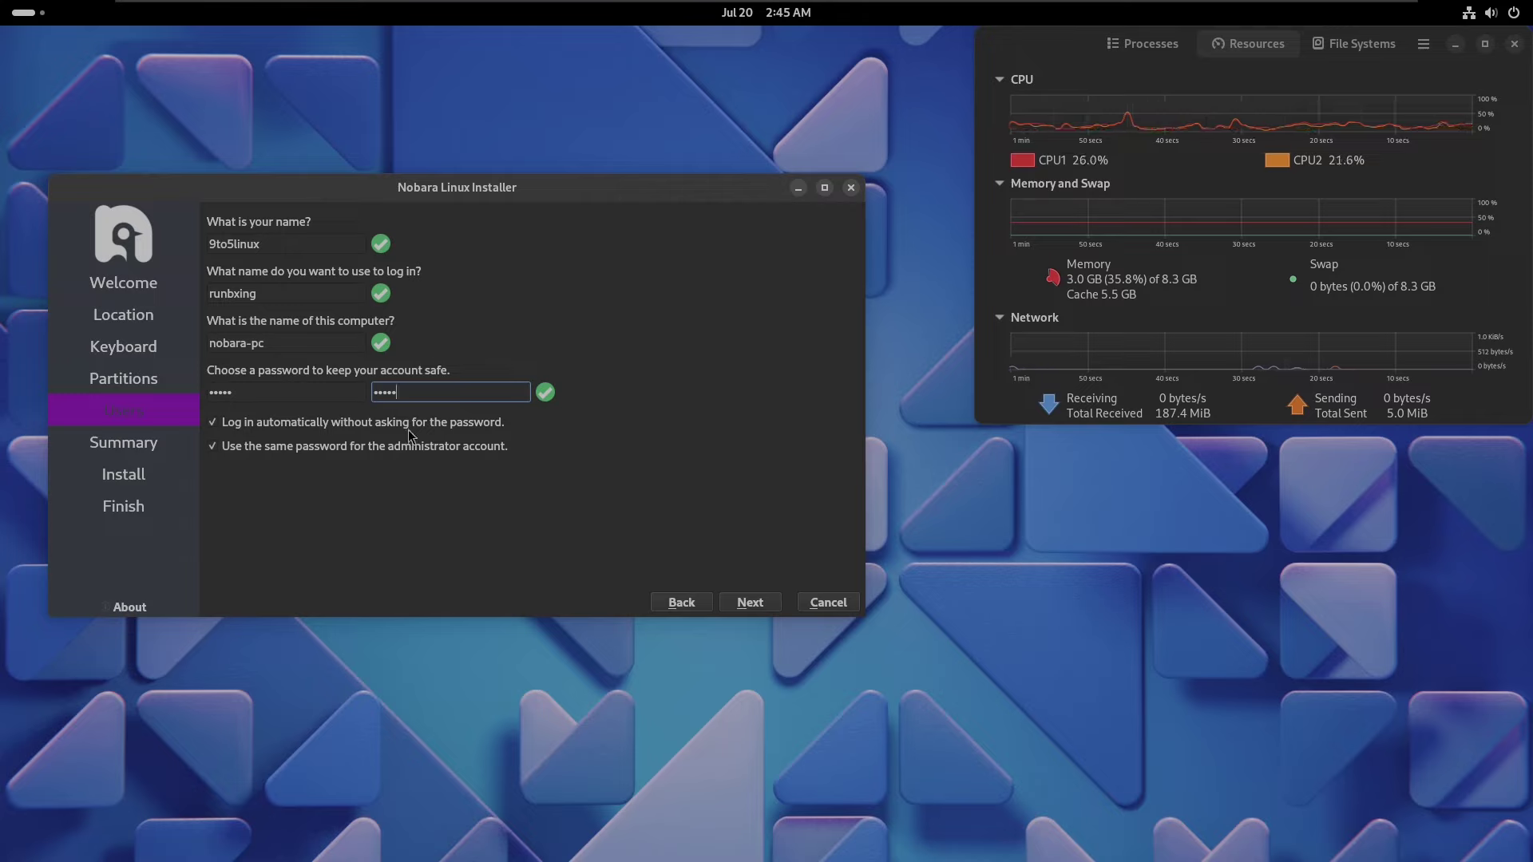
- Toggle the automatic login option and the shared administrator password option off and back on
{"action": "left_click", "coordinate": [263, 428]}
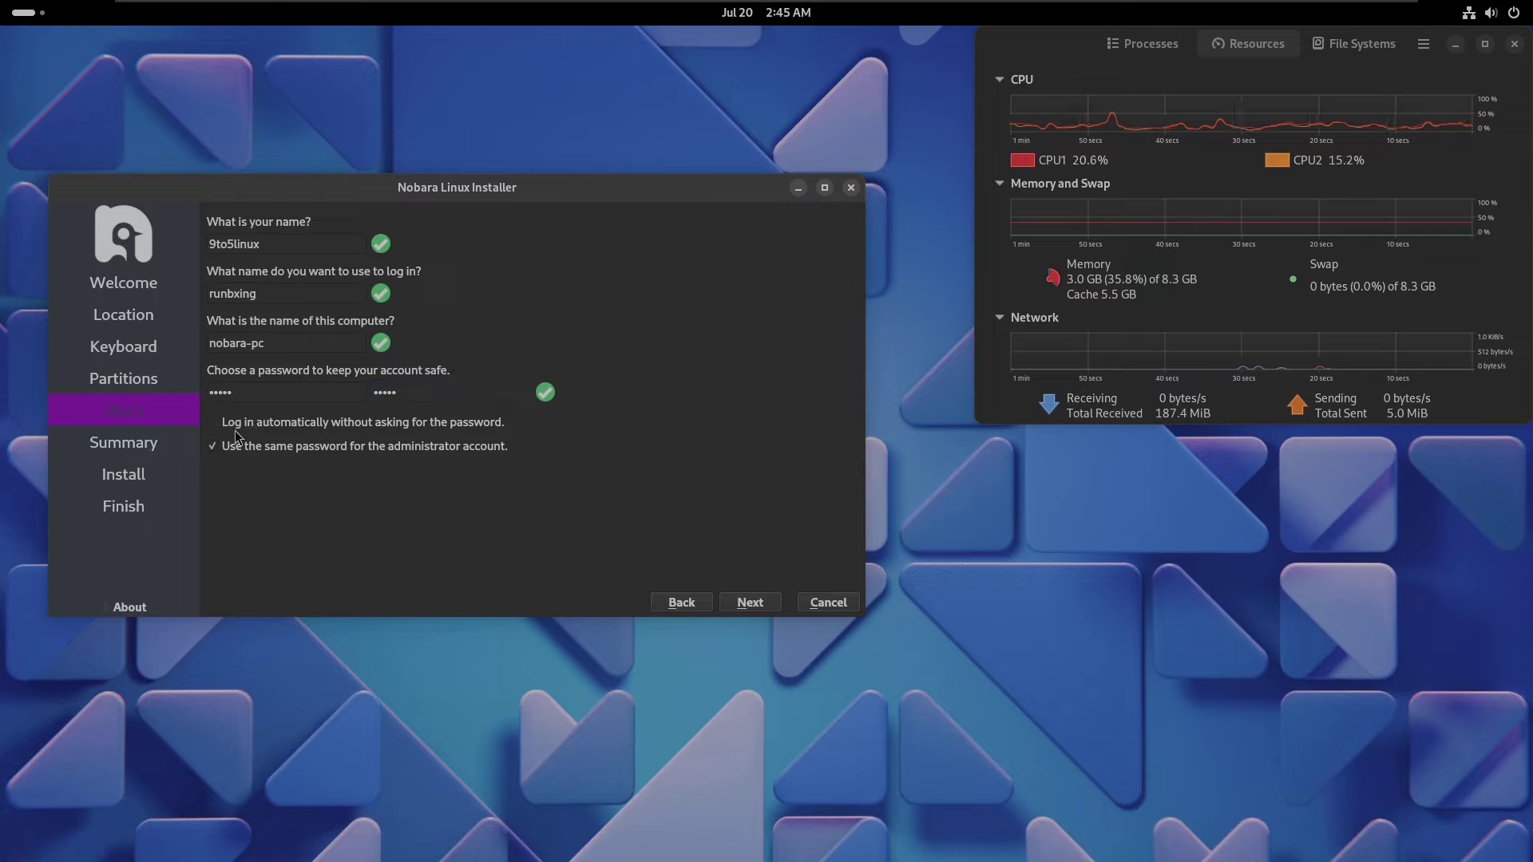
{"action": "left_click", "coordinate": [234, 429]}
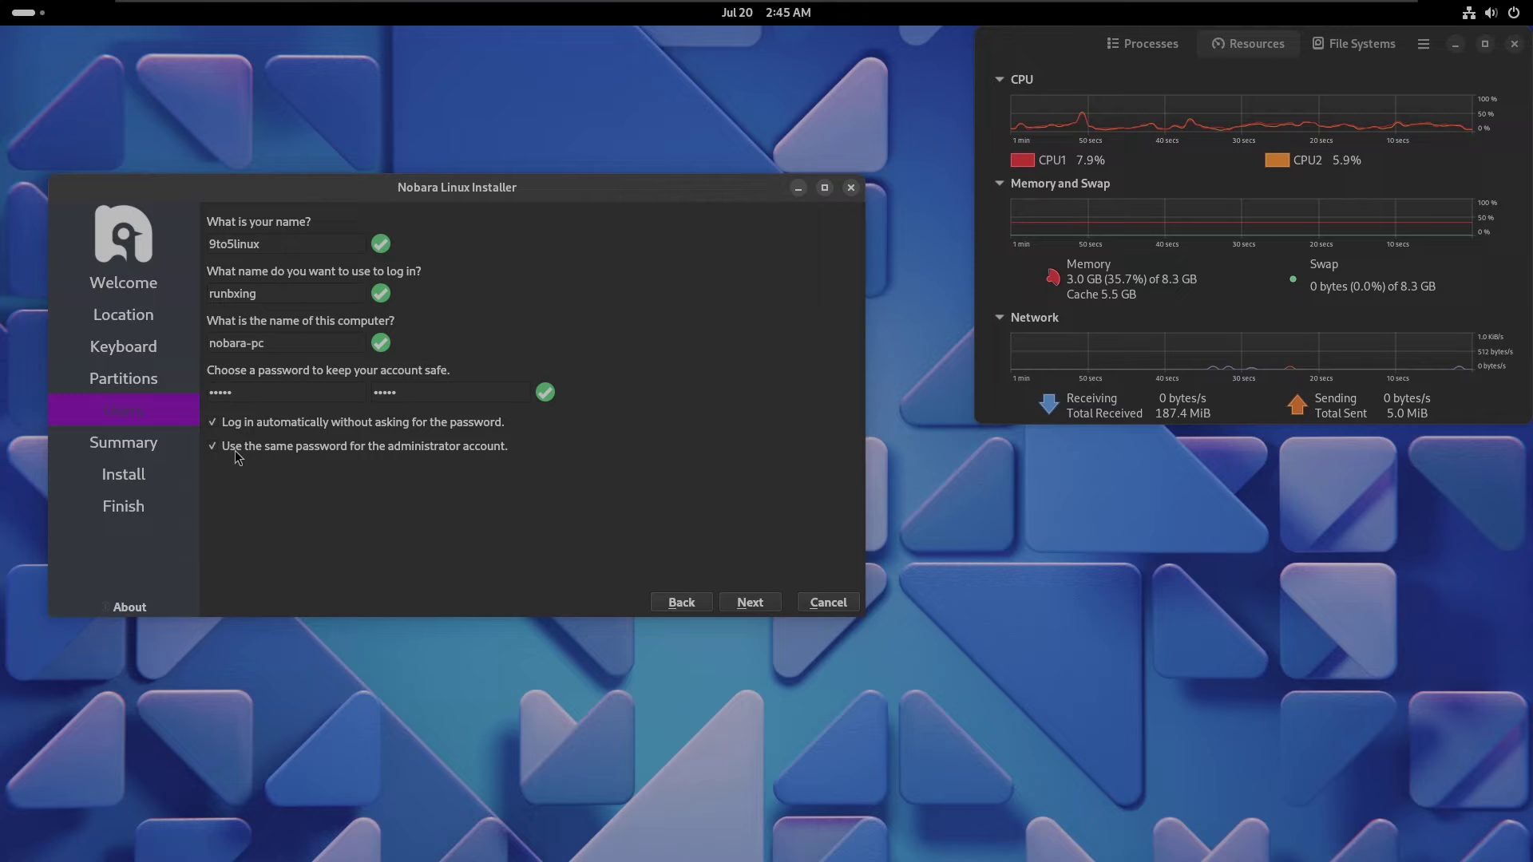
{"action": "left_click", "coordinate": [234, 450]}
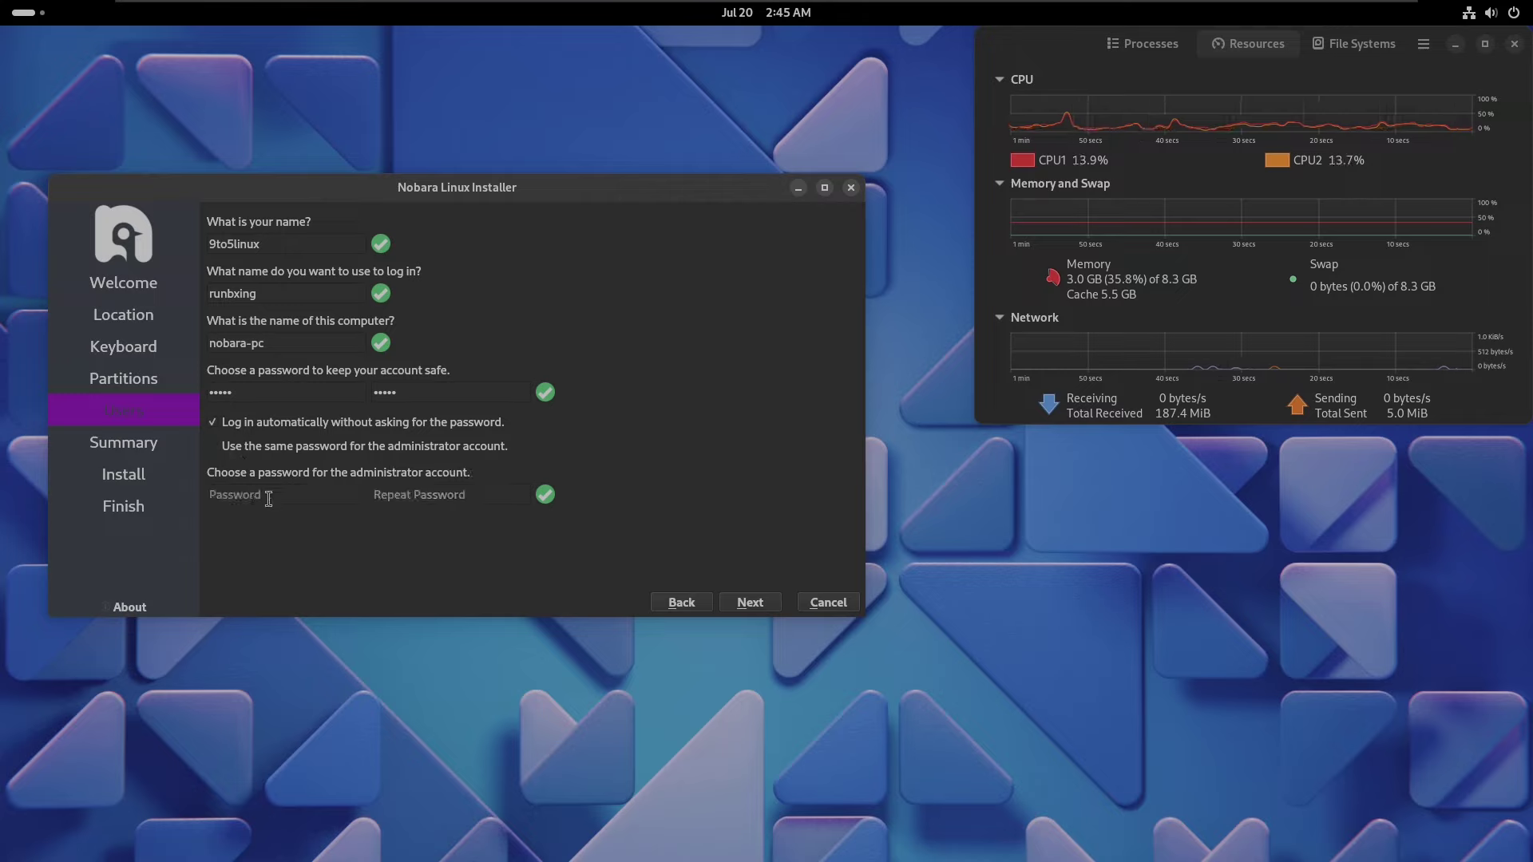
{"action": "left_click", "coordinate": [269, 448]}
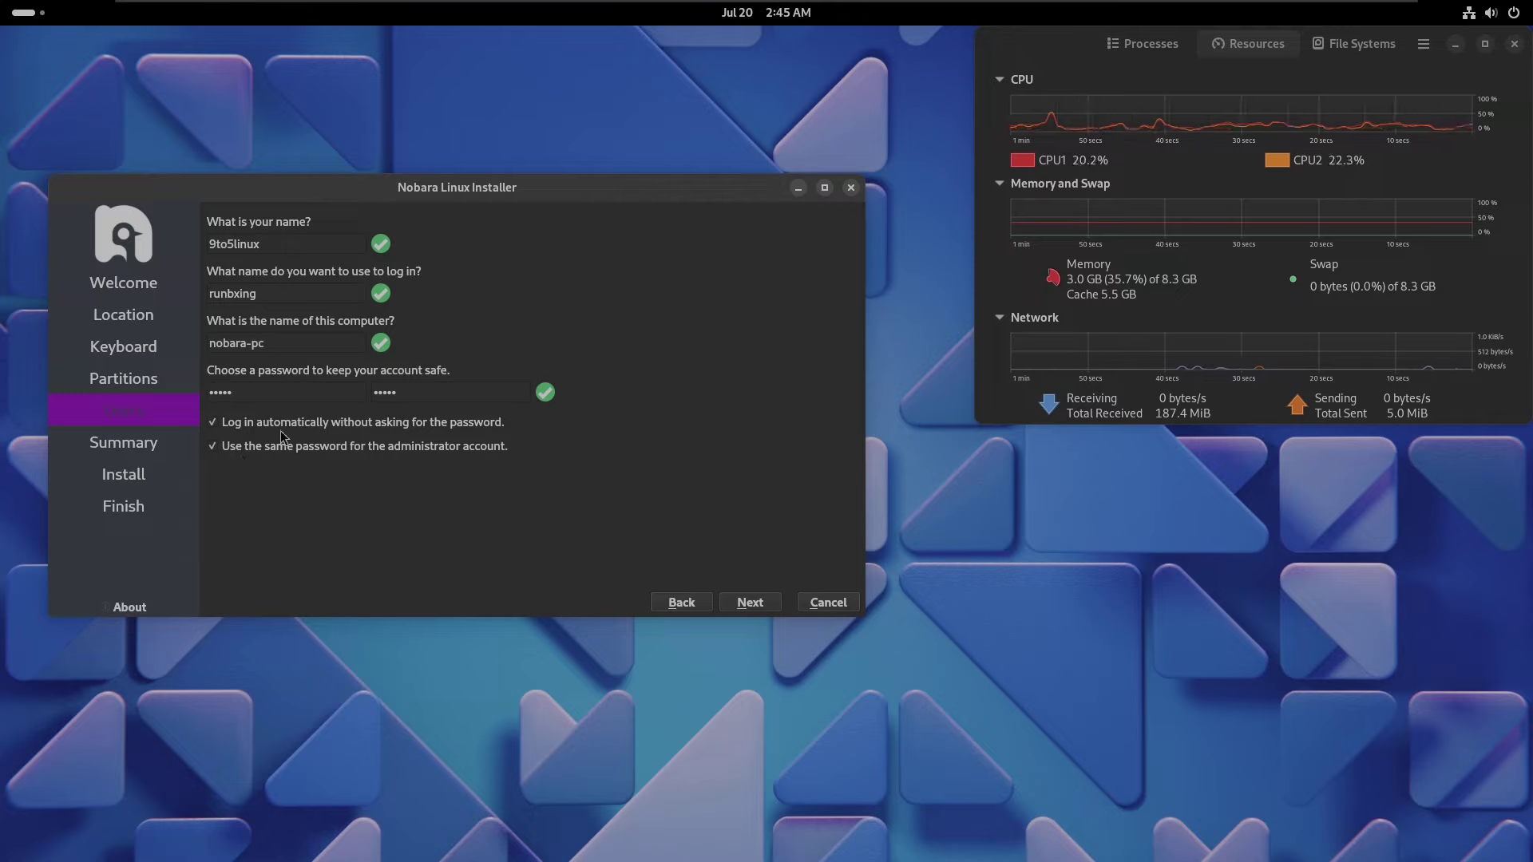
- Review the installation summary, return briefly to the user account page, and bring up the summary again
{"action": "left_click", "coordinate": [750, 601]}
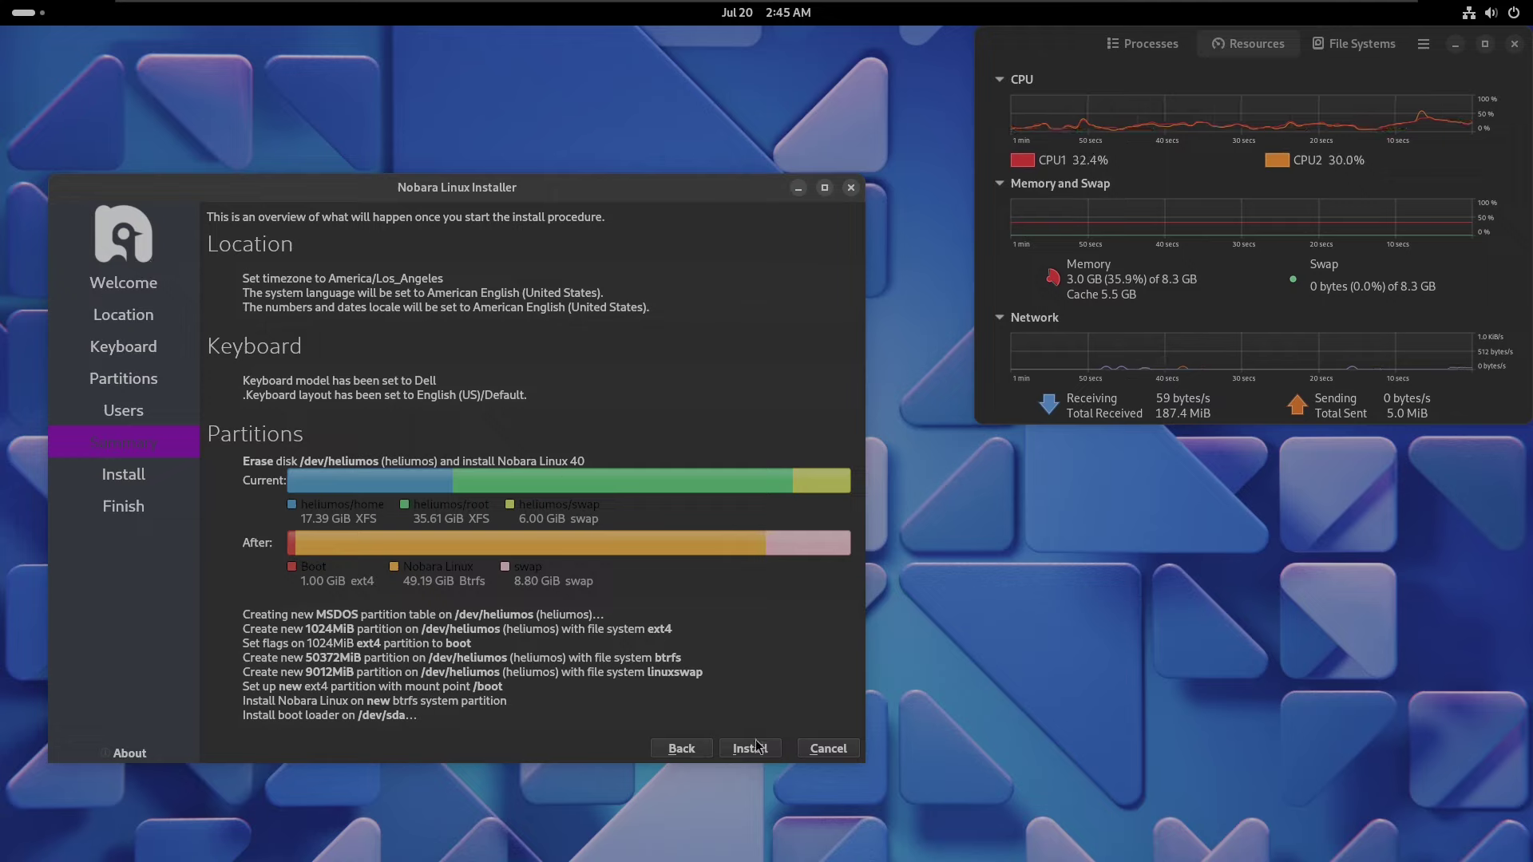
{"action": "left_click", "coordinate": [700, 750]}
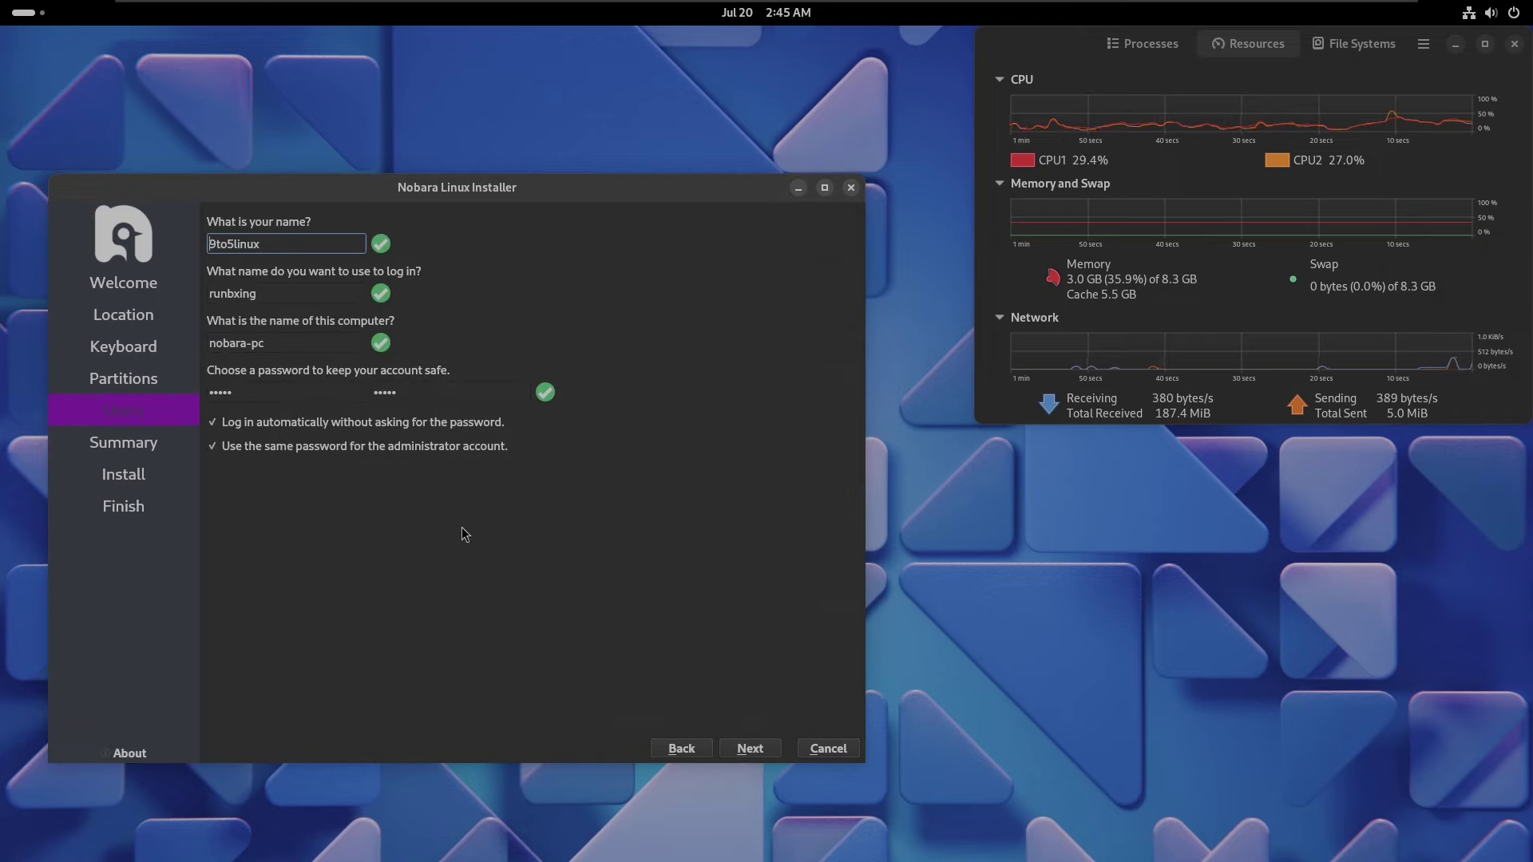
{"action": "left_click", "coordinate": [753, 746]}
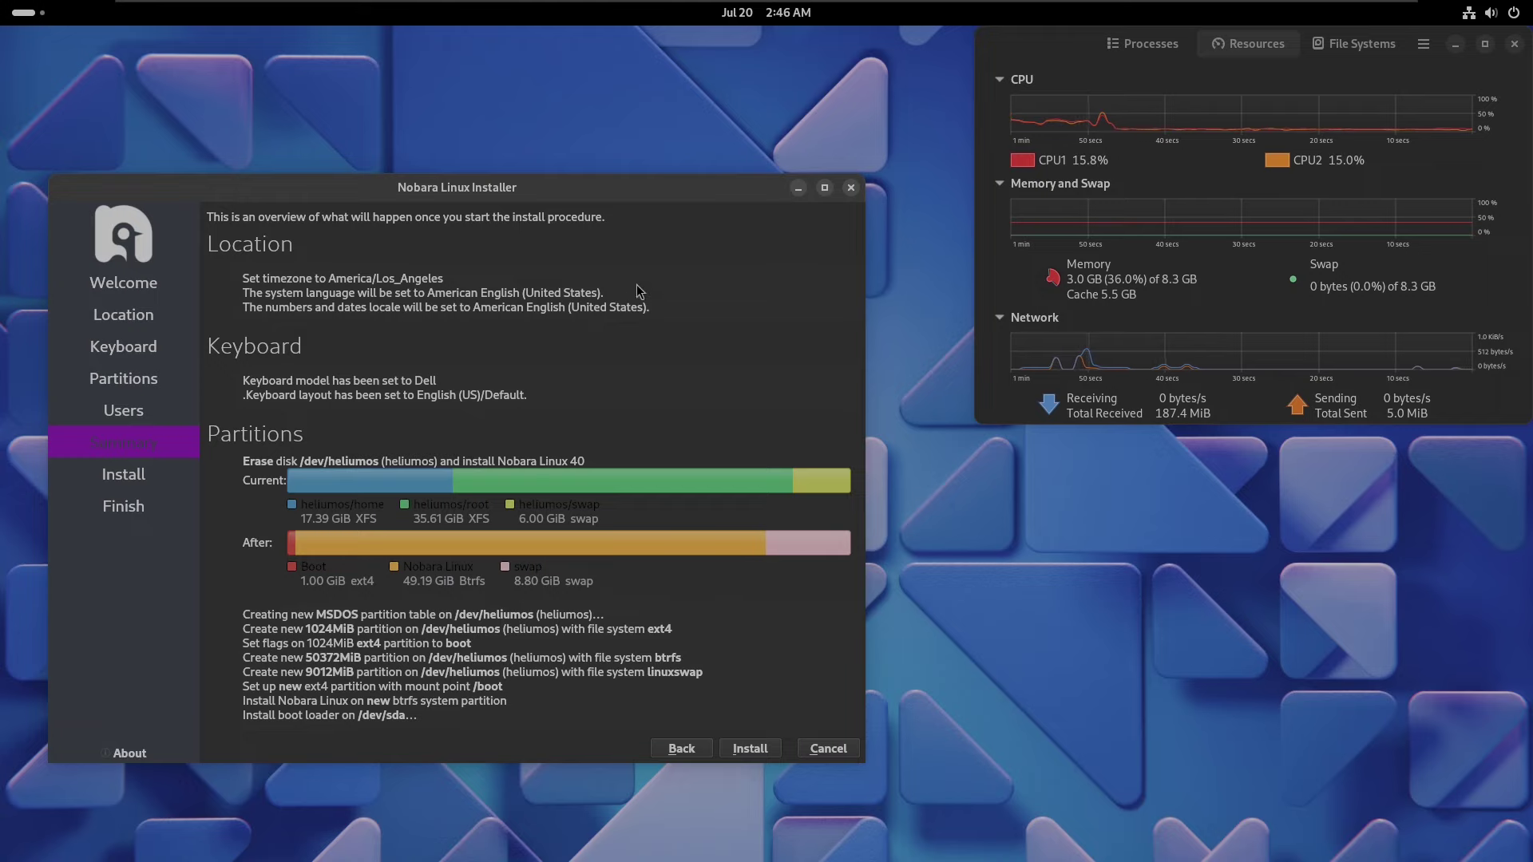
- Close the Nobara Linux Installer and confirm cancelling the setup without starting the installation
{"action": "left_click_drag", "start_coordinate": [606, 194], "coordinate": [624, 144]}
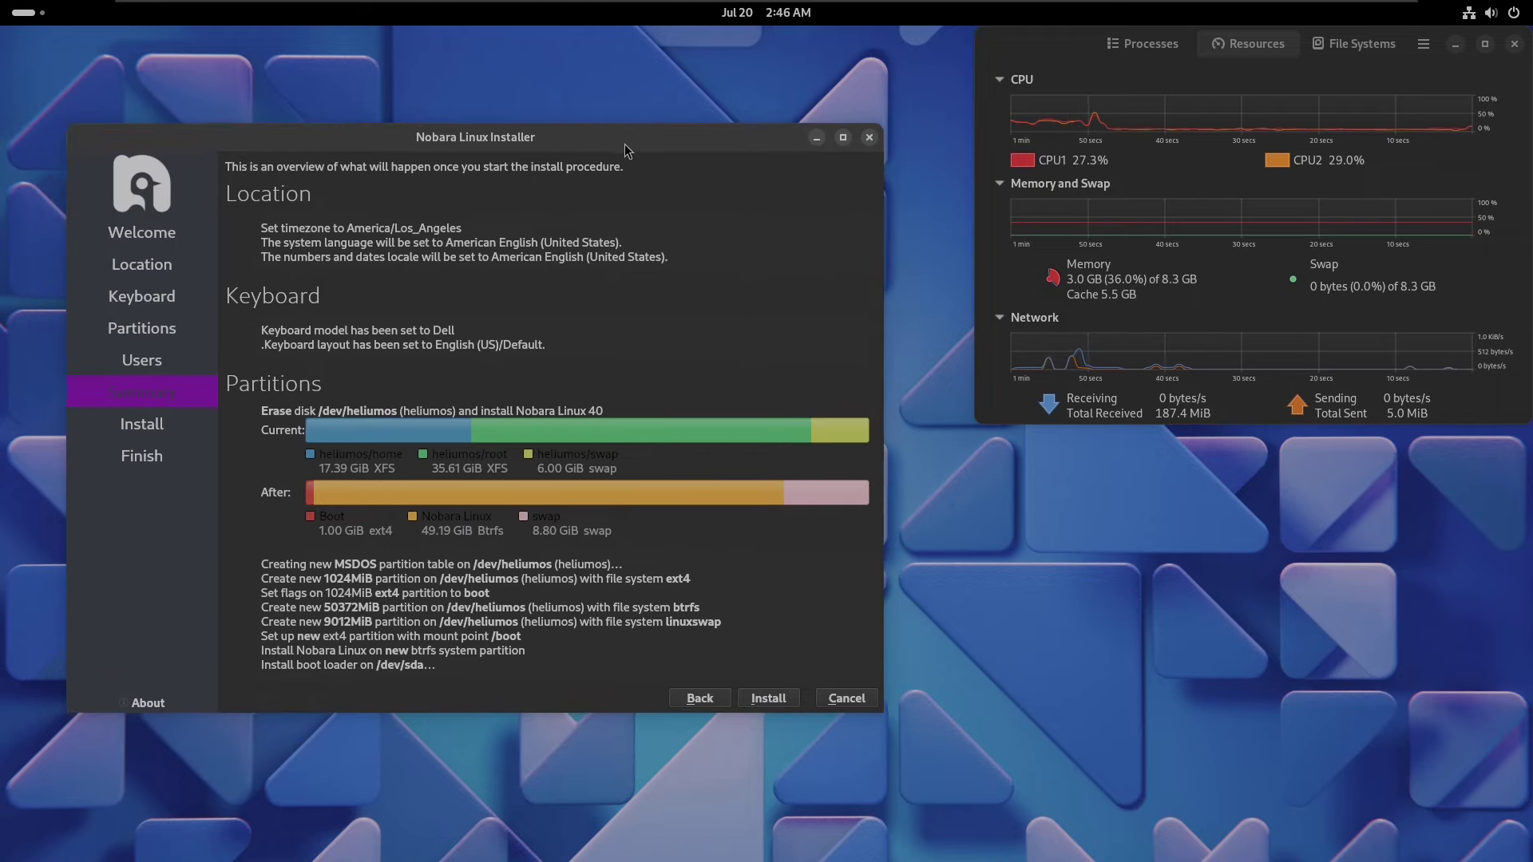
{"action": "left_click", "coordinate": [862, 142]}
{"action": "left_click", "coordinate": [614, 457]}
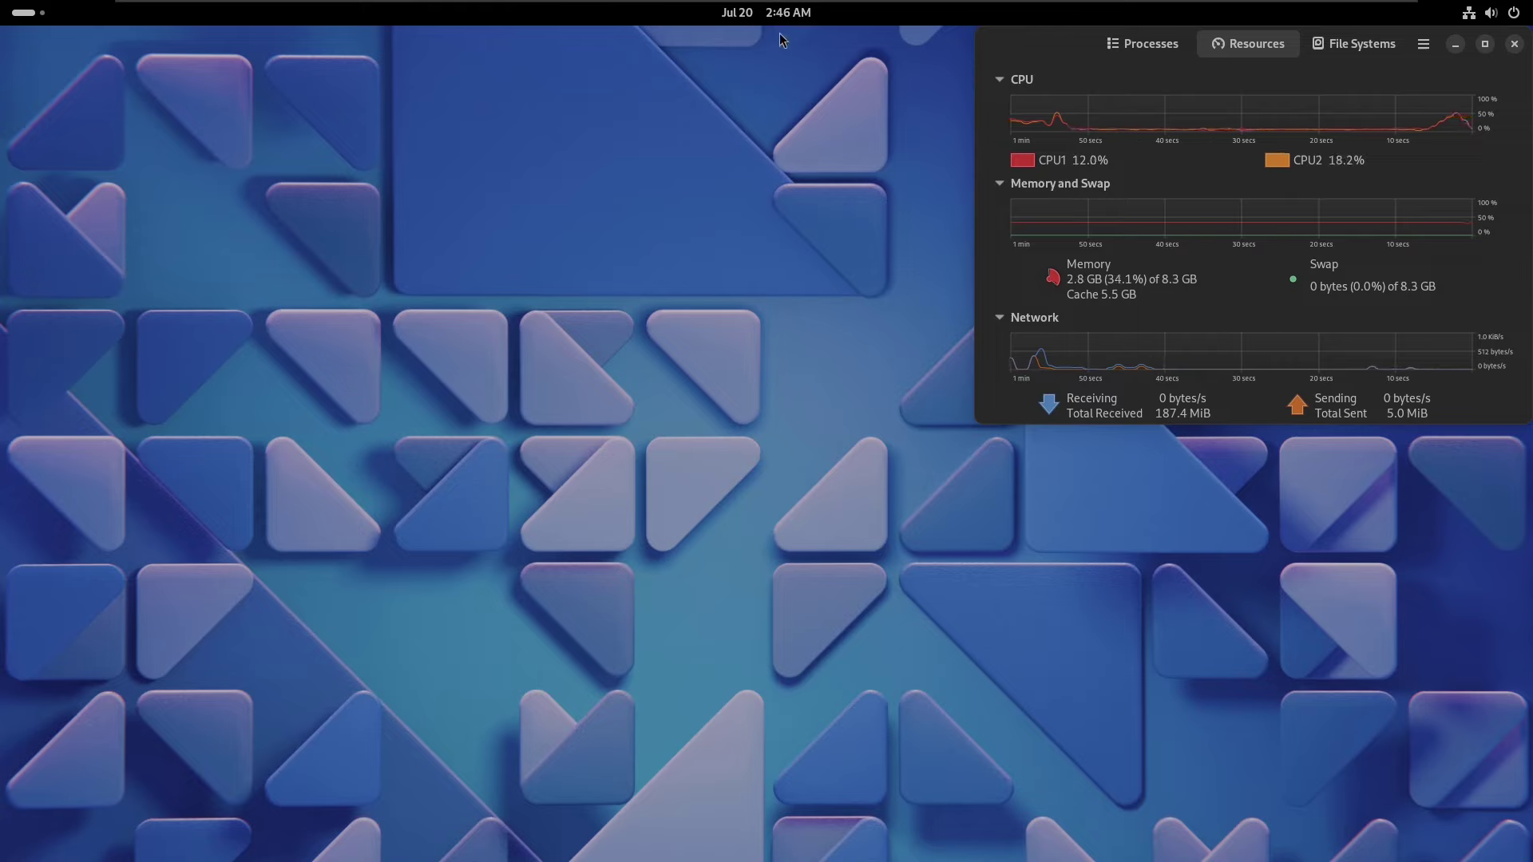
- Open the package manager from the Yum Extender update notification and dismiss the notification list
{"action": "left_click", "coordinate": [768, 13]}
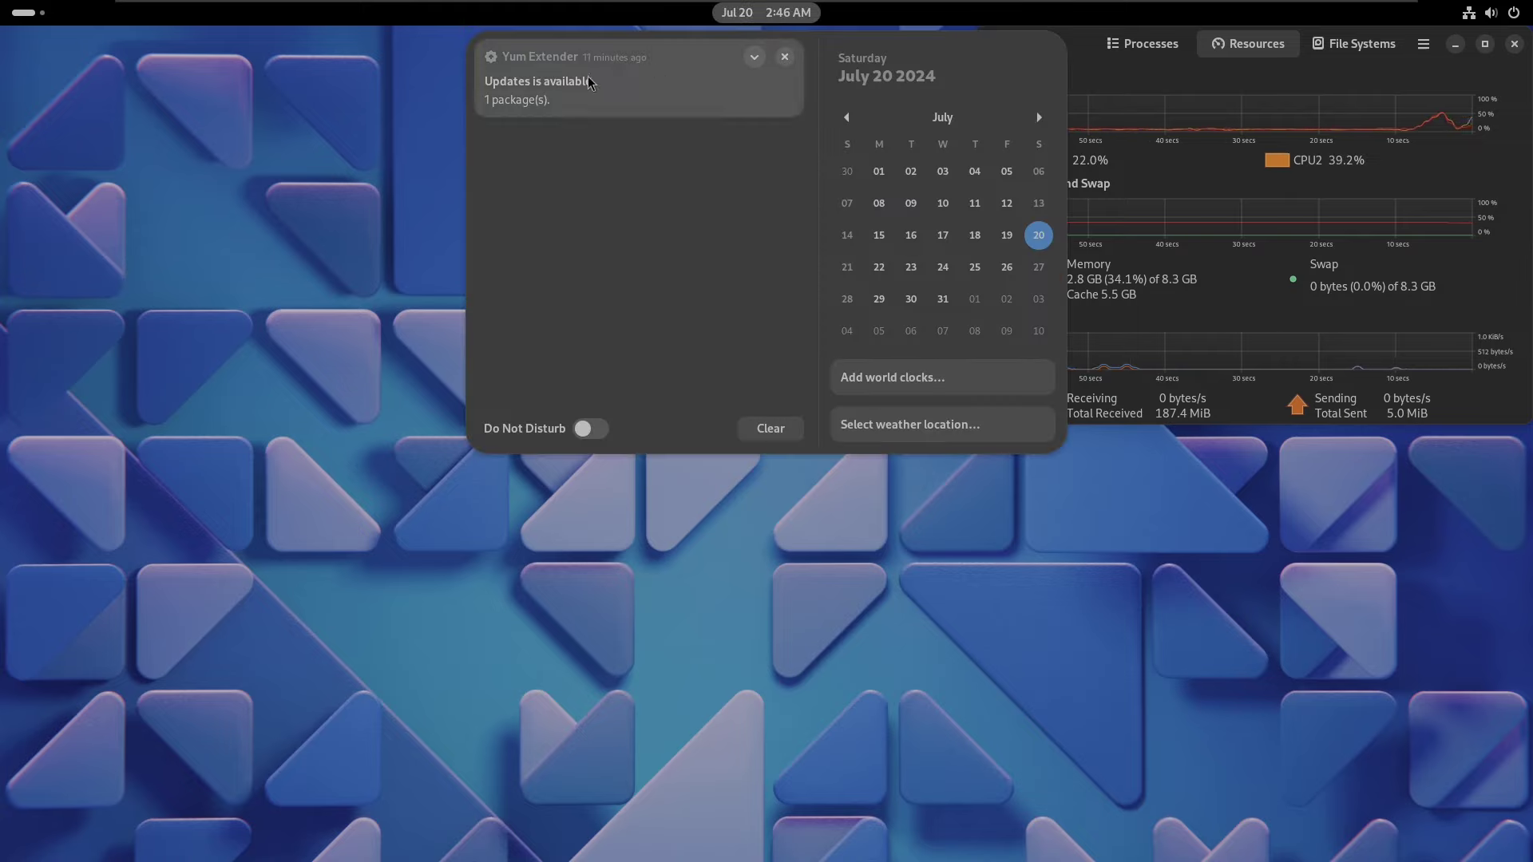
{"action": "left_click", "coordinate": [754, 56]}
{"action": "left_click", "coordinate": [617, 141]}
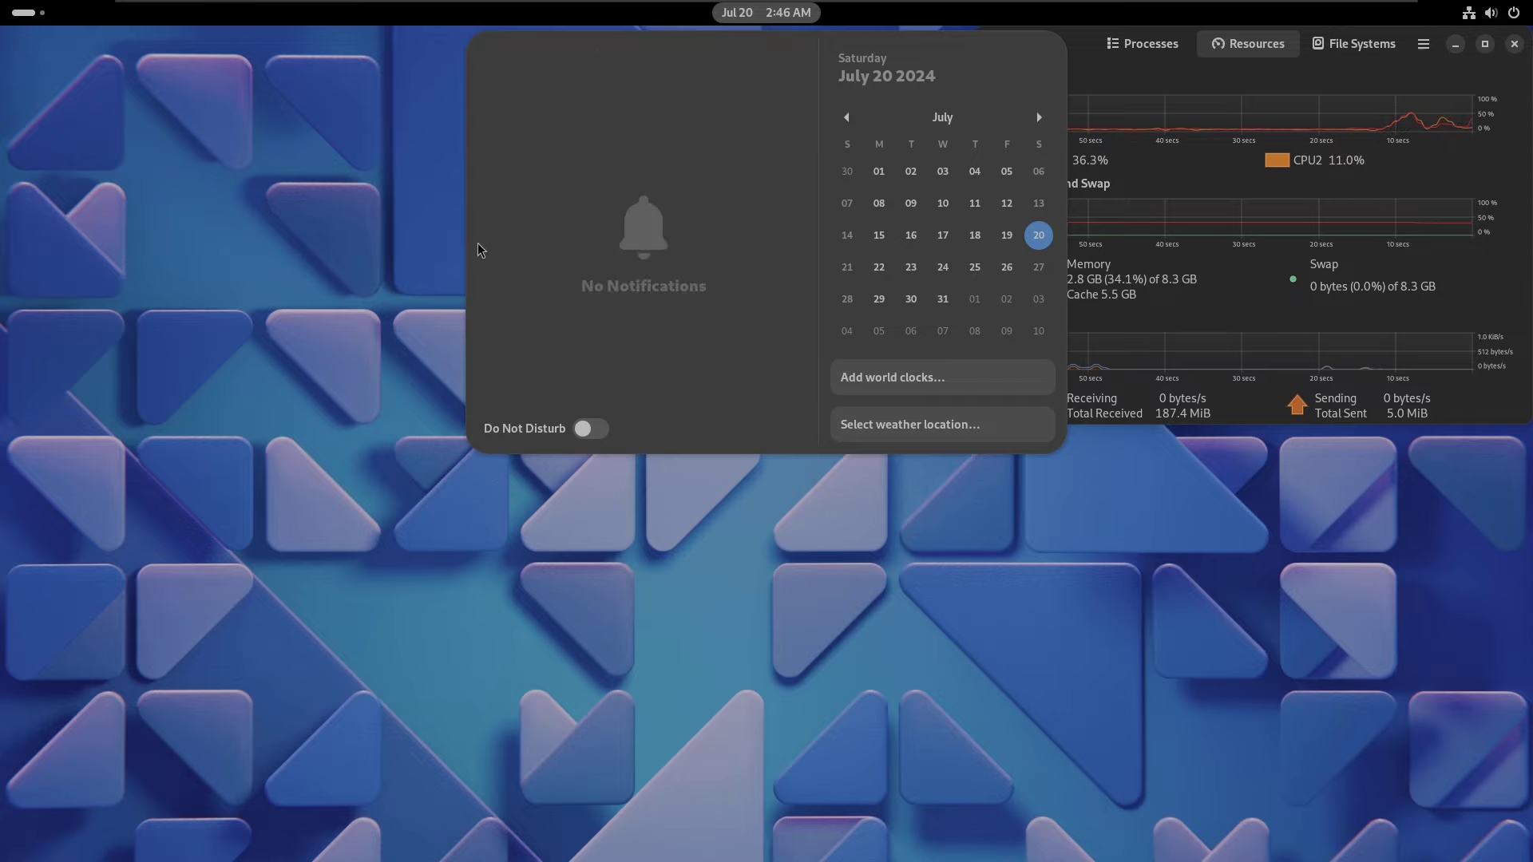
{"action": "left_click", "coordinate": [586, 511]}
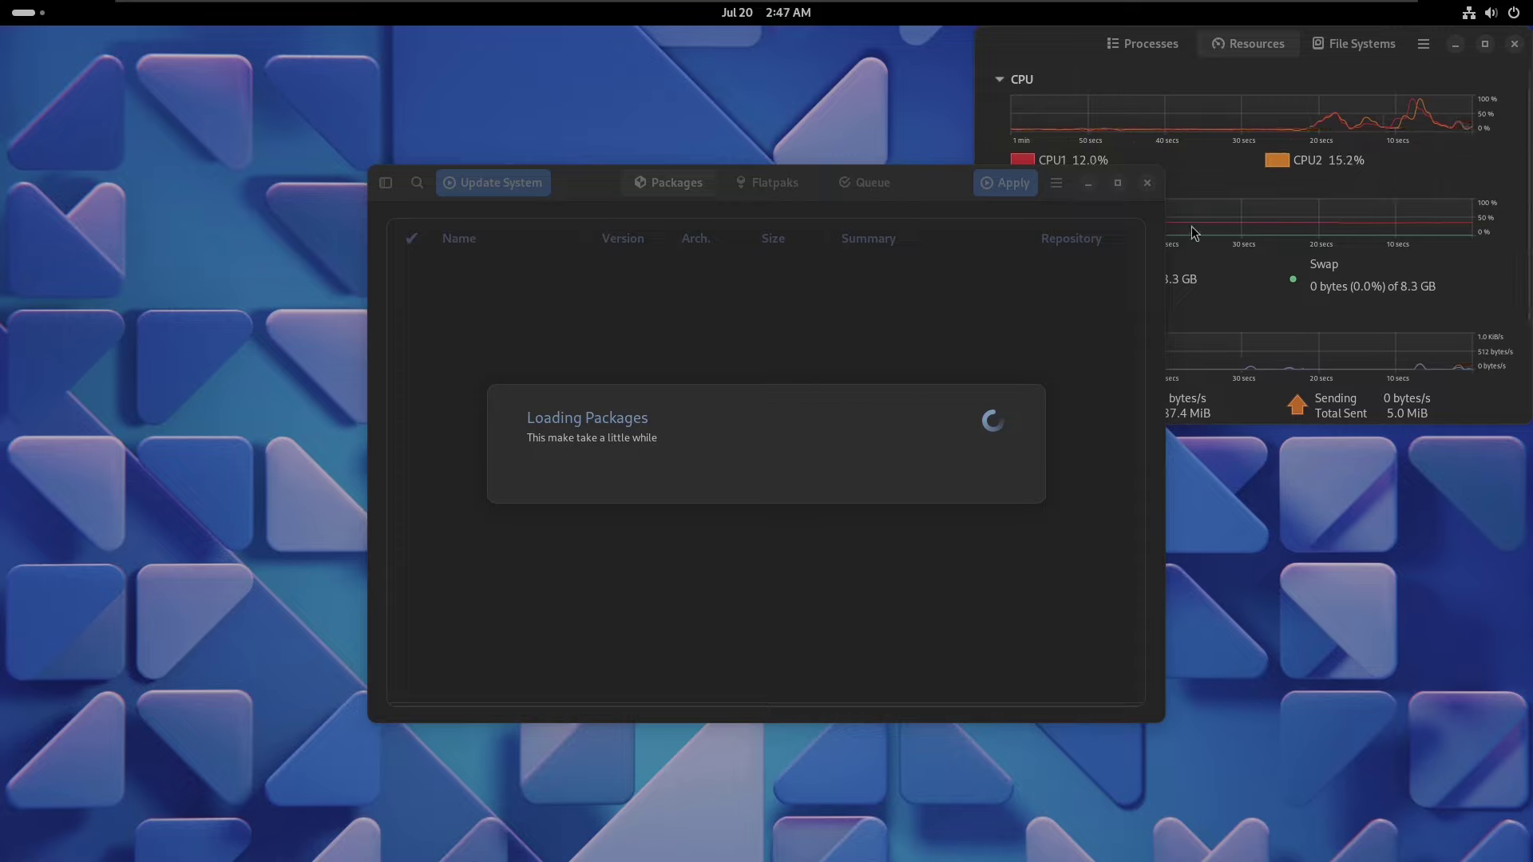
- Check the quick settings and the wired connection options, then close them
{"action": "left_click", "coordinate": [1468, 24]}
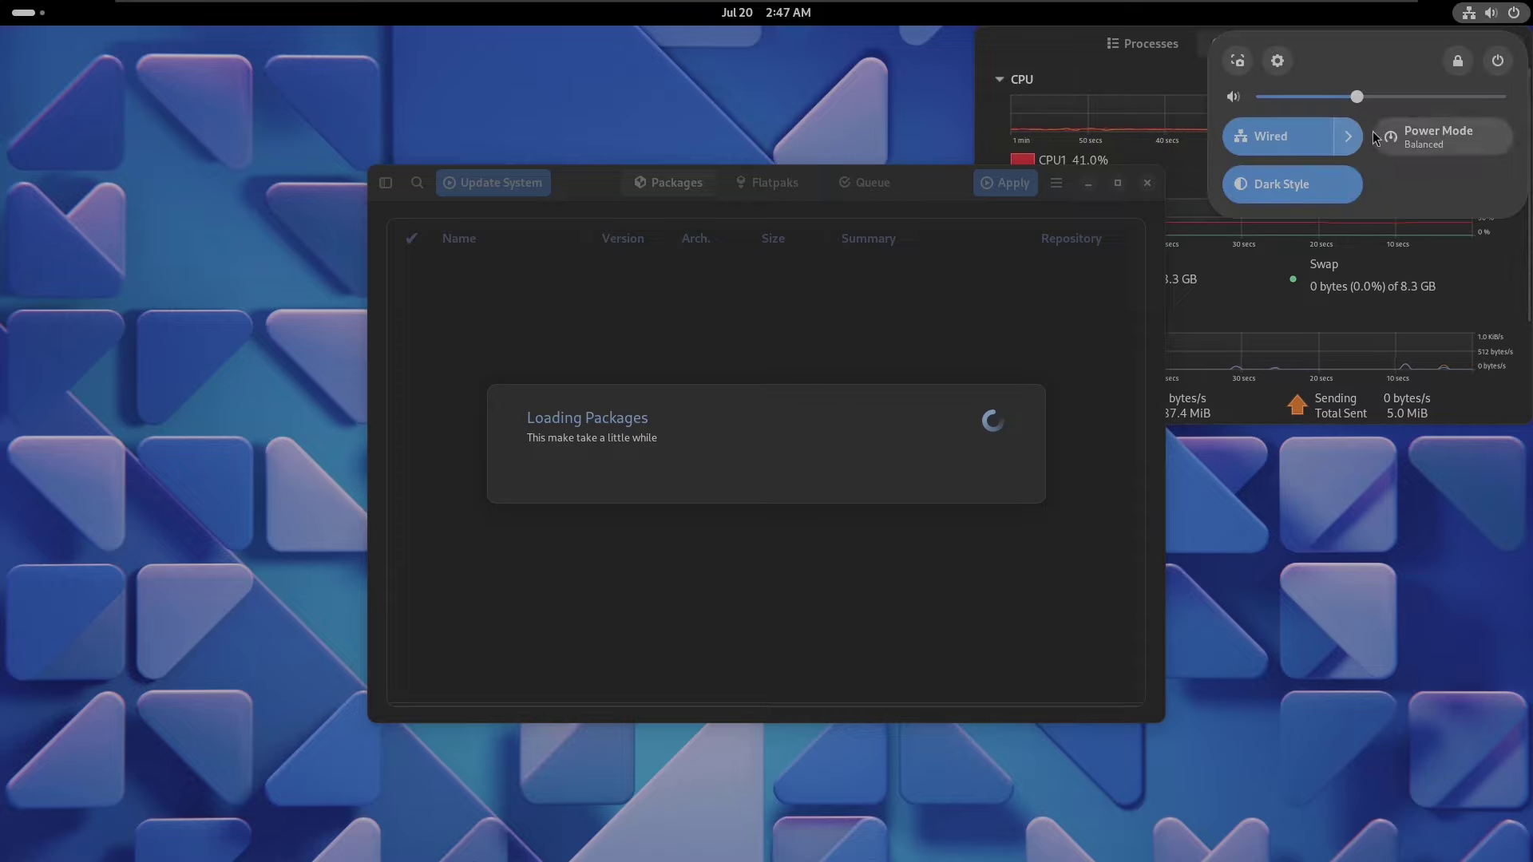
{"action": "left_click", "coordinate": [1349, 138]}
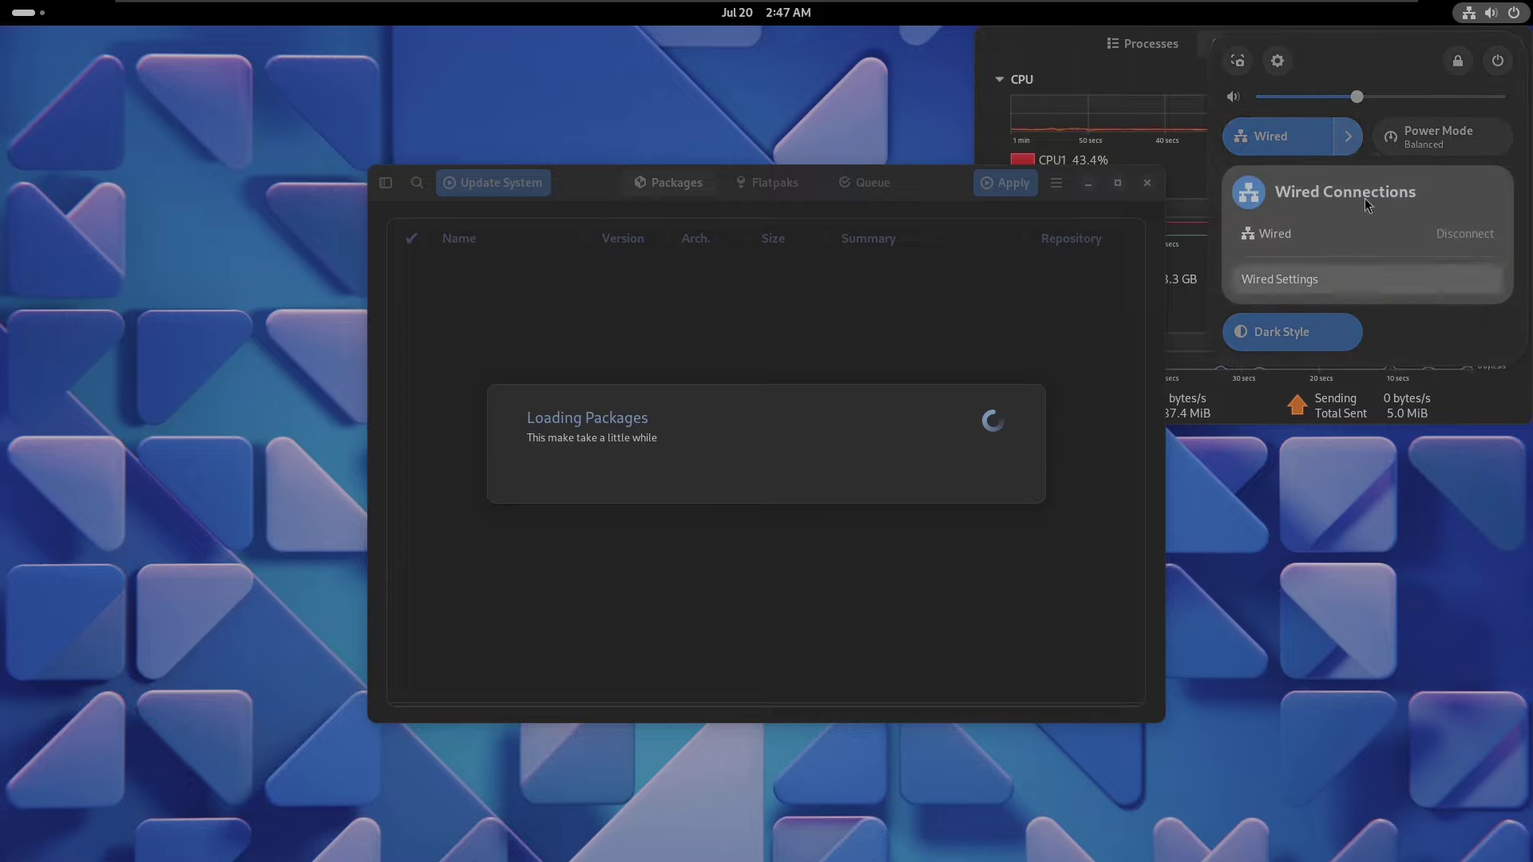
{"action": "left_click", "coordinate": [1371, 64]}
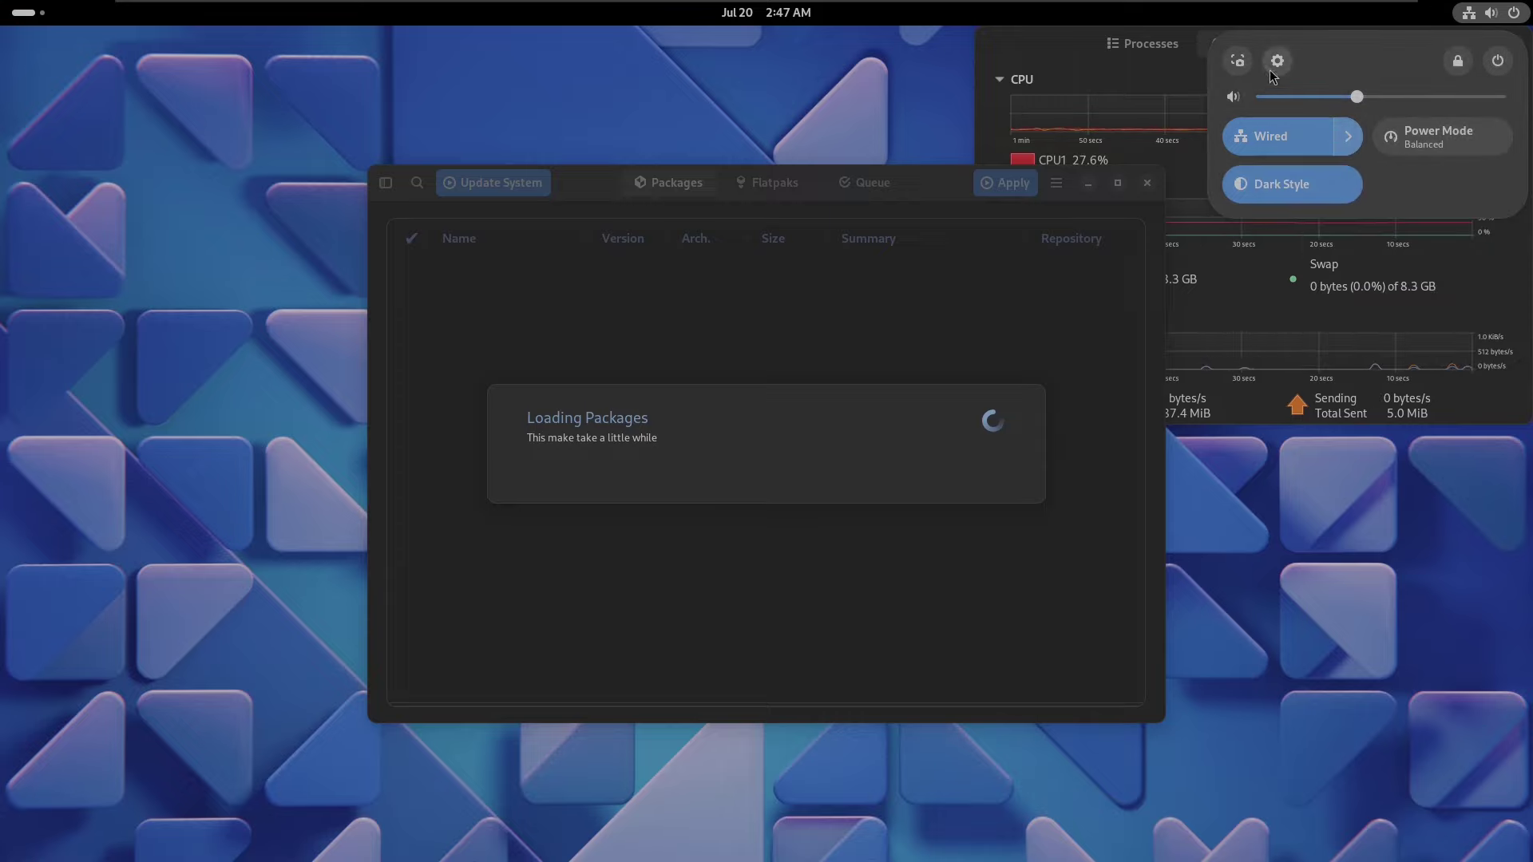
{"action": "left_click", "coordinate": [1337, 626]}
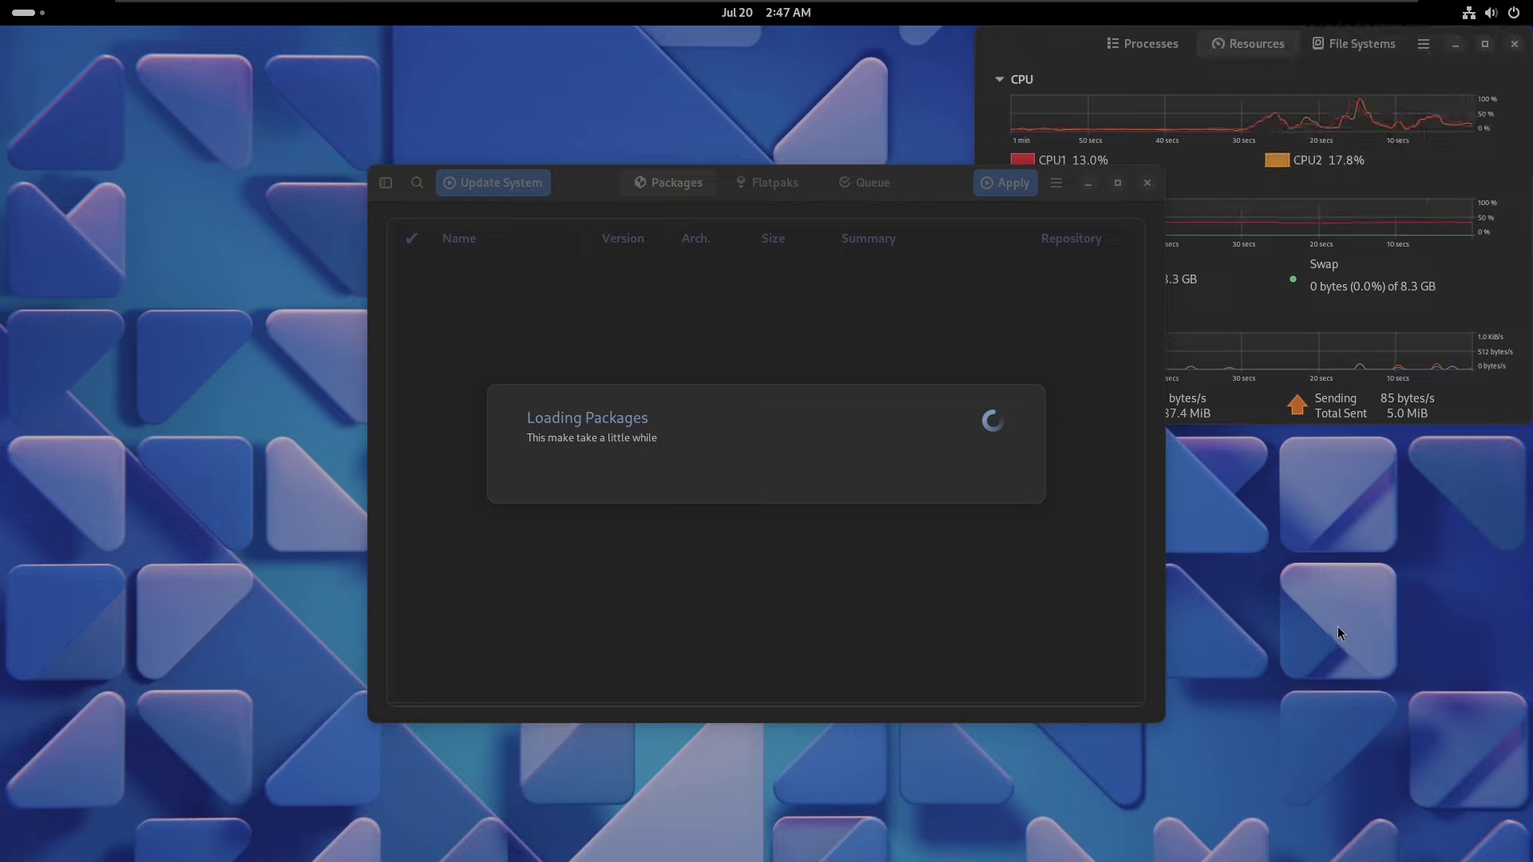
- Open the desktop's system Settings, move the window to the upper-left area and enlarge it to nearly full screen height
{"action": "right_click", "coordinate": [157, 257]}
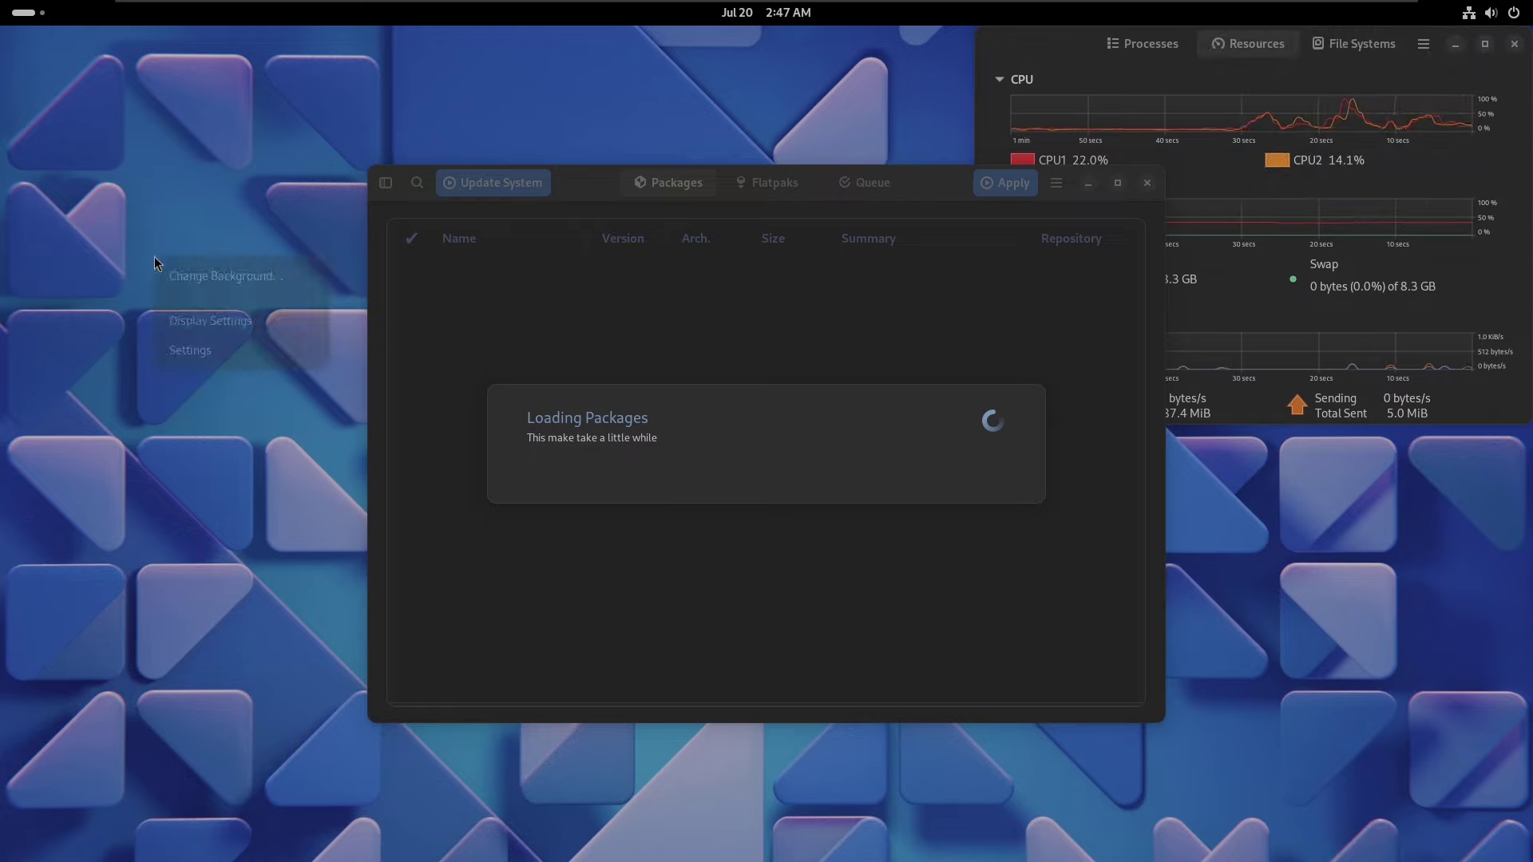
{"action": "left_click", "coordinate": [204, 352]}
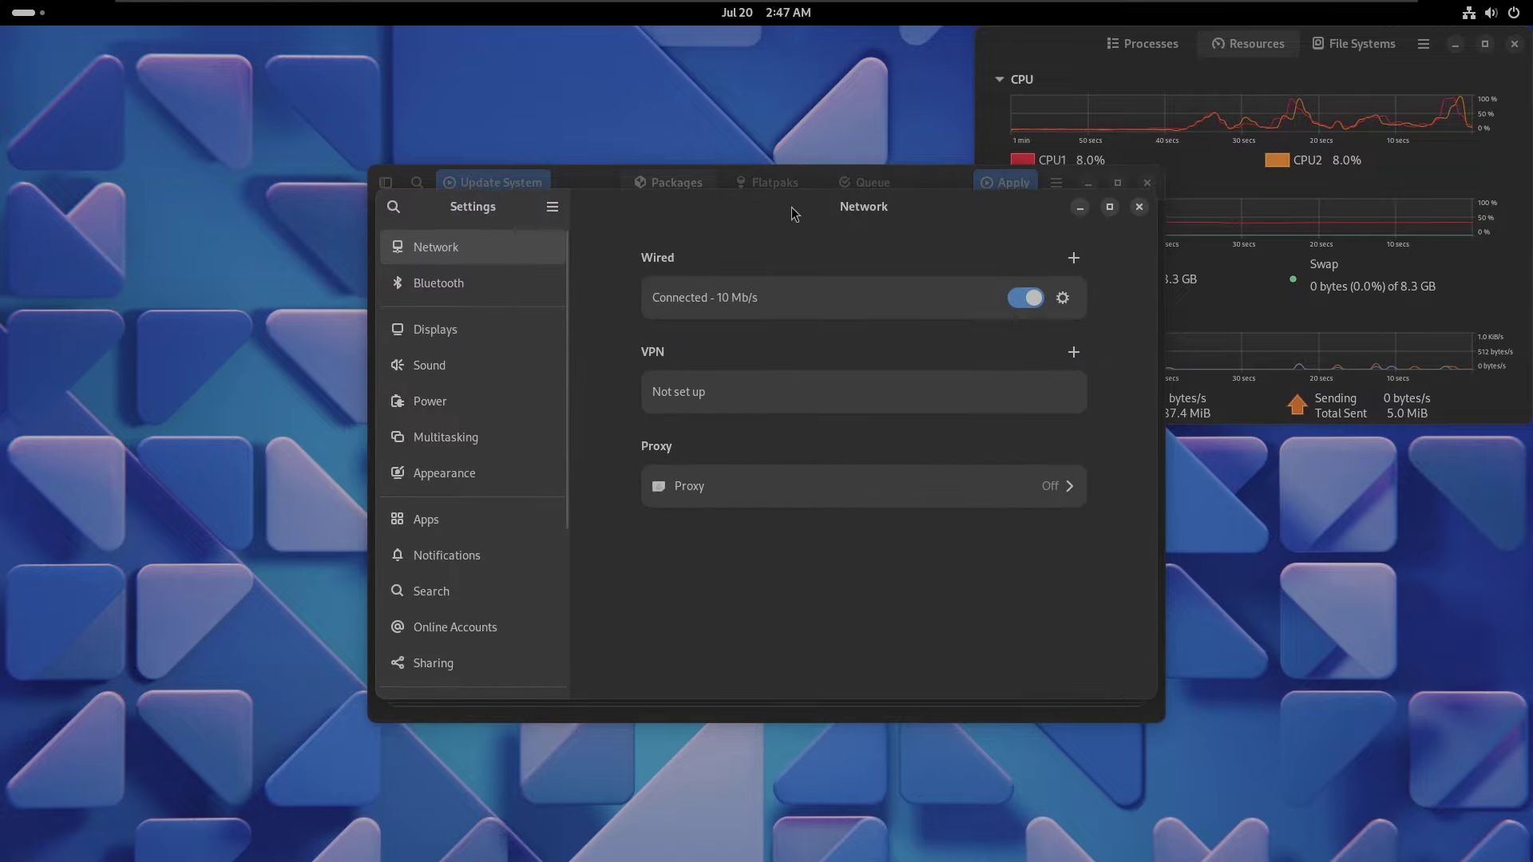
{"action": "left_click_drag", "start_coordinate": [784, 203], "coordinate": [416, 41]}
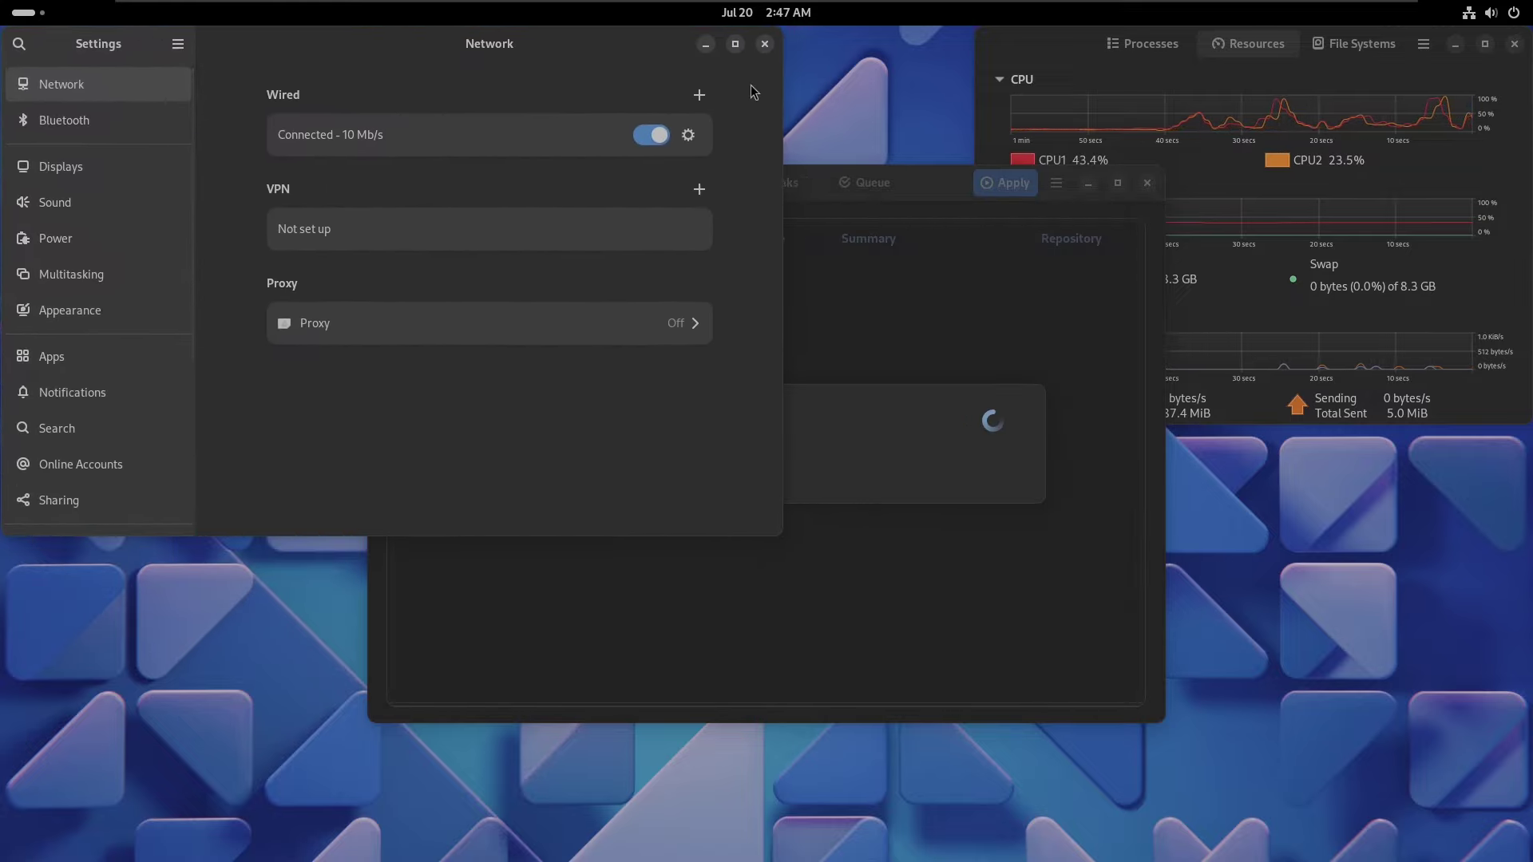
{"action": "left_click_drag", "start_coordinate": [782, 532], "coordinate": [974, 851]}
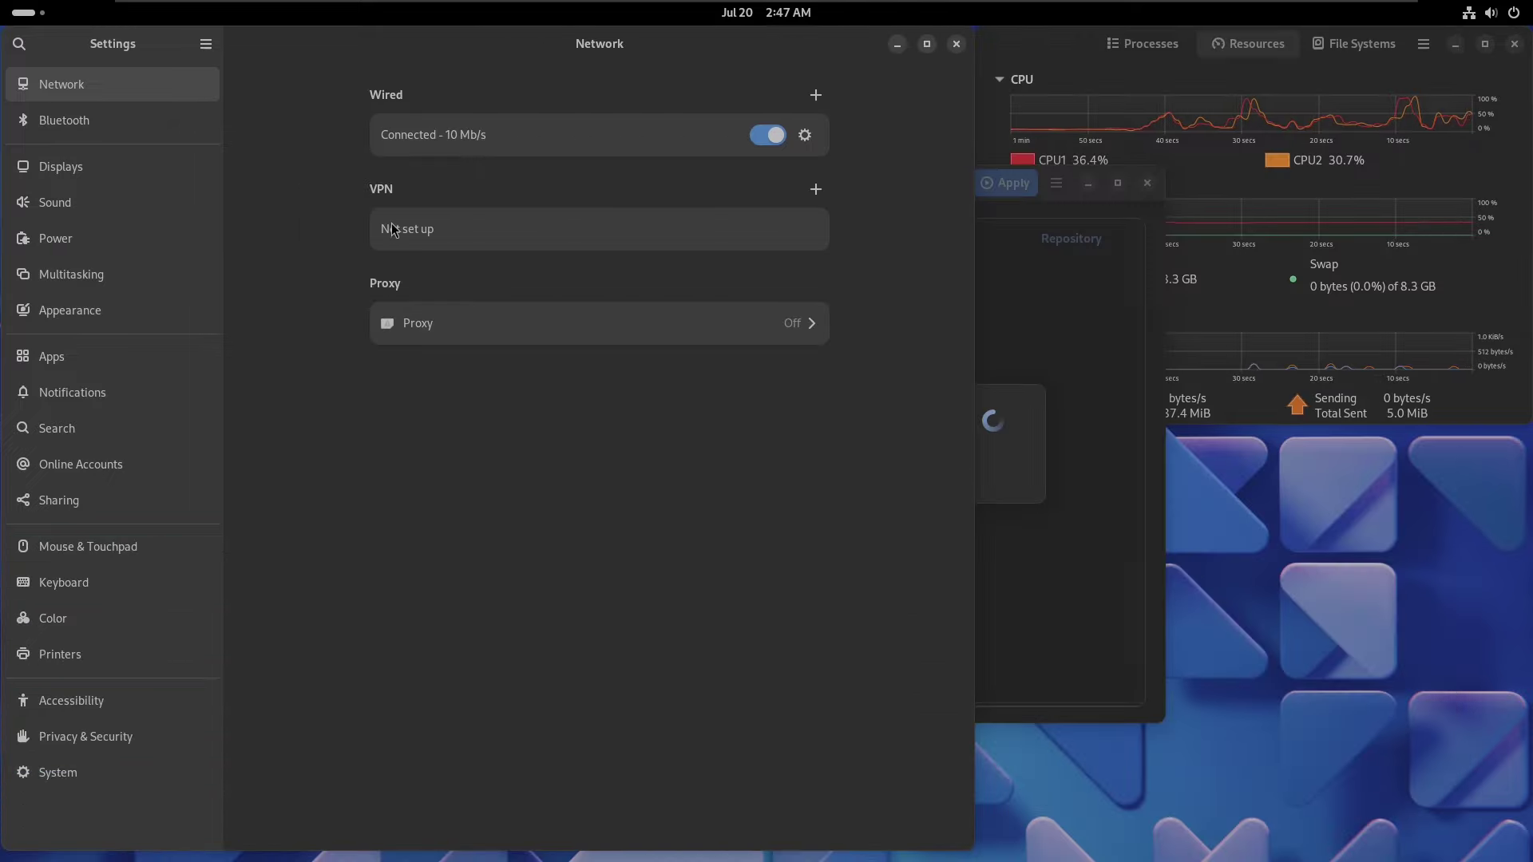
- Examine the Bluetooth, Displays and Sound settings, including the available refresh rates and screen resolutions
{"action": "left_click", "coordinate": [164, 121]}
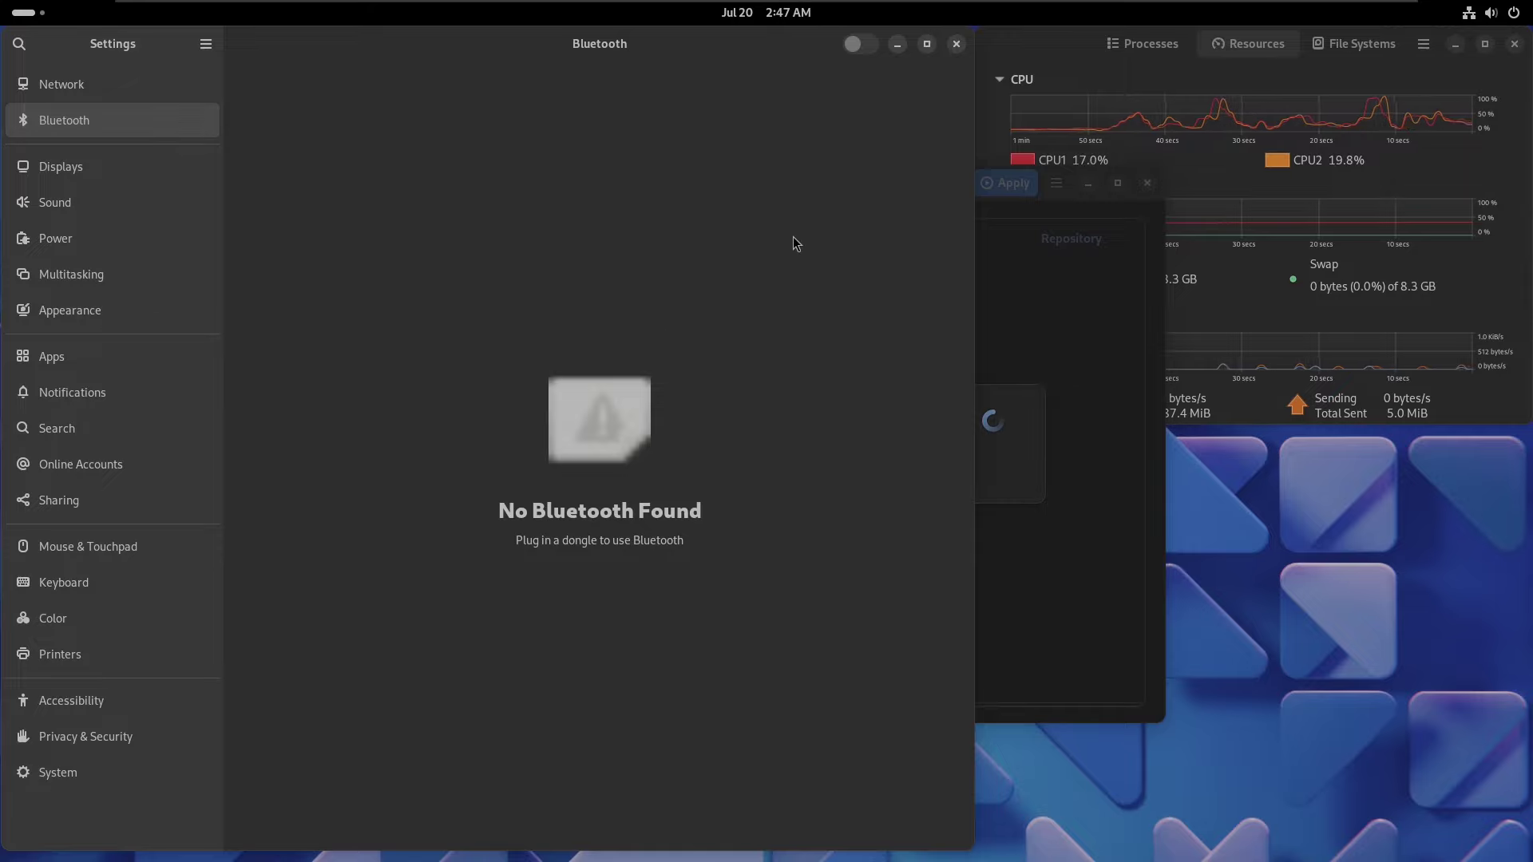
{"action": "left_click", "coordinate": [143, 166]}
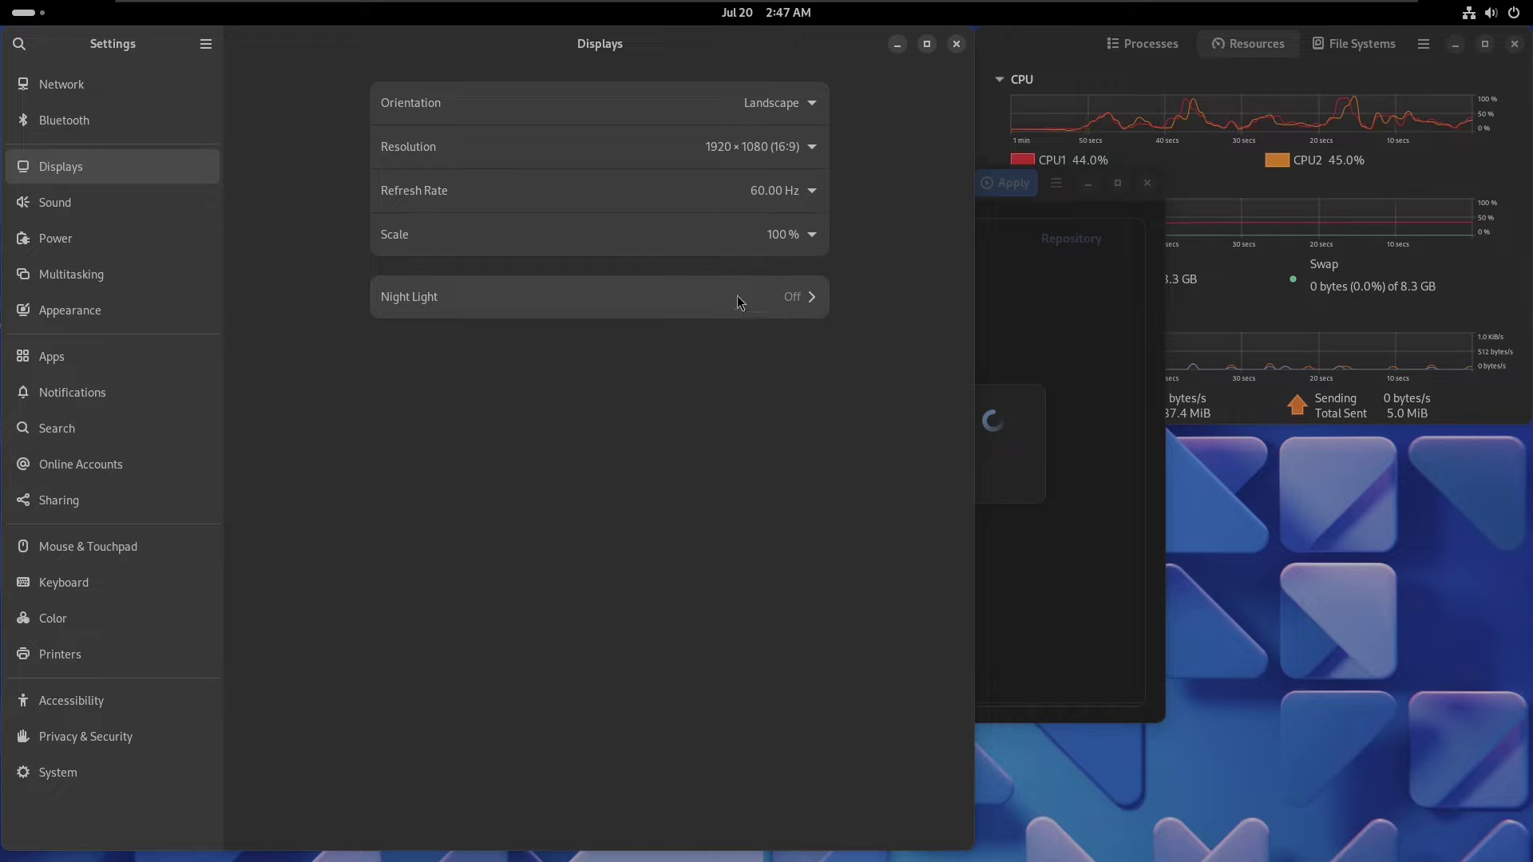
{"action": "left_click", "coordinate": [823, 241]}
{"action": "left_click", "coordinate": [876, 242]}
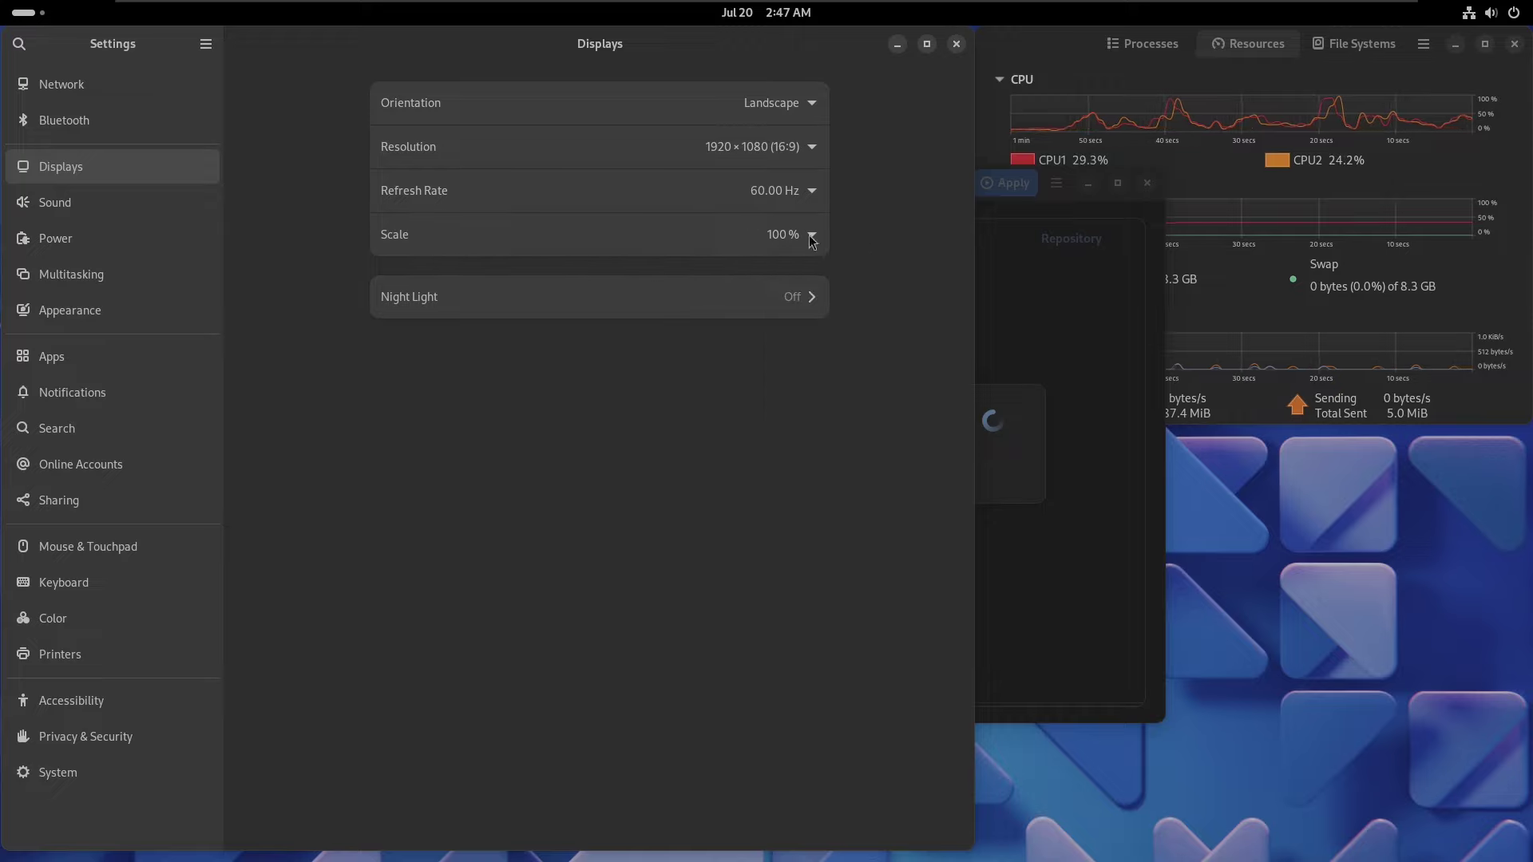
{"action": "left_click", "coordinate": [799, 206]}
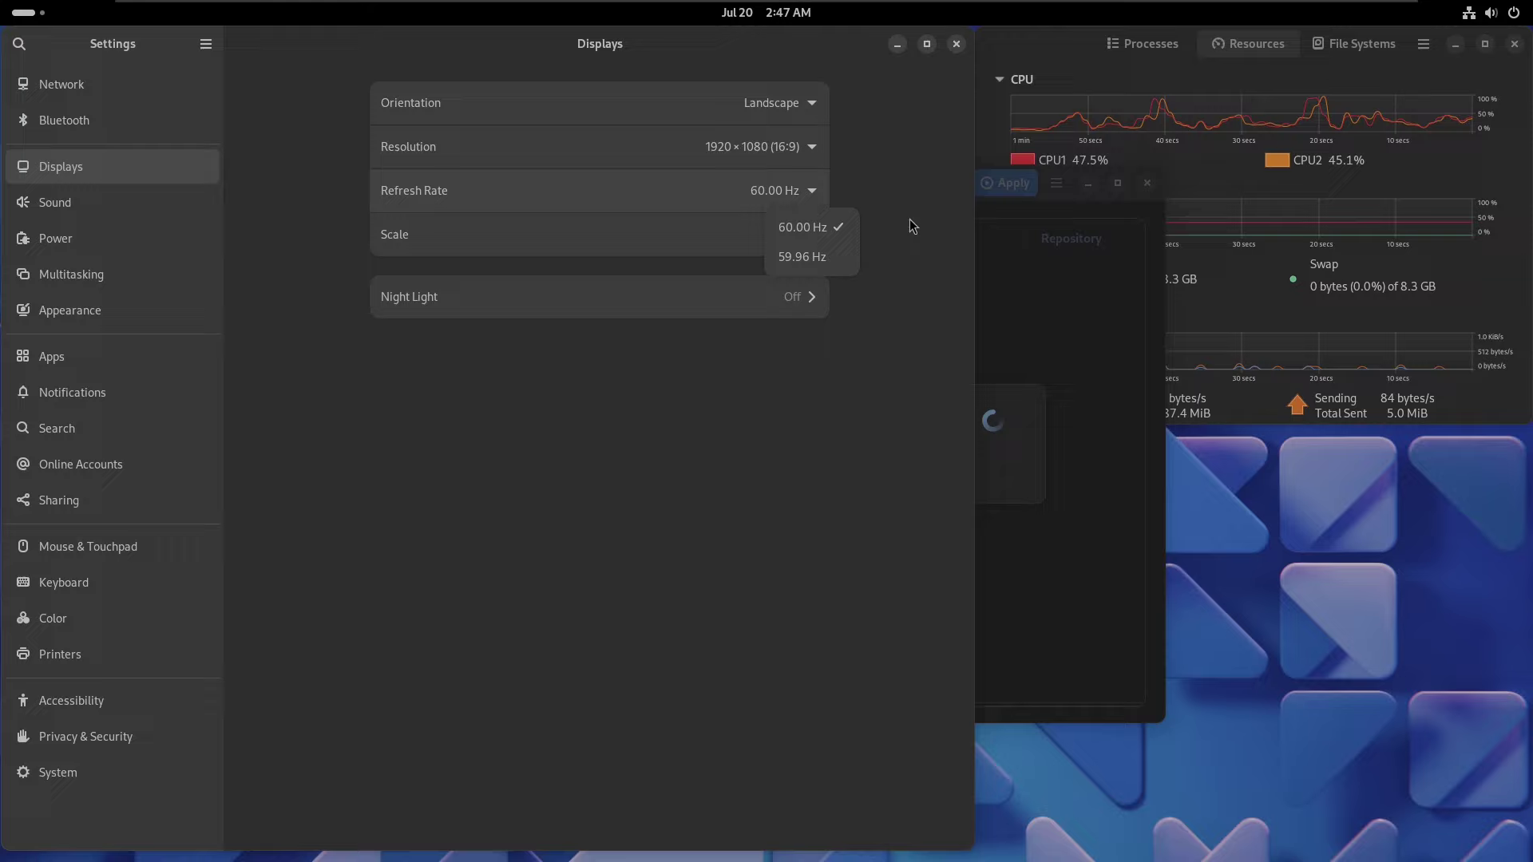
{"action": "left_click", "coordinate": [908, 218]}
{"action": "left_click", "coordinate": [818, 151]}
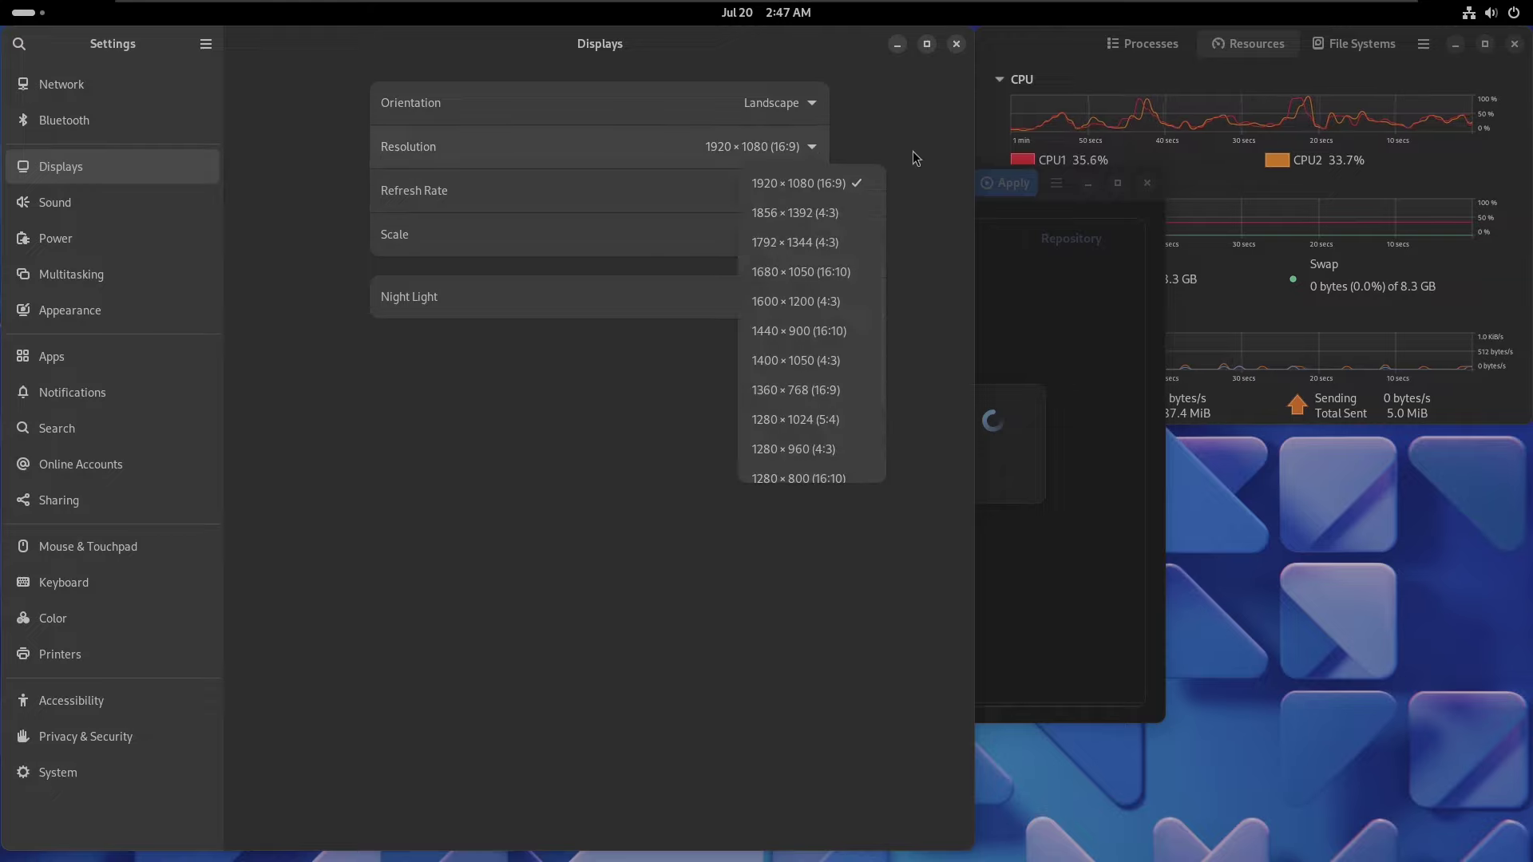
{"action": "left_click", "coordinate": [913, 152]}
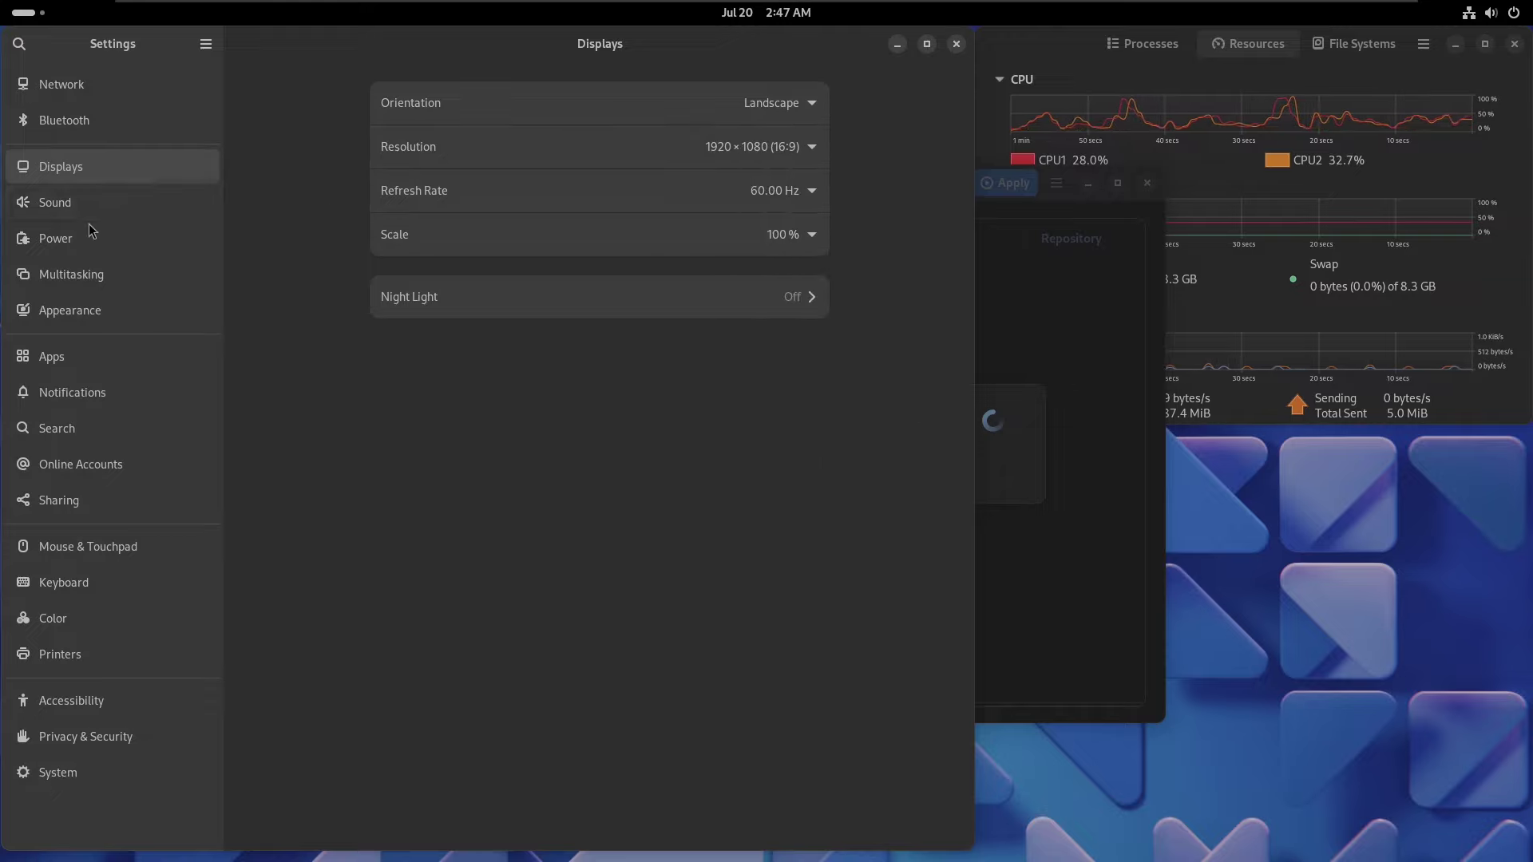
{"action": "left_click", "coordinate": [80, 204]}
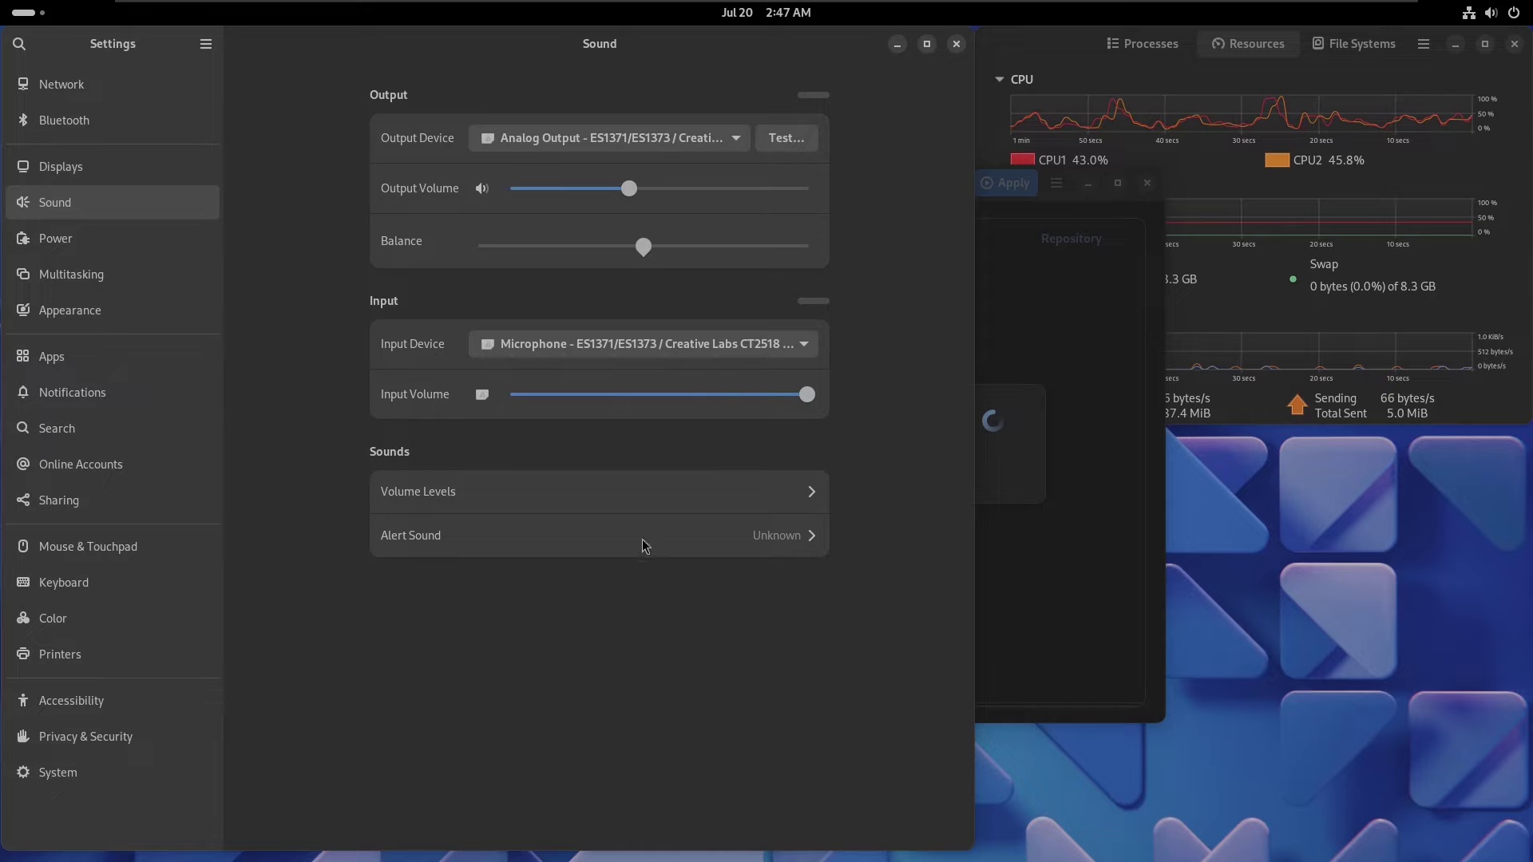
- Set the Screen Blank delay in the Power settings to Never
{"action": "left_click", "coordinate": [164, 243]}
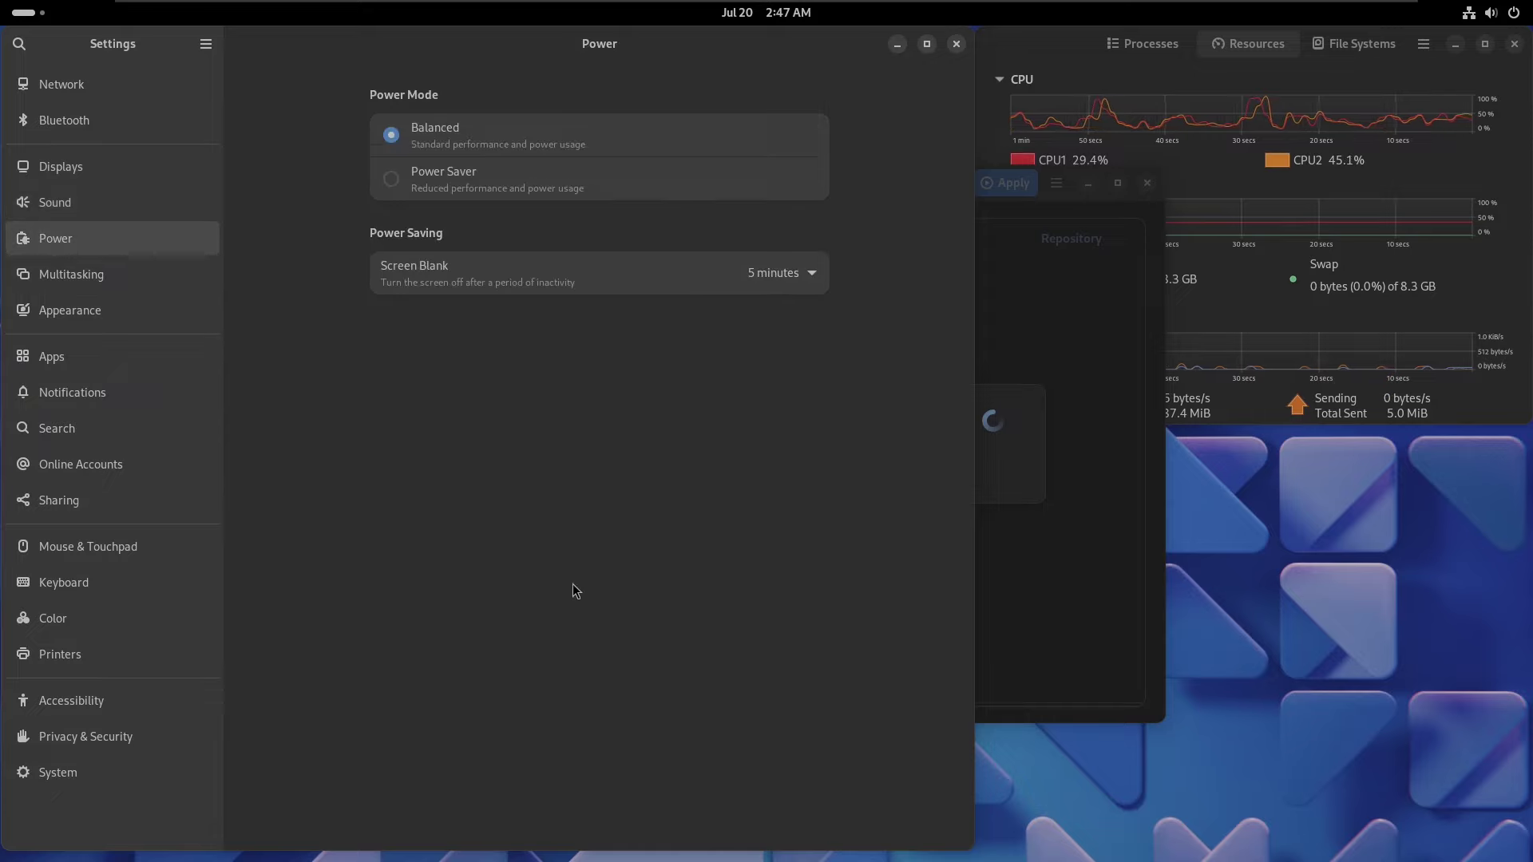
{"action": "left_click", "coordinate": [808, 274]}
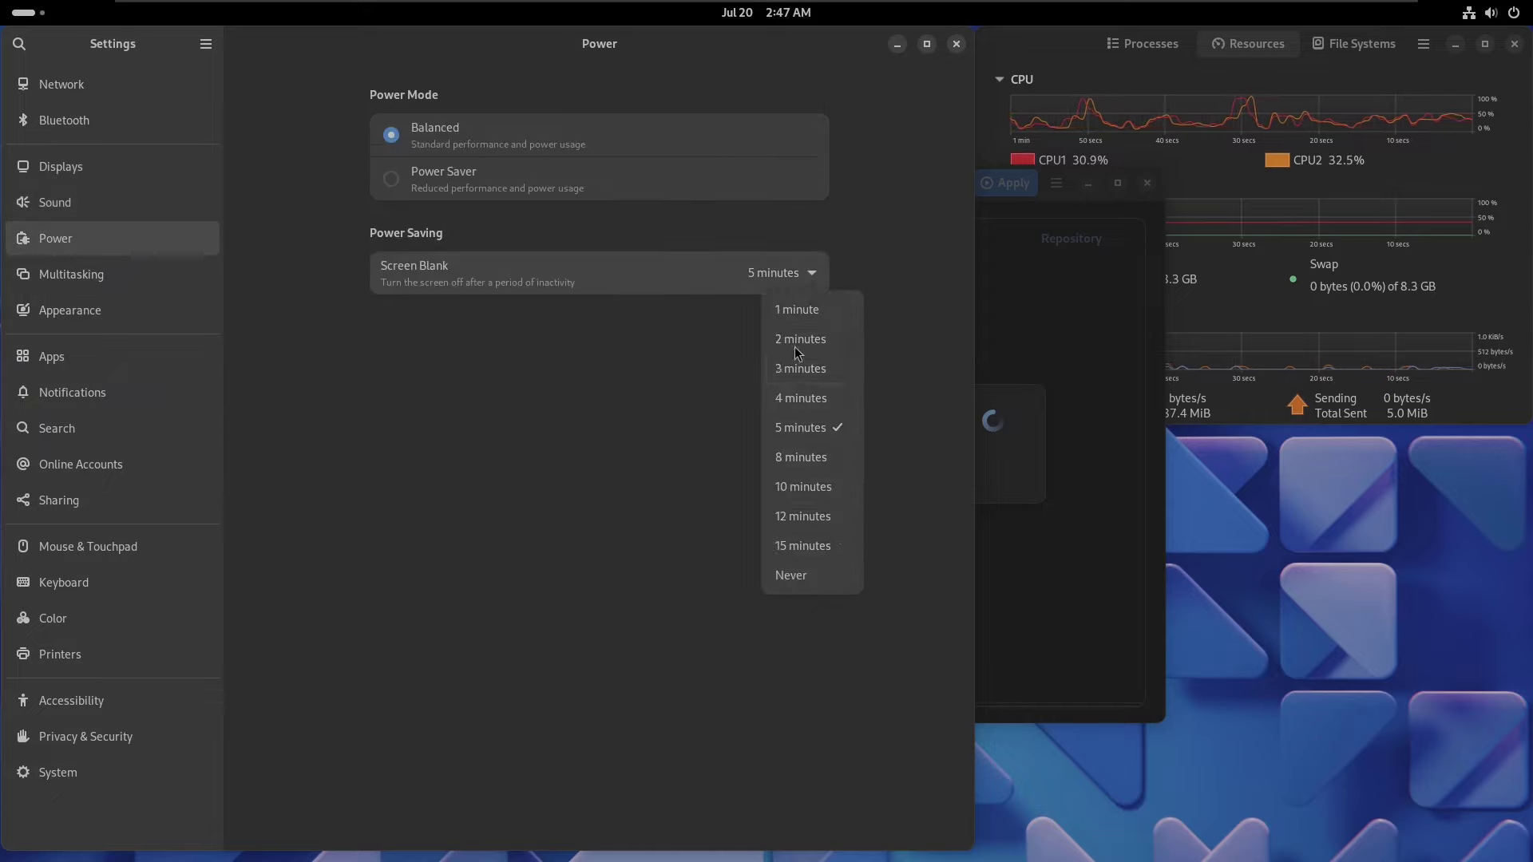
{"action": "left_click", "coordinate": [787, 576]}
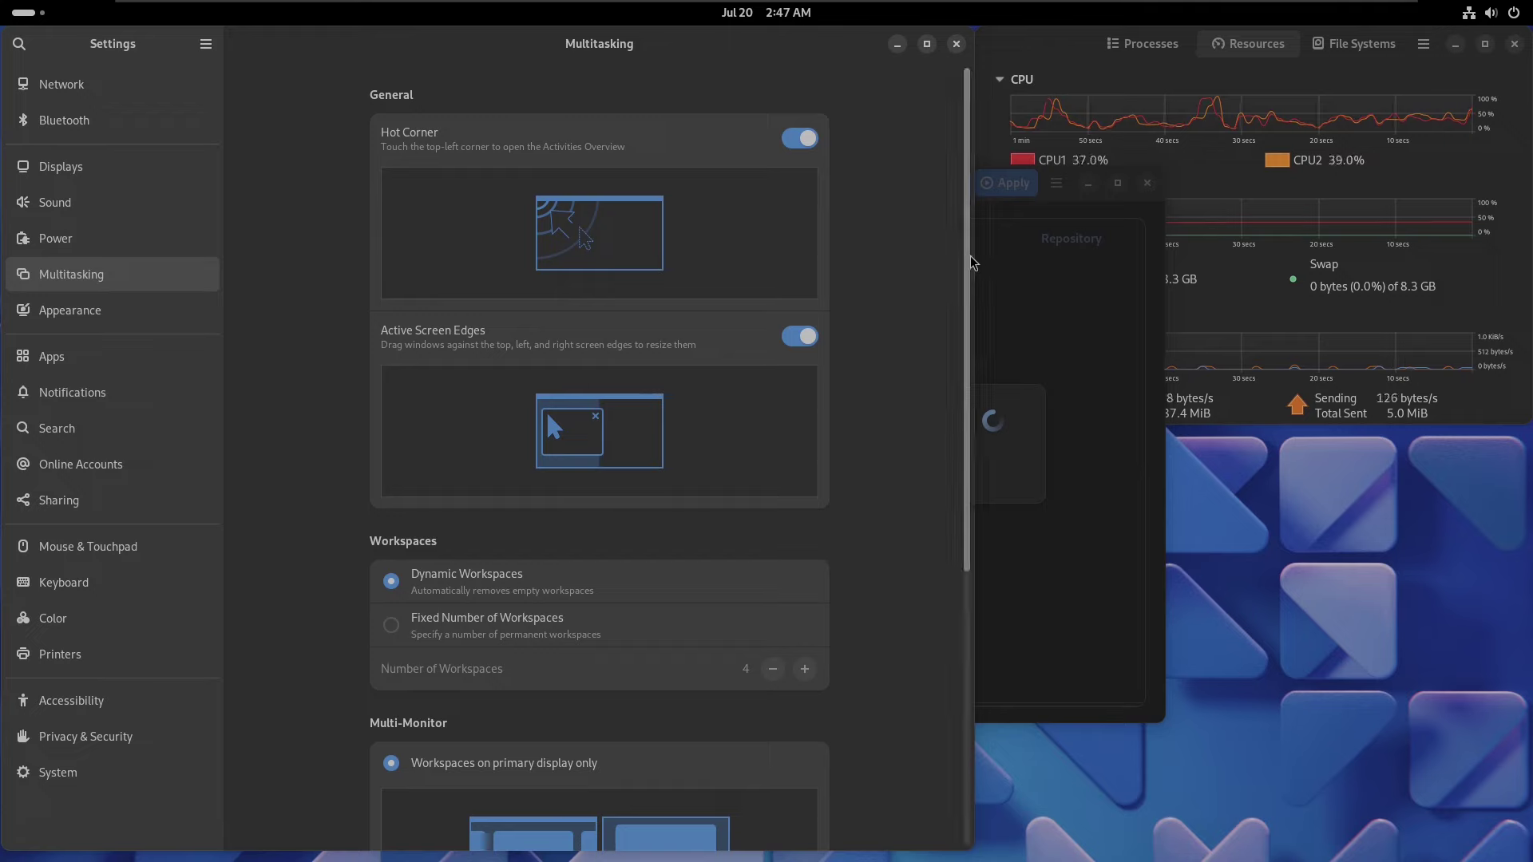
- Look through the Multitasking settings and the Appearance styles and backgrounds
{"action": "left_click_drag", "start_coordinate": [971, 262], "coordinate": [962, 549]}
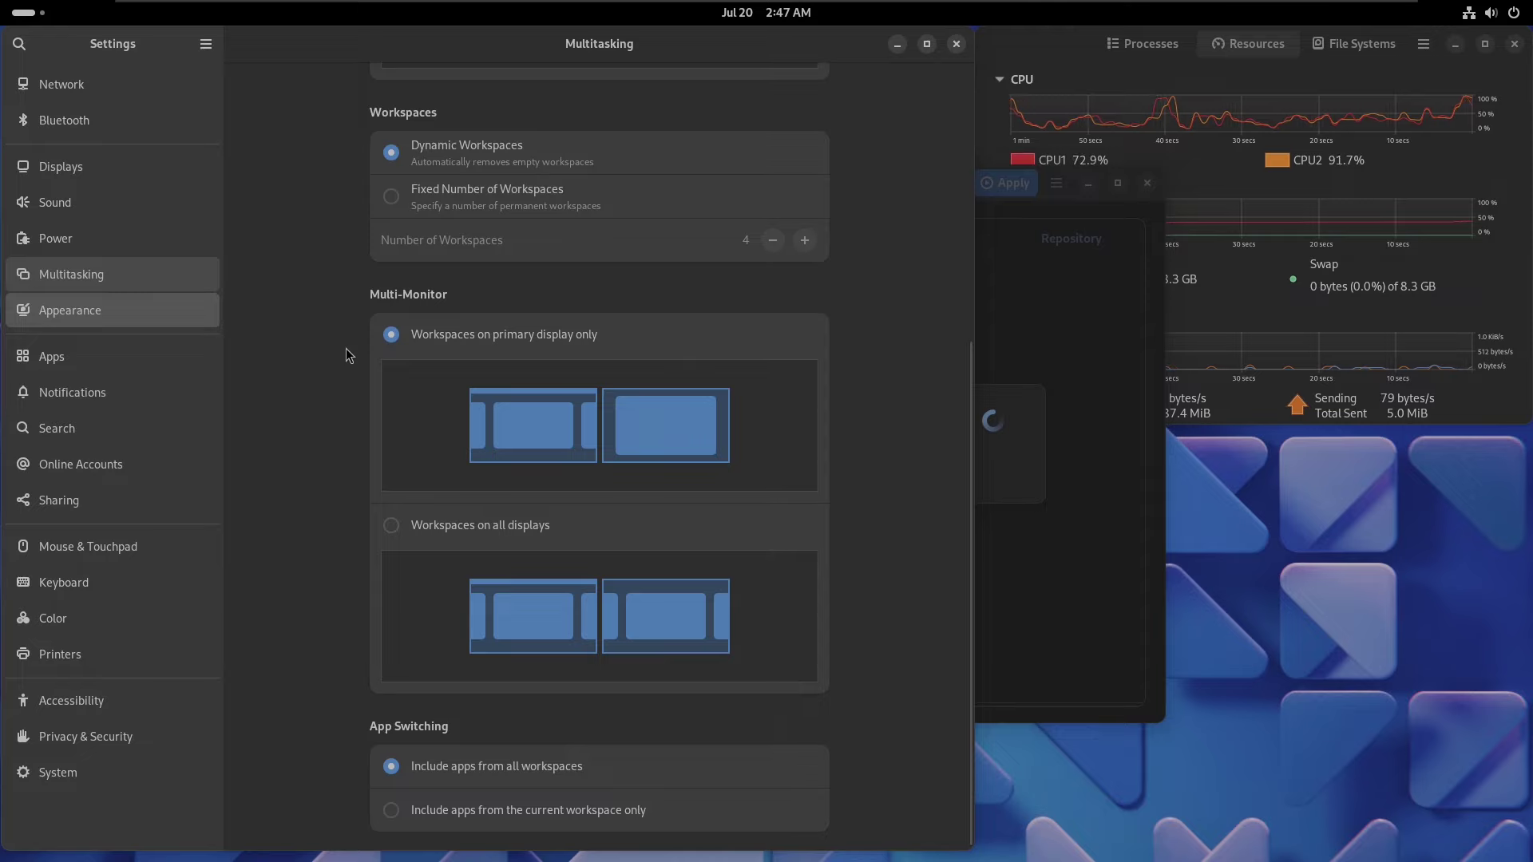
{"action": "key", "text": "Return"}
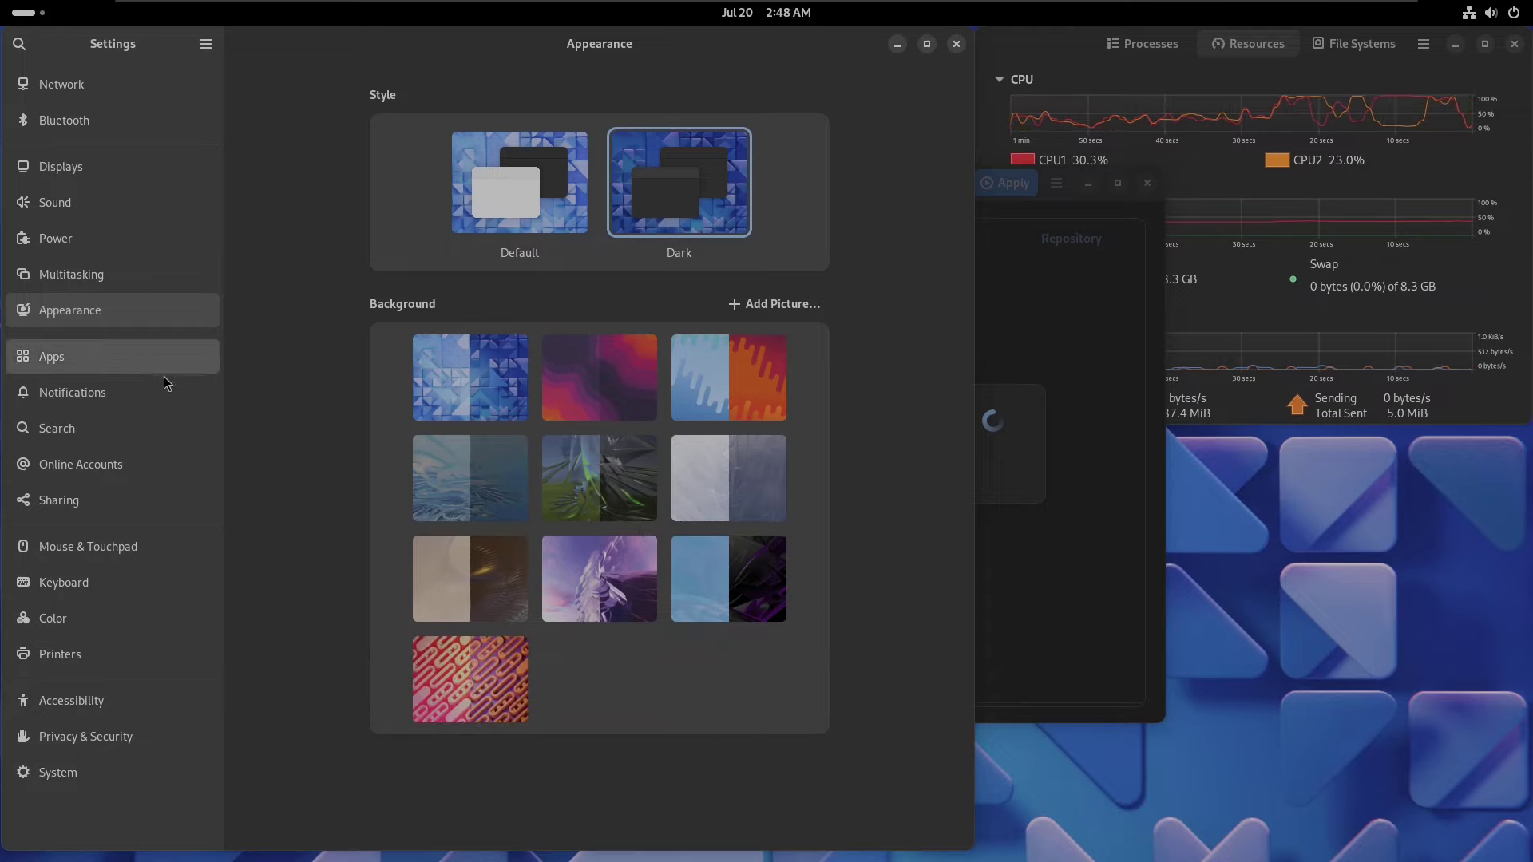
- Browse the installed applications in Settings and view the details of Install Nobara
{"action": "left_click", "coordinate": [191, 374]}
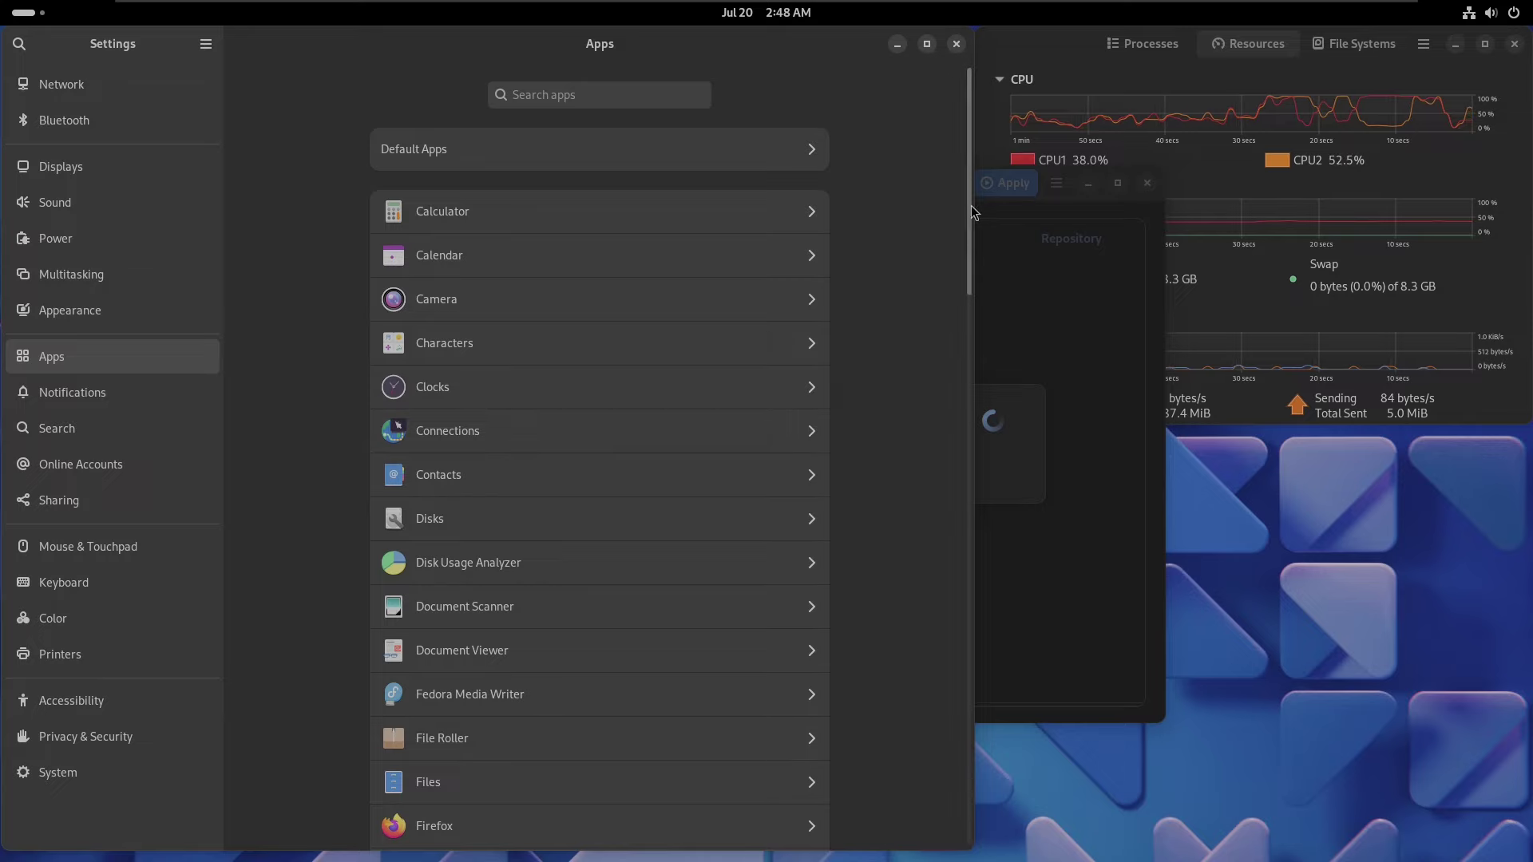
{"action": "left_click_drag", "start_coordinate": [972, 205], "coordinate": [975, 479]}
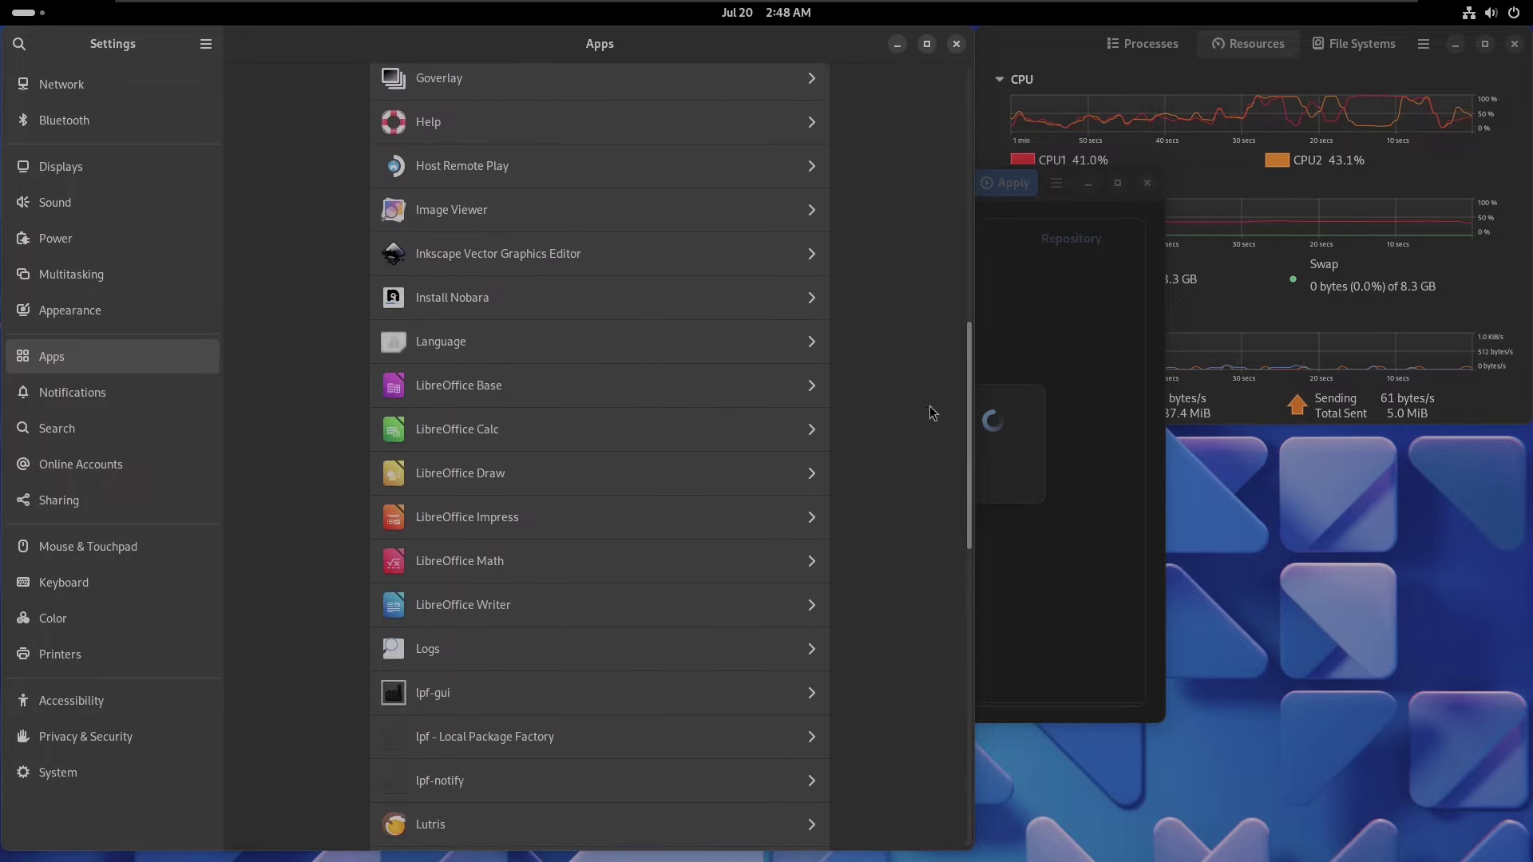
{"action": "left_click", "coordinate": [810, 302]}
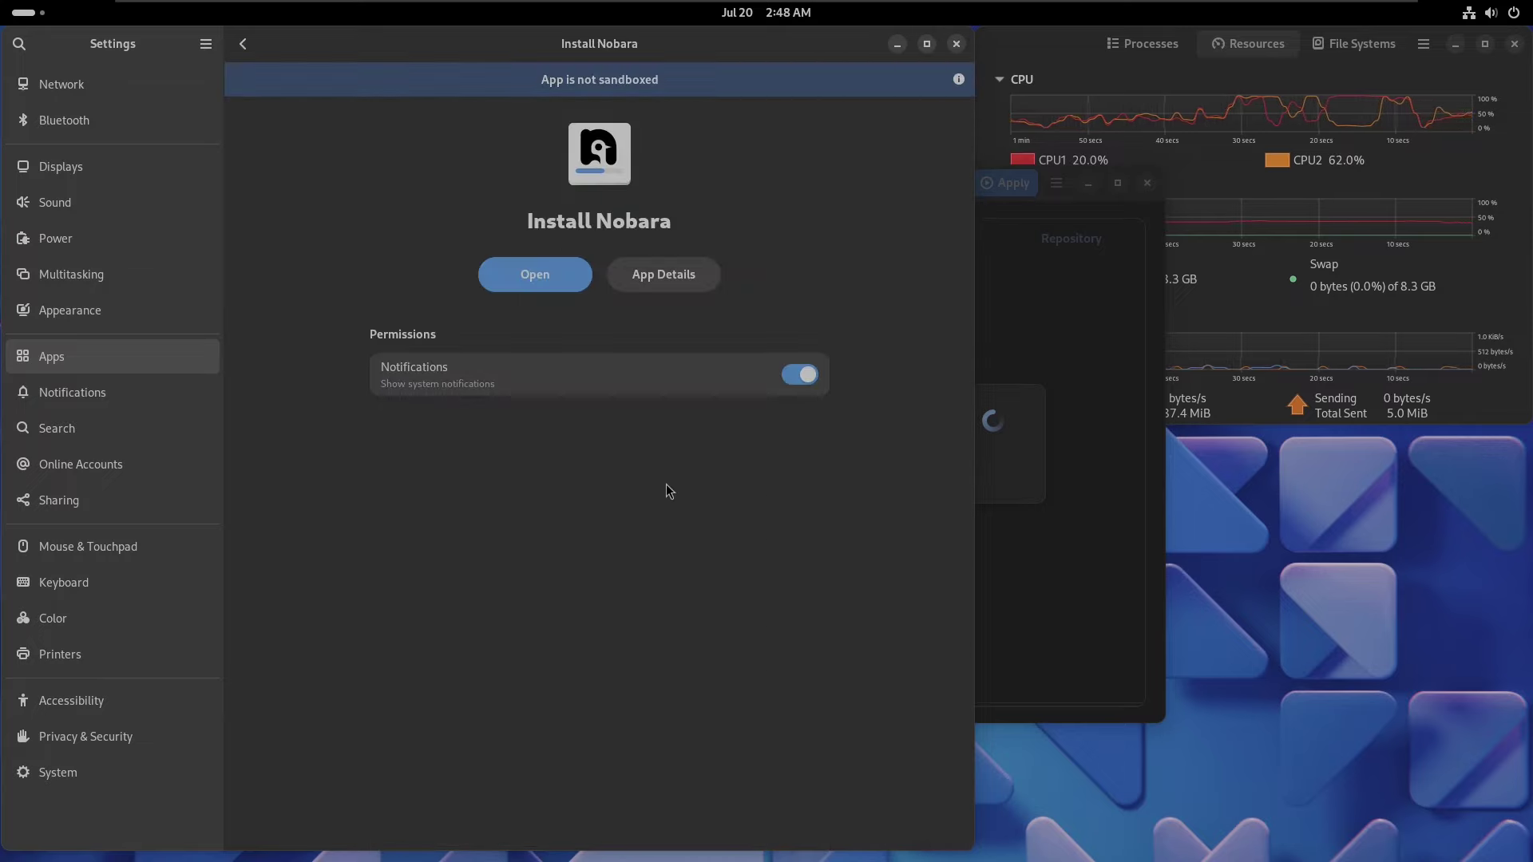
- Leave the Install Nobara details and look through the Notifications, Search, Online Accounts and Sharing settings
{"action": "left_click", "coordinate": [242, 43]}
{"action": "left_click", "coordinate": [136, 391]}
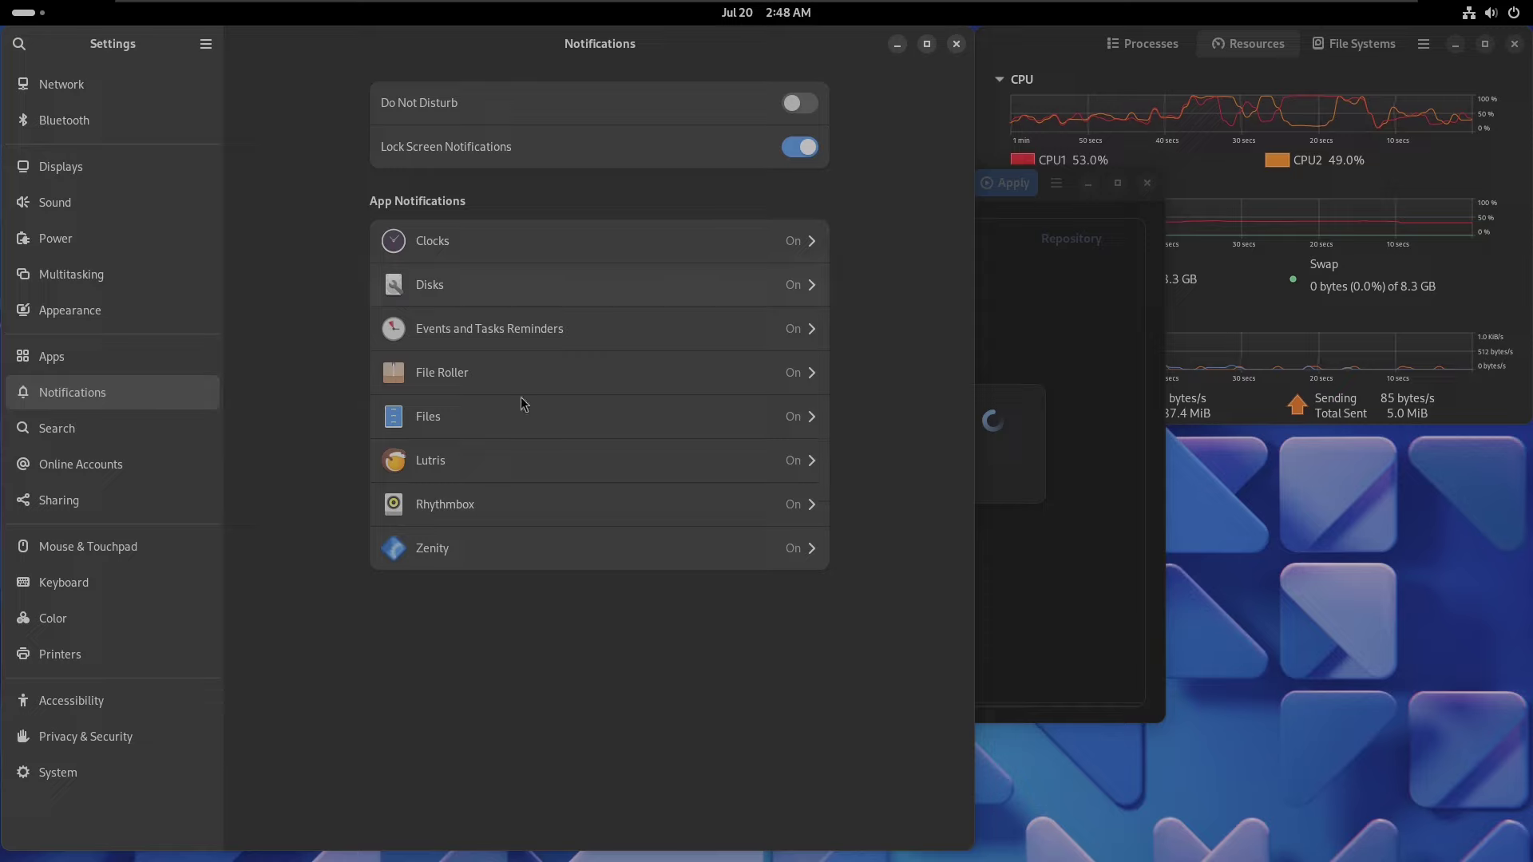
{"action": "left_click", "coordinate": [57, 428]}
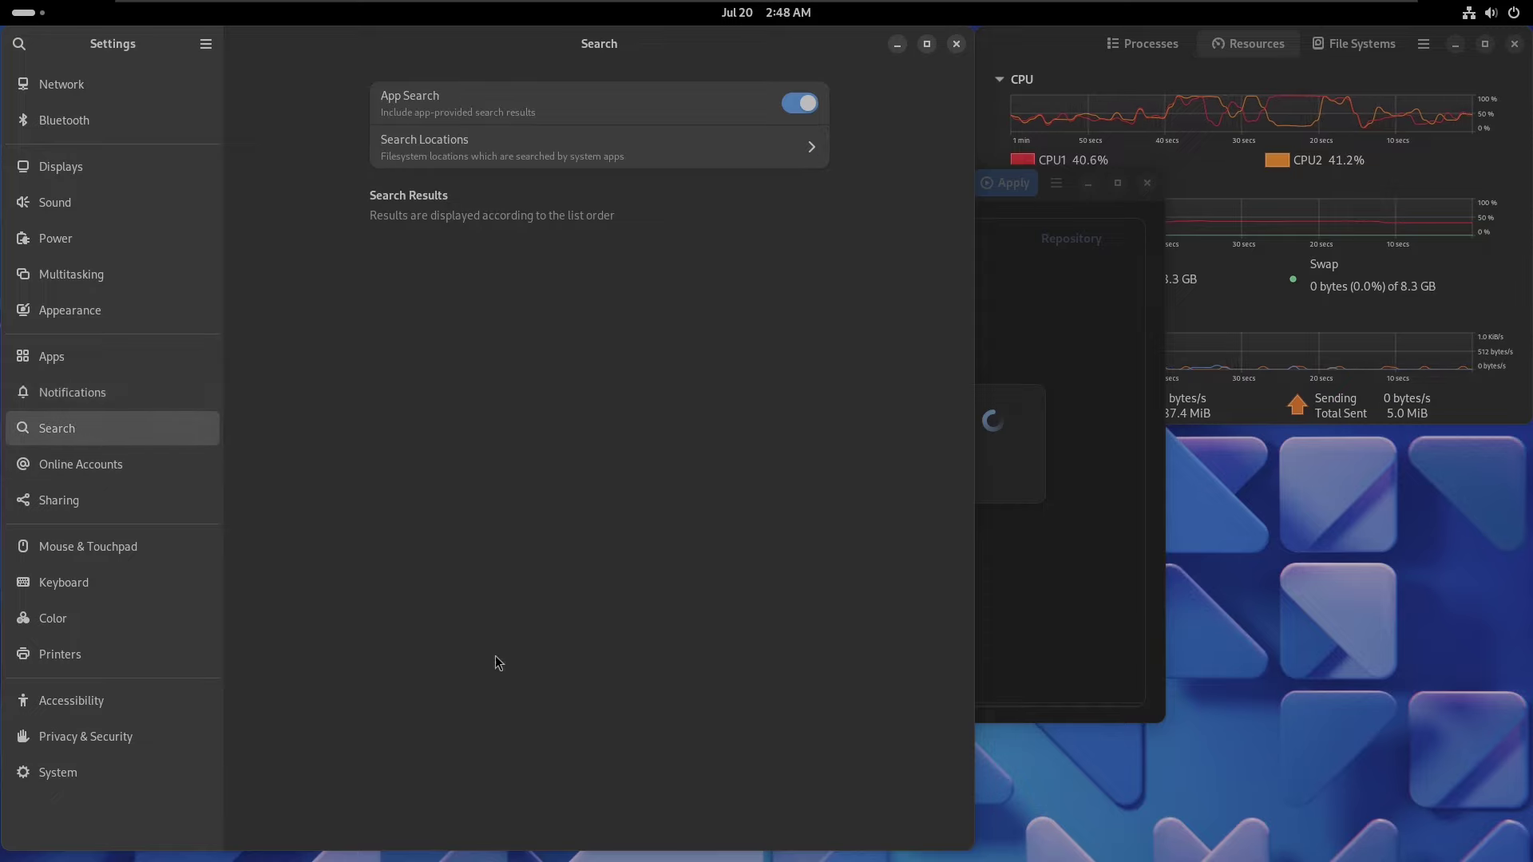
{"action": "left_click", "coordinate": [126, 468]}
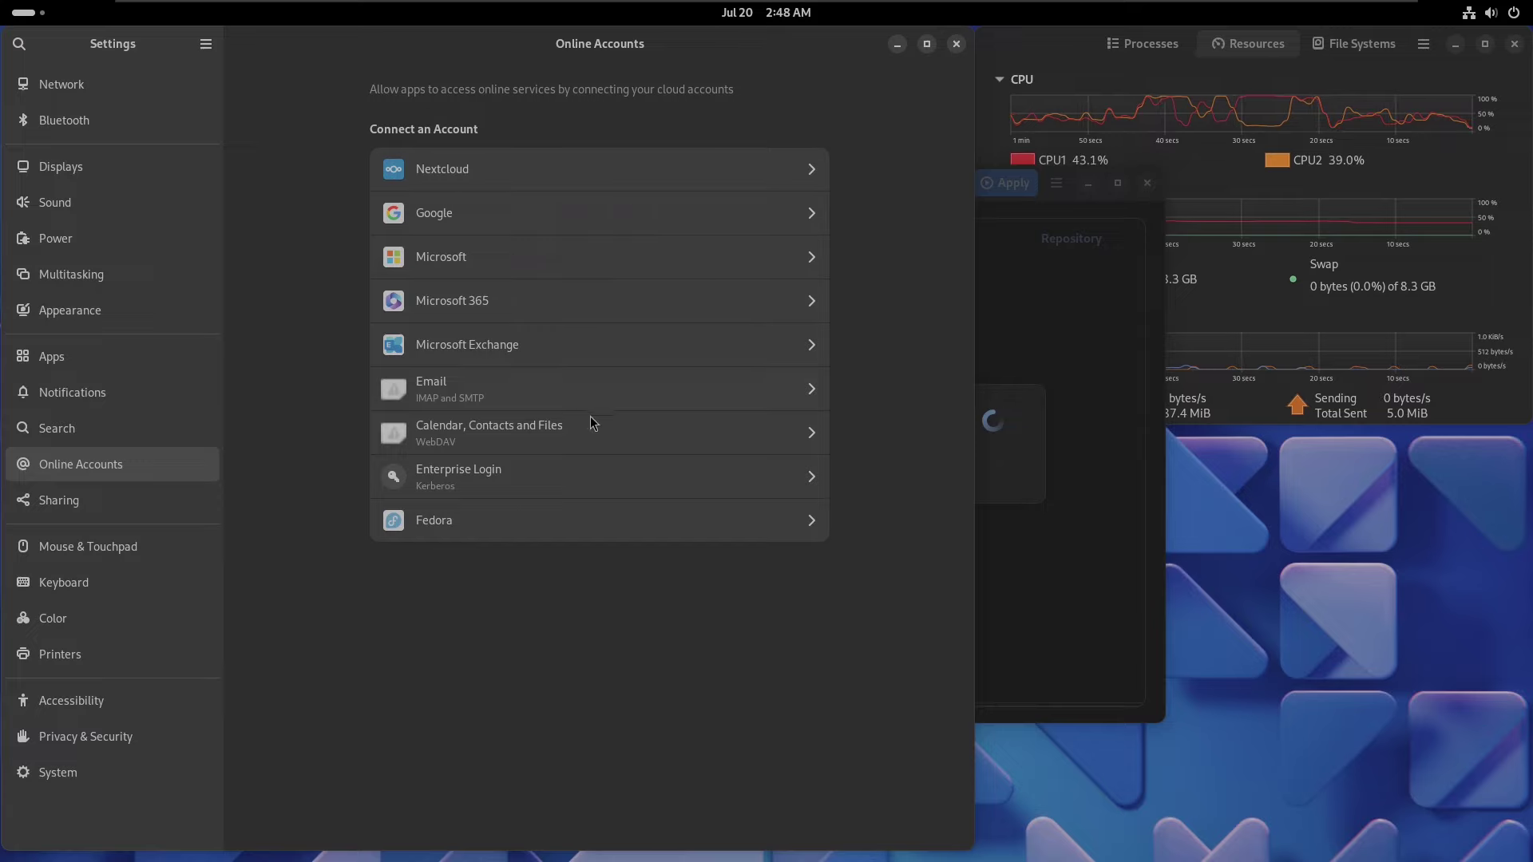
{"action": "left_click", "coordinate": [126, 503]}
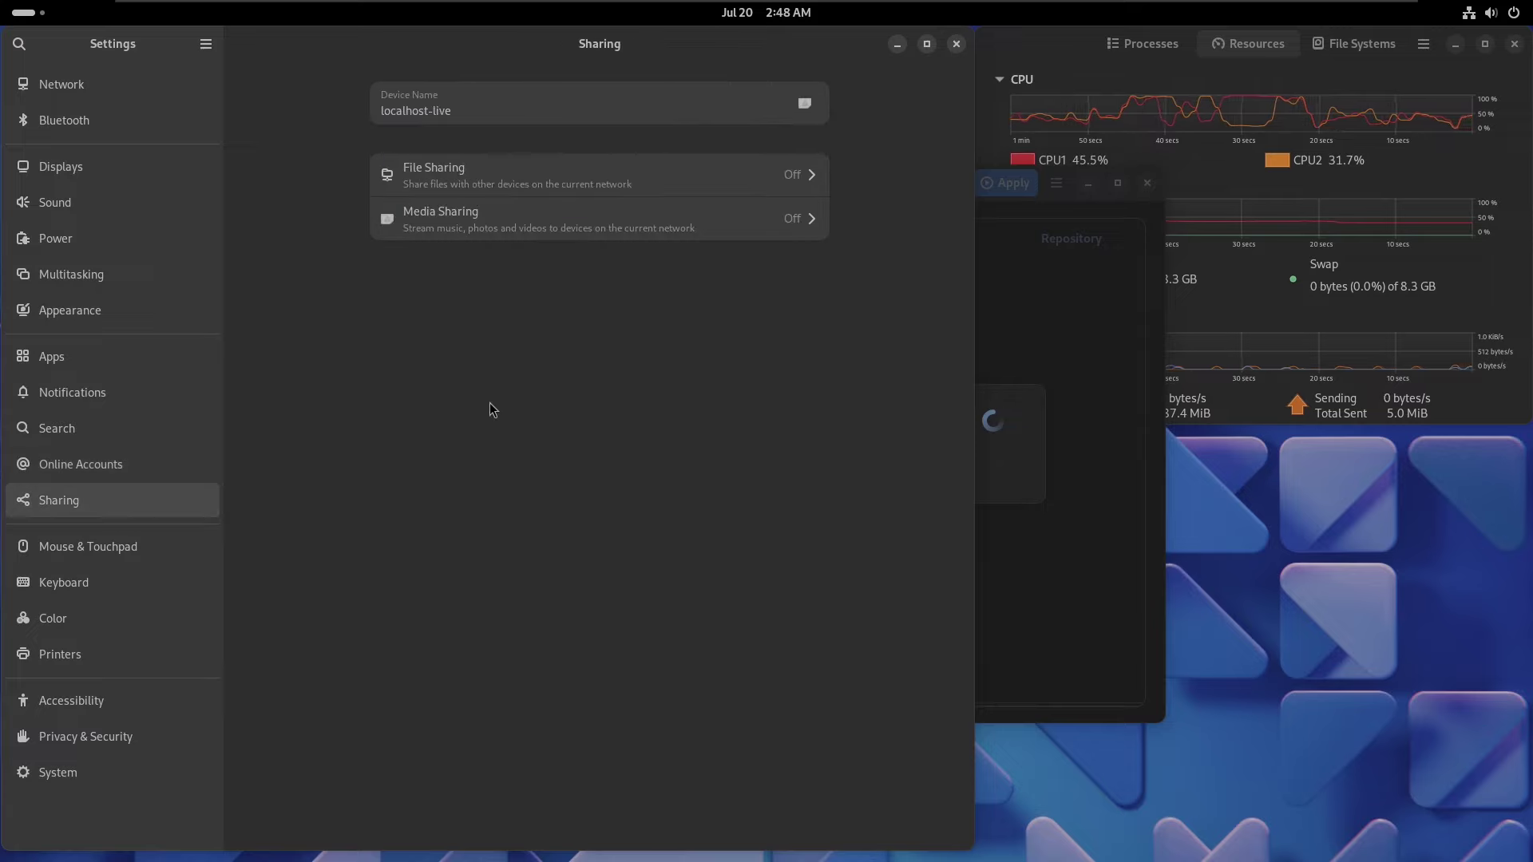
- Examine the Mouse & Touchpad settings and the Keyboard settings, including the categories of keyboard shortcuts
{"action": "left_click", "coordinate": [170, 545]}
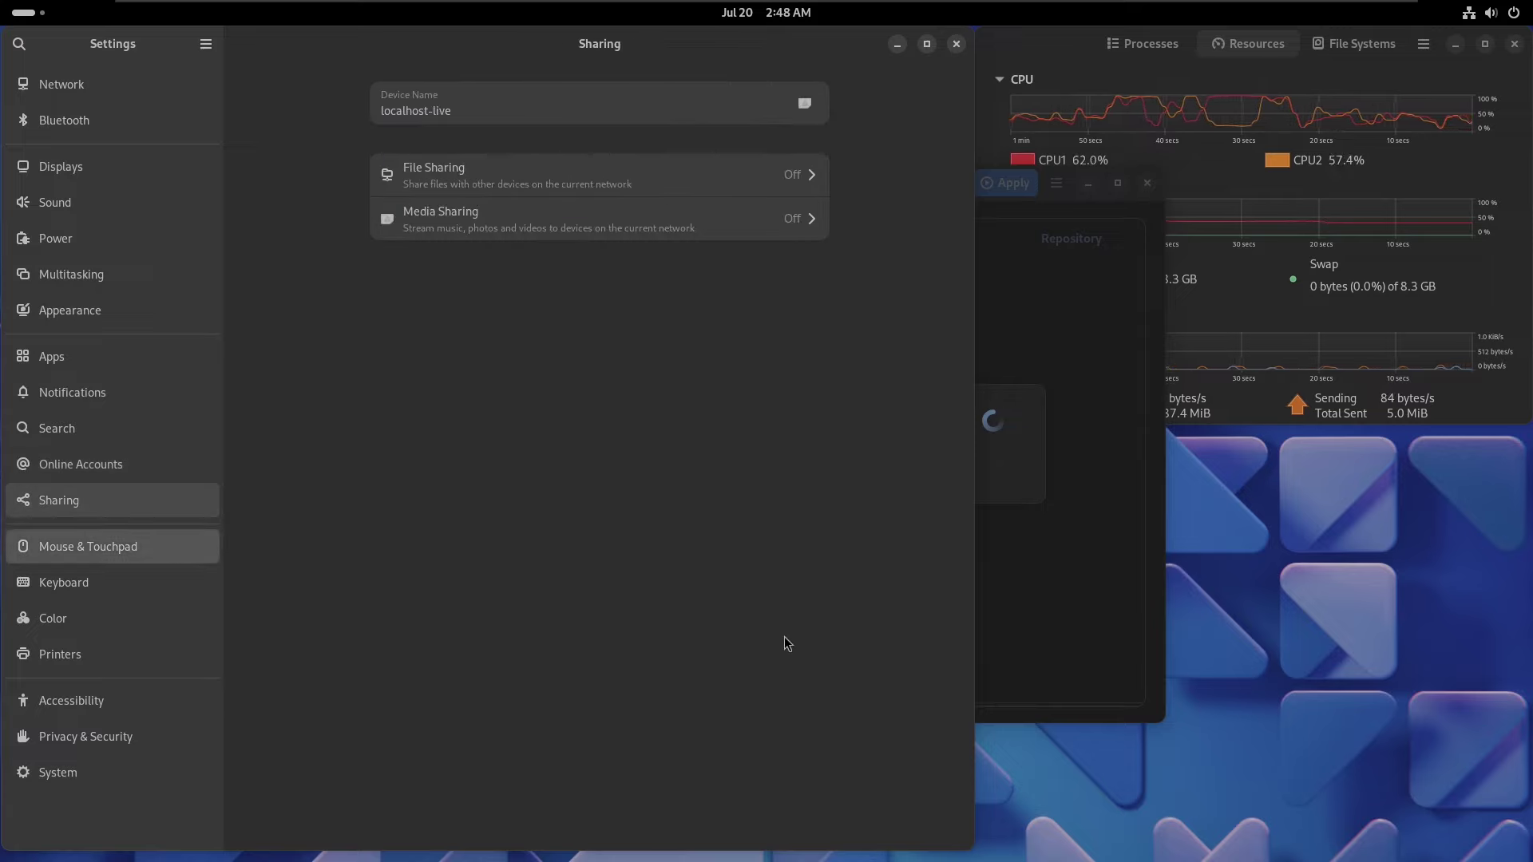
{"action": "left_click", "coordinate": [739, 509]}
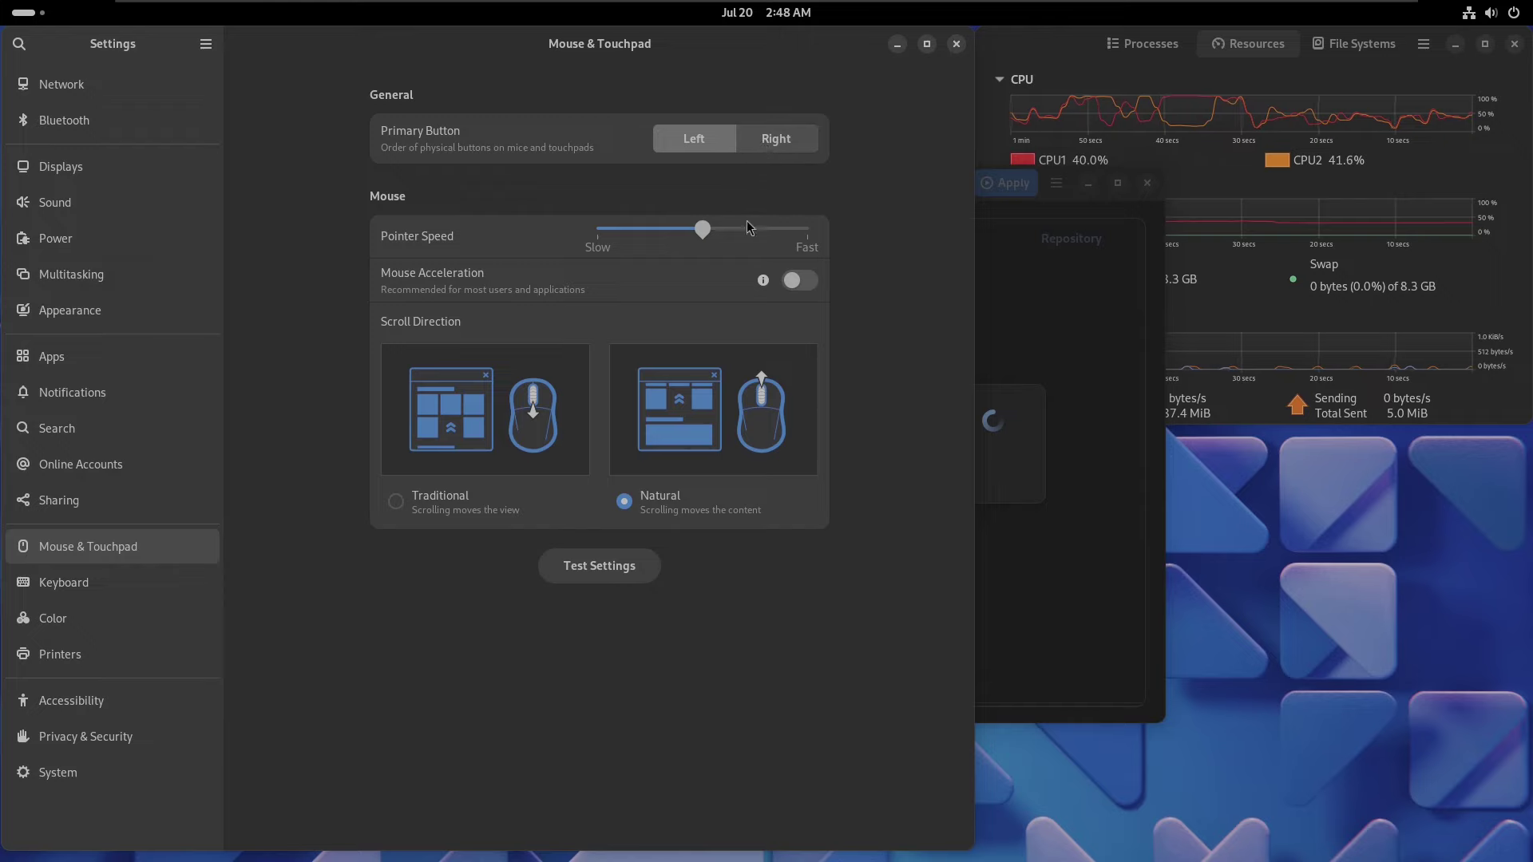
{"action": "left_click", "coordinate": [126, 578]}
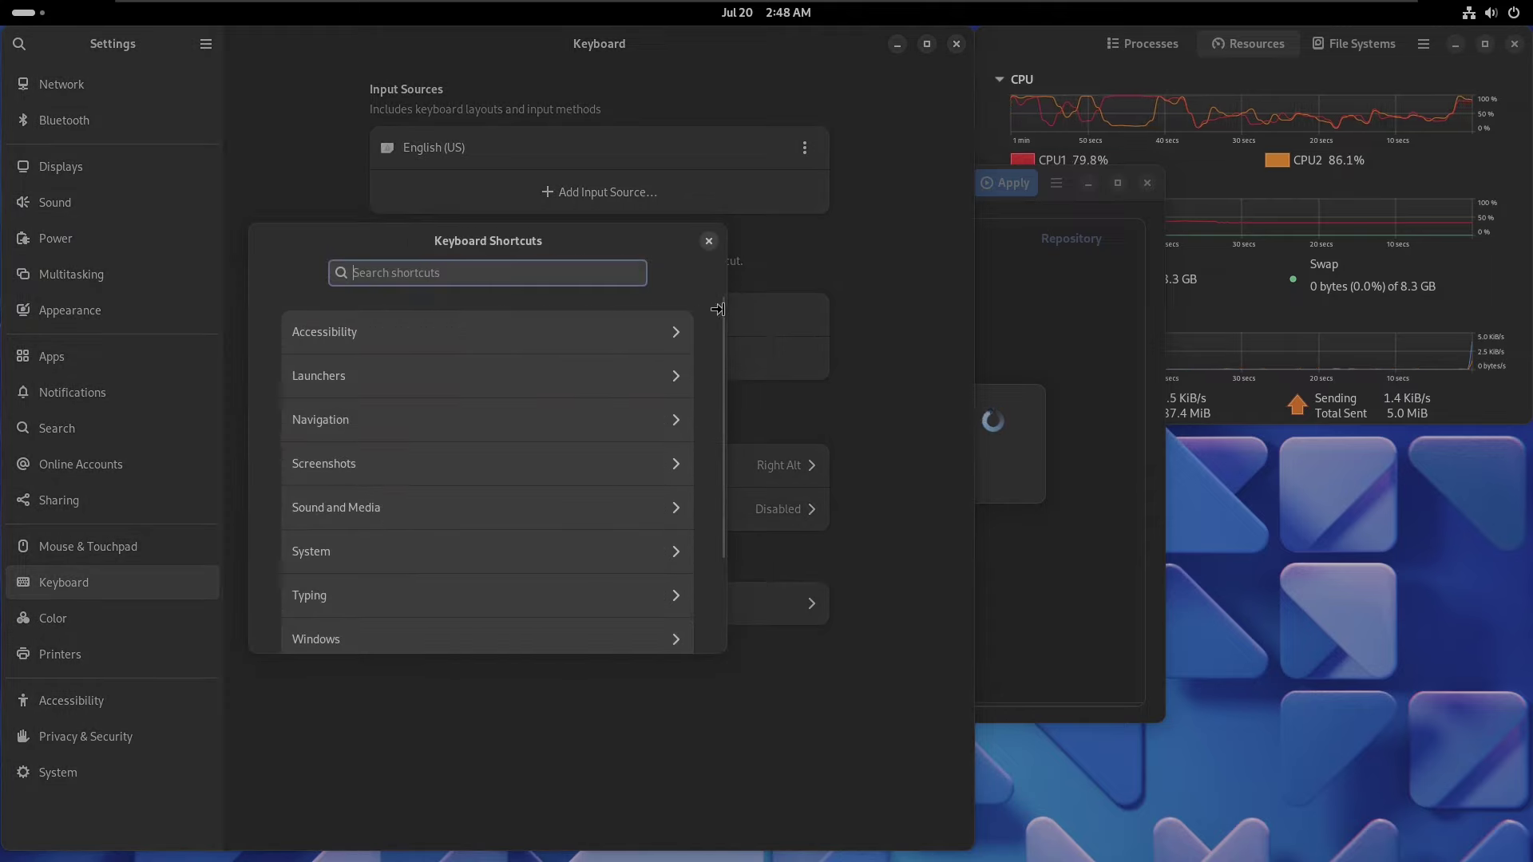
{"action": "scroll", "coordinate": [720, 395], "scroll_direction": "down", "scroll_amount": 5}
{"action": "left_click", "coordinate": [708, 240]}
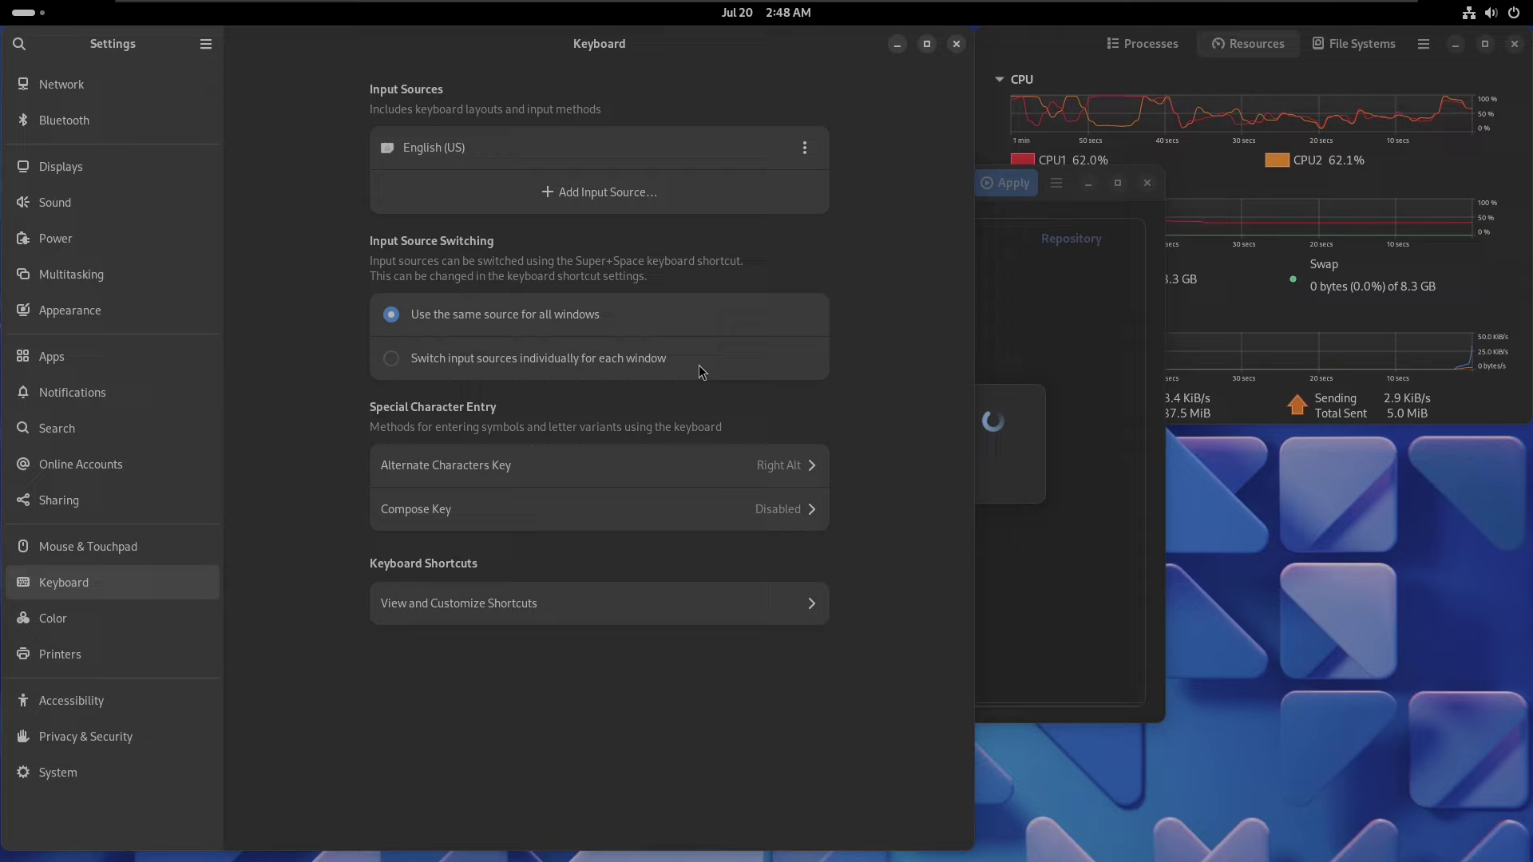
- Look through the Color, Printers and Accessibility settings, including the Zoom magnifier options
{"action": "left_click", "coordinate": [109, 625]}
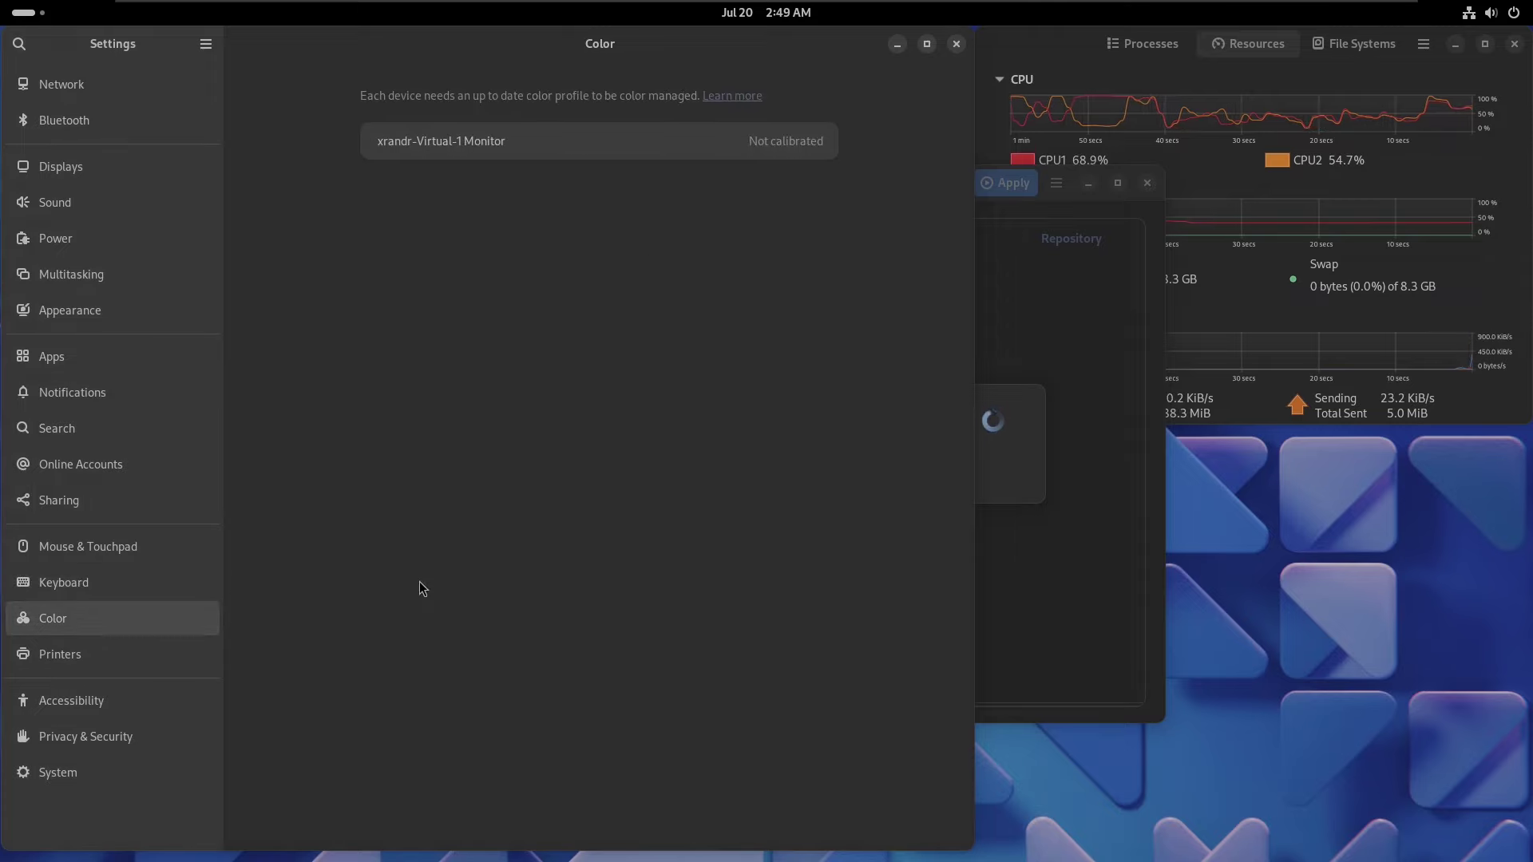
{"action": "left_click", "coordinate": [142, 669]}
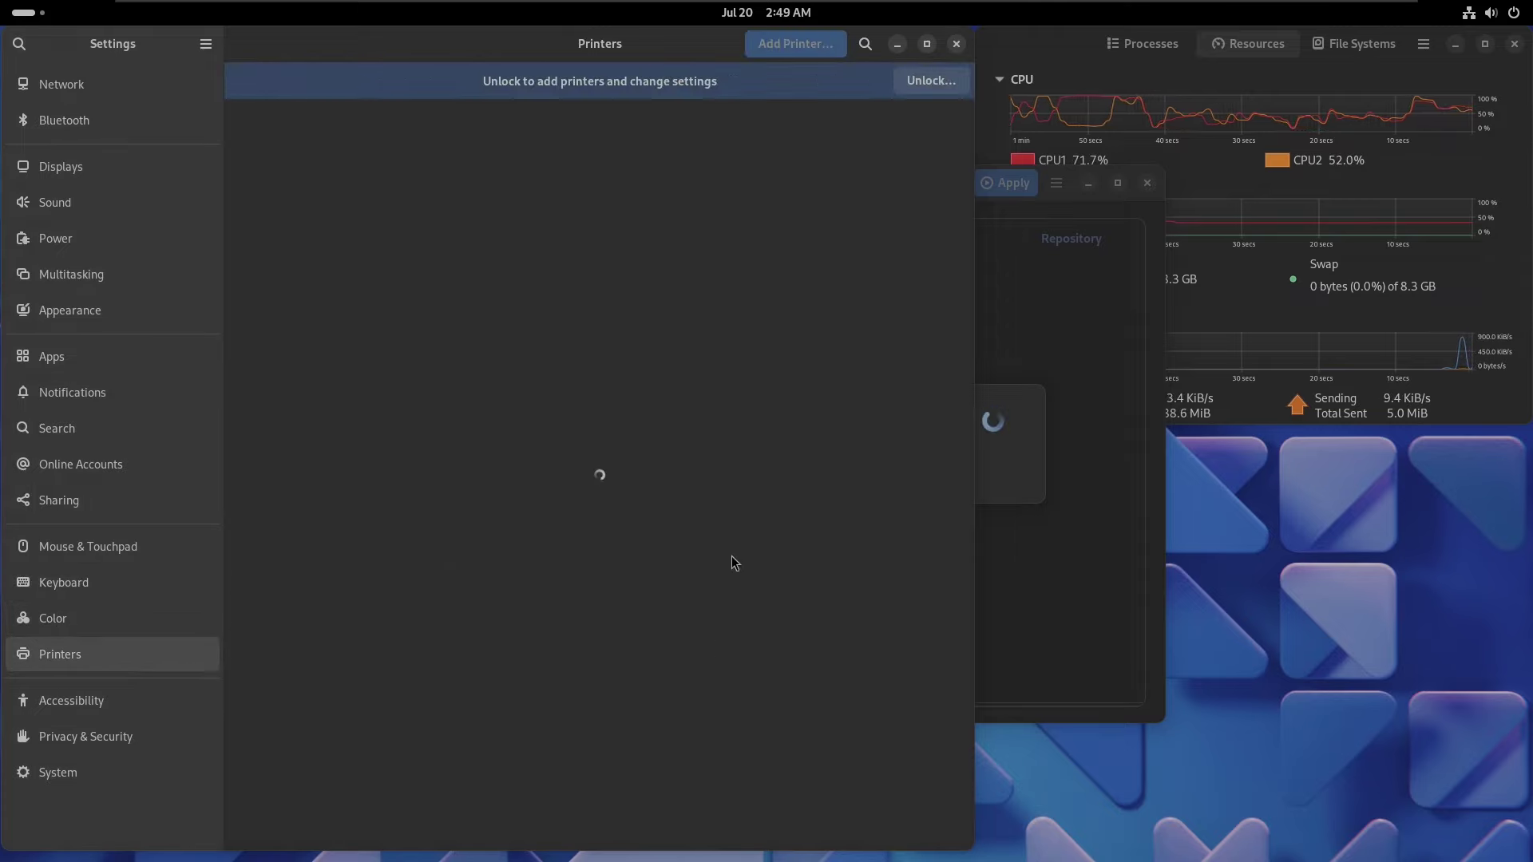
{"action": "left_click", "coordinate": [182, 699]}
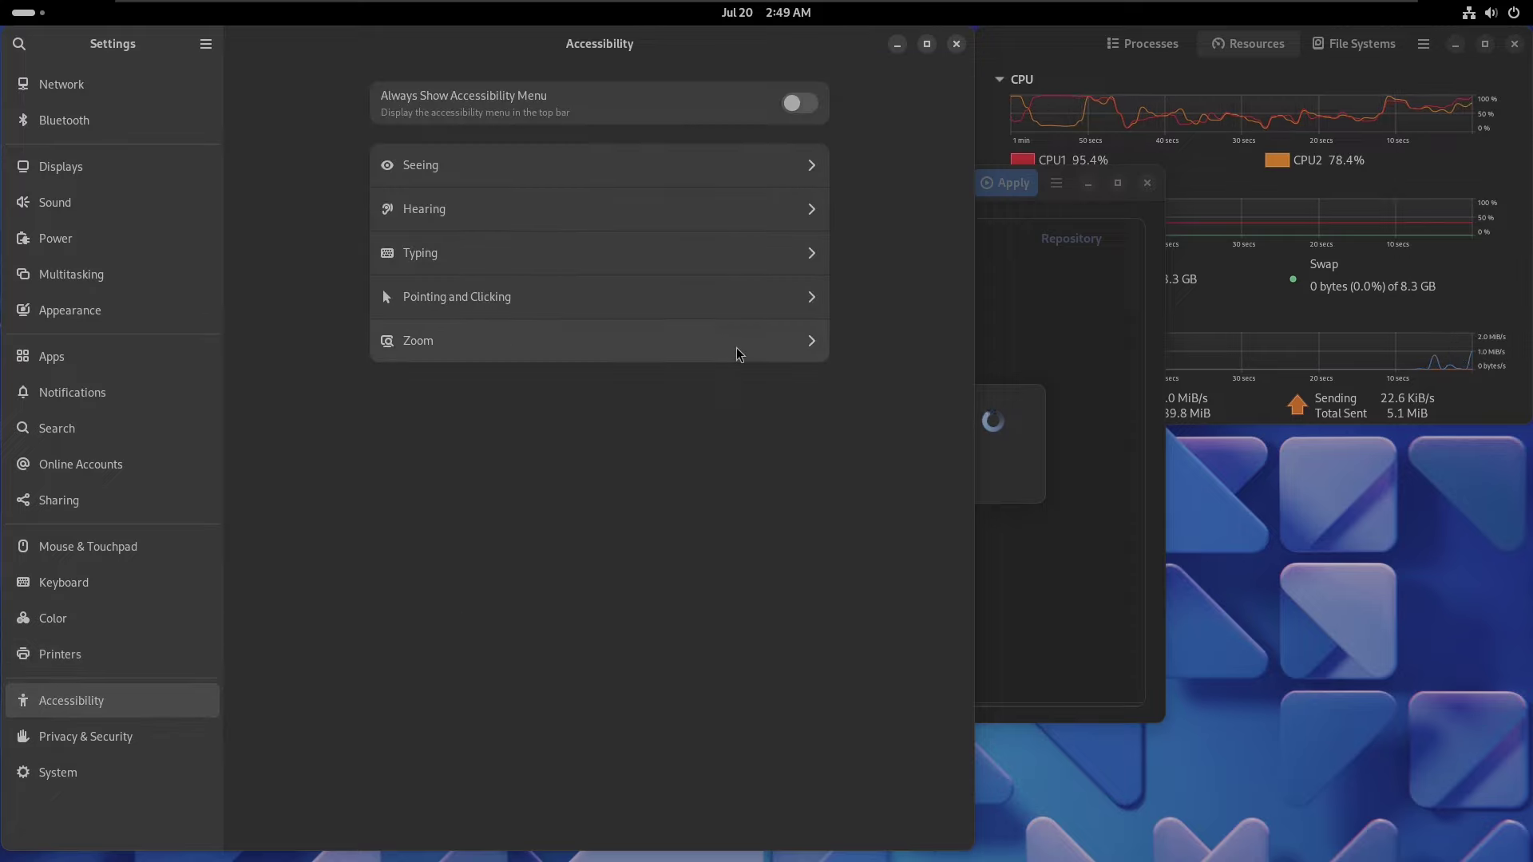
{"action": "left_click", "coordinate": [740, 351]}
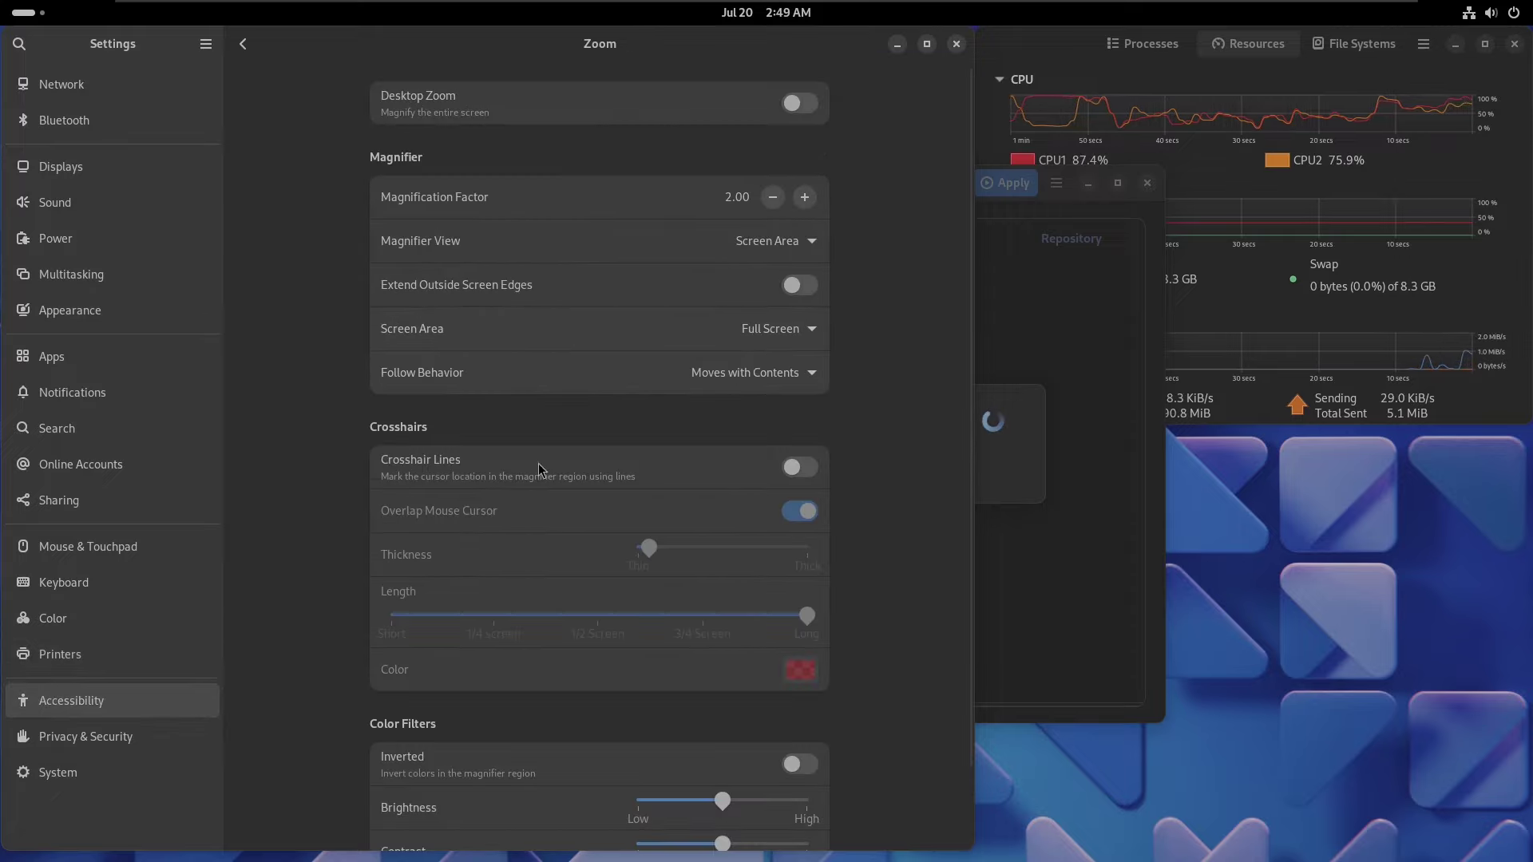
{"action": "left_click", "coordinate": [242, 44]}
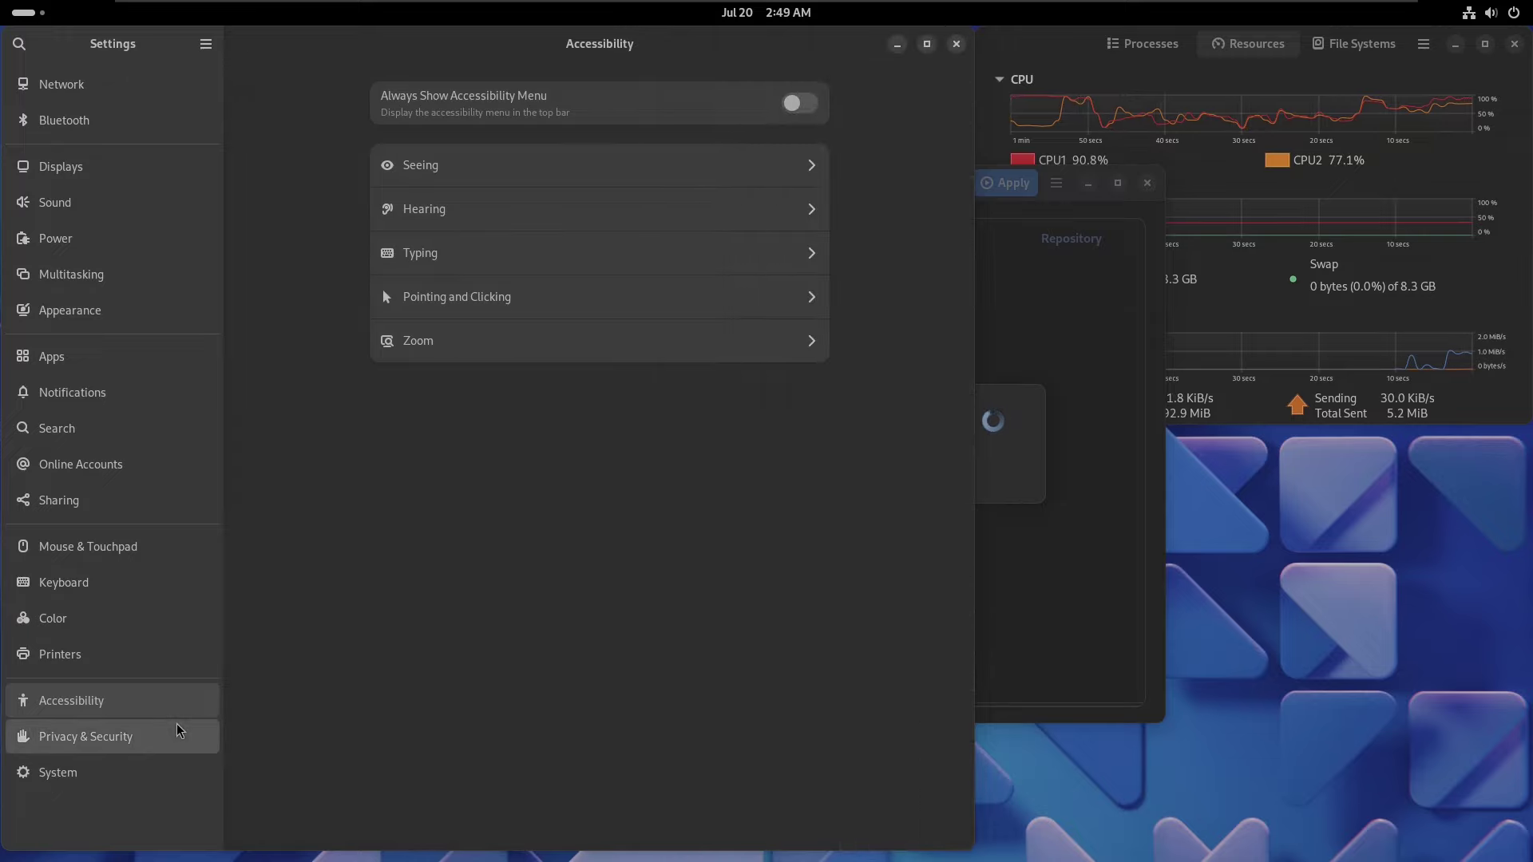
- Review the Privacy & Security and System settings, view the System Details under About, and close Settings
{"action": "left_click", "coordinate": [180, 729]}
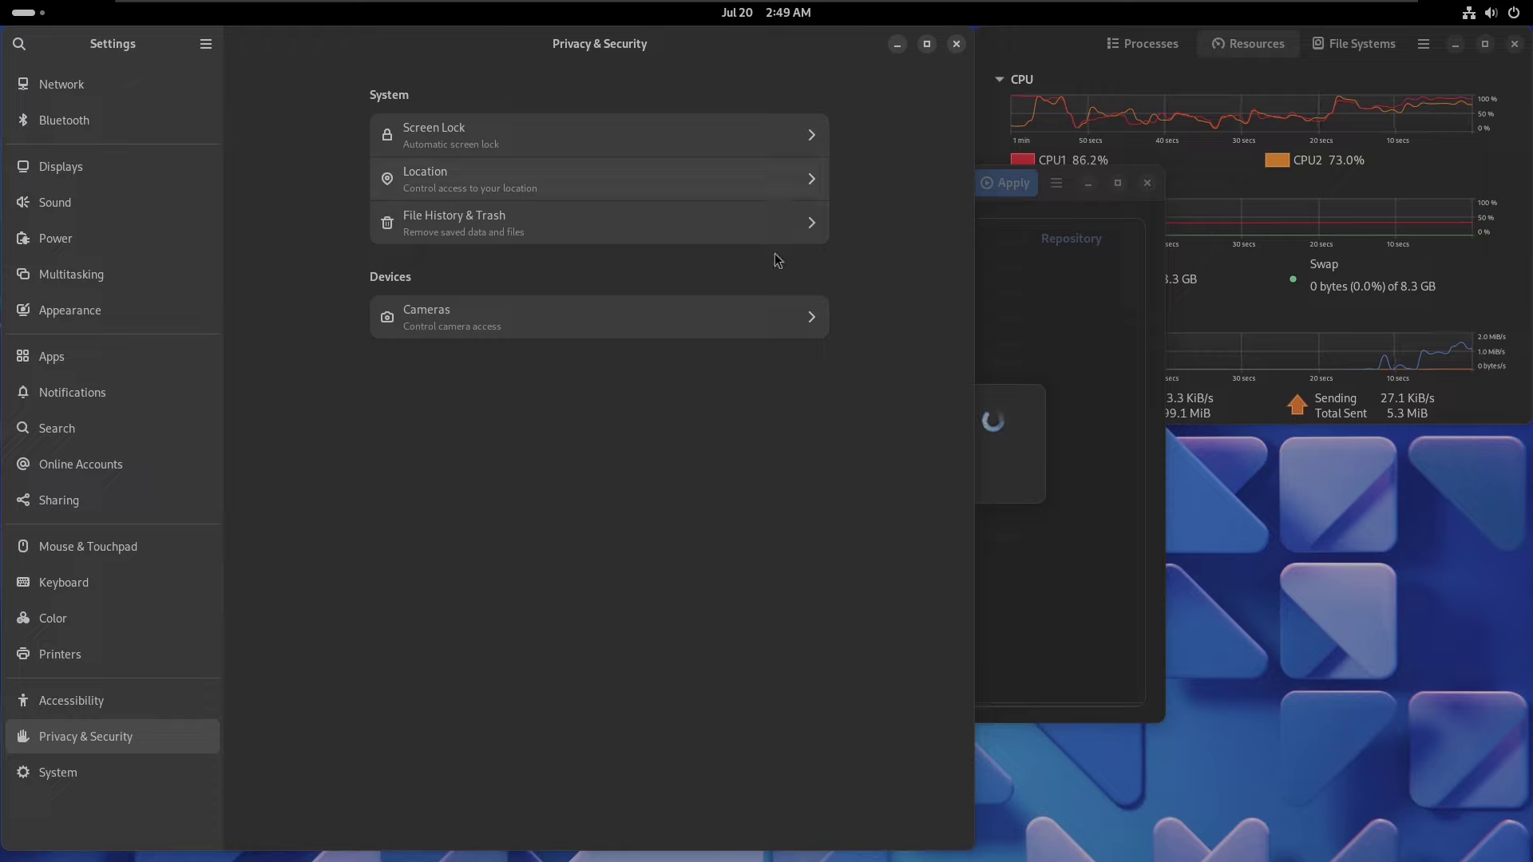
{"action": "left_click", "coordinate": [136, 776]}
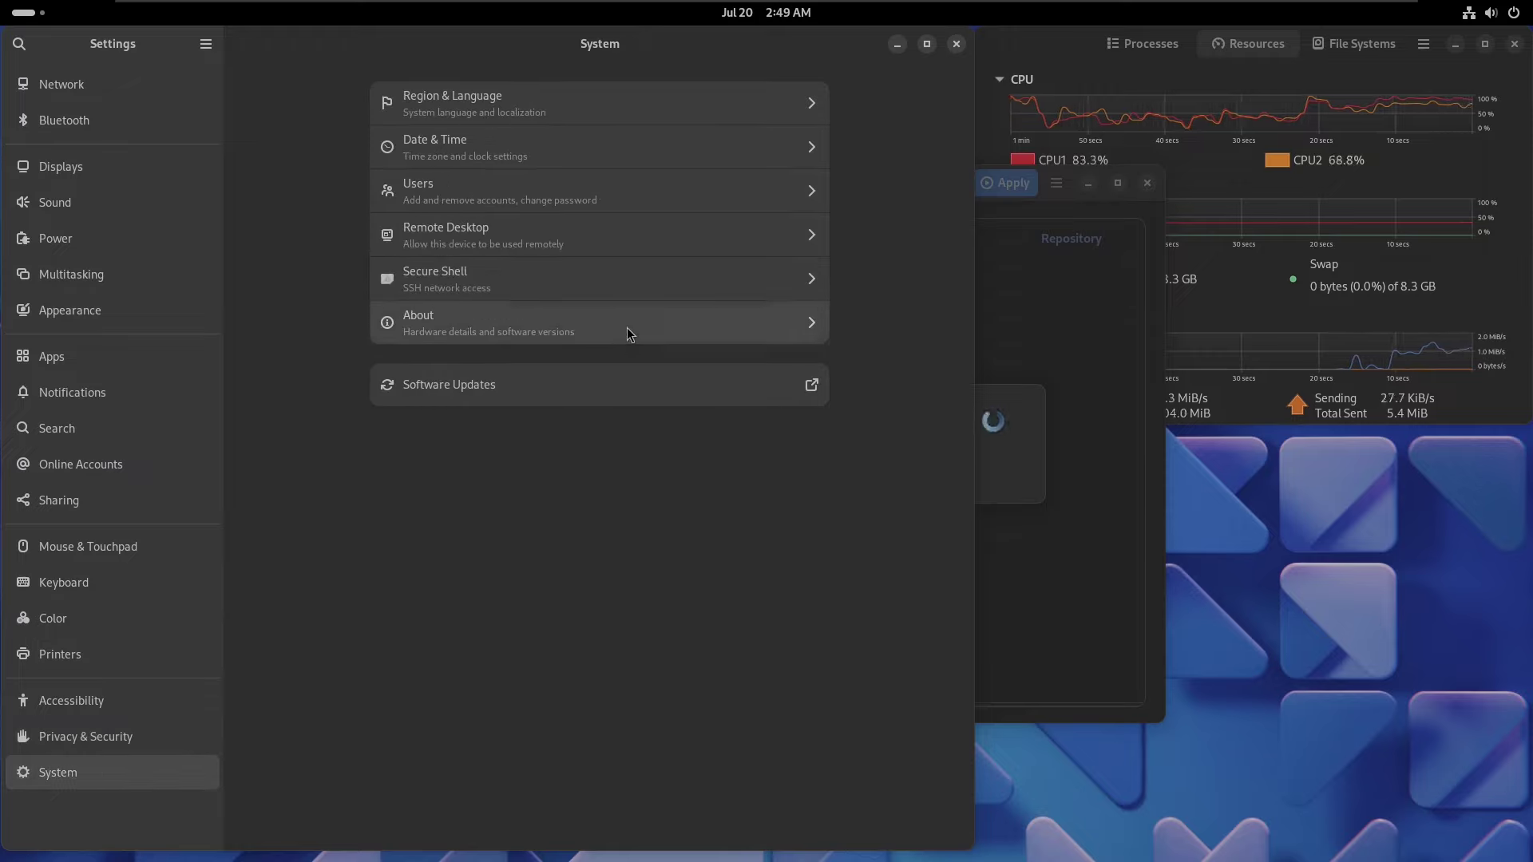
{"action": "left_click", "coordinate": [782, 321]}
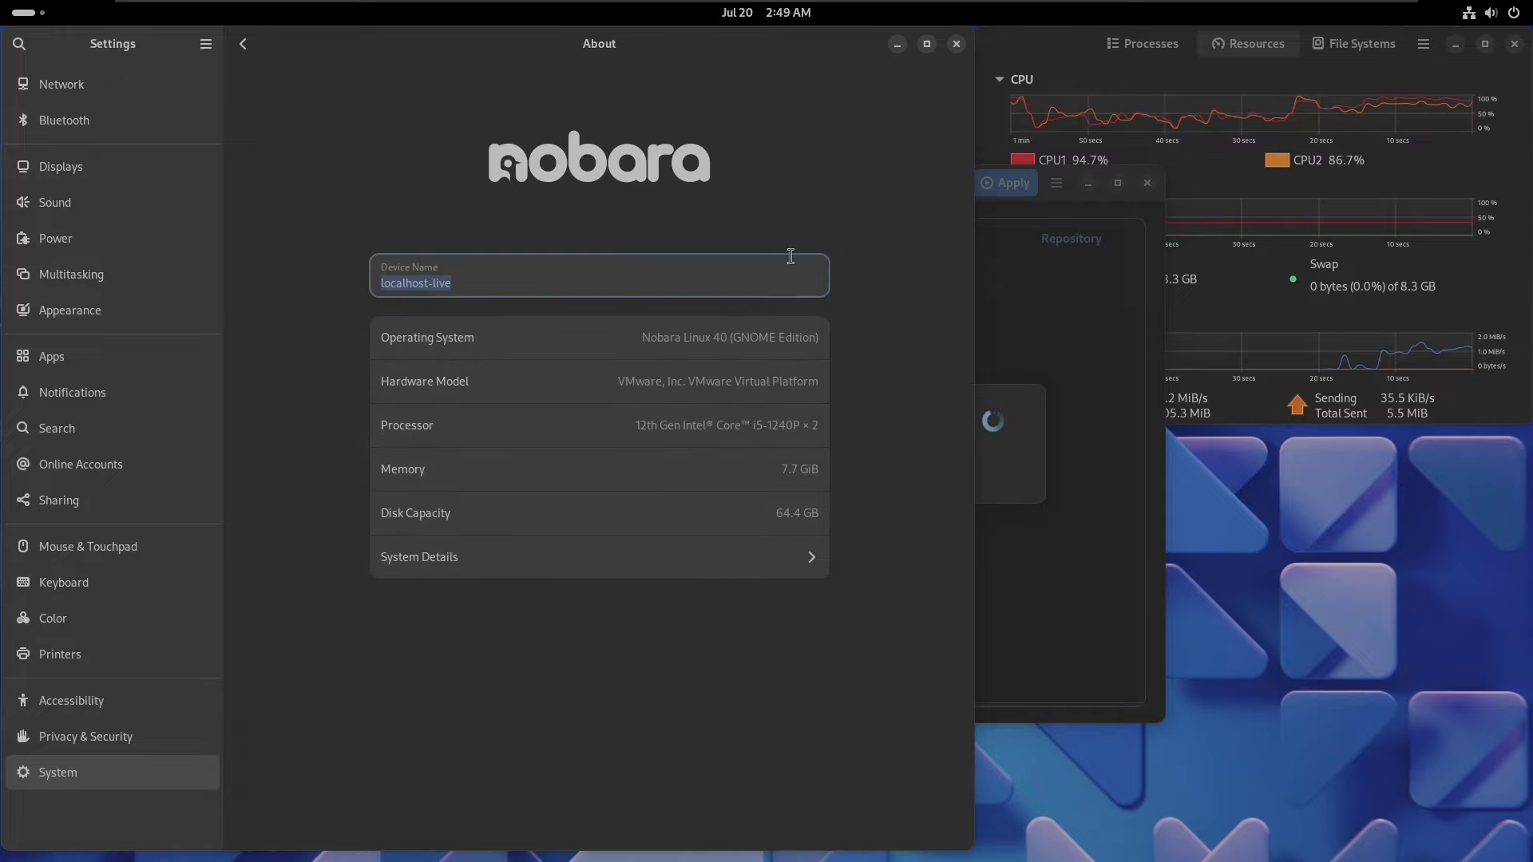
{"action": "left_click", "coordinate": [729, 544]}
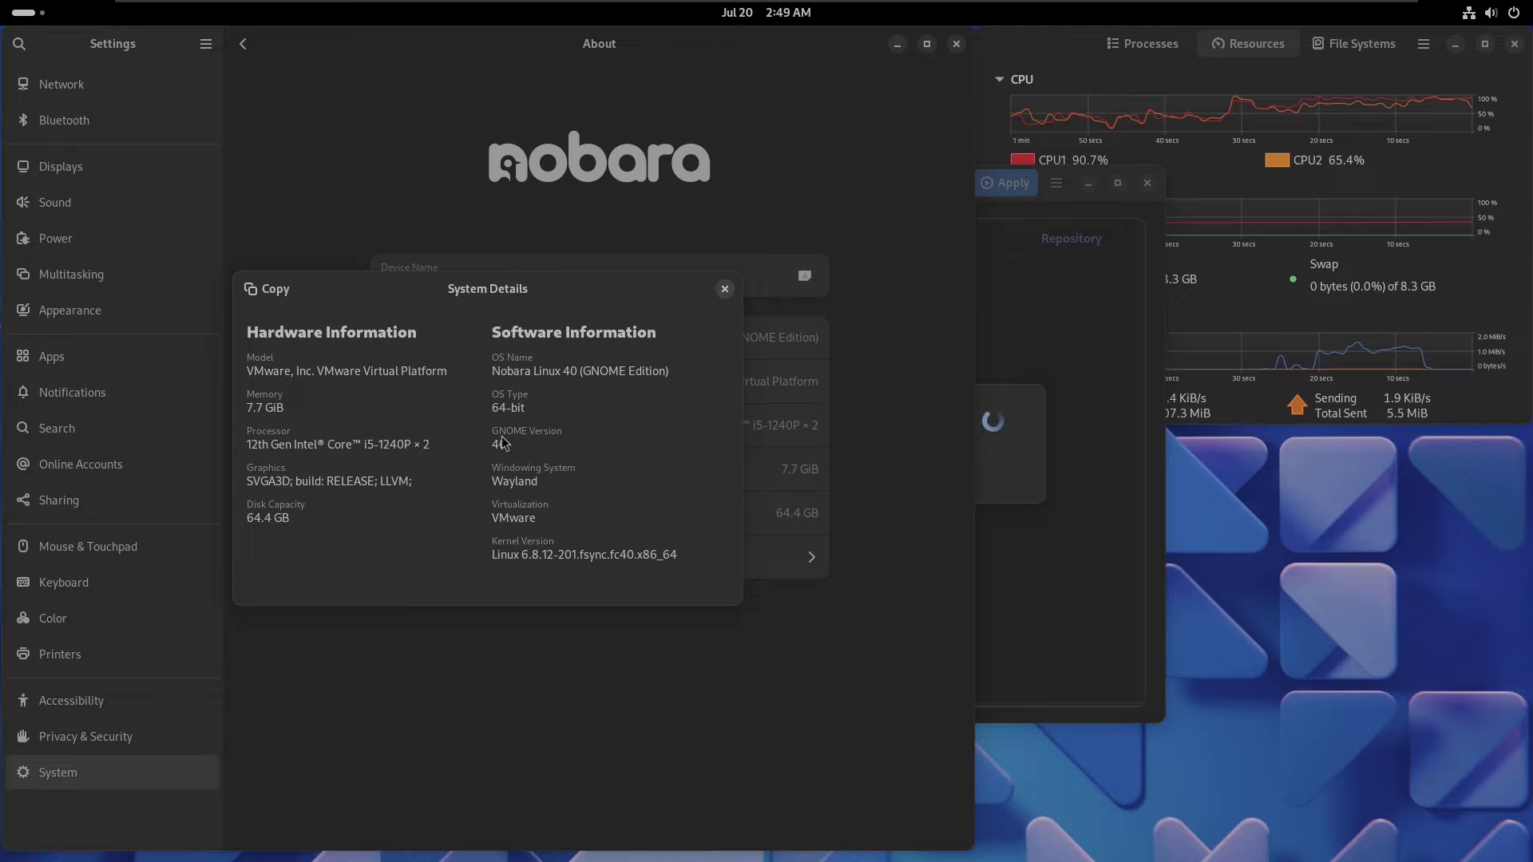
{"action": "left_click", "coordinate": [724, 290]}
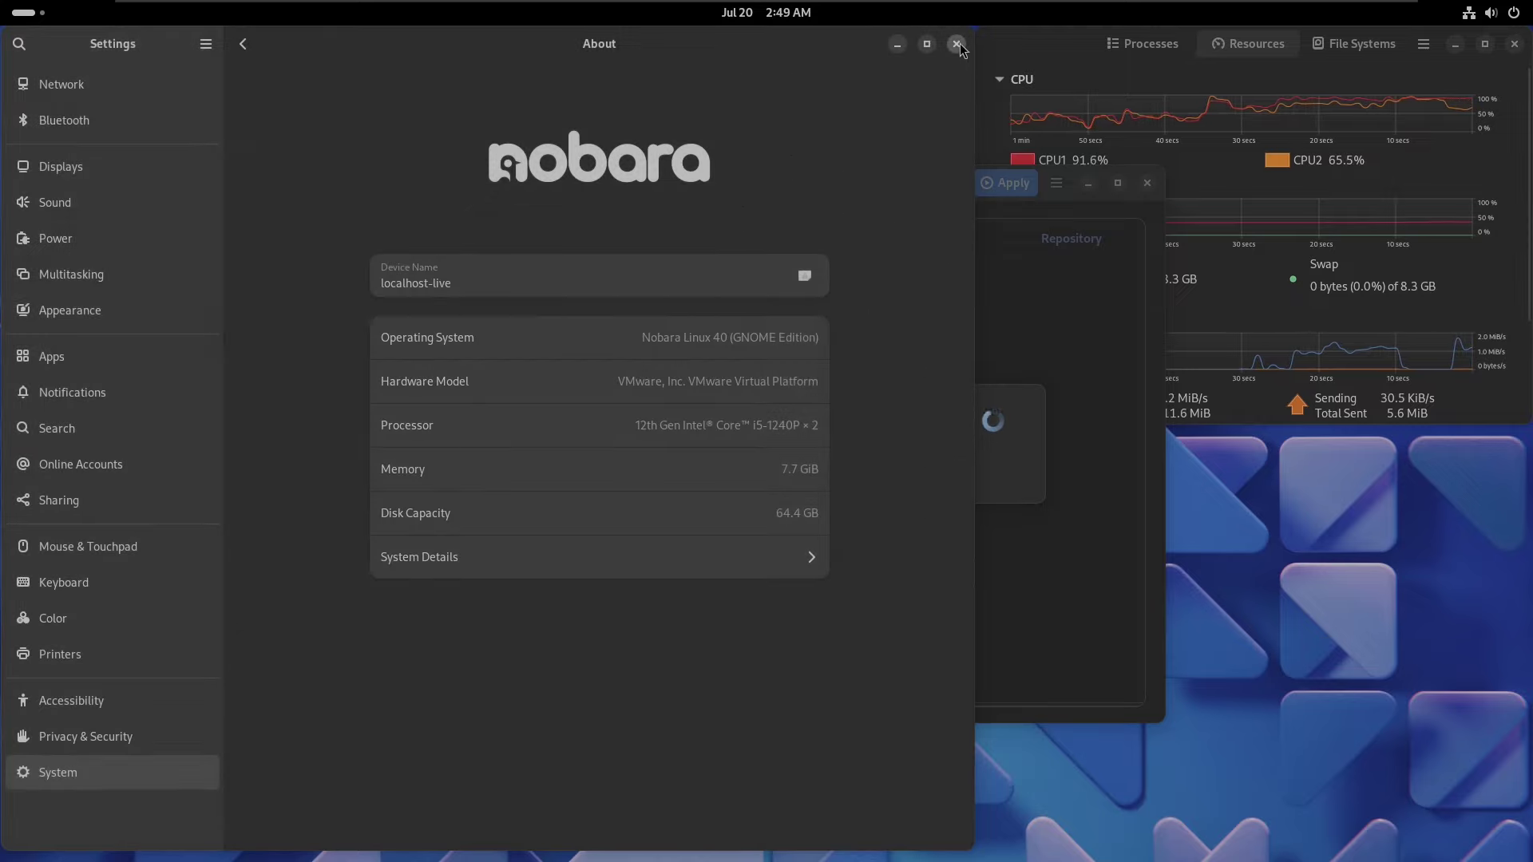
{"action": "left_click", "coordinate": [957, 44]}
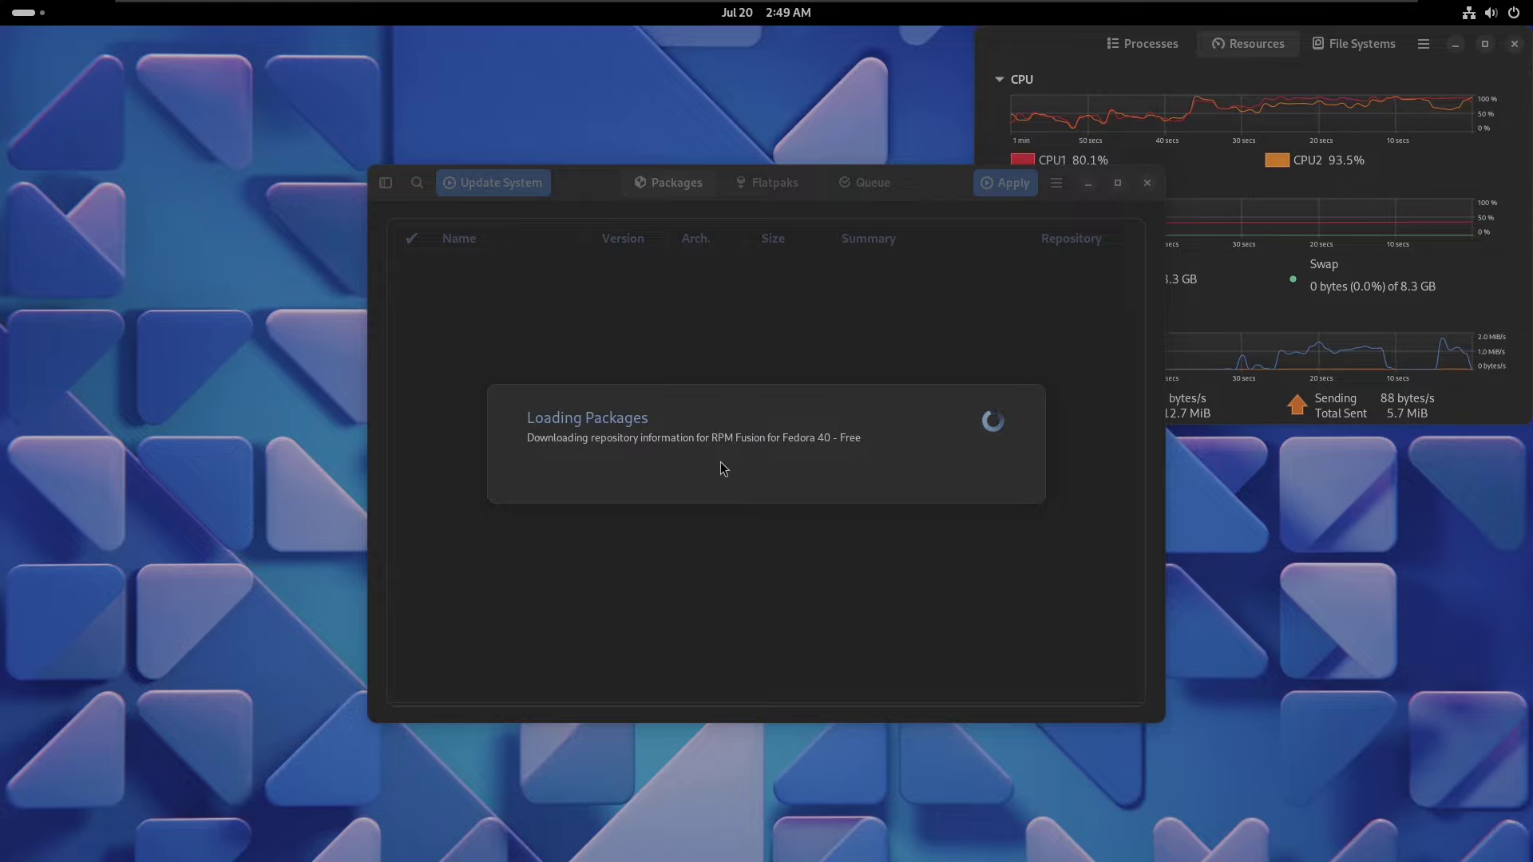
- Open Terminal from the application grid, place it in the desktop's upper-left corner and enlarge it to full desktop height
{"action": "left_click", "coordinate": [28, 12]}
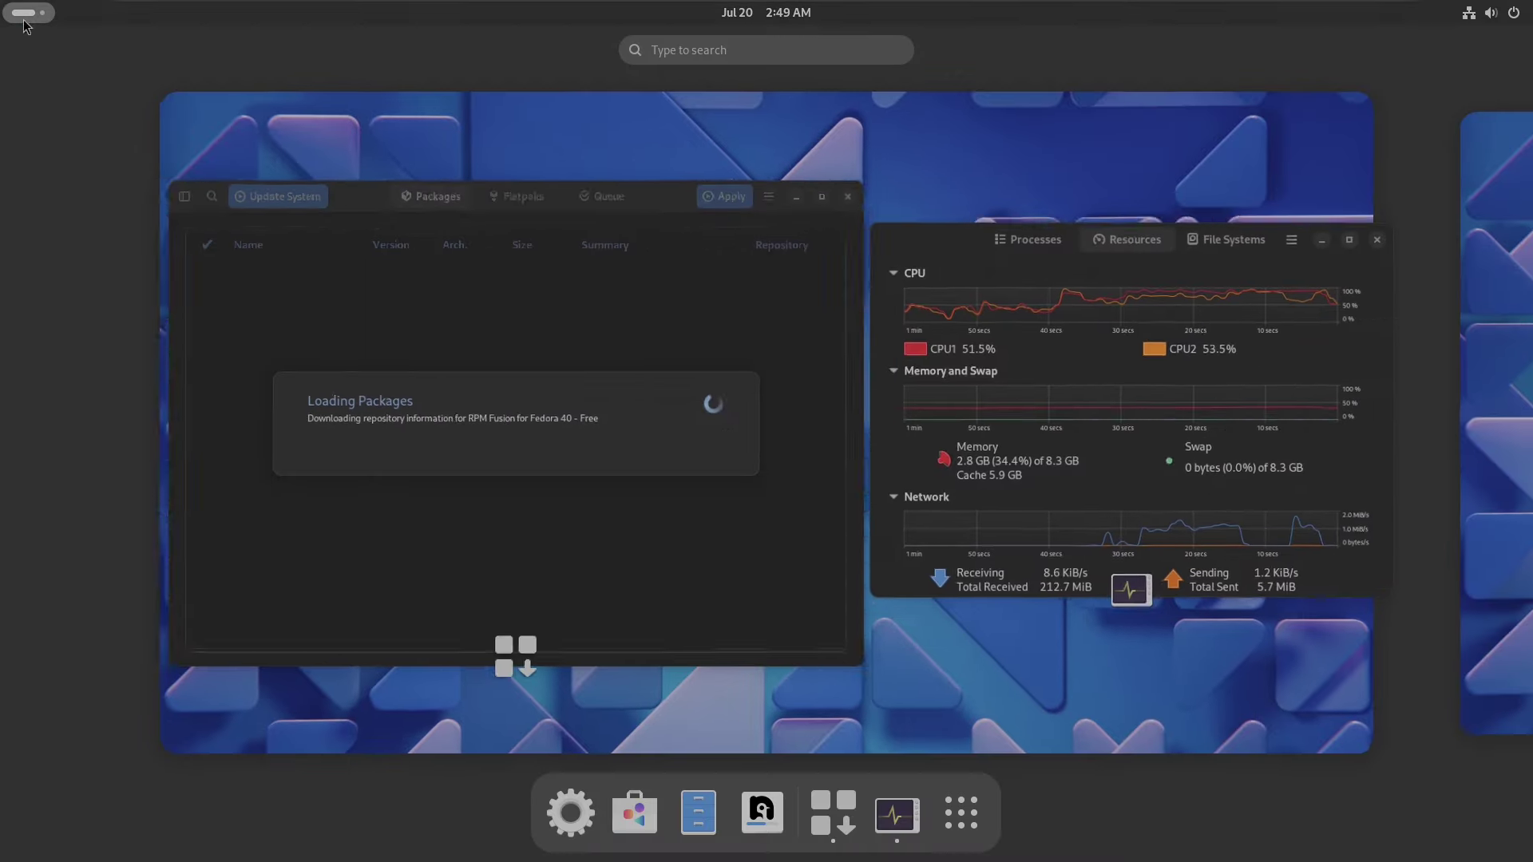
{"action": "left_click", "coordinate": [960, 812]}
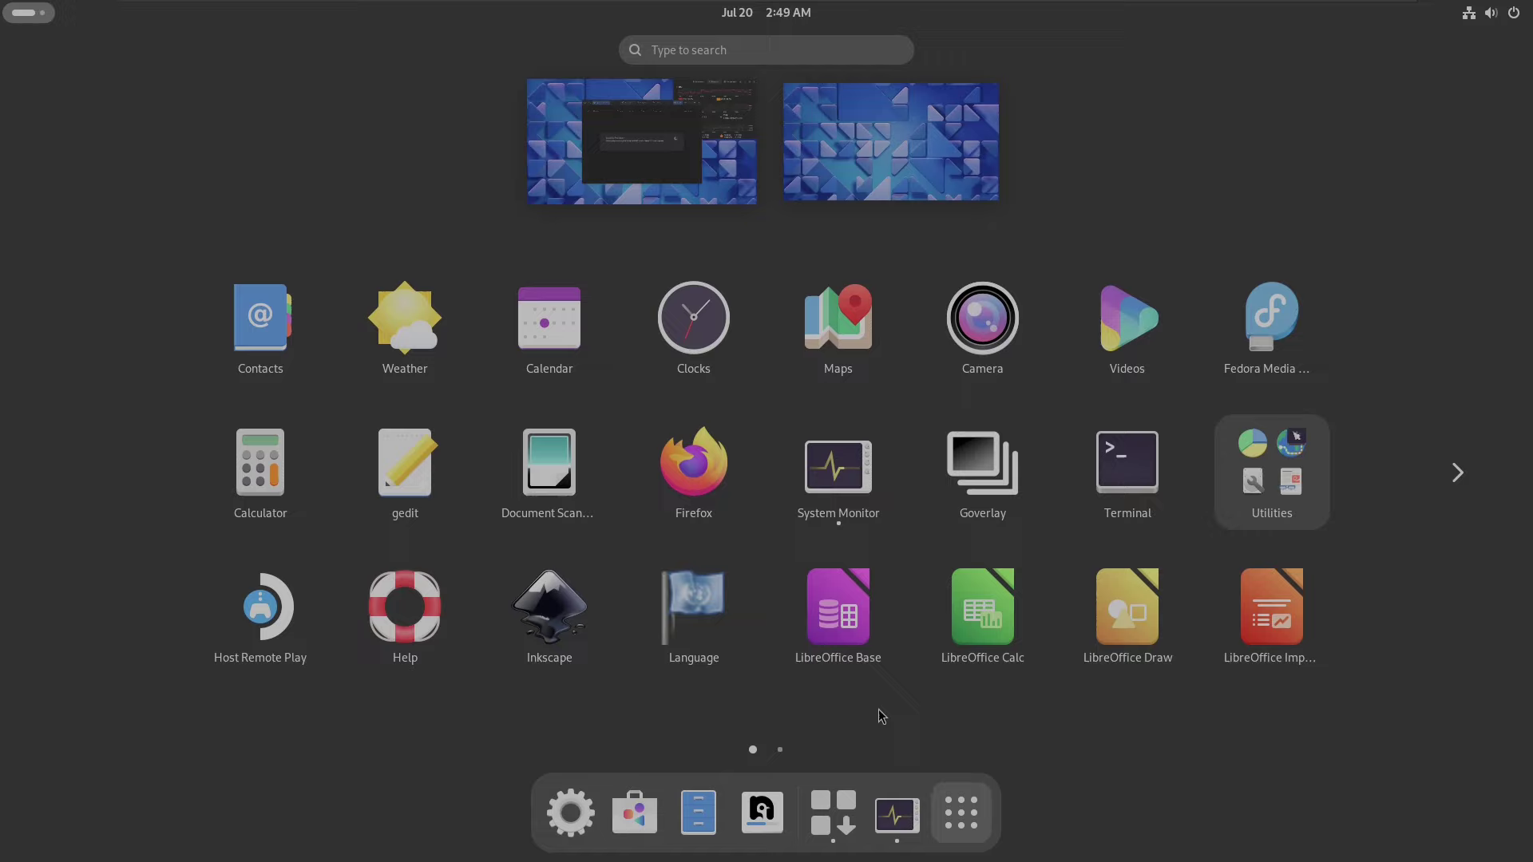
{"action": "left_click", "coordinate": [1091, 502]}
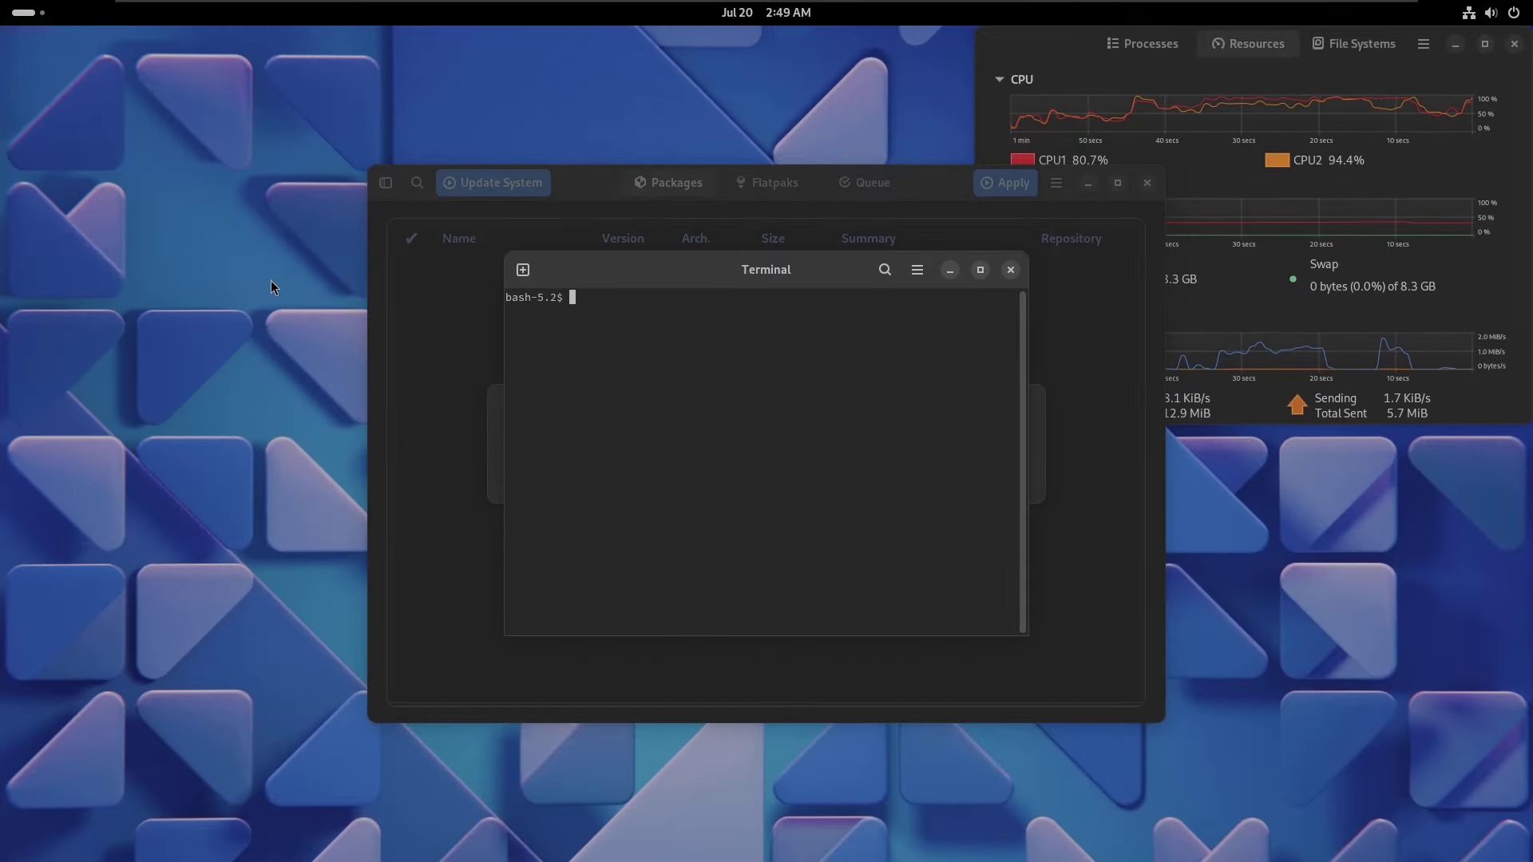
{"action": "left_click_drag", "start_coordinate": [643, 275], "coordinate": [136, 36]}
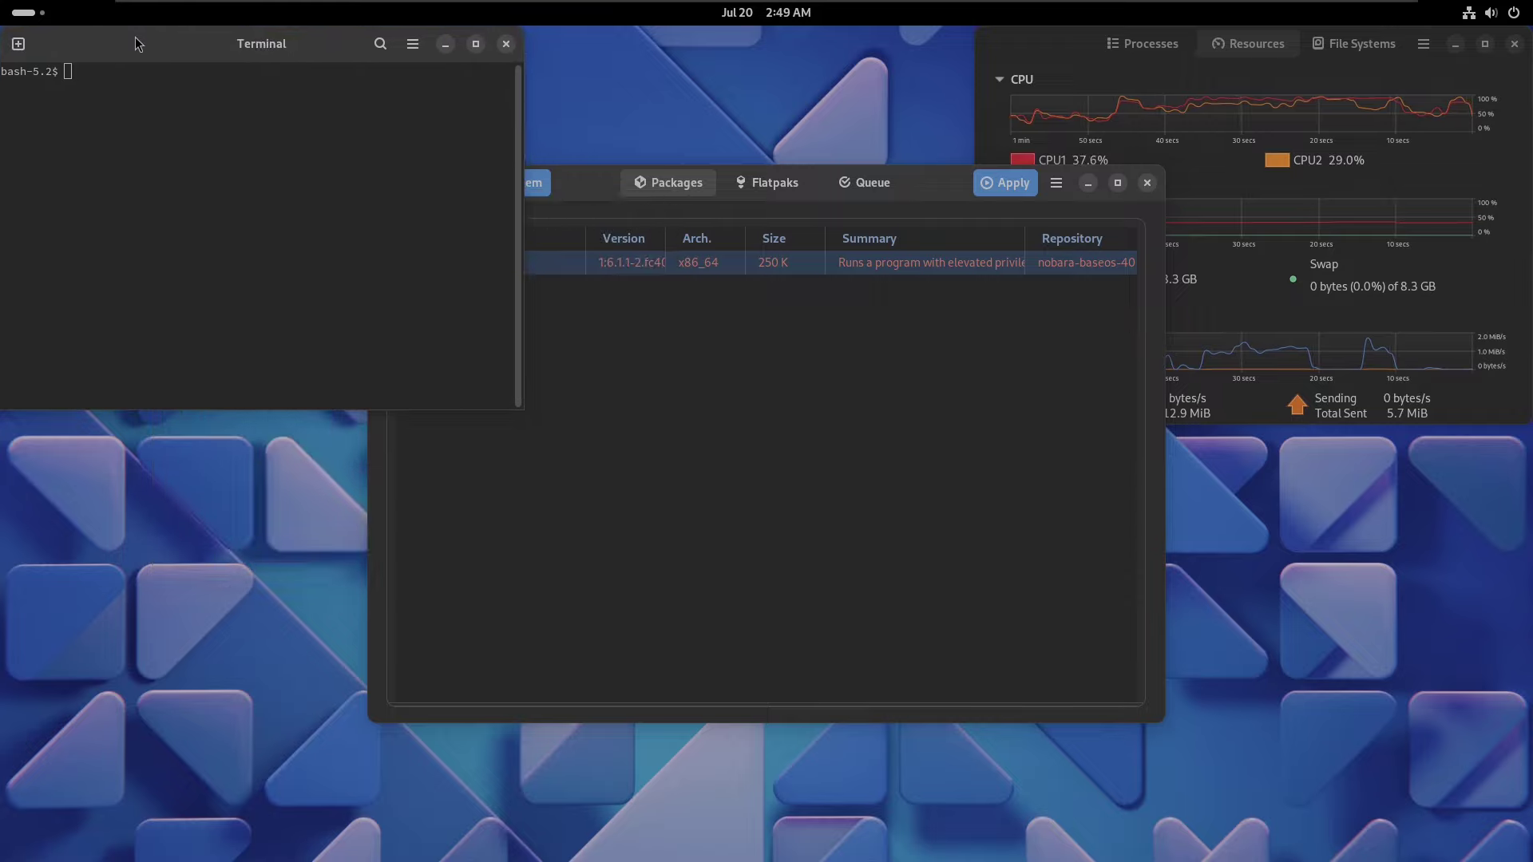
{"action": "left_click_drag", "start_coordinate": [515, 407], "coordinate": [972, 853]}
- View Yum Extender's About information and its Flatpaks and Queue pages, and close the package updater
{"action": "left_click", "coordinate": [1069, 603]}
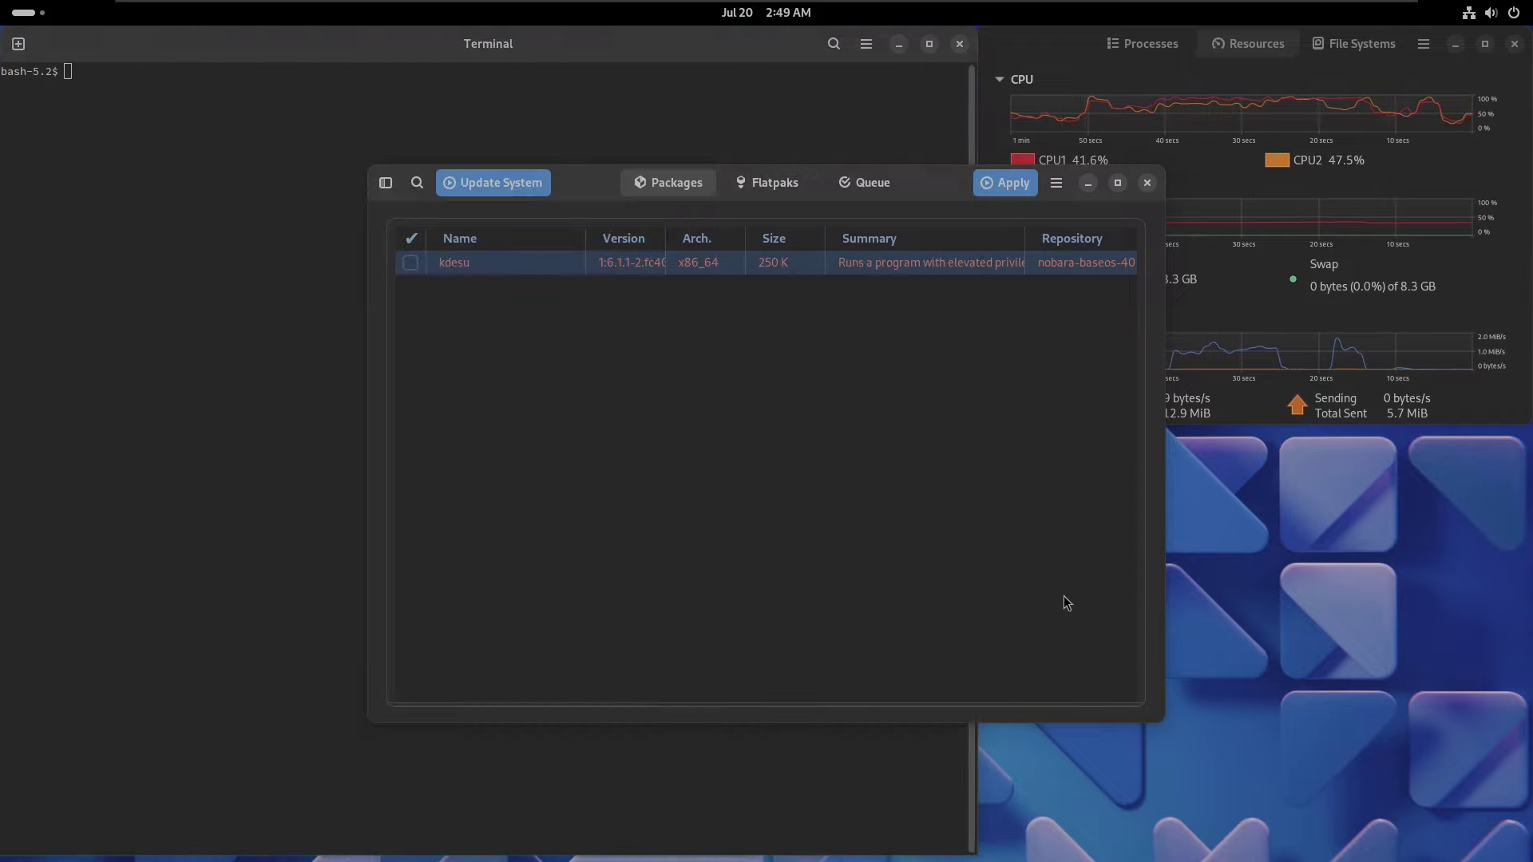
{"action": "left_click", "coordinate": [1056, 192]}
{"action": "left_click", "coordinate": [1041, 277]}
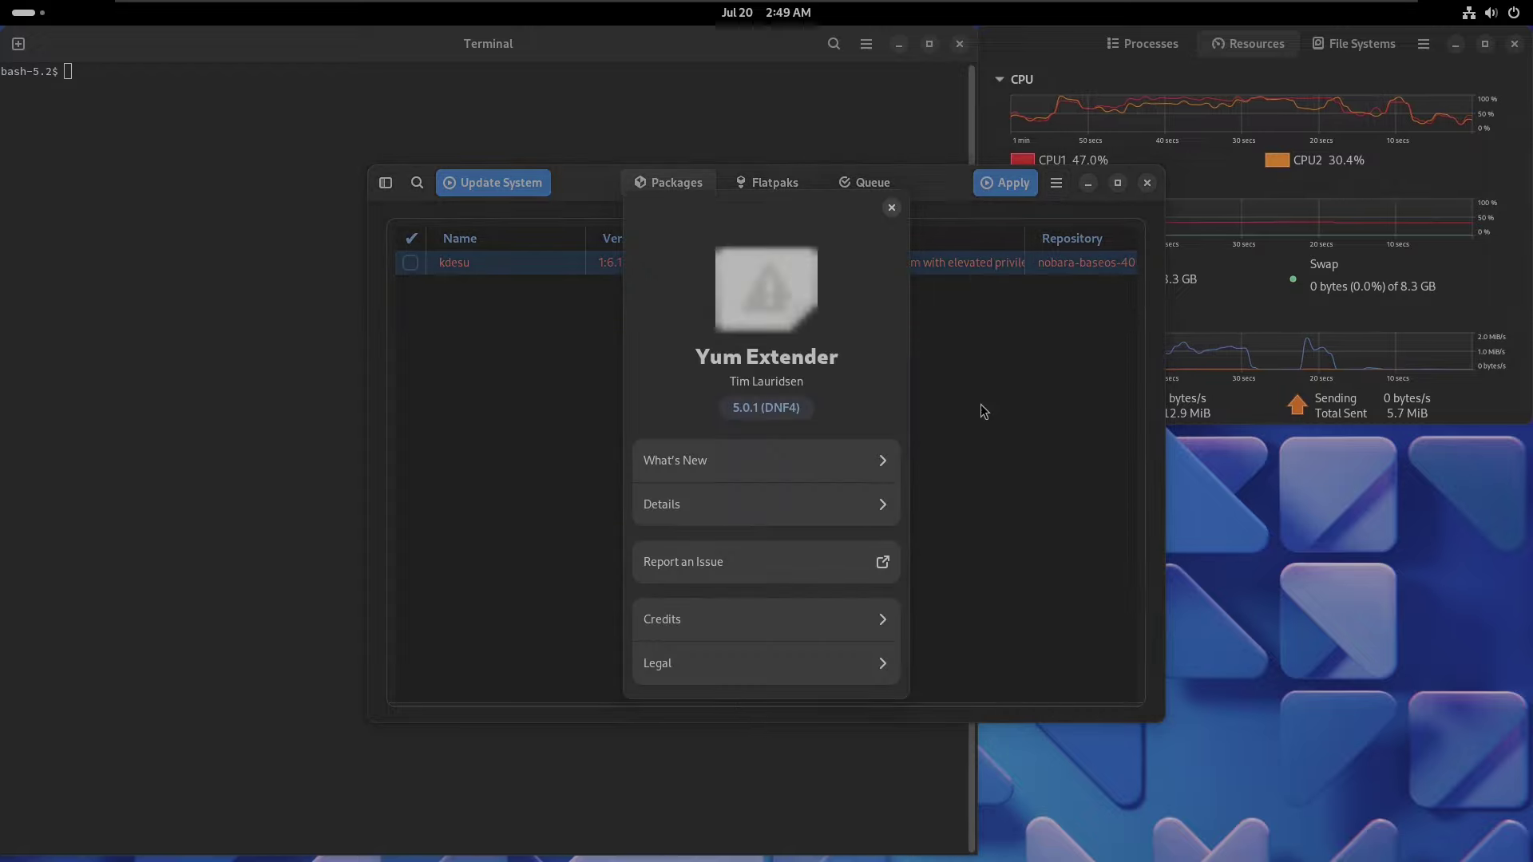
{"action": "left_click", "coordinate": [891, 208]}
{"action": "left_click", "coordinate": [767, 182]}
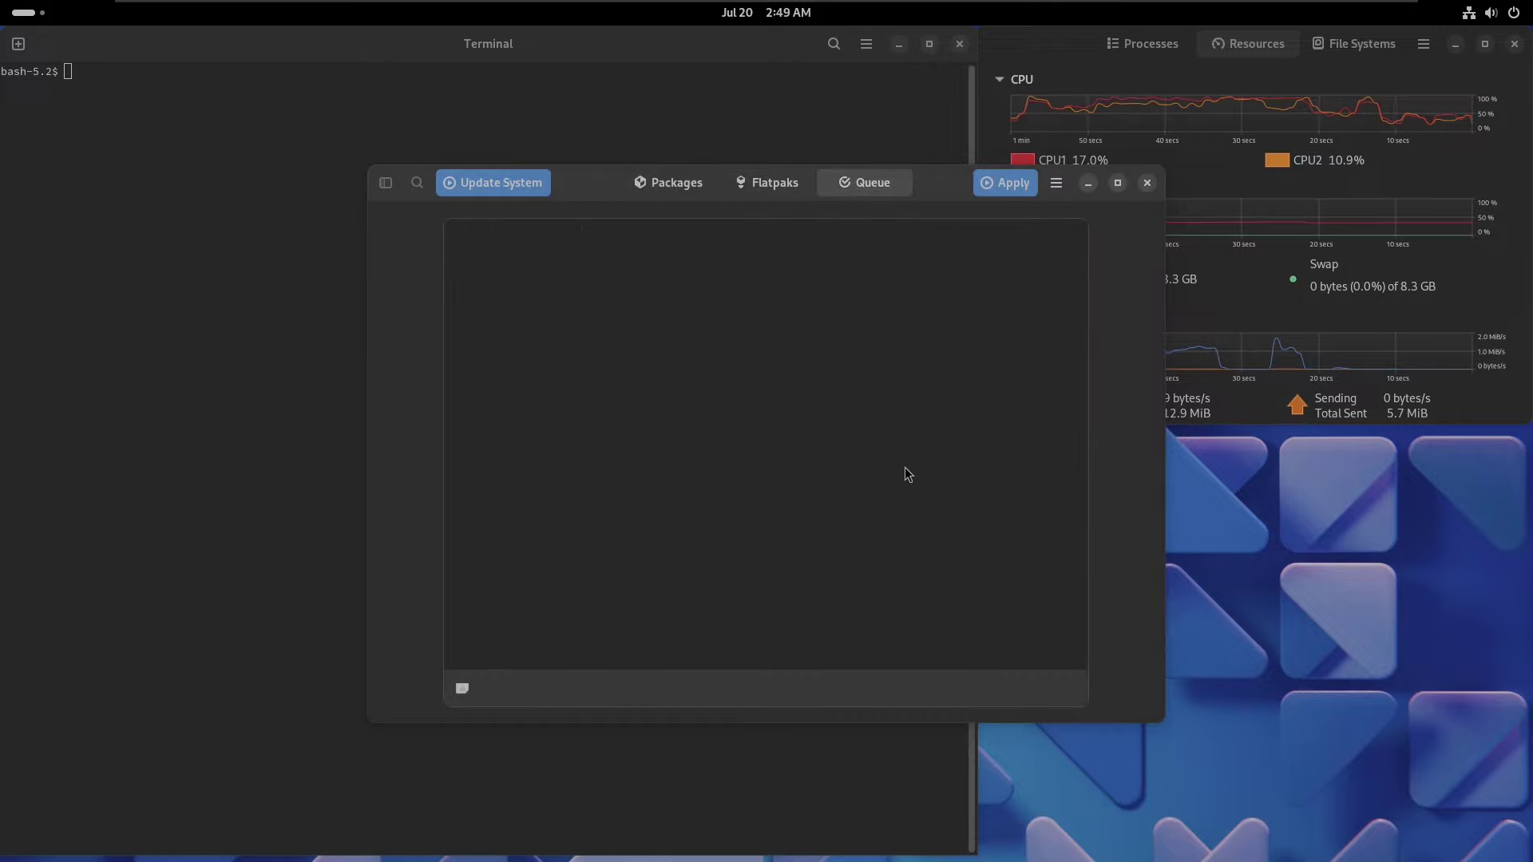
{"action": "left_click", "coordinate": [1152, 187]}
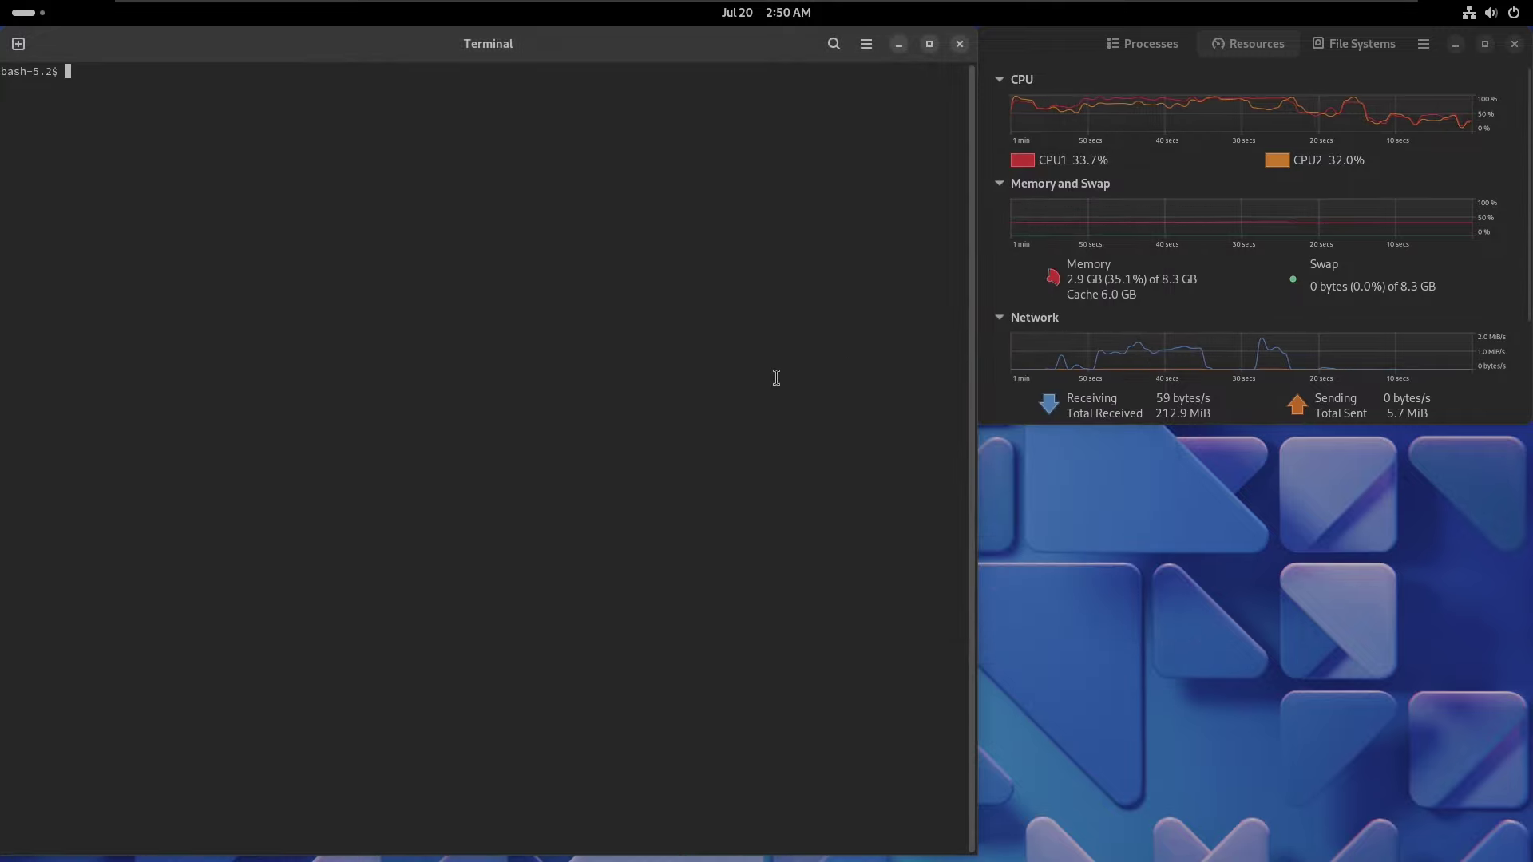
- View GNOME Terminal's version information, and run inxi to display the system summary
{"action": "left_click", "coordinate": [865, 45]}
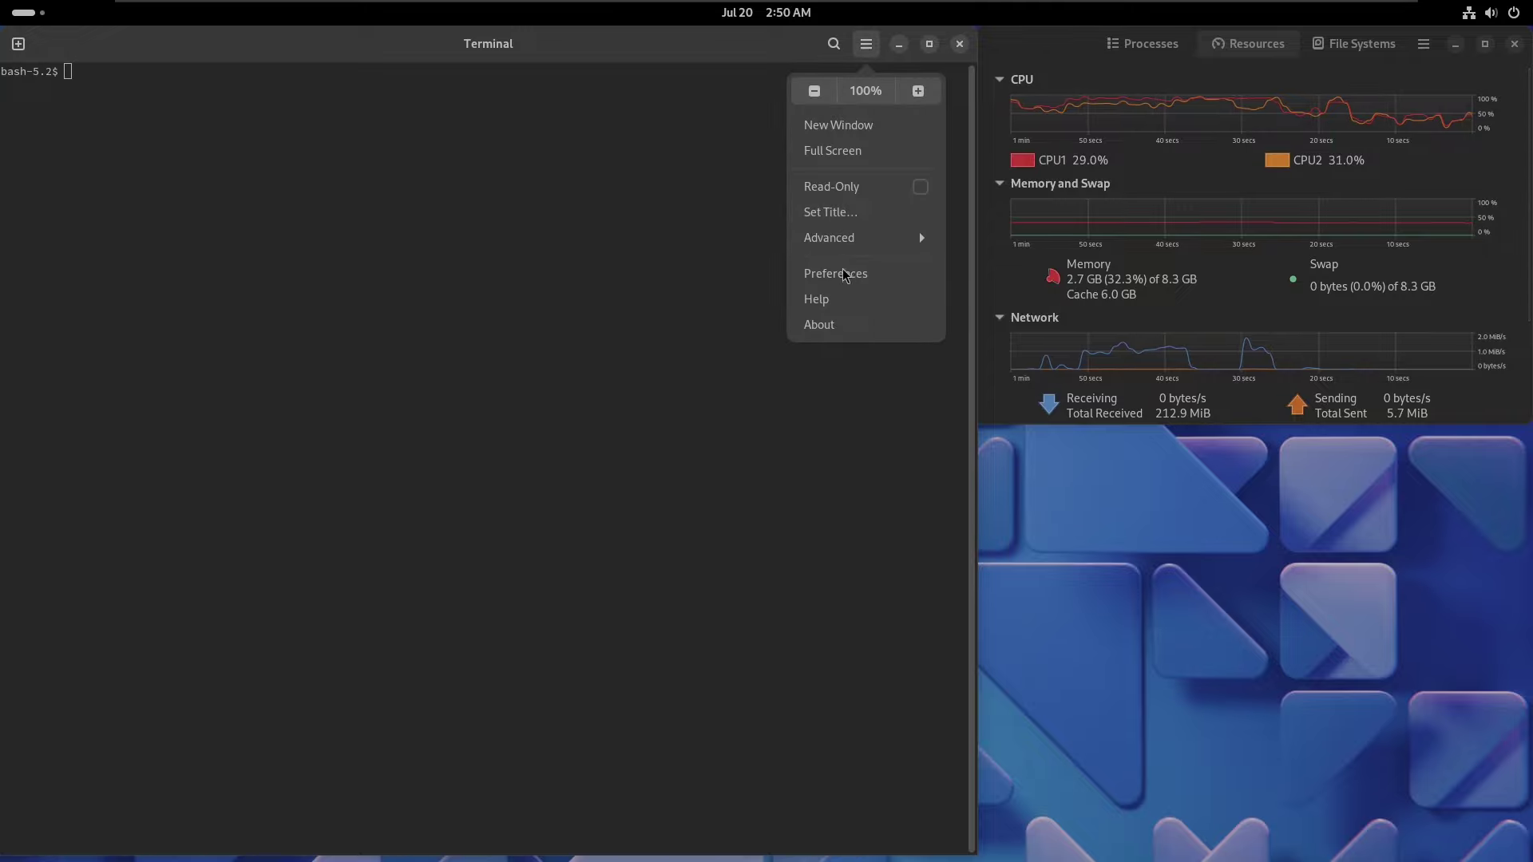
{"action": "left_click", "coordinate": [830, 324]}
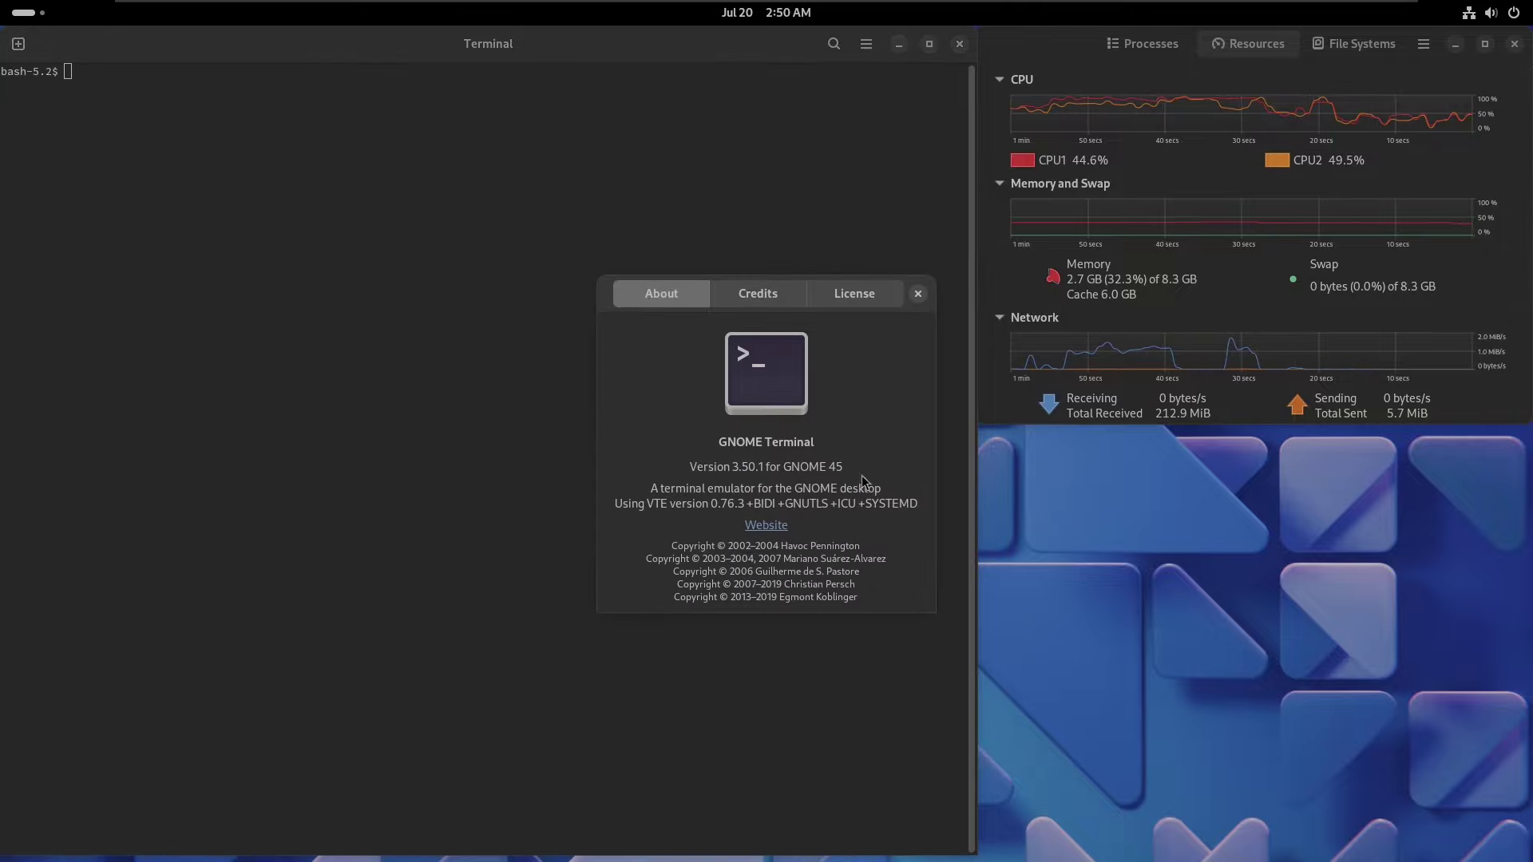
{"action": "left_click_drag", "start_coordinate": [860, 475], "coordinate": [592, 455]}
{"action": "left_click", "coordinate": [915, 295]}
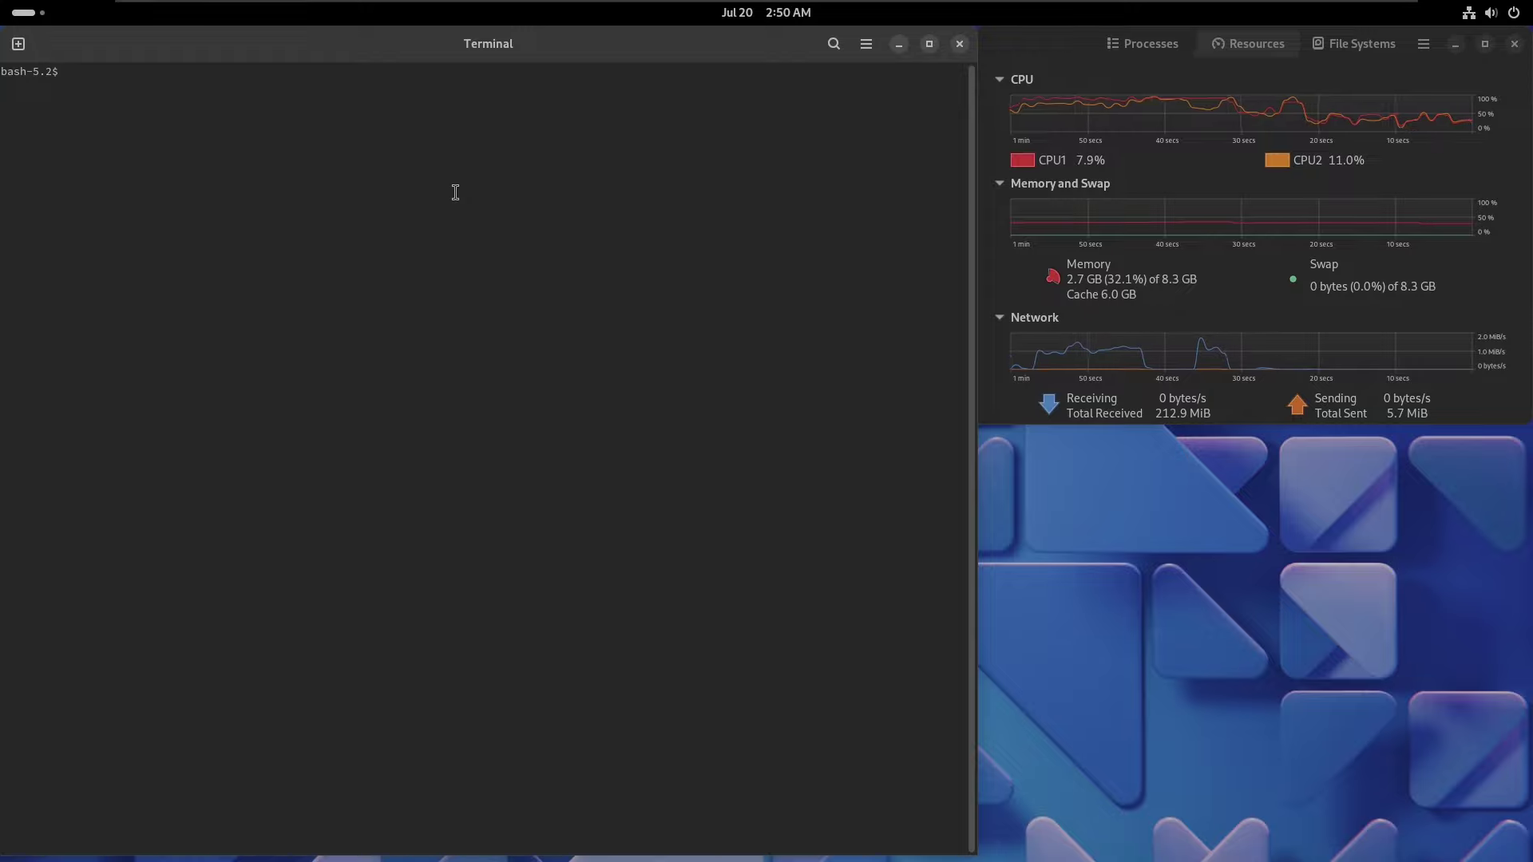
{"action": "type", "text": "inxi"}
{"action": "key", "text": "Return"}
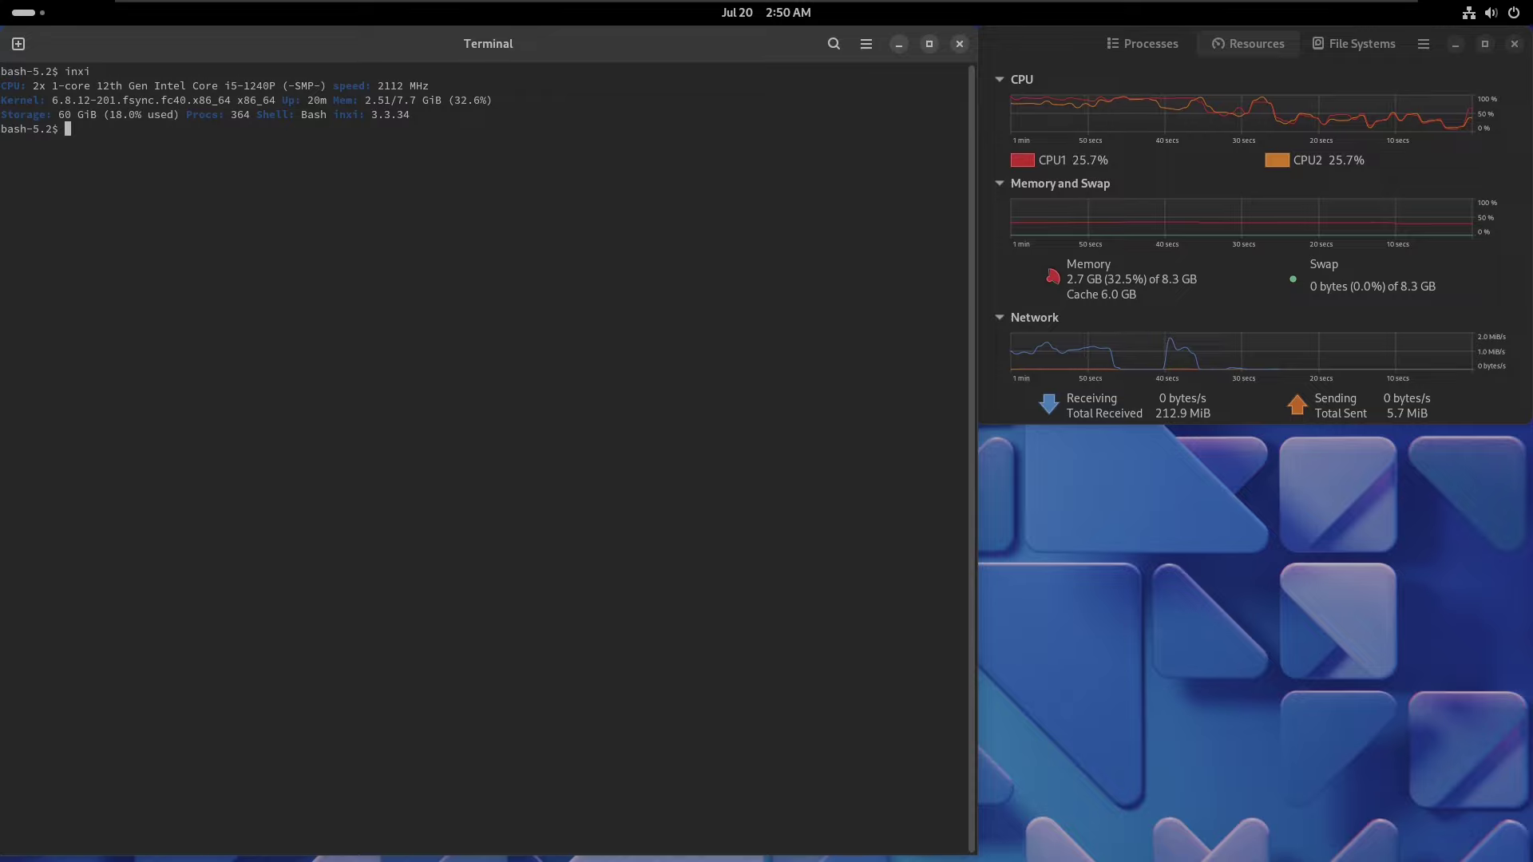
- Set the theme variant in the Terminal preferences to Light style
{"action": "left_click", "coordinate": [866, 43]}
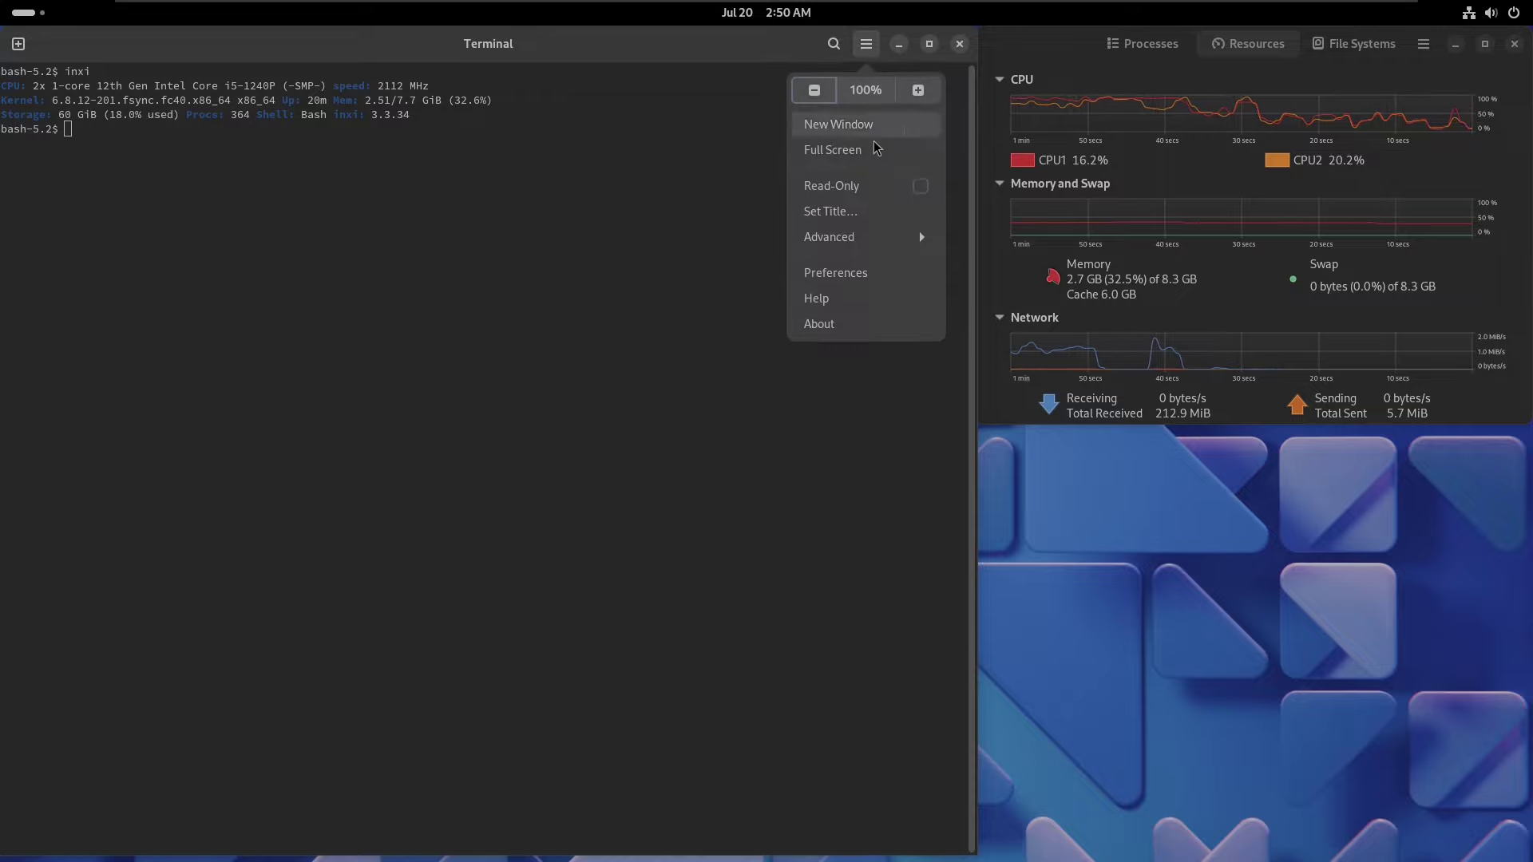
{"action": "left_click", "coordinate": [858, 276]}
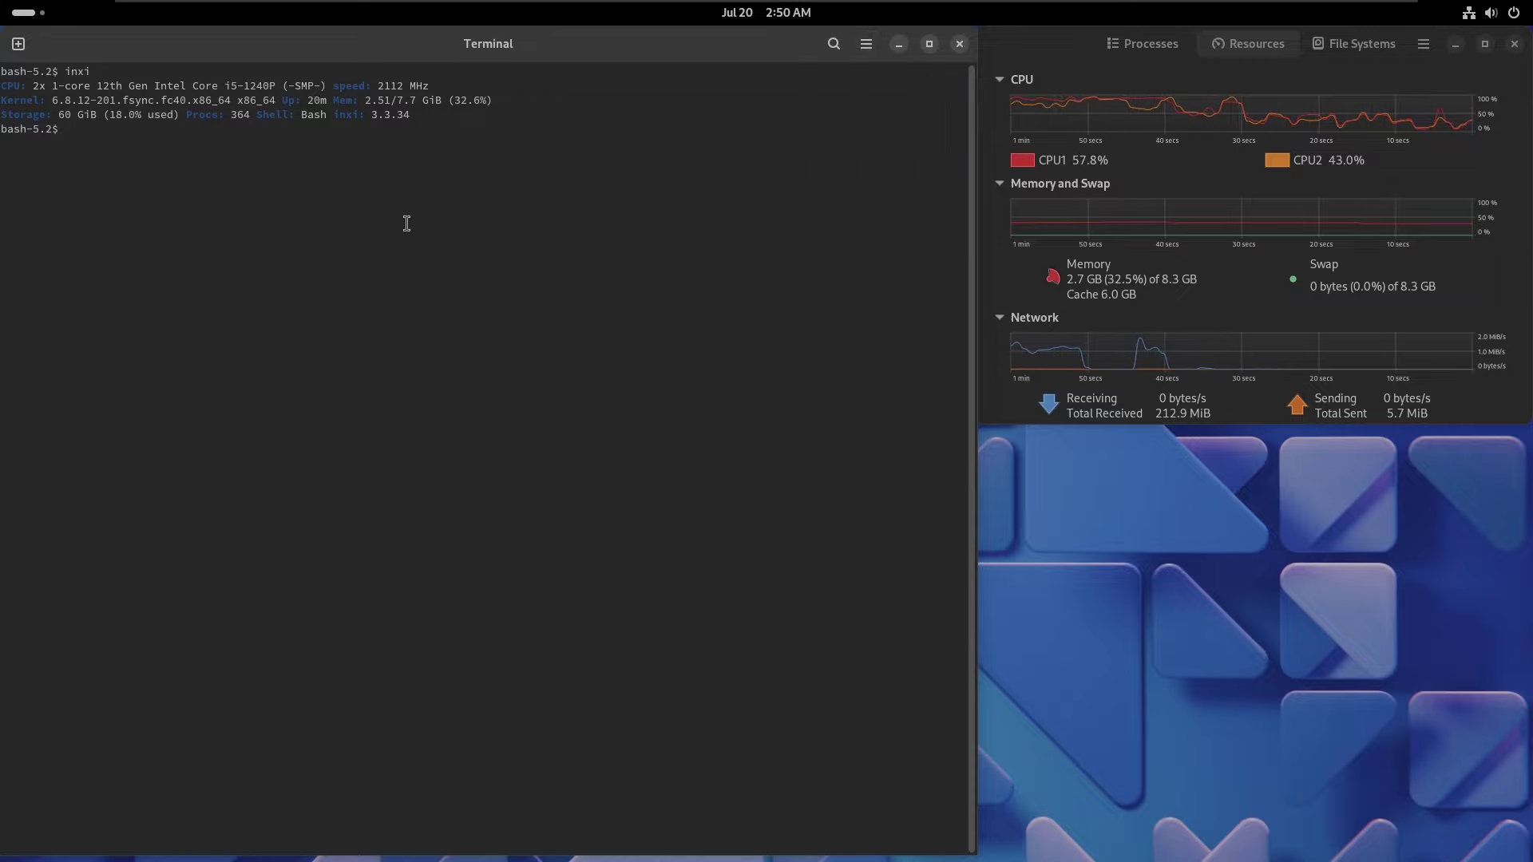
{"action": "left_click", "coordinate": [787, 309]}
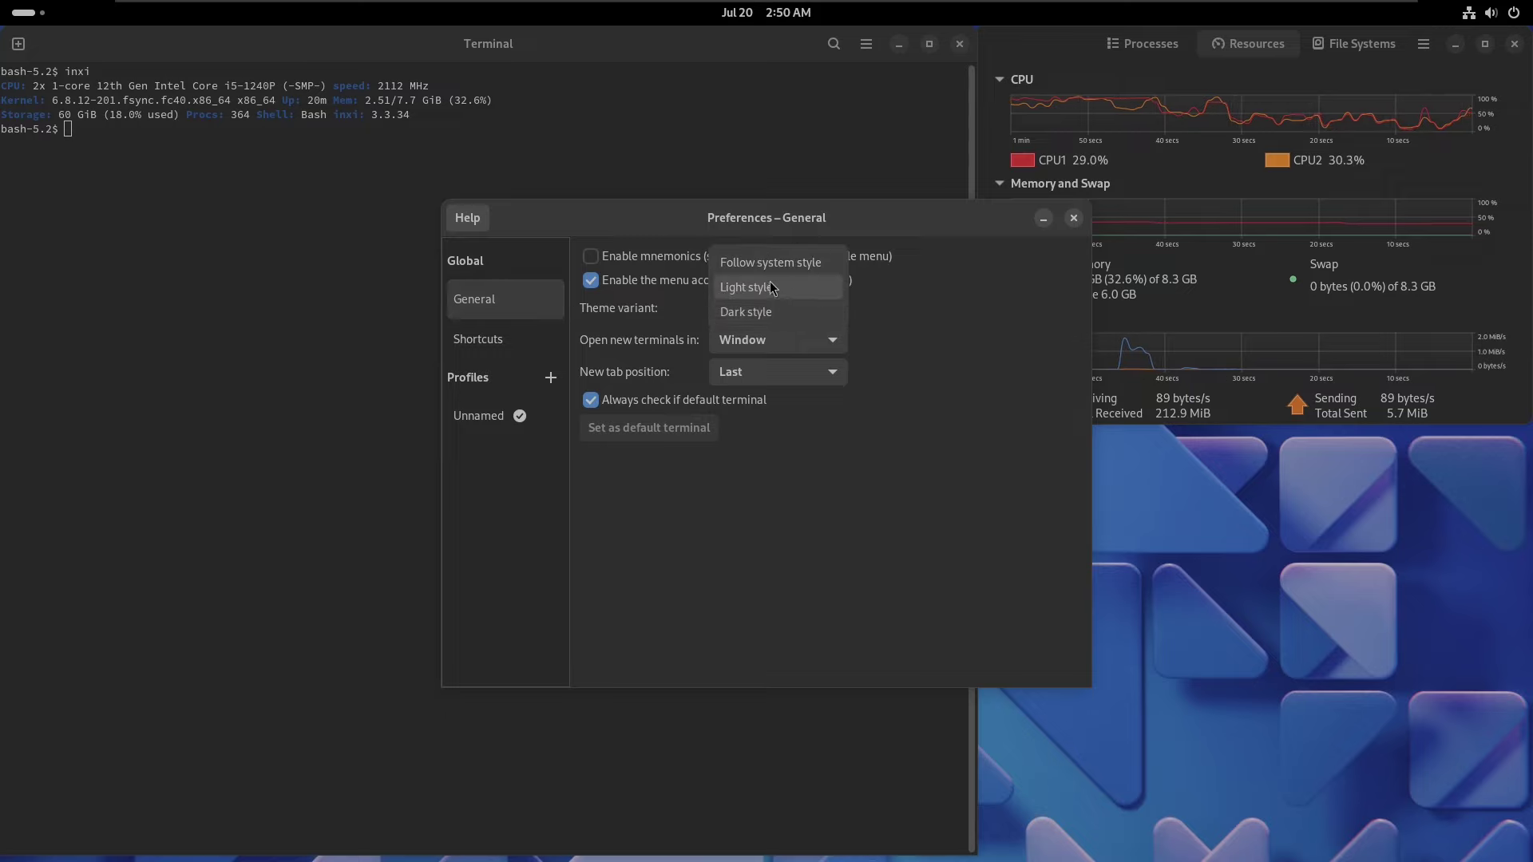
{"action": "left_click", "coordinate": [769, 287]}
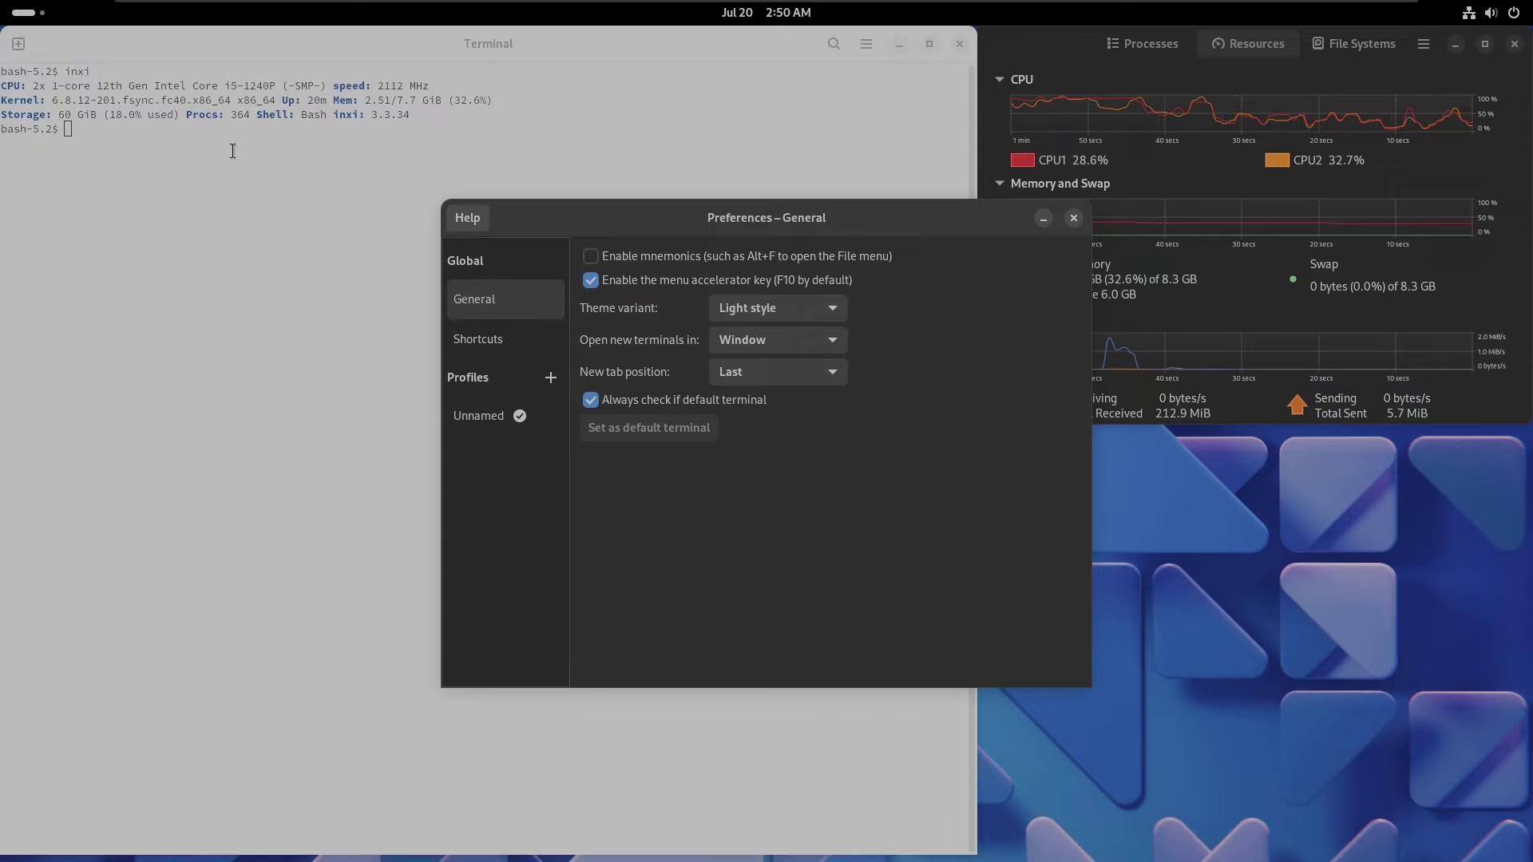
- Dismiss the Terminal preferences window and run inxi -b to display the basic system report
{"action": "left_click", "coordinate": [1044, 219]}
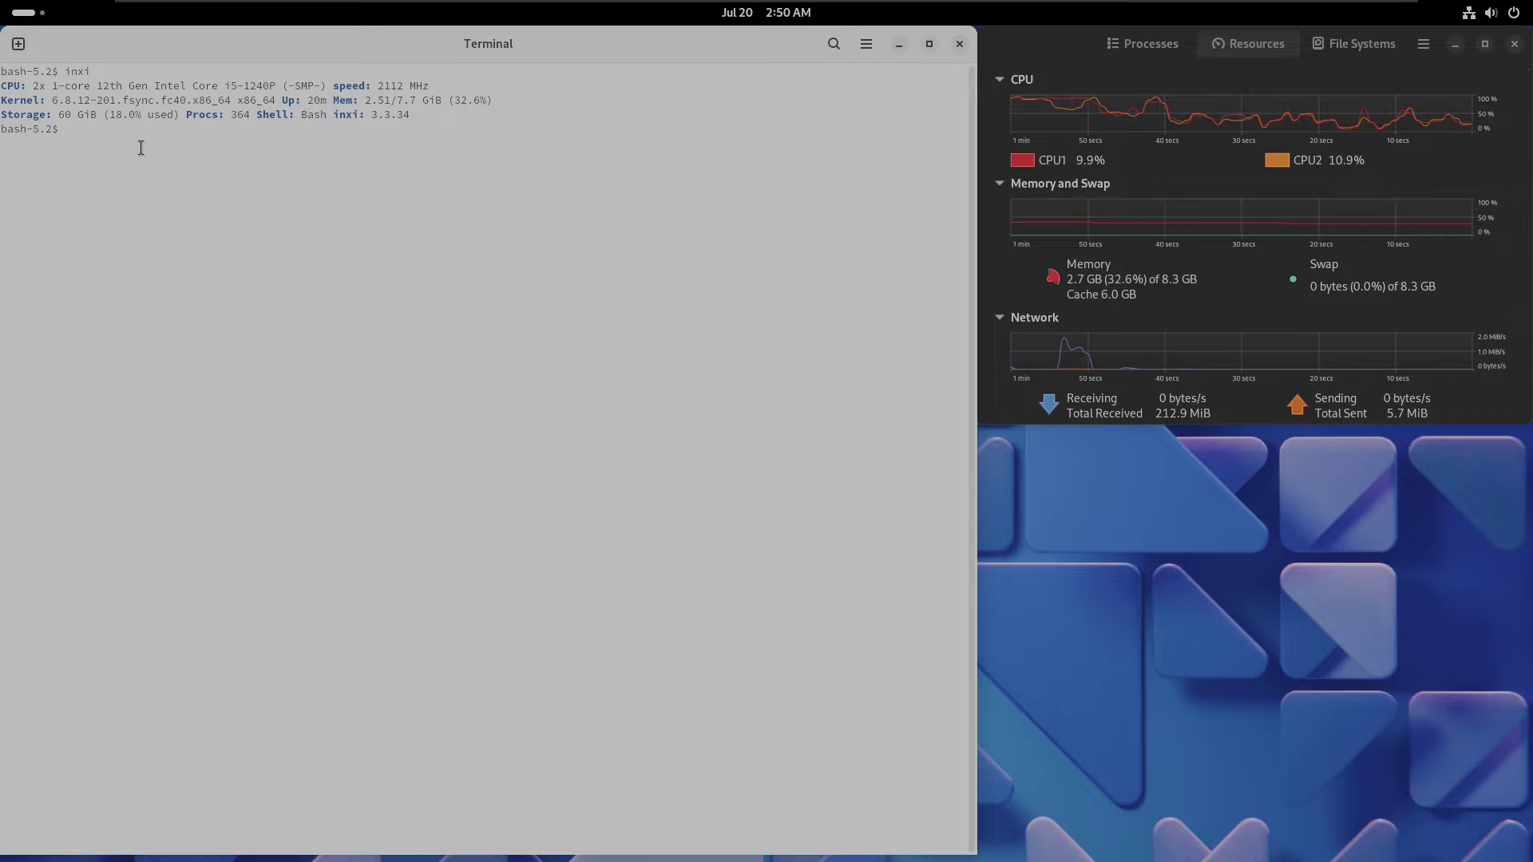
{"action": "type", "text": "nxi -b"}
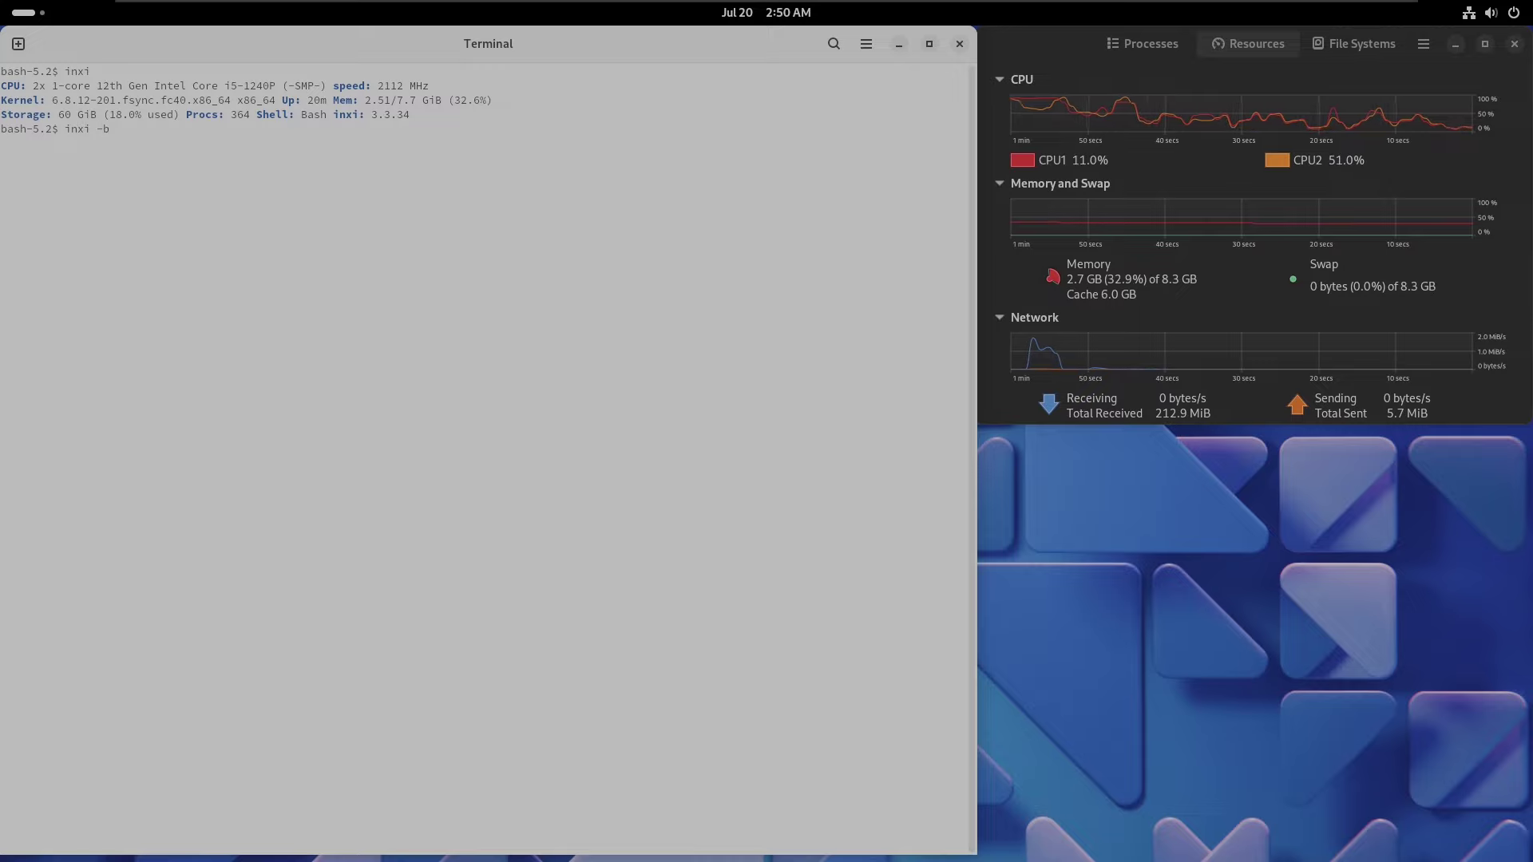
{"action": "key", "text": "Return"}
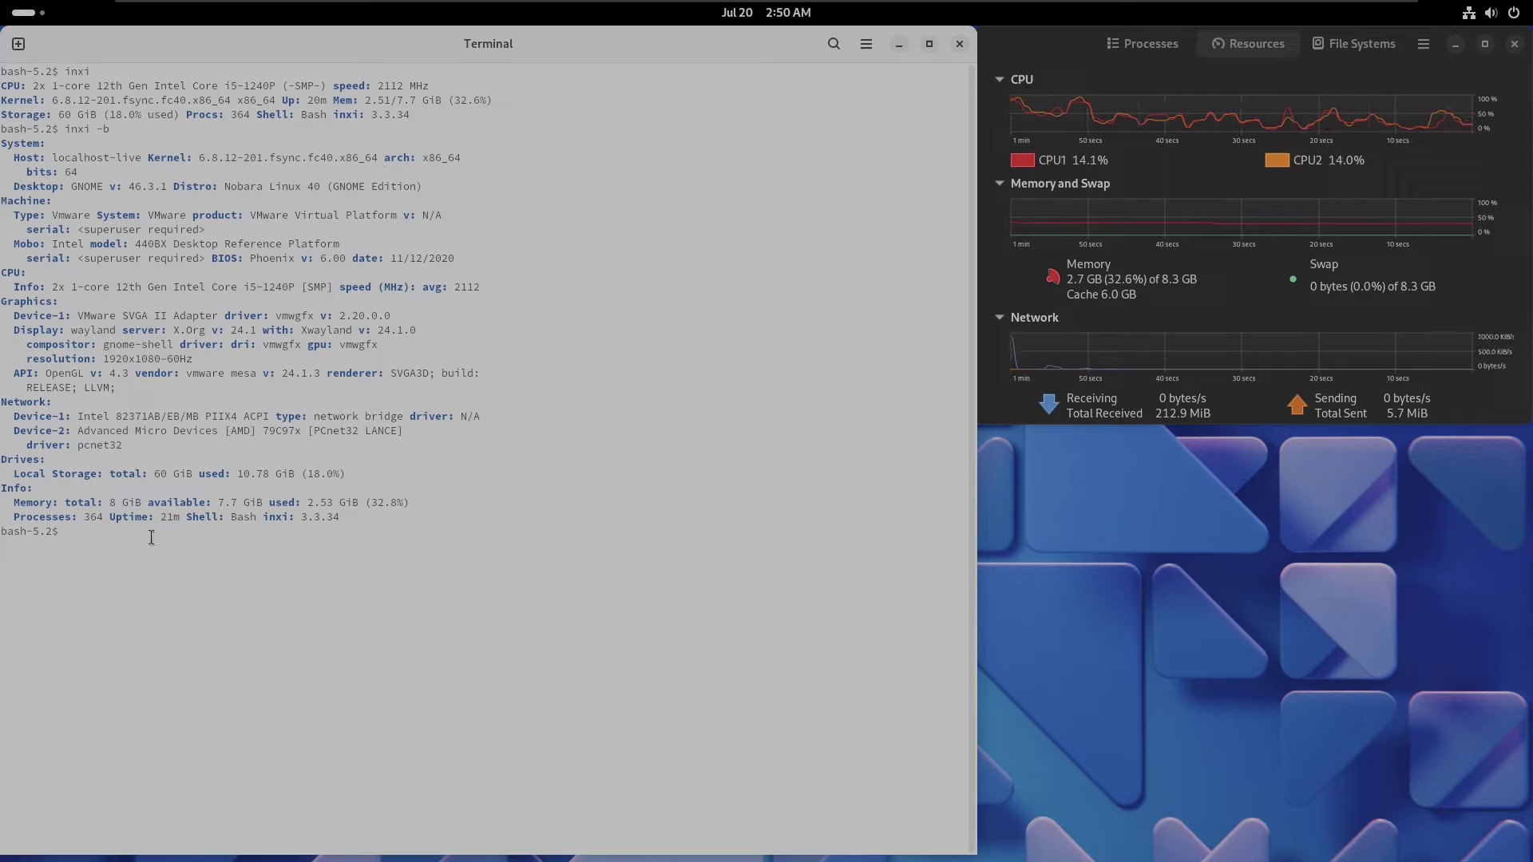
- Run inxi -F for the full system report and inxi -G for the graphics details
{"action": "type", "text": "inxi"}
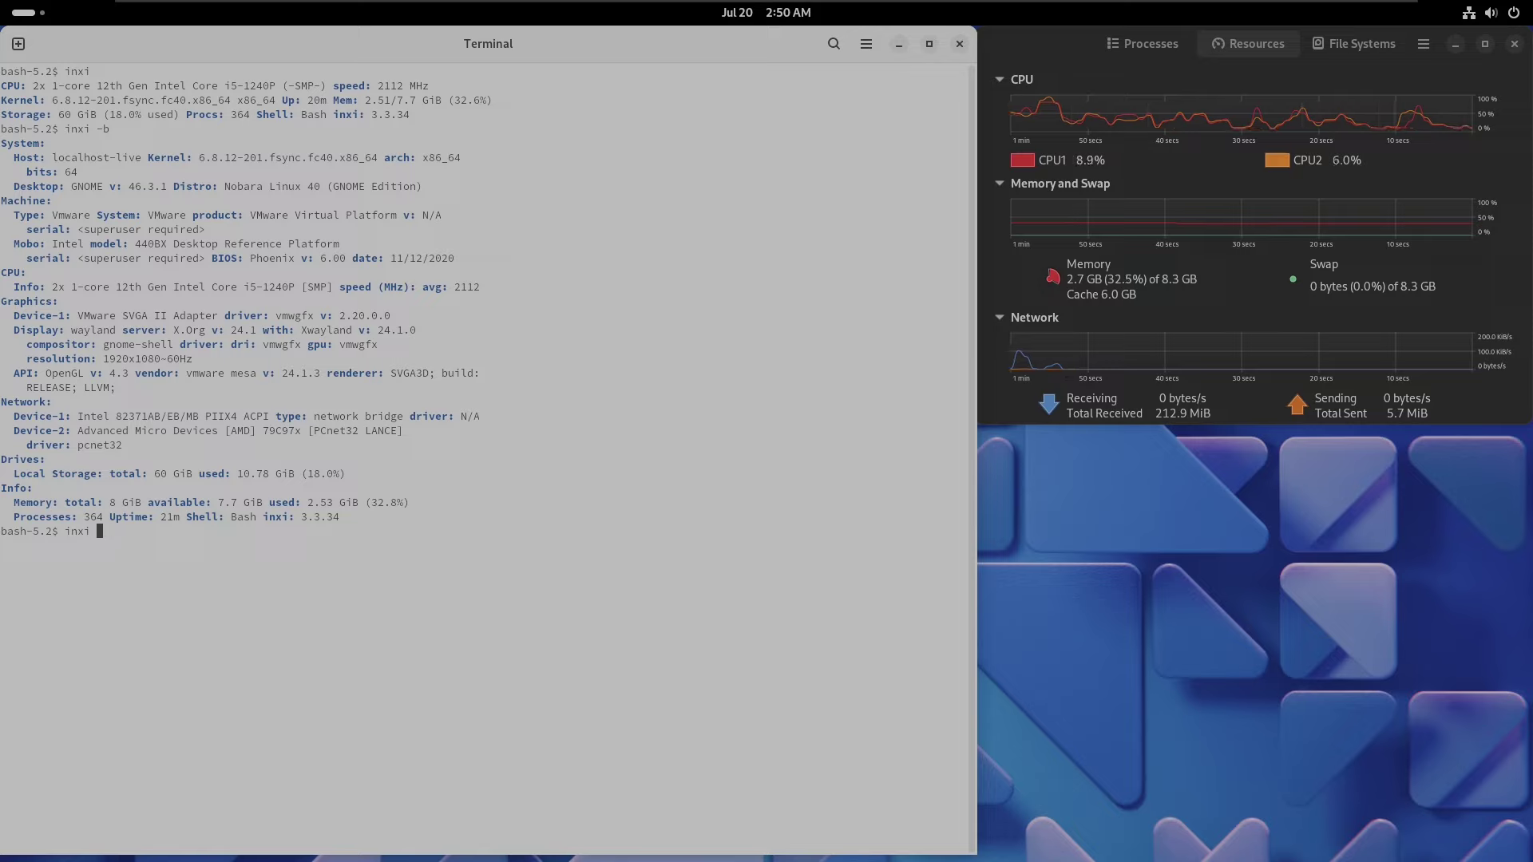
{"action": "type", "text": " -F"}
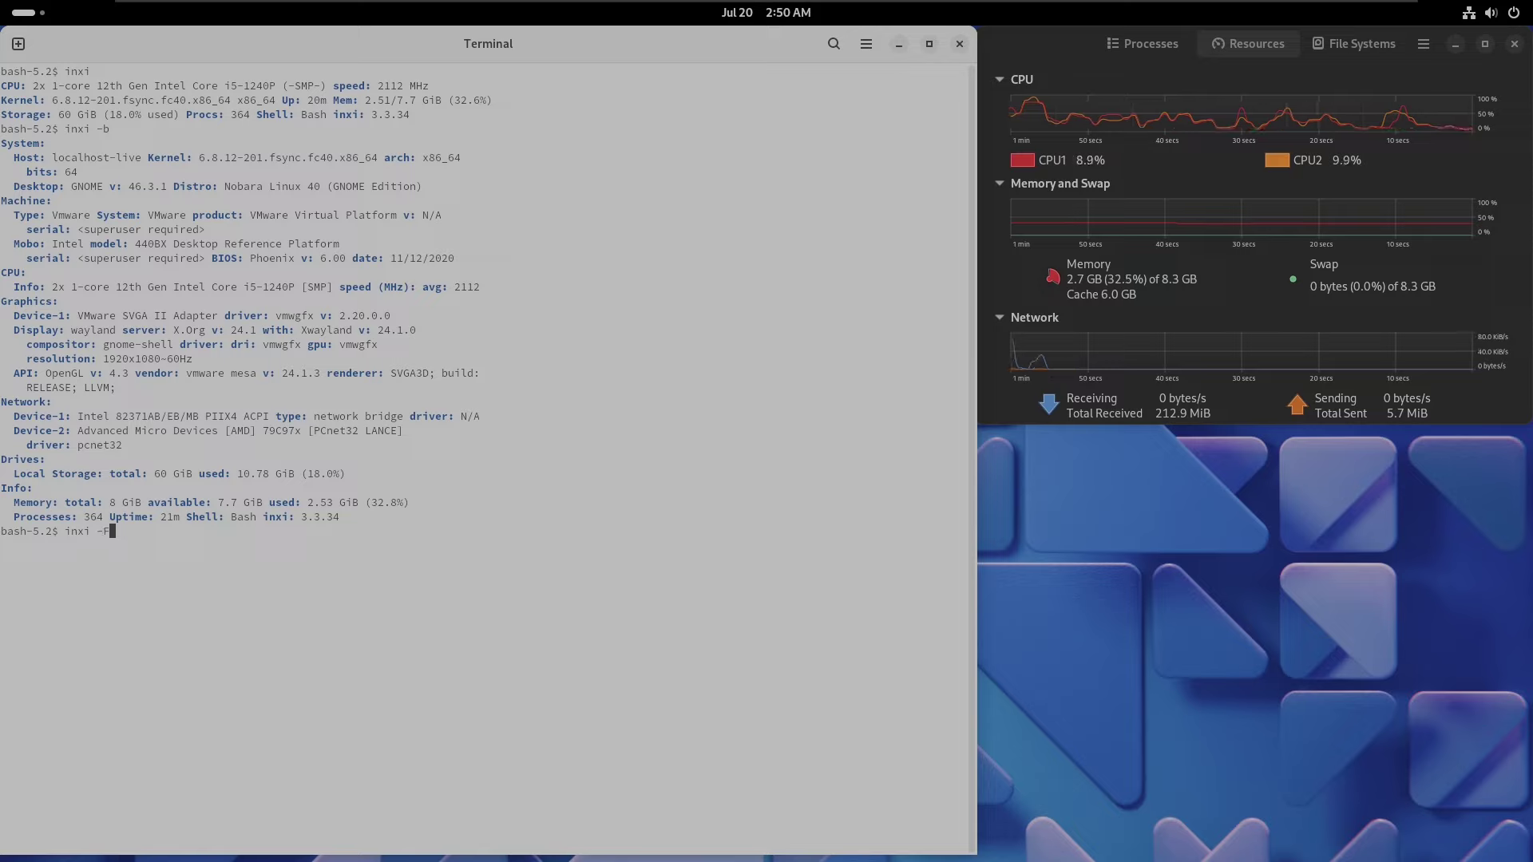
{"action": "key", "text": "Return"}
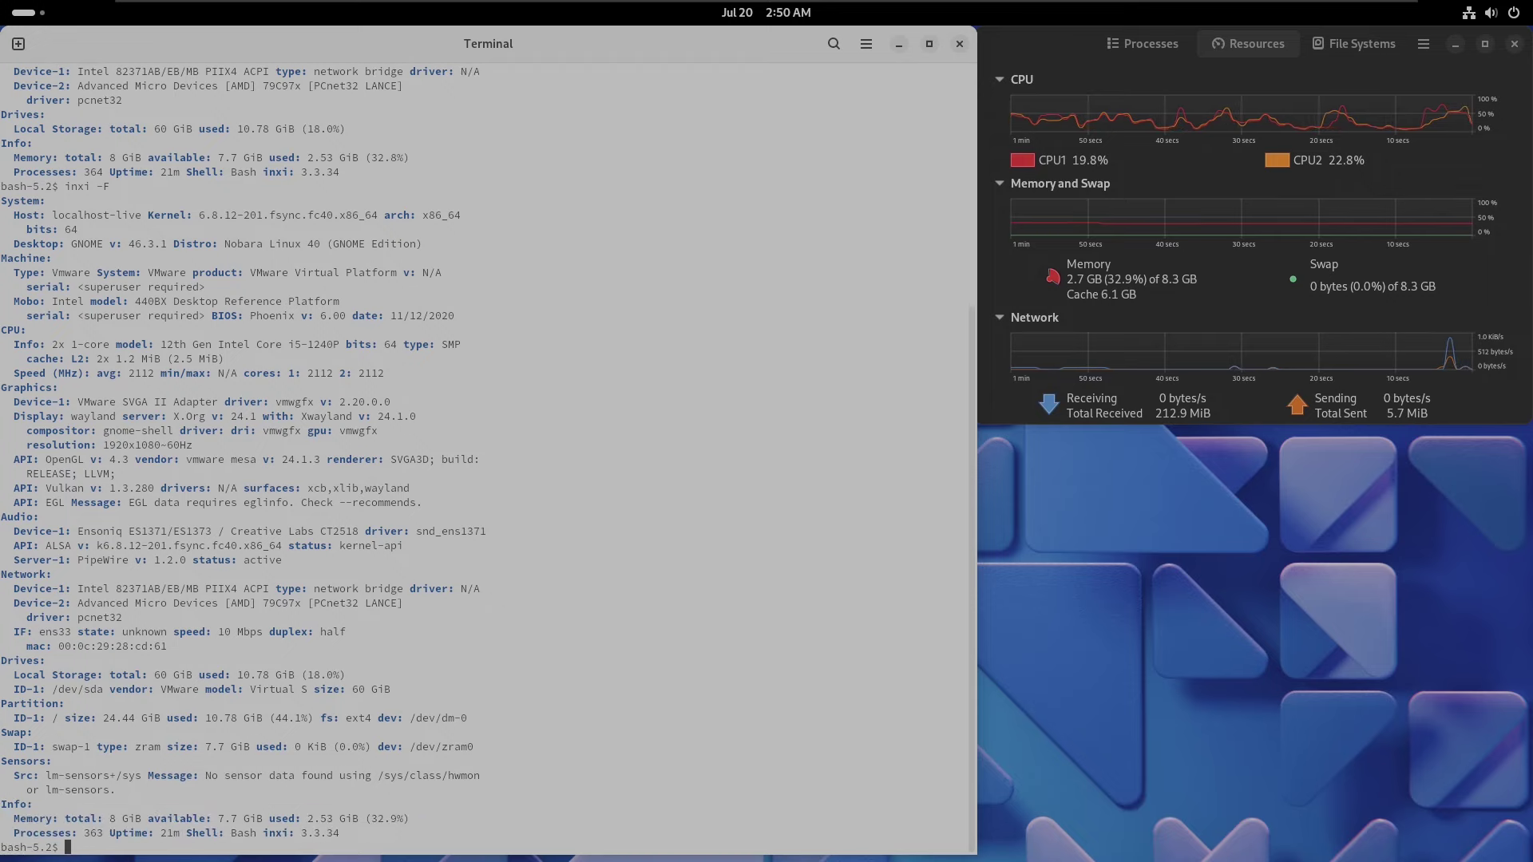
{"action": "type", "text": "inxi -G"}
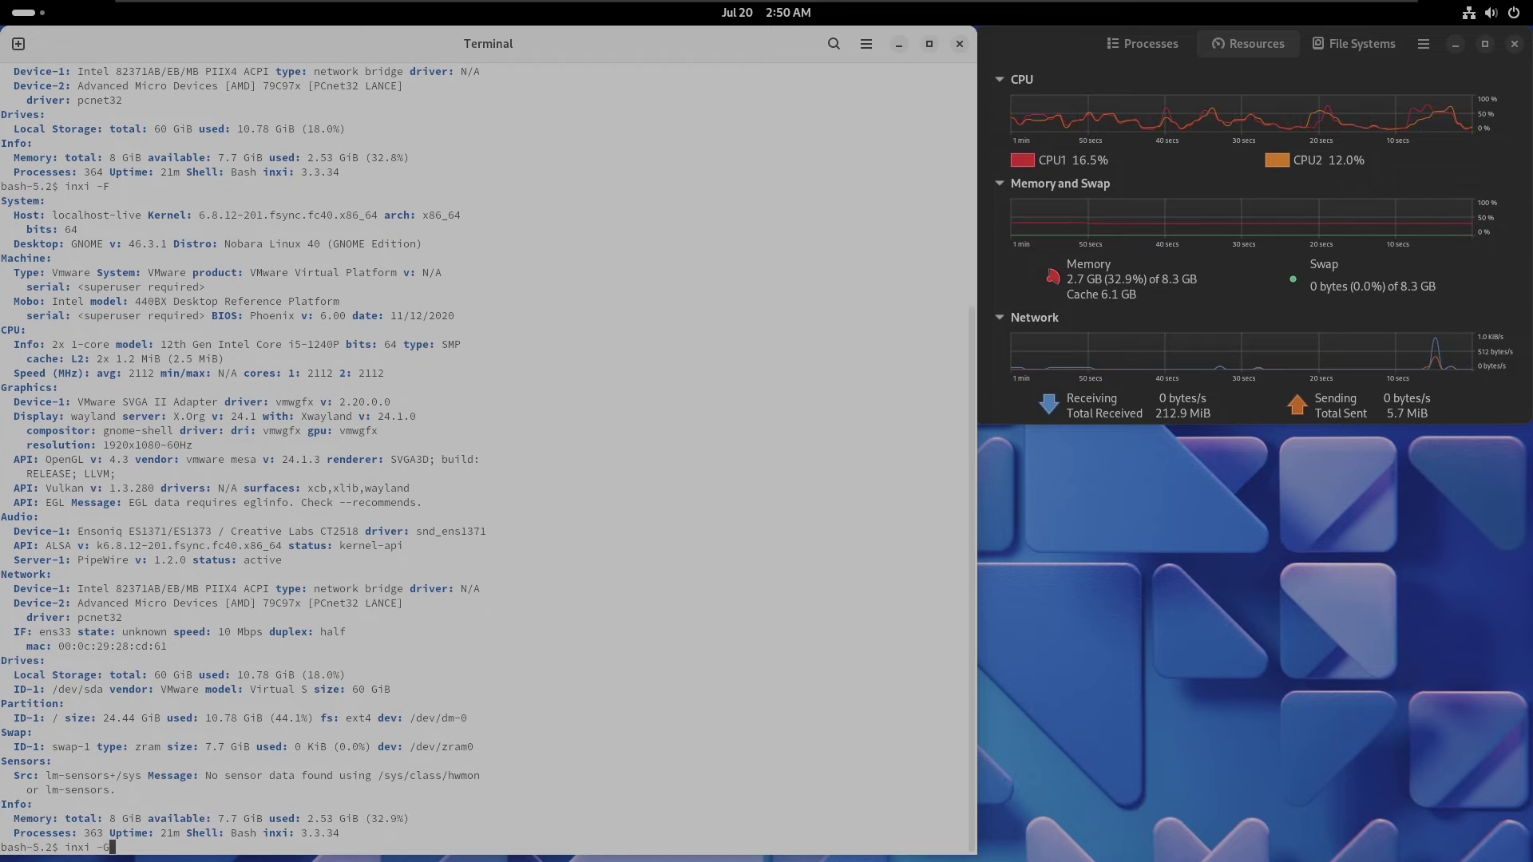
{"action": "key", "text": "Return"}
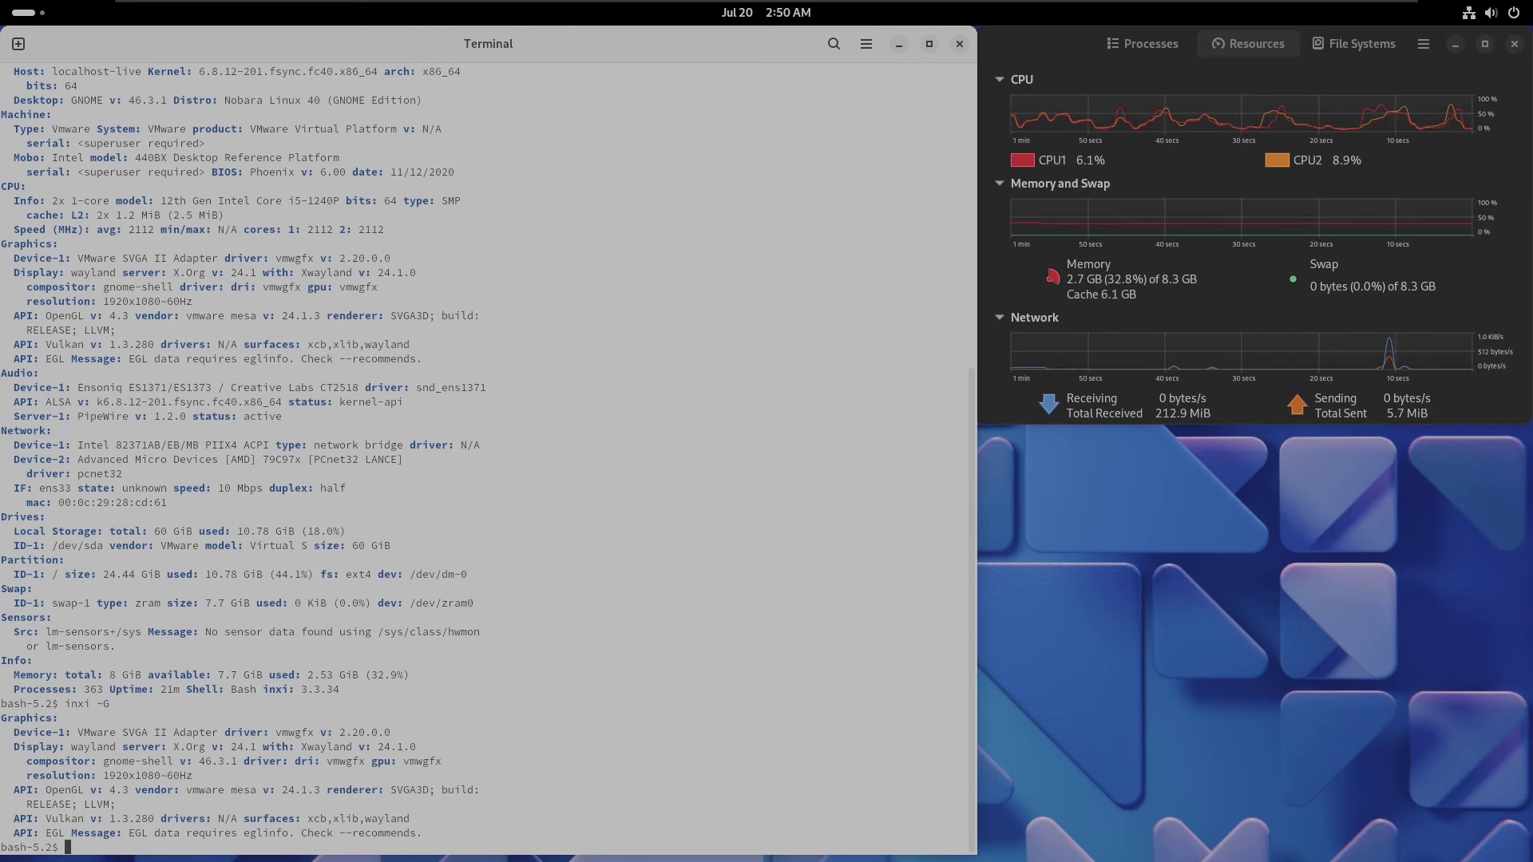
- Display the contents of /etc/issue in the Terminal with cat
{"action": "type", "text": "cat "}
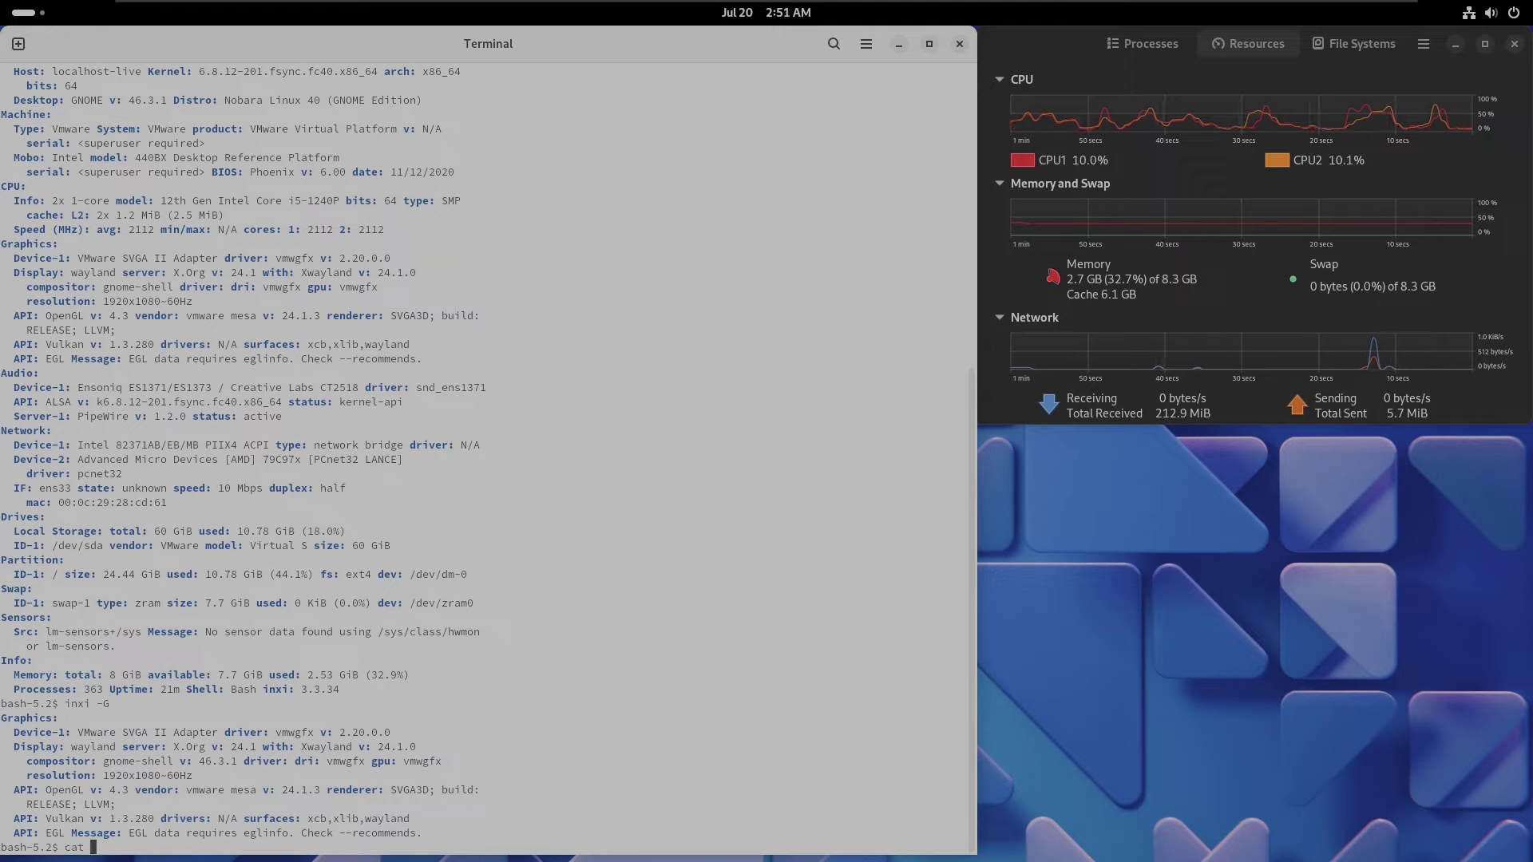
{"action": "type", "text": "/et"}
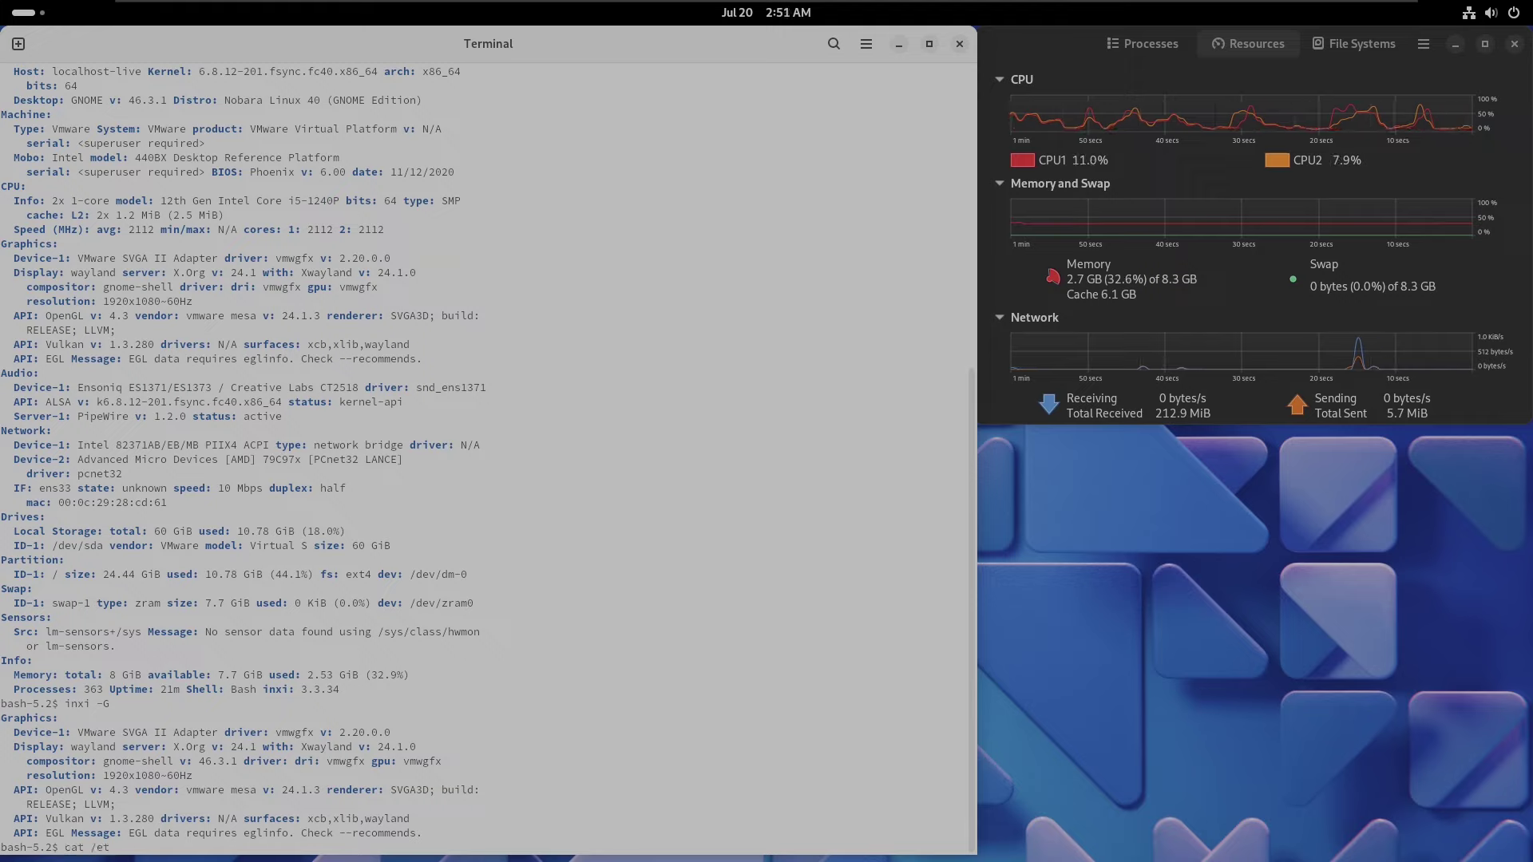
{"action": "type", "text": "c/"}
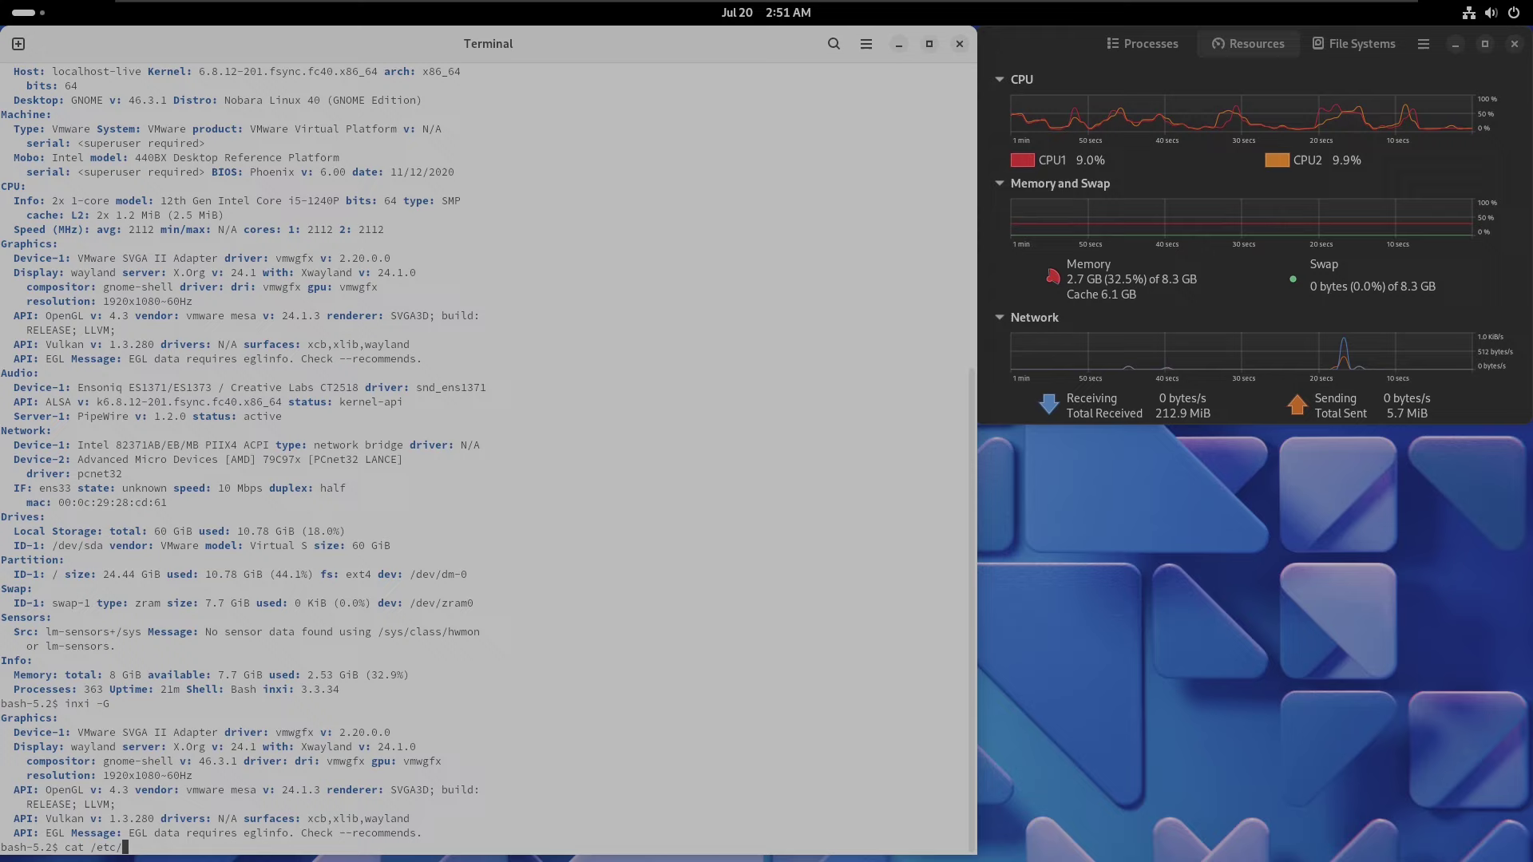
{"action": "type", "text": "issue"}
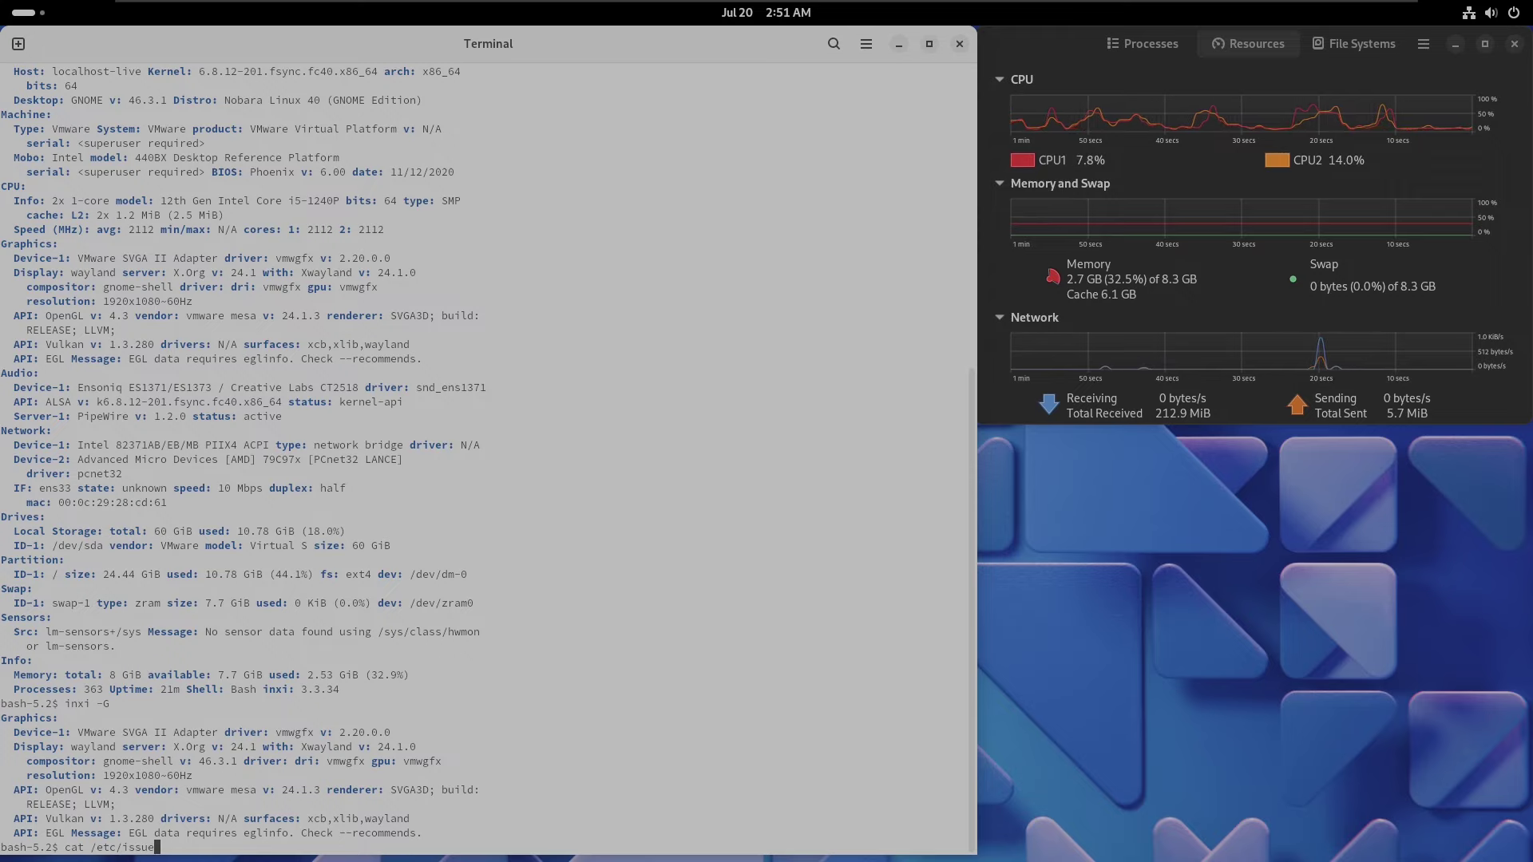
{"action": "key", "text": "Return"}
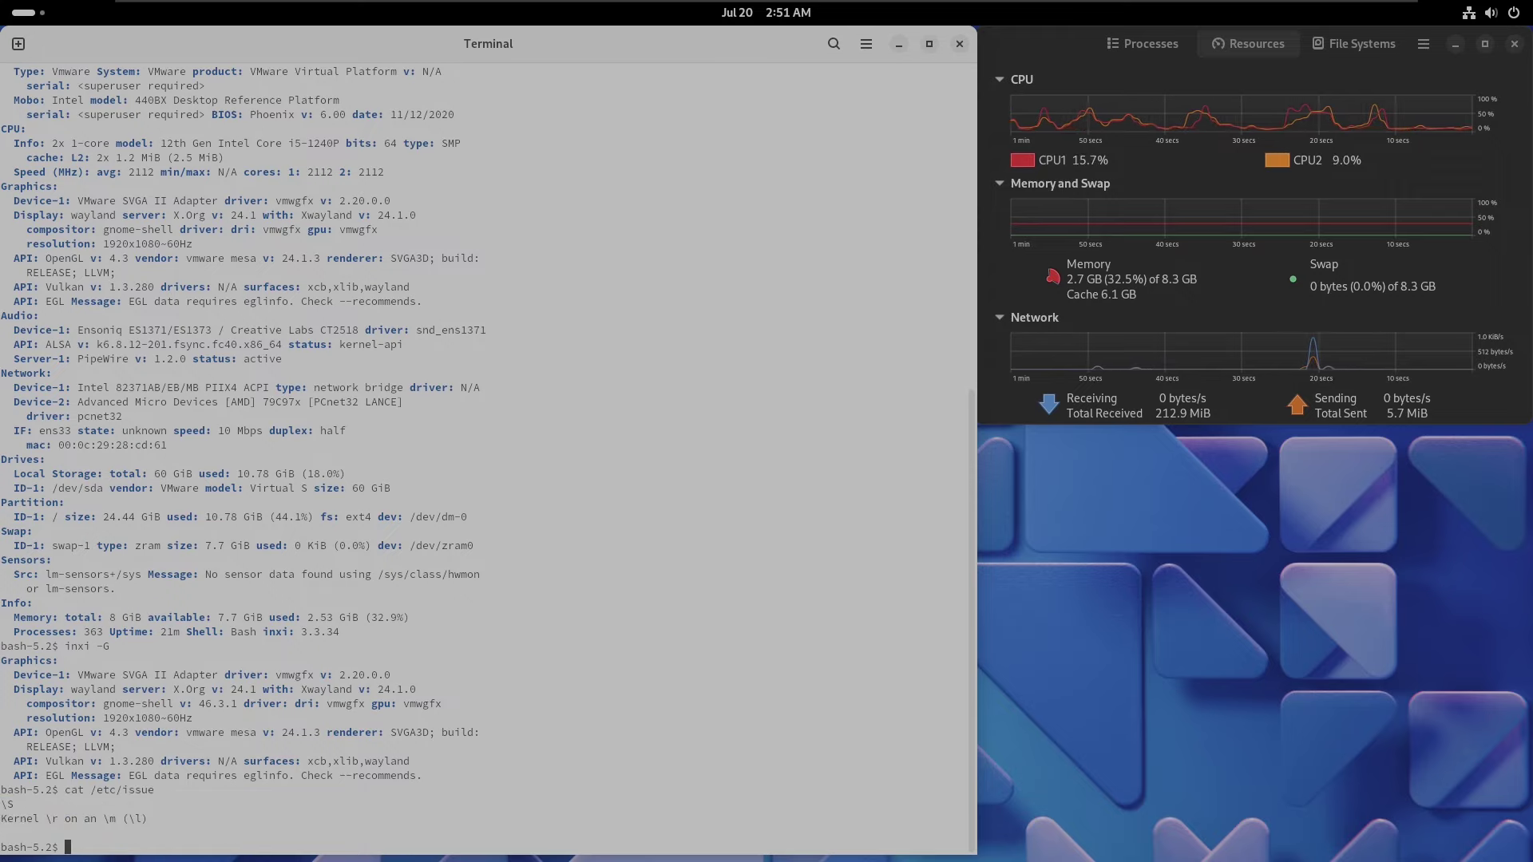
- Run neofetch to show the distribution logo and system overview
{"action": "type", "text": "neof"}
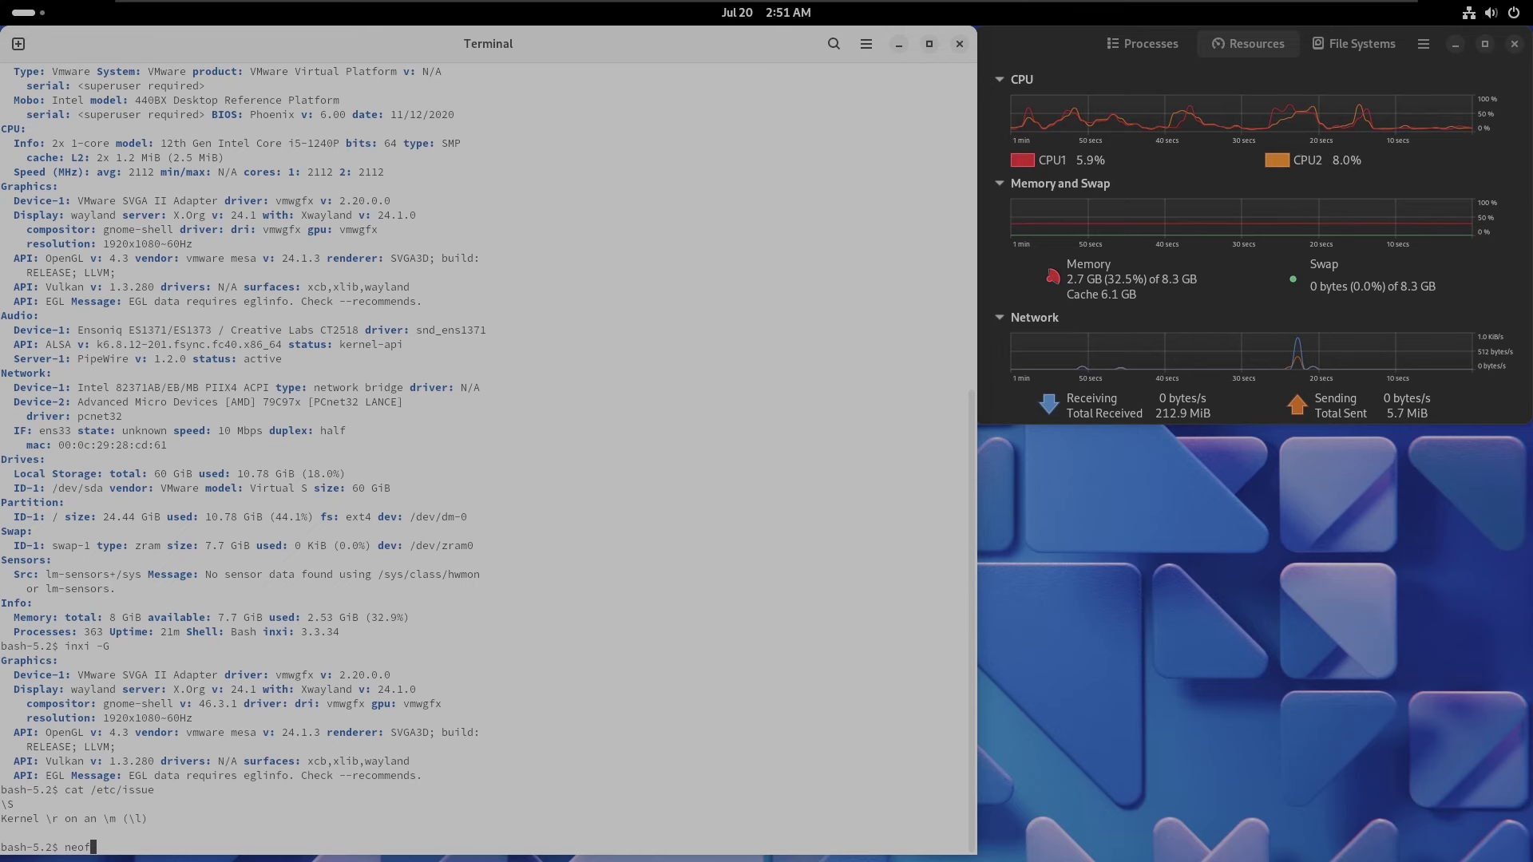
{"action": "type", "text": "etch"}
{"action": "key", "text": "Return"}
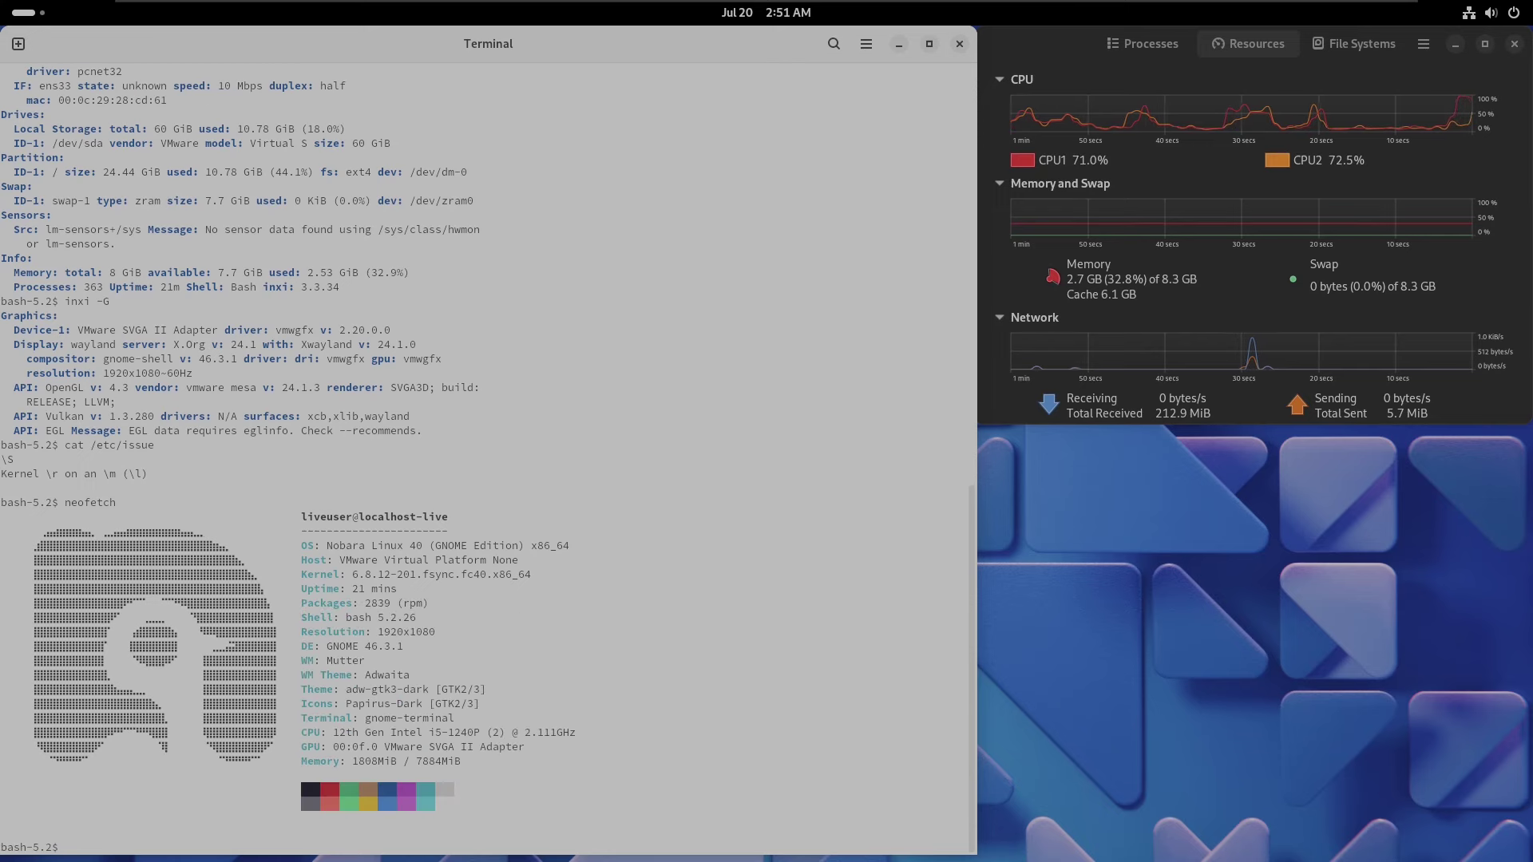
- Run inxi -sv8, review its detailed output from the beginning to the end, and close the Terminal
{"action": "type", "text": "inxi -s"}
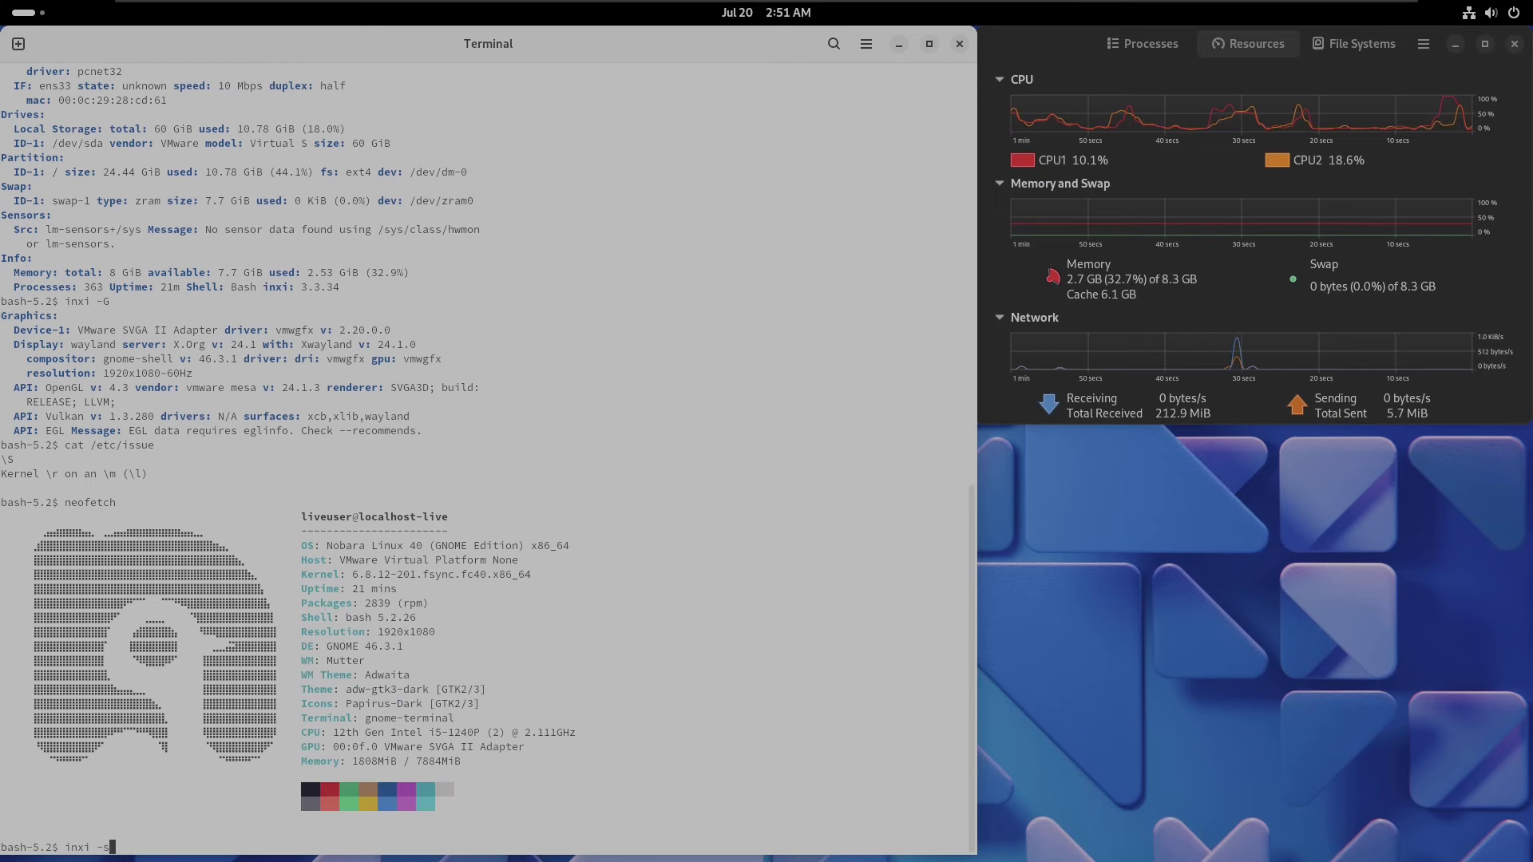
{"action": "type", "text": "v8"}
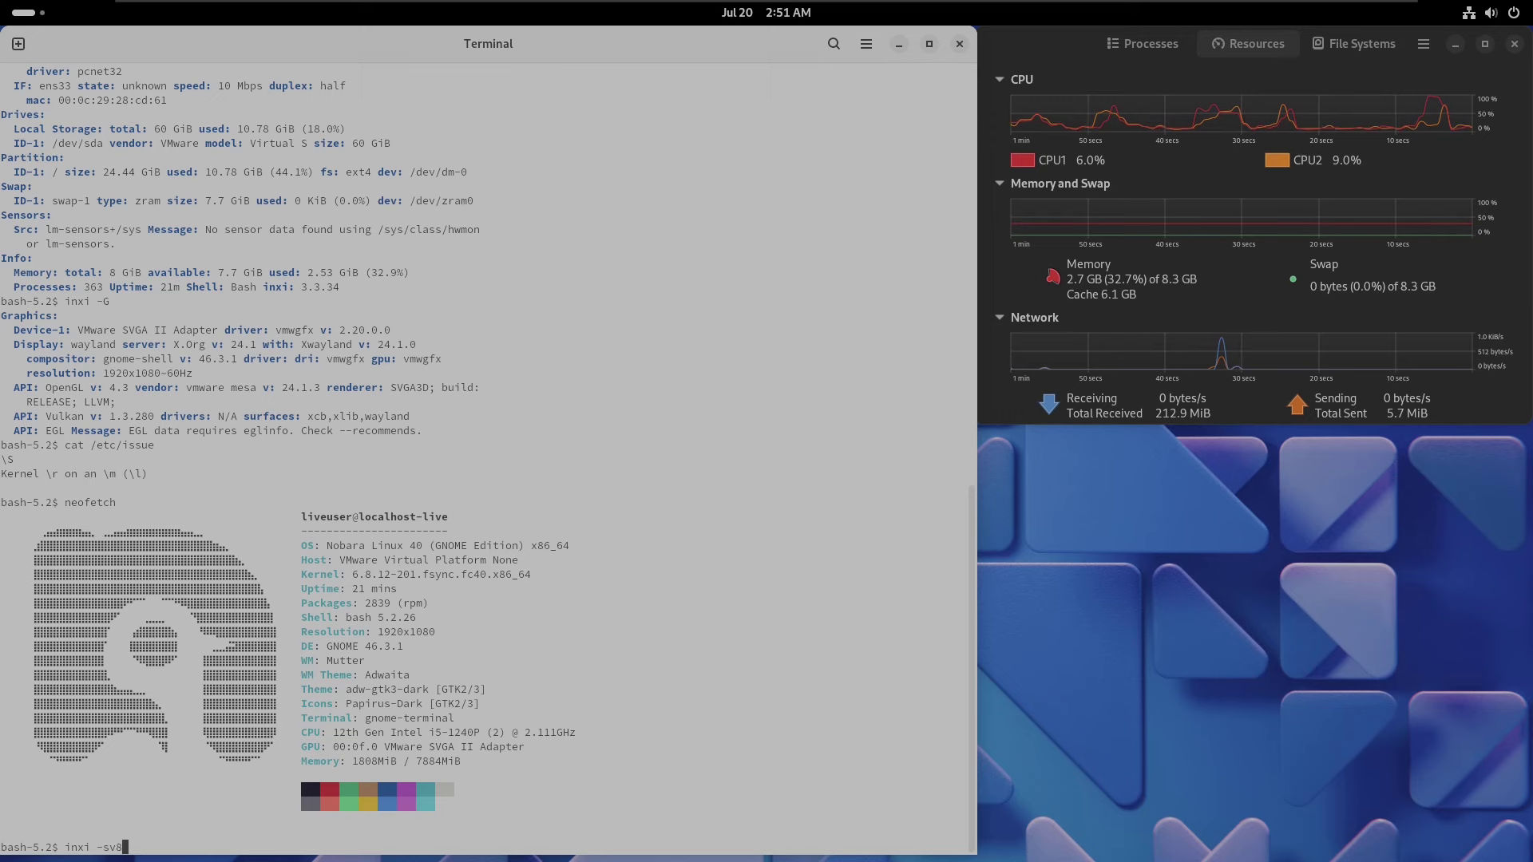
{"action": "key", "text": "Return"}
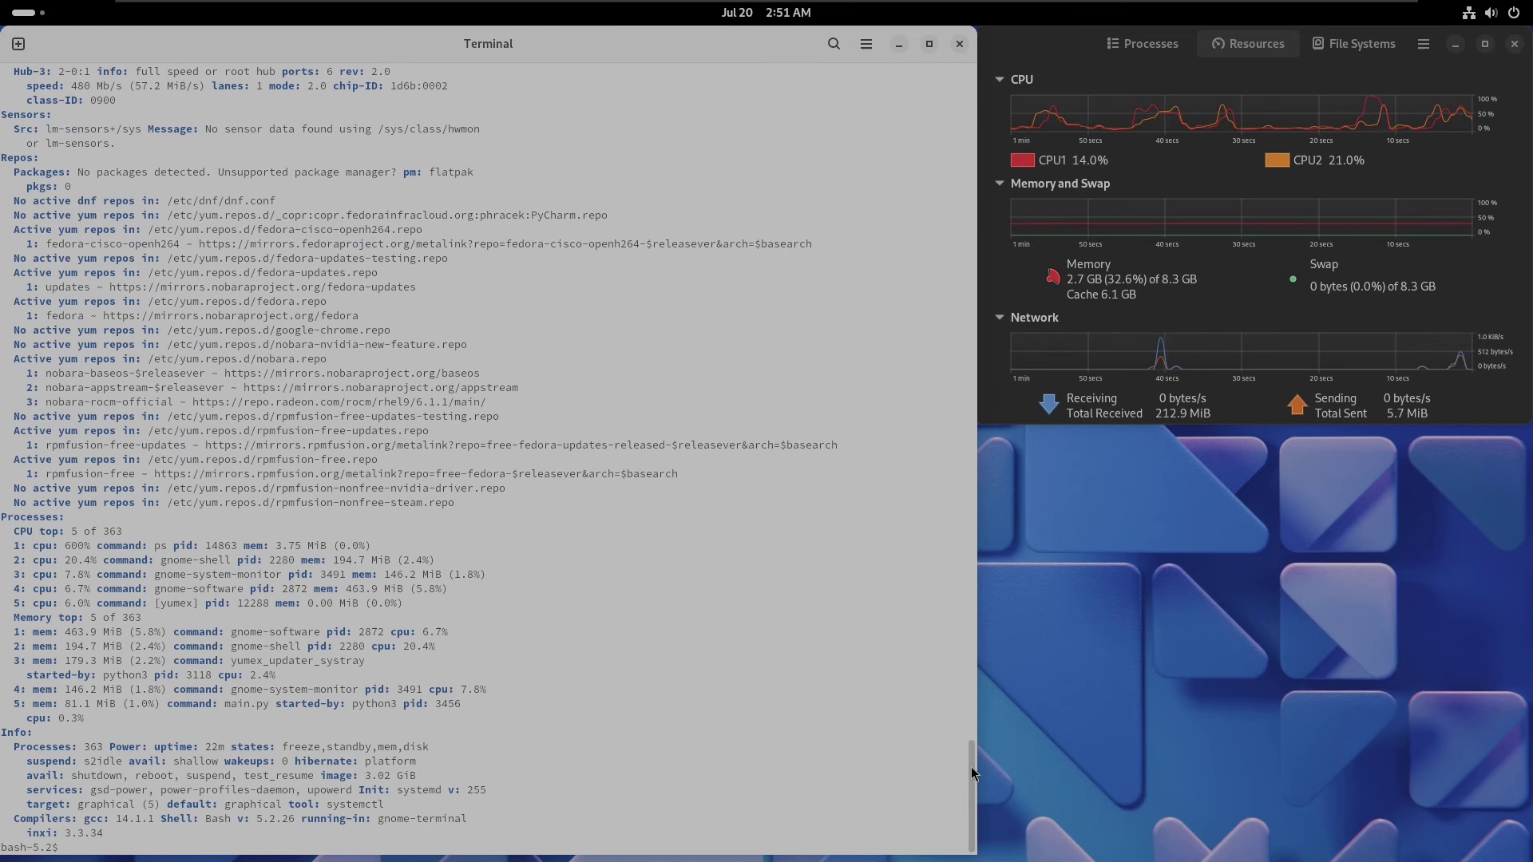
{"action": "left_click_drag", "start_coordinate": [971, 767], "coordinate": [990, 305]}
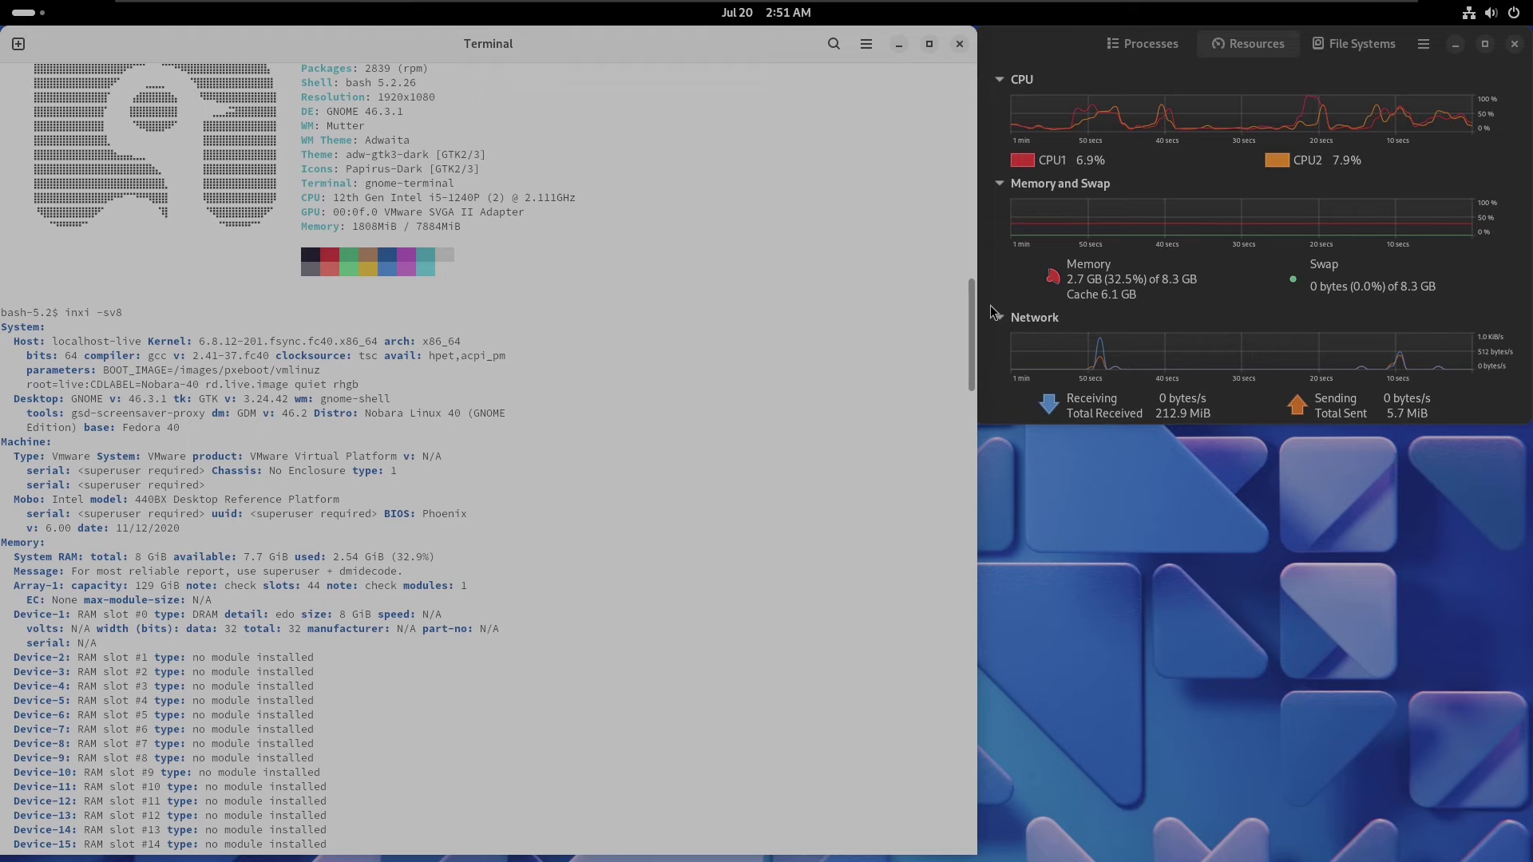
{"action": "left_click_drag", "start_coordinate": [990, 305], "coordinate": [973, 779]}
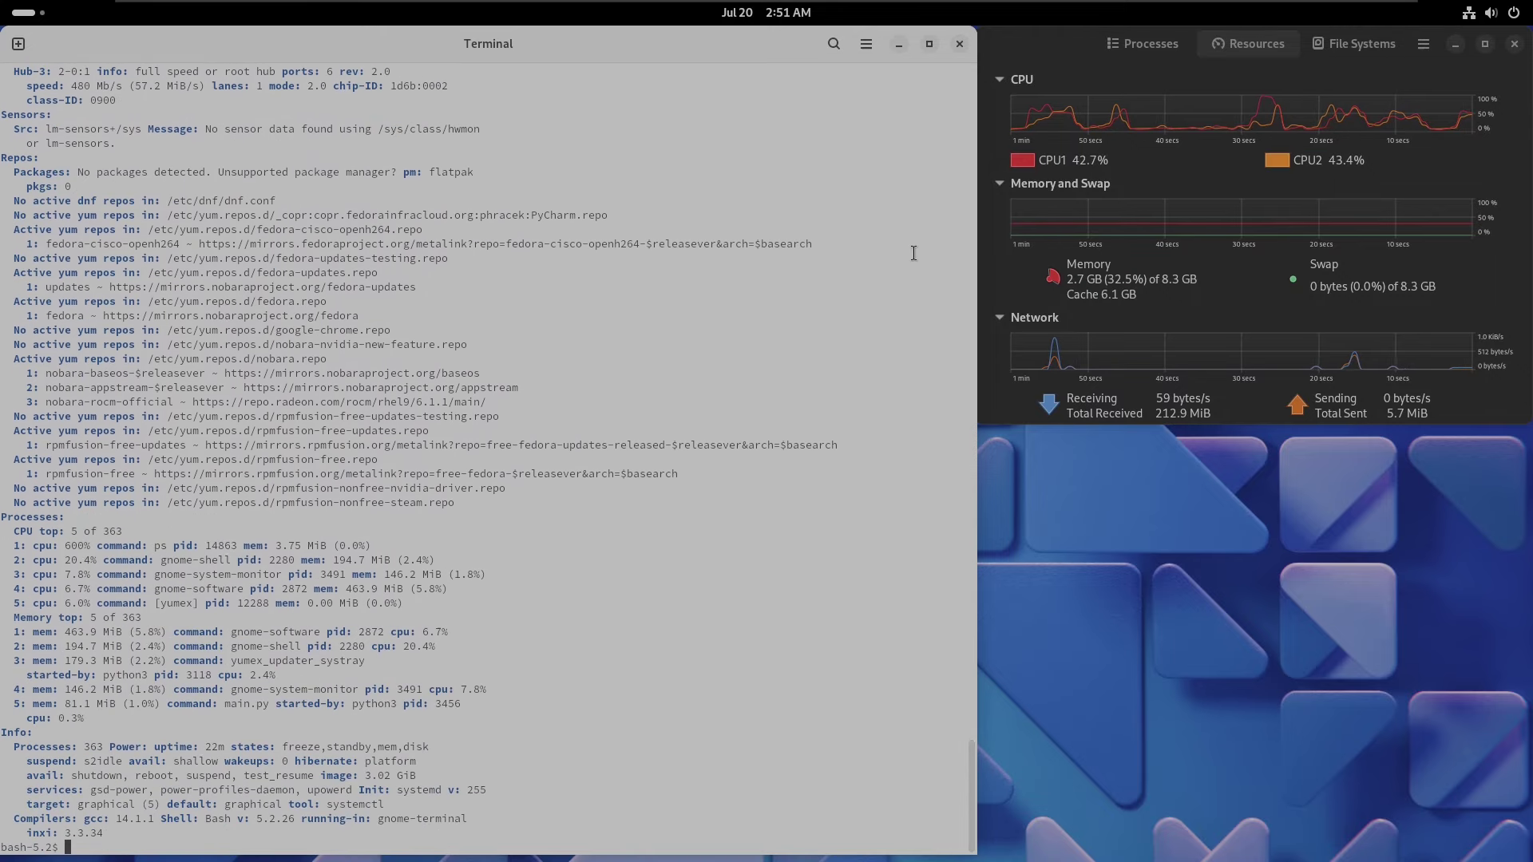
{"action": "left_click", "coordinate": [959, 44]}
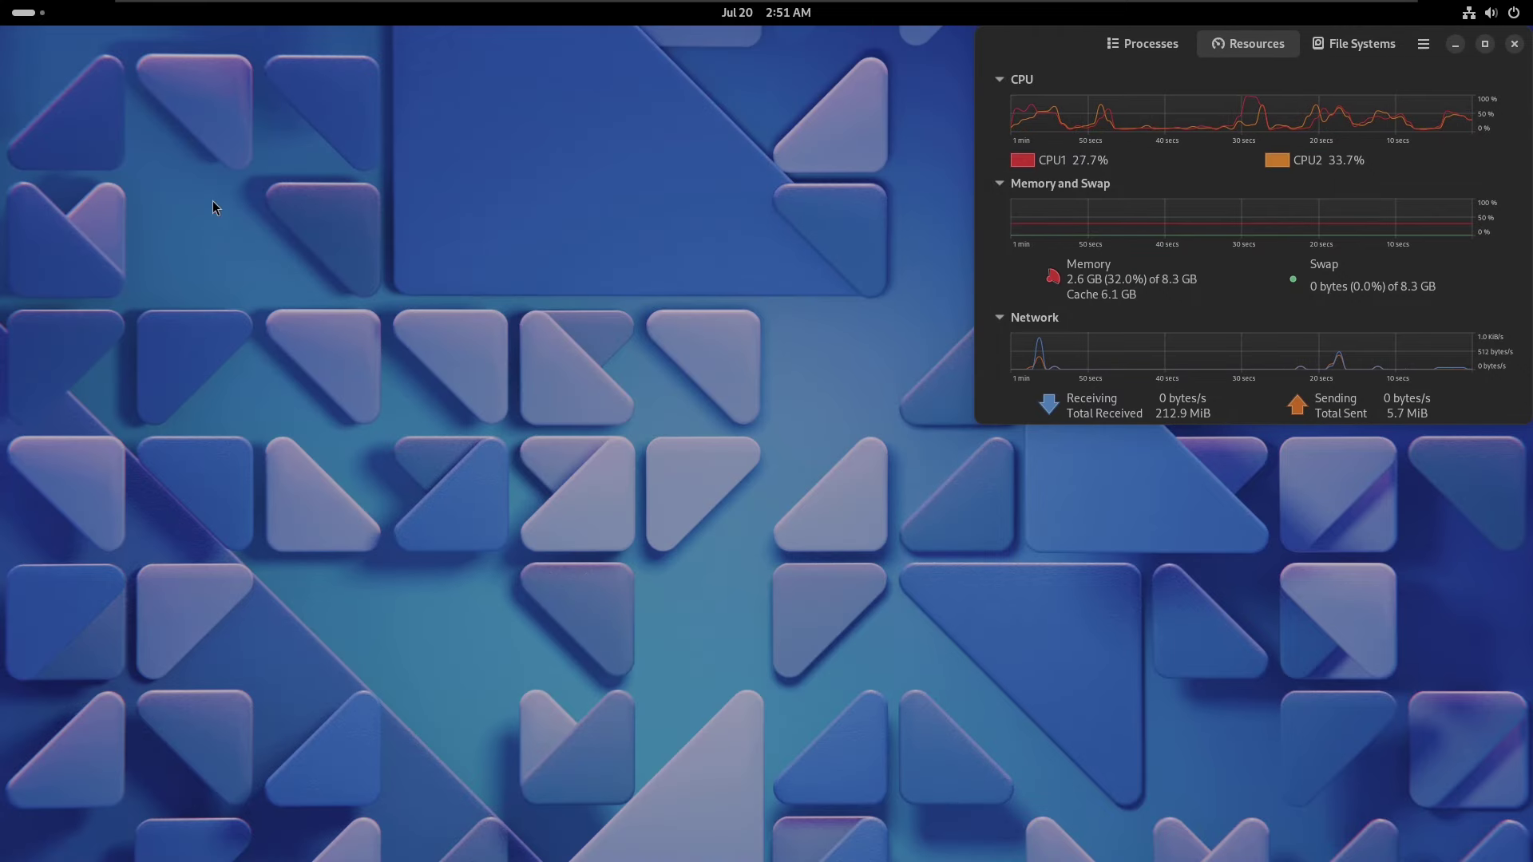
- Look over the application grid, then return to System Monitor and maximize its window
{"action": "left_click", "coordinate": [24, 12]}
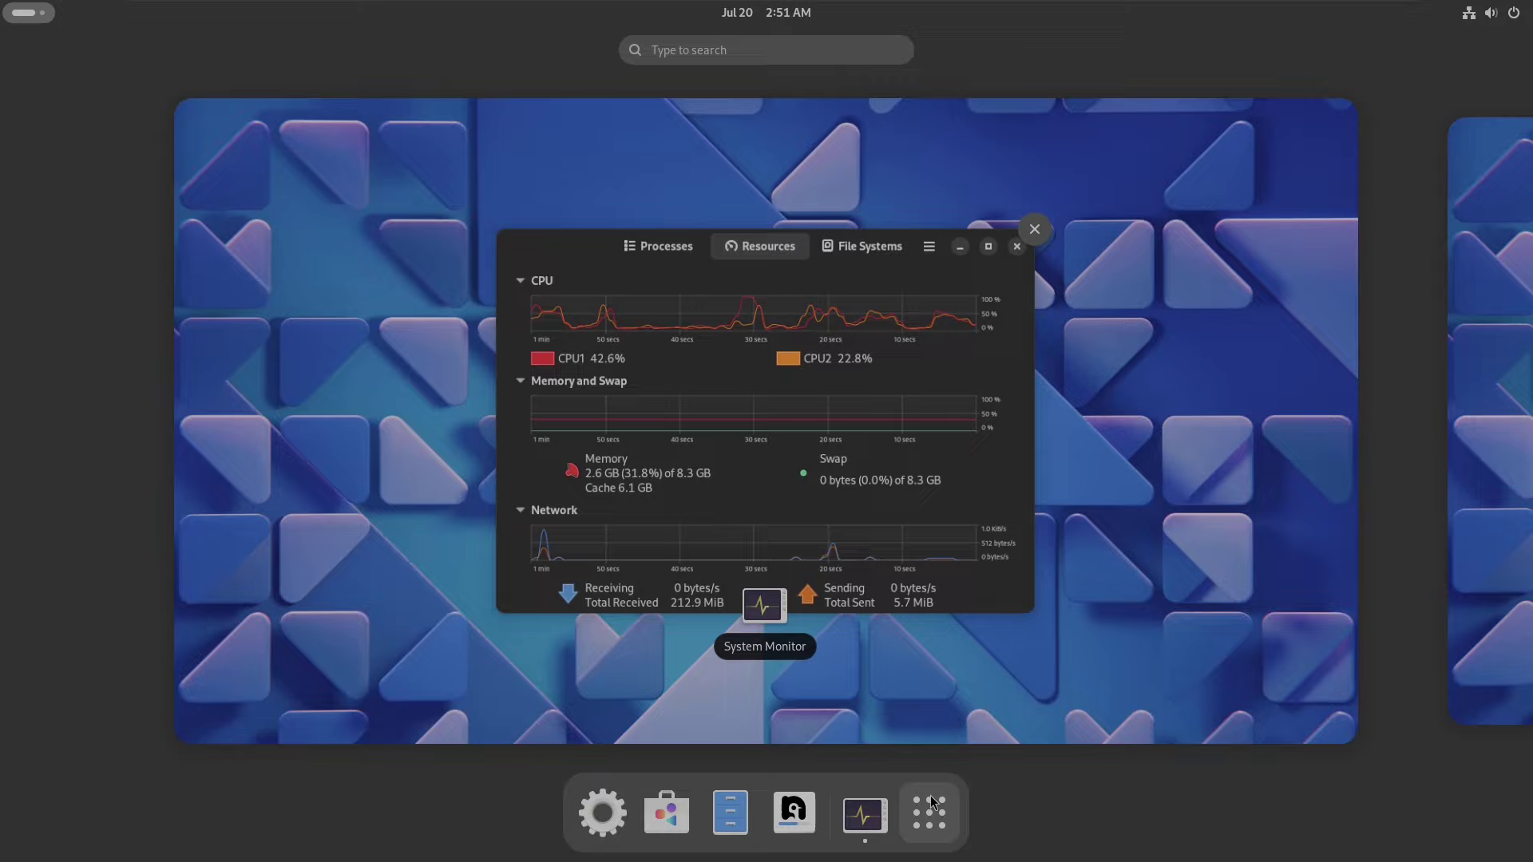
{"action": "left_click", "coordinate": [936, 830]}
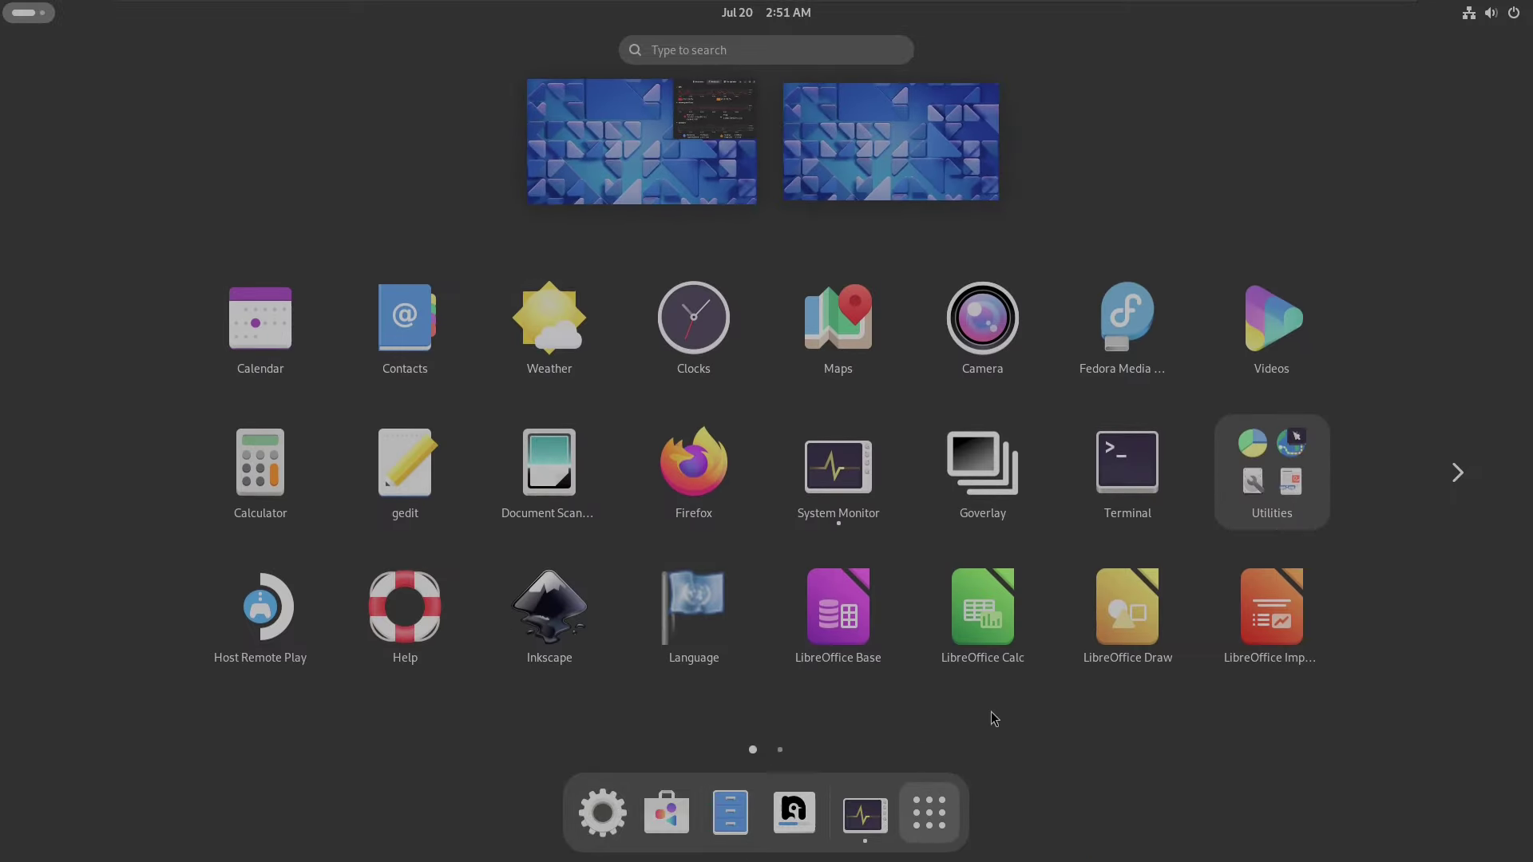
{"action": "left_click", "coordinate": [929, 812]}
{"action": "left_click", "coordinate": [875, 514]}
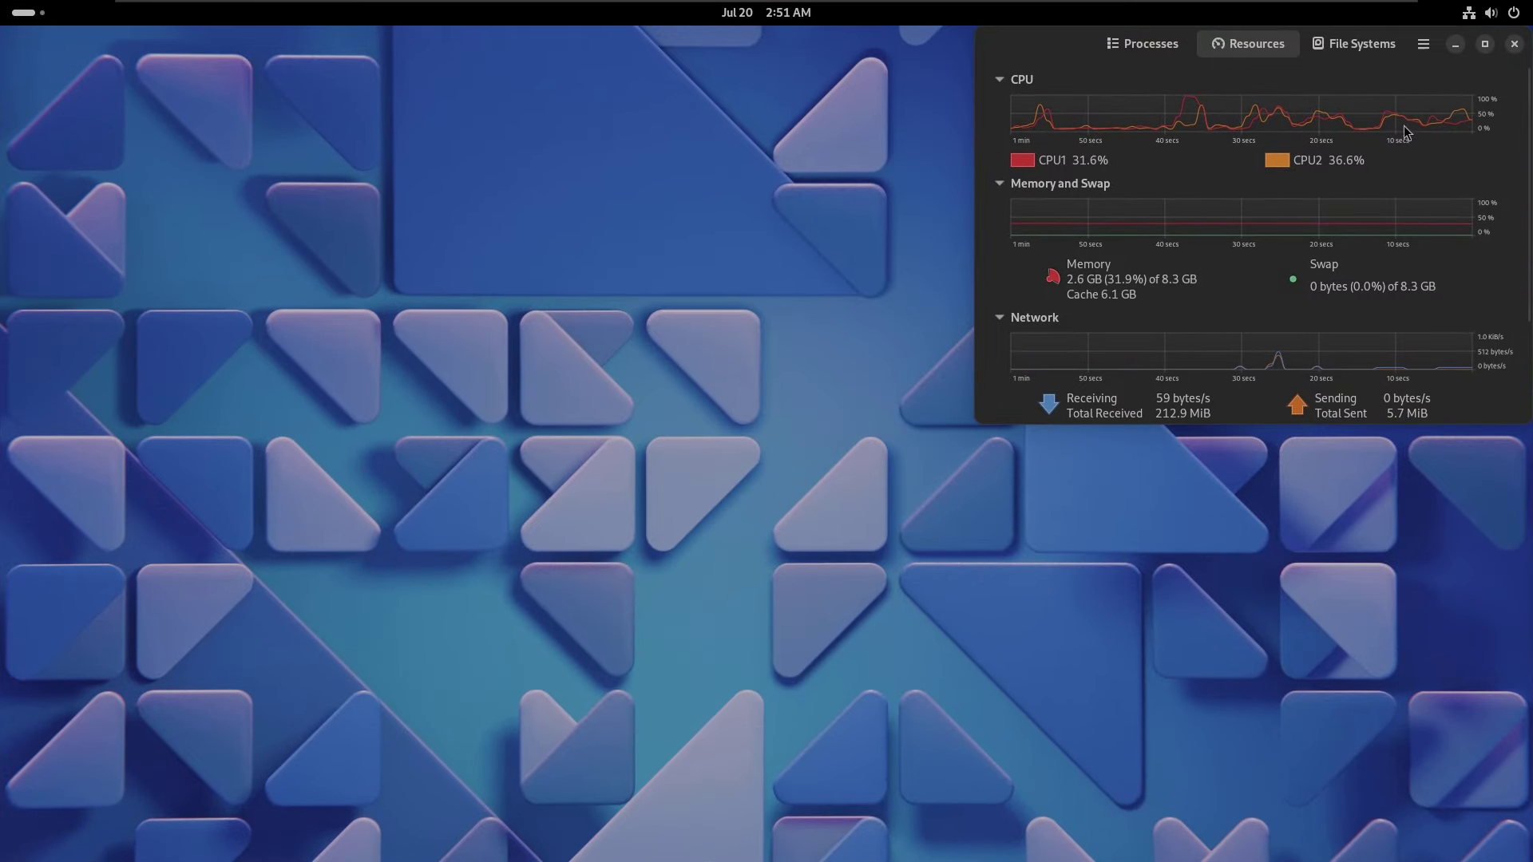
{"action": "left_click", "coordinate": [1485, 43]}
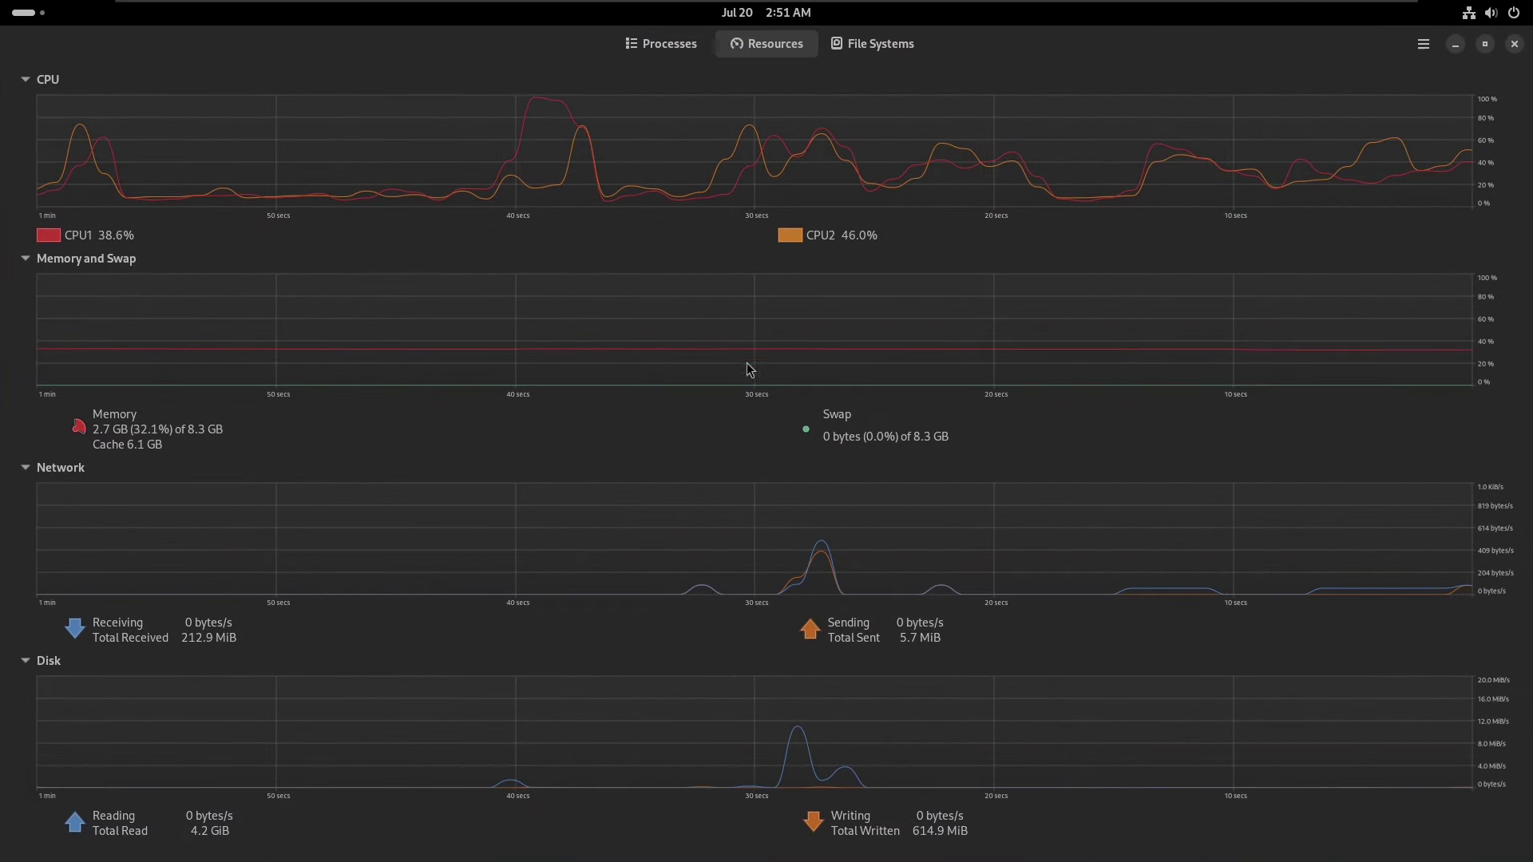
- Examine the running processes, file systems and resource graphs in System Monitor, and restore its window to the previous size
{"action": "left_click", "coordinate": [677, 63]}
{"action": "left_click_drag", "start_coordinate": [1525, 324], "coordinate": [1525, 650]}
{"action": "left_click_drag", "start_coordinate": [1520, 523], "coordinate": [1520, 184]}
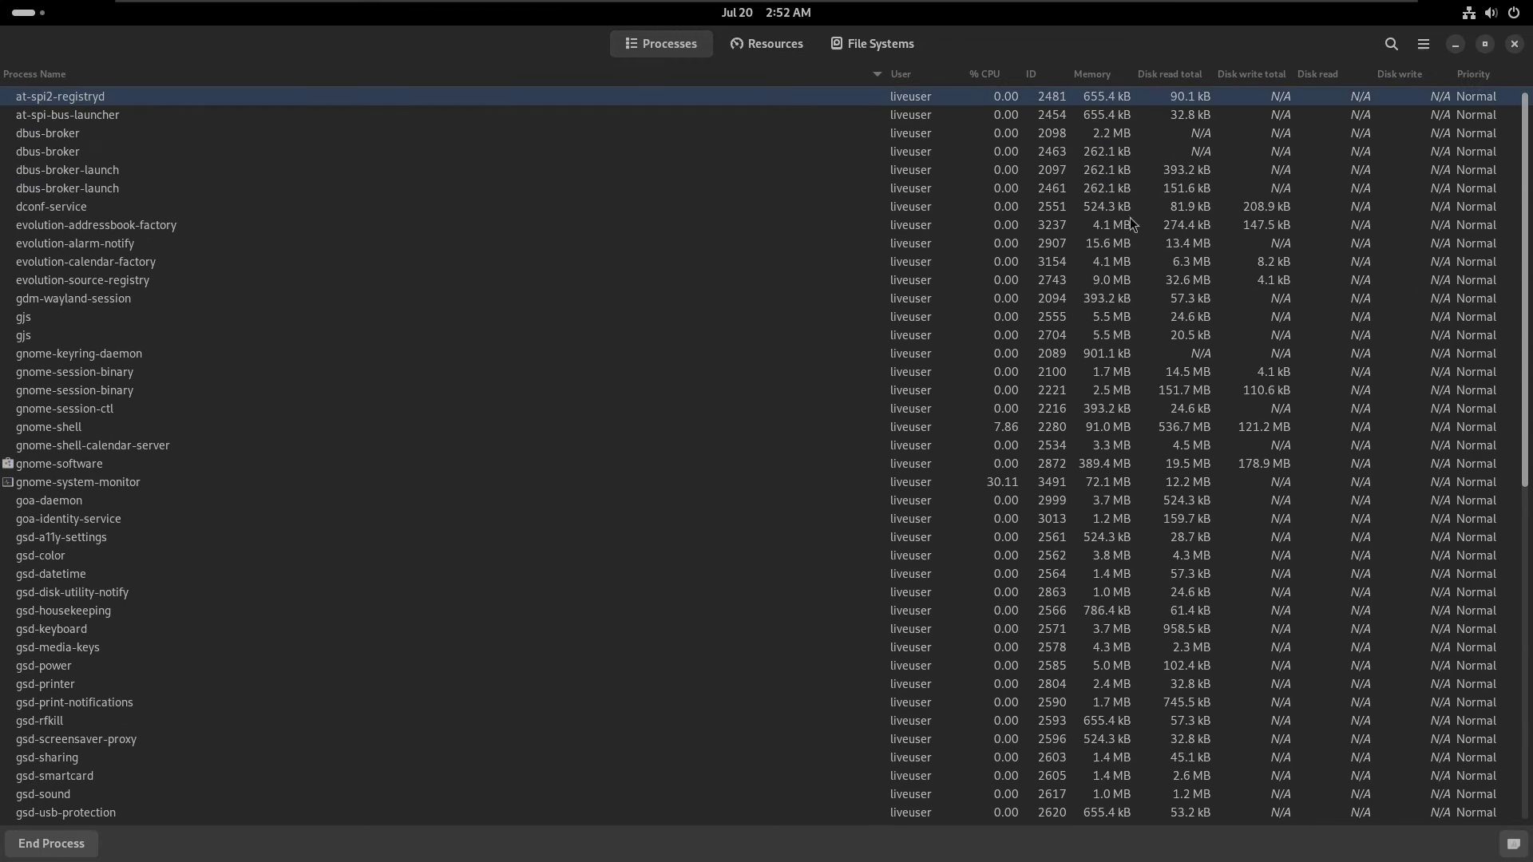
{"action": "left_click", "coordinate": [790, 46]}
{"action": "left_click", "coordinate": [850, 48]}
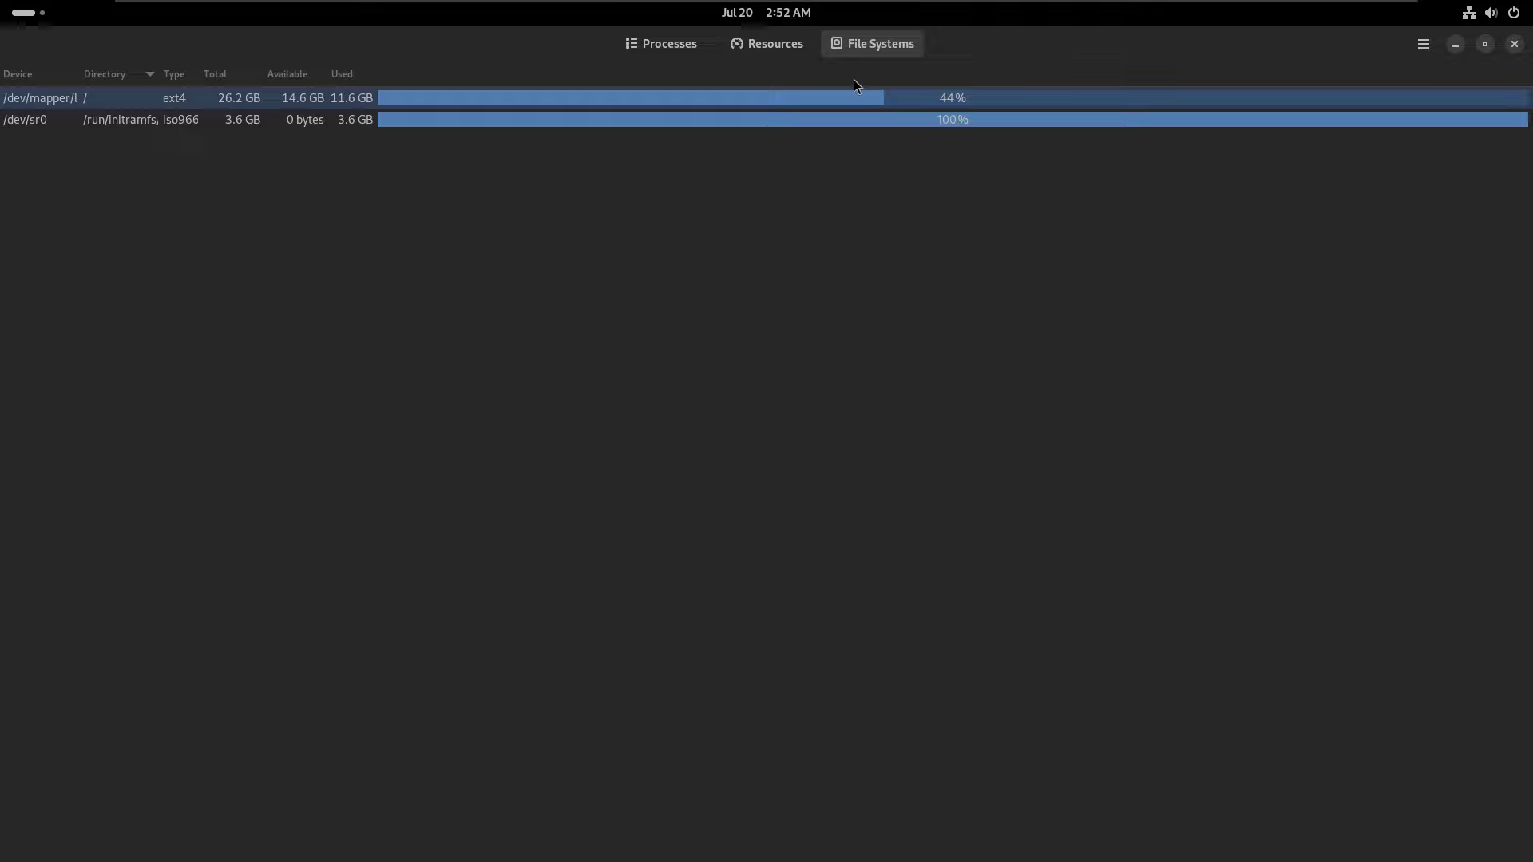
{"action": "left_click", "coordinate": [798, 56]}
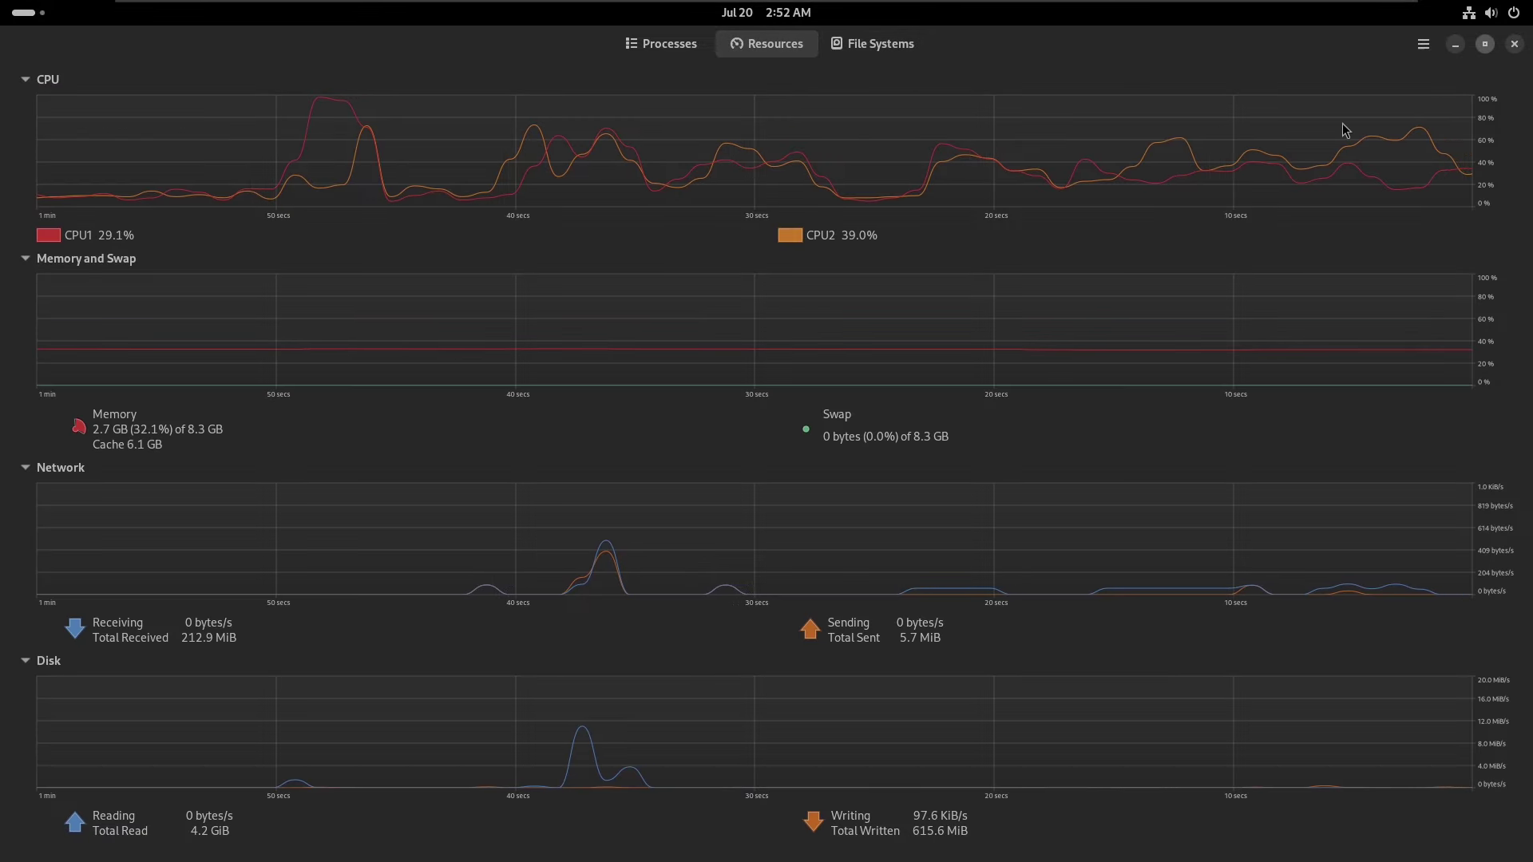
{"action": "key", "text": "super+Down"}
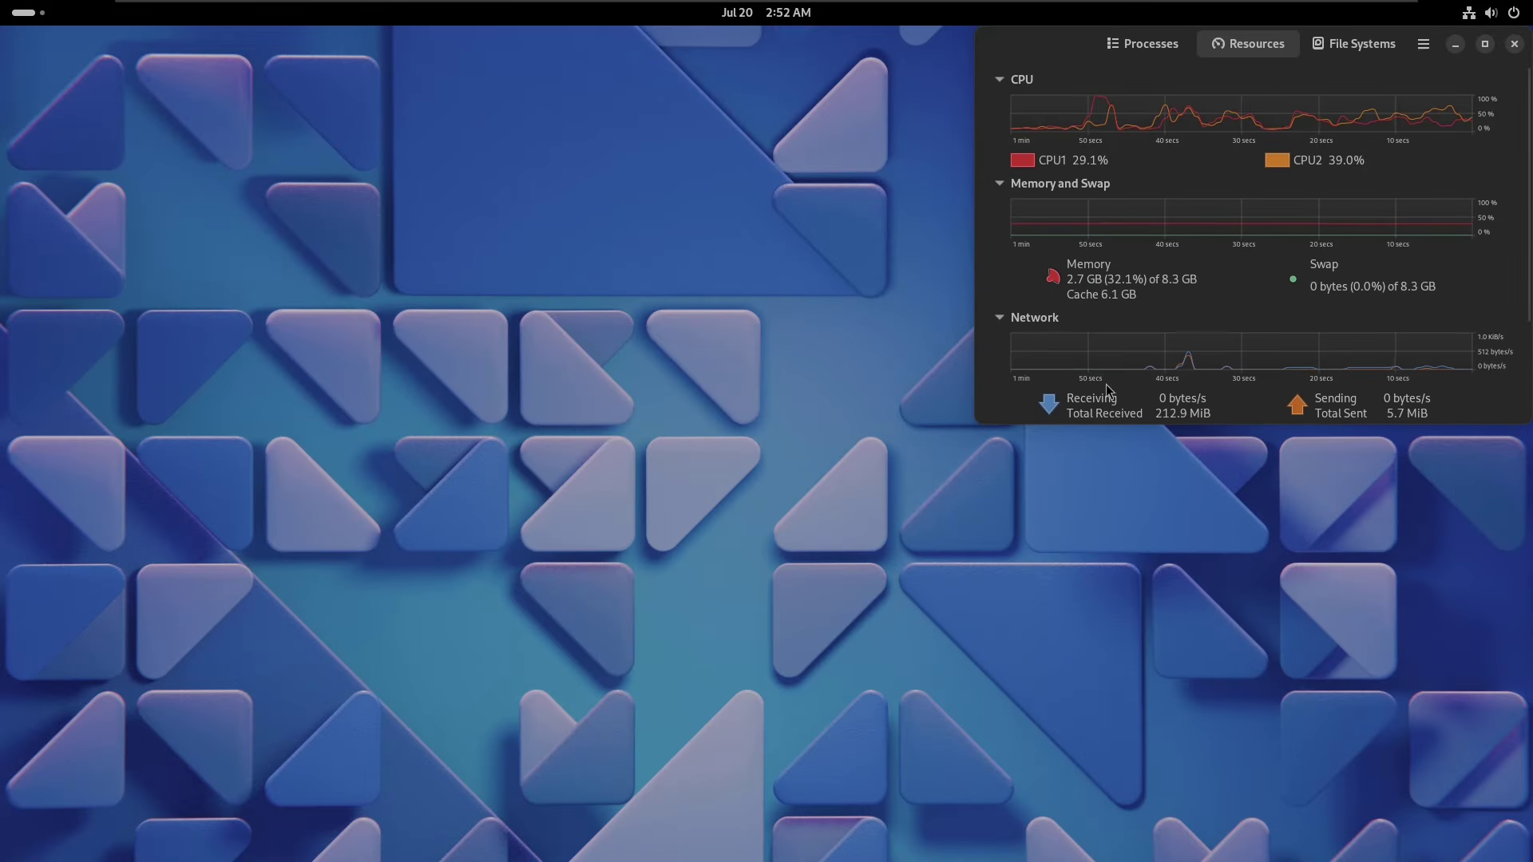
- Launch the Software store from the dash and LibreOffice Calc from the application grid
{"action": "left_click", "coordinate": [30, 13]}
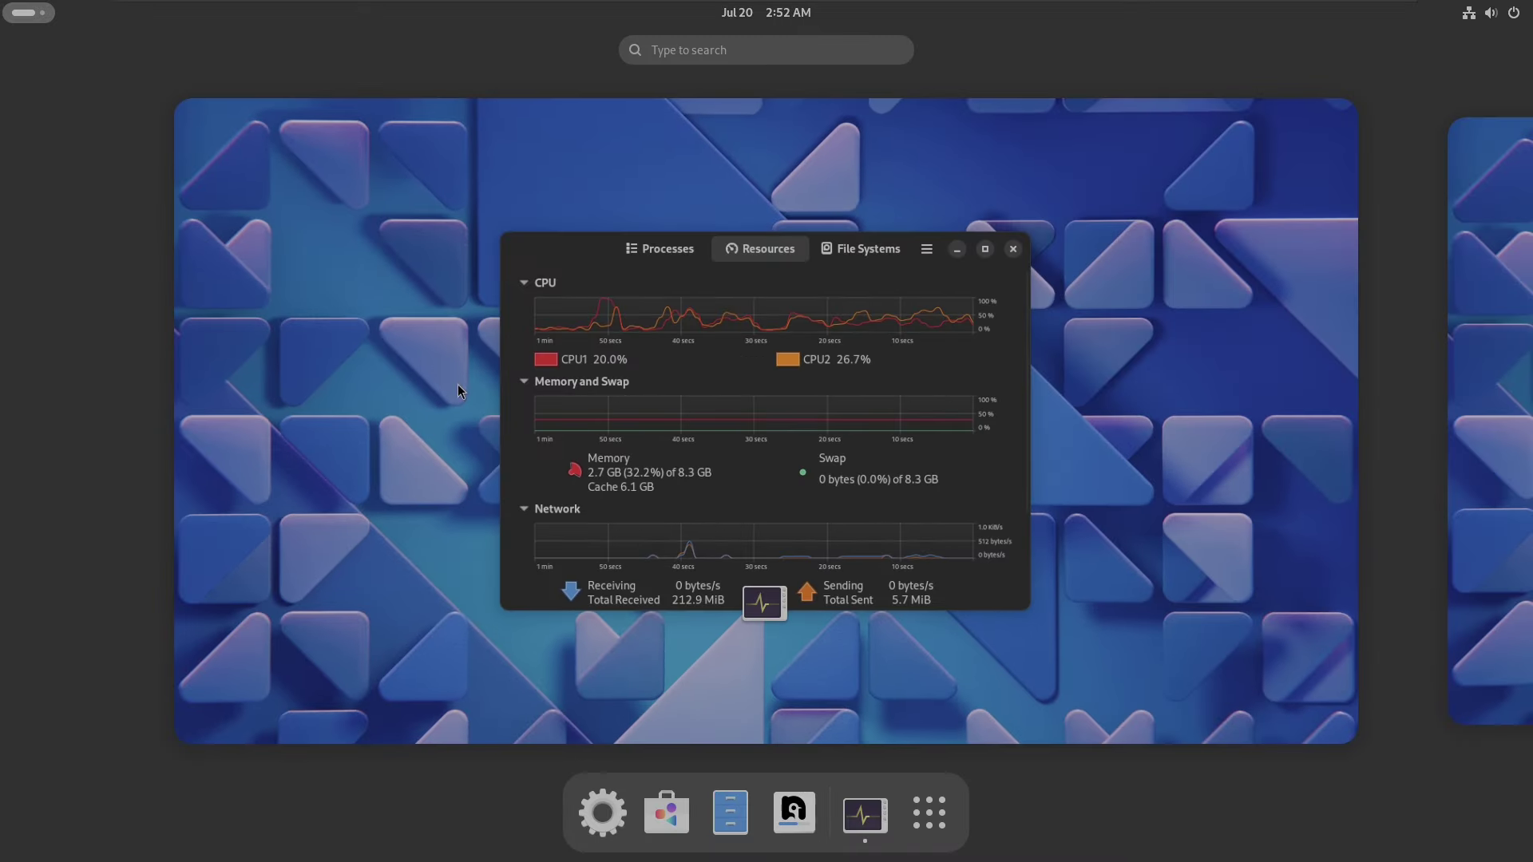
{"action": "left_click", "coordinate": [667, 813]}
{"action": "left_click", "coordinate": [29, 13]}
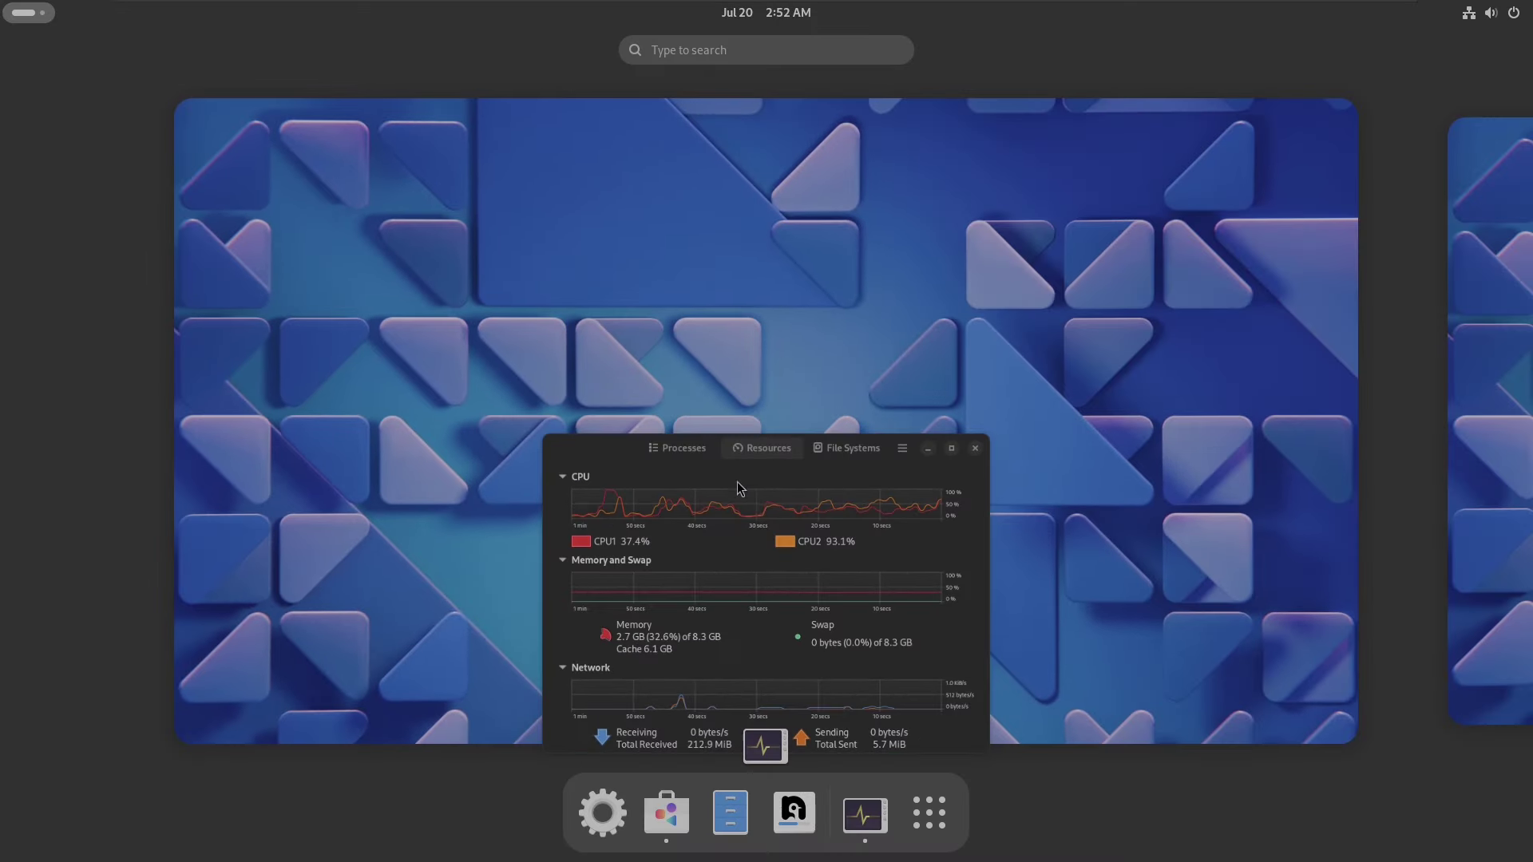
{"action": "left_click", "coordinate": [929, 812]}
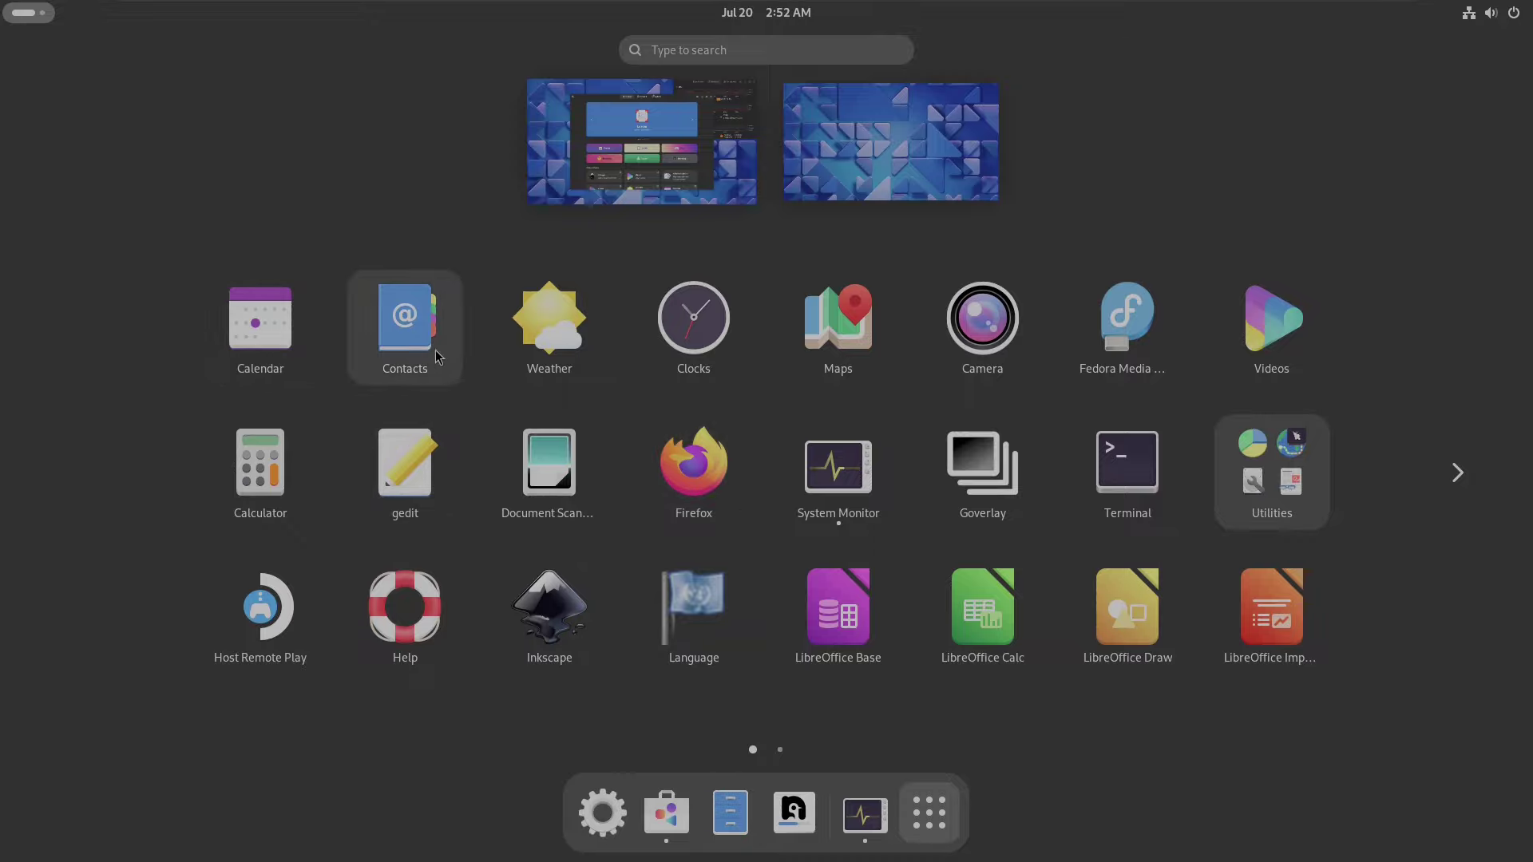
{"action": "left_click", "coordinate": [951, 627]}
- Launch Inkscape from the application grid
{"action": "key", "text": "super"}
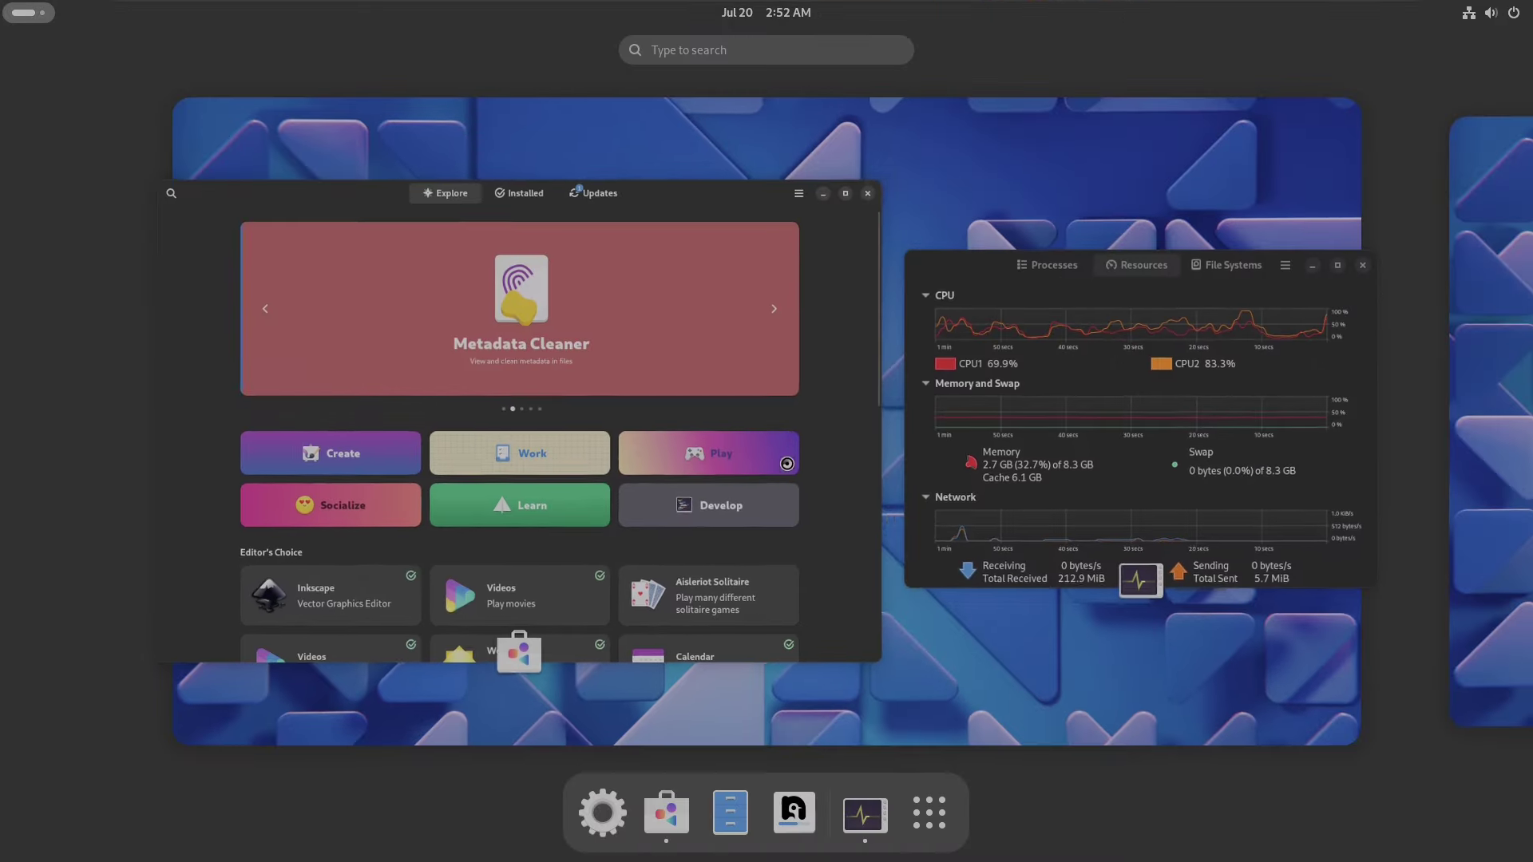
{"action": "left_click", "coordinate": [929, 813]}
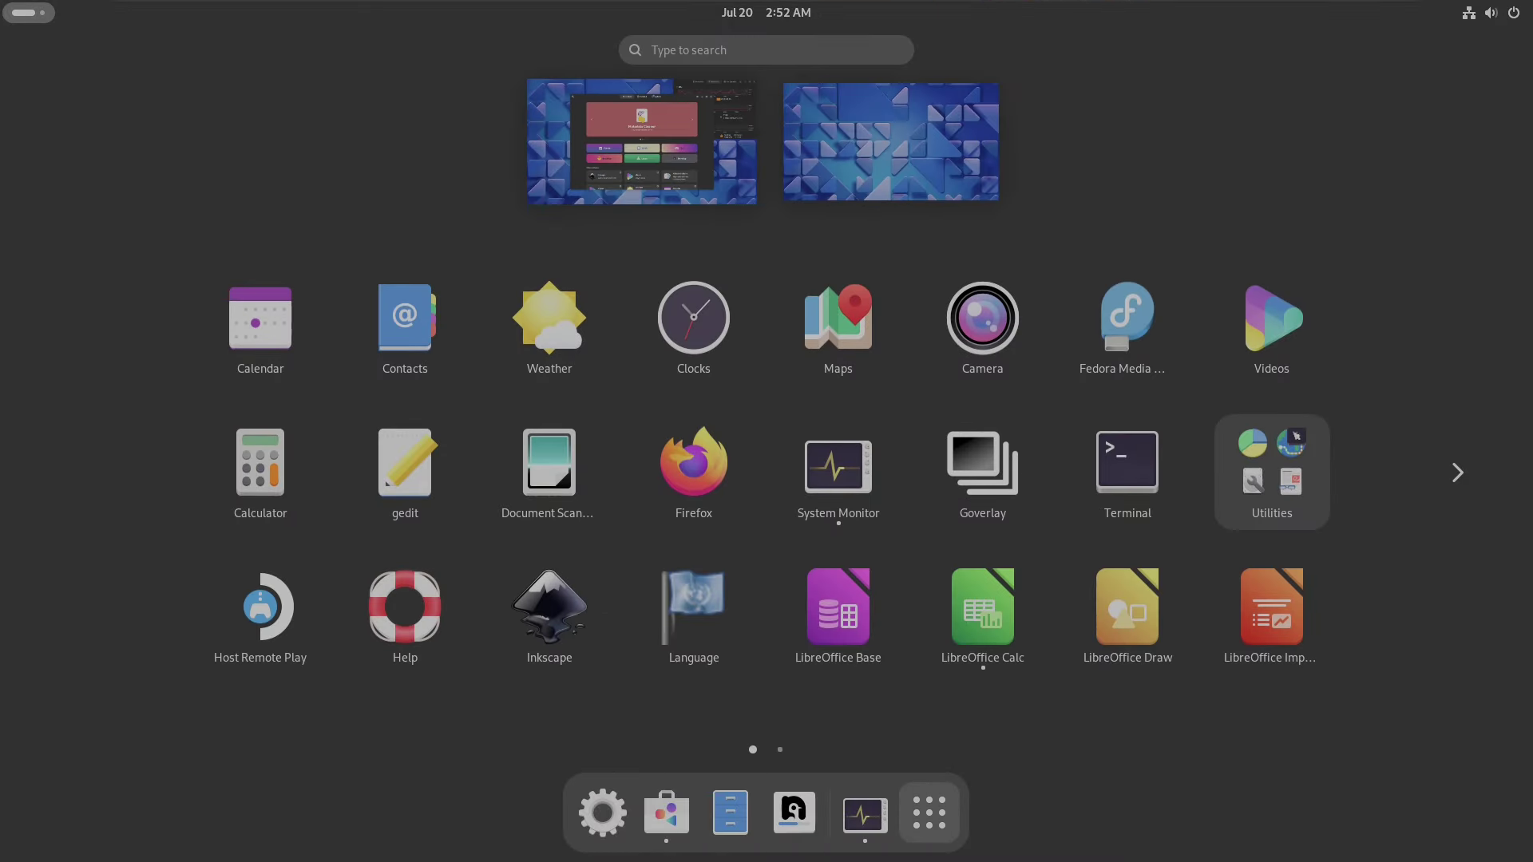
{"action": "left_click", "coordinate": [549, 610]}
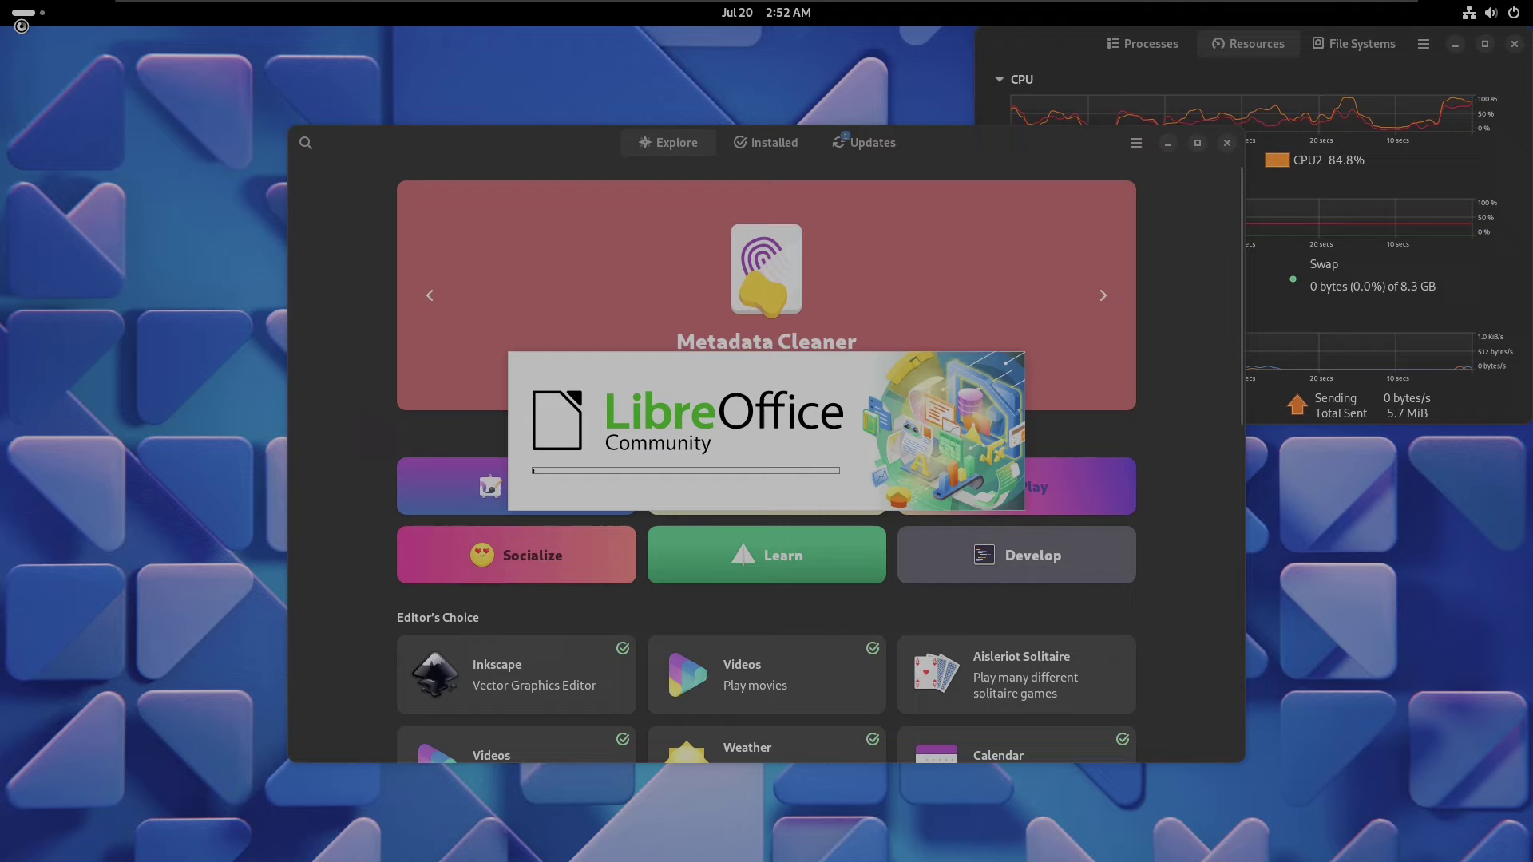
- Launch GNOME Tweaks from the Utilities folder of the application grid and OpenRGB from the grid's second page
{"action": "left_click", "coordinate": [18, 16]}
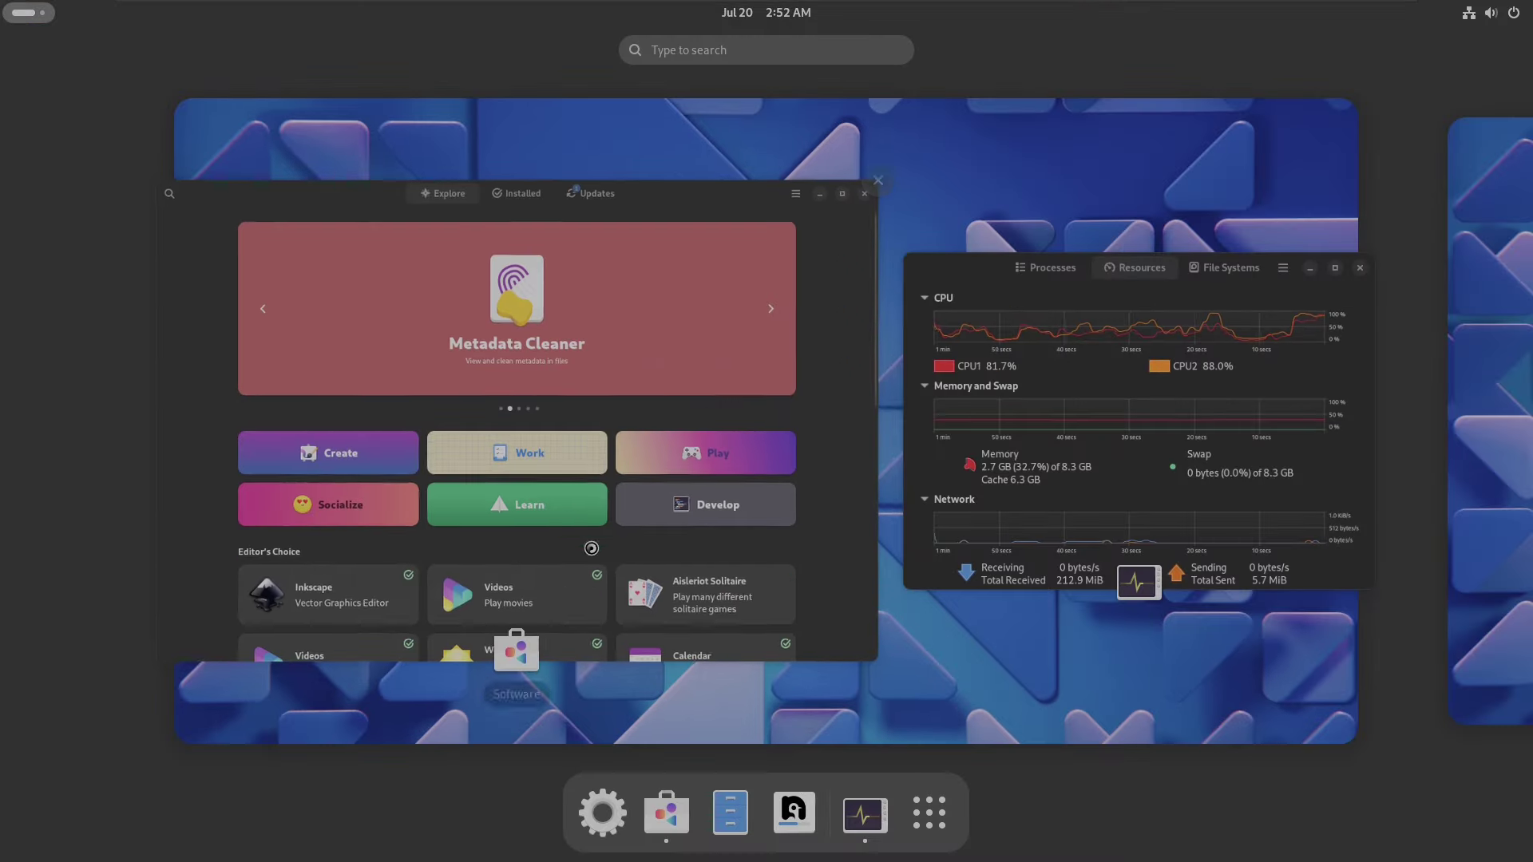
{"action": "left_click", "coordinate": [930, 813]}
{"action": "left_click", "coordinate": [1279, 496]}
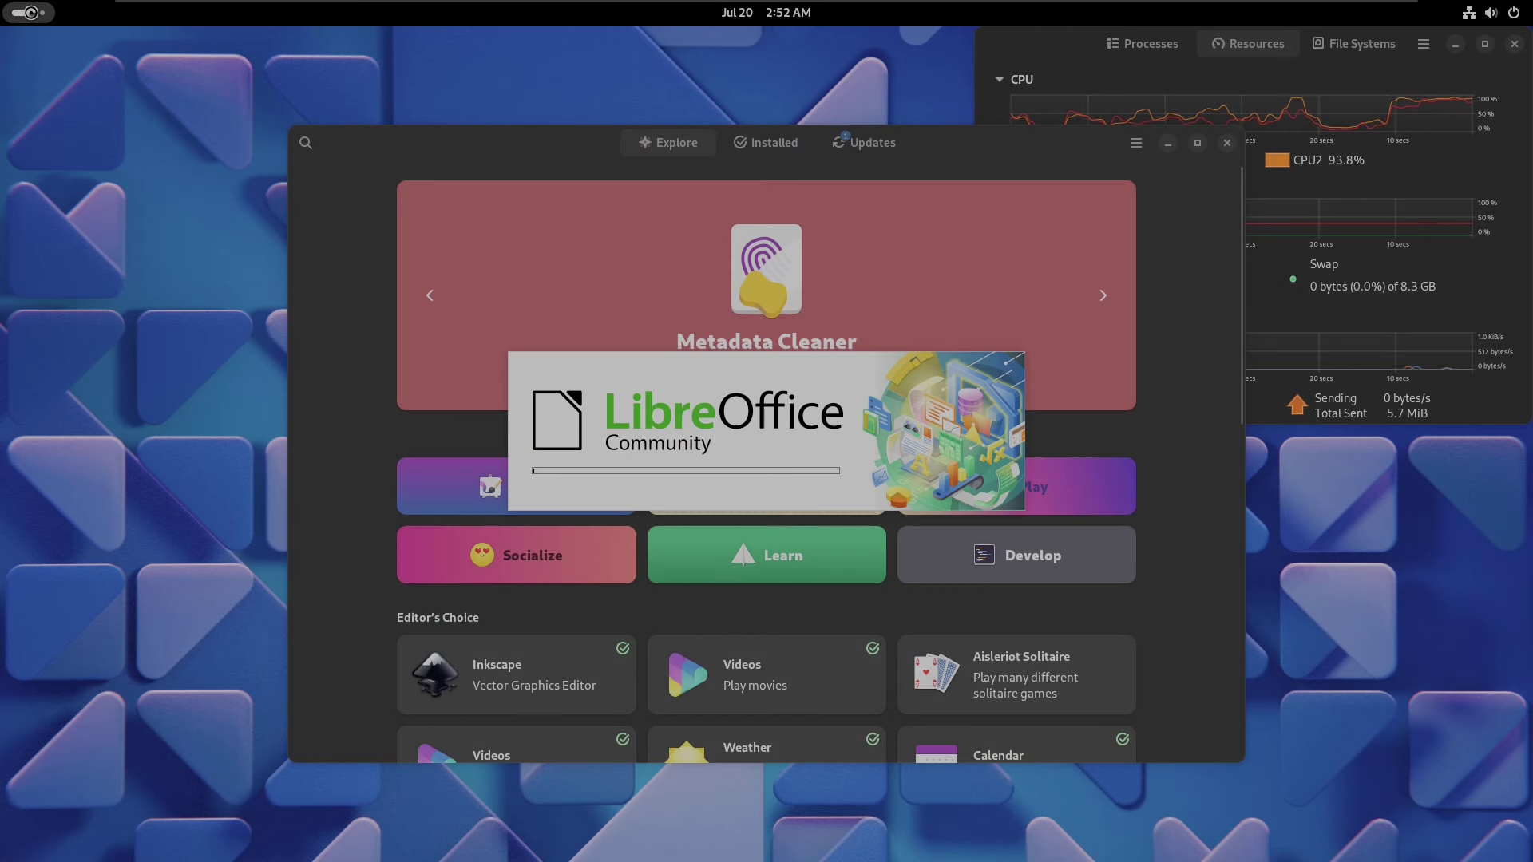
{"action": "left_click", "coordinate": [32, 13]}
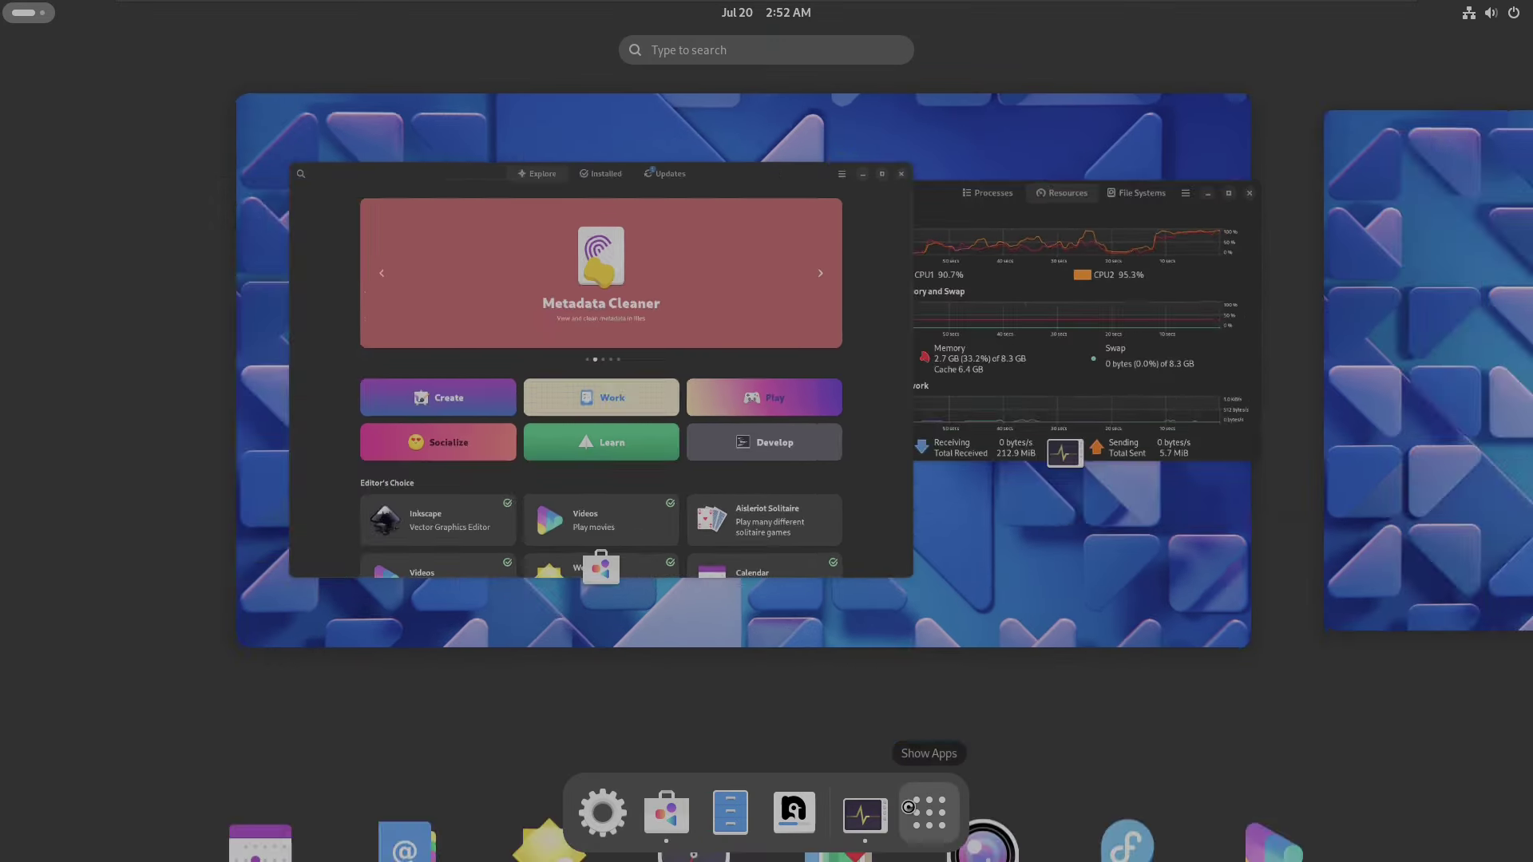
{"action": "left_click", "coordinate": [909, 807]}
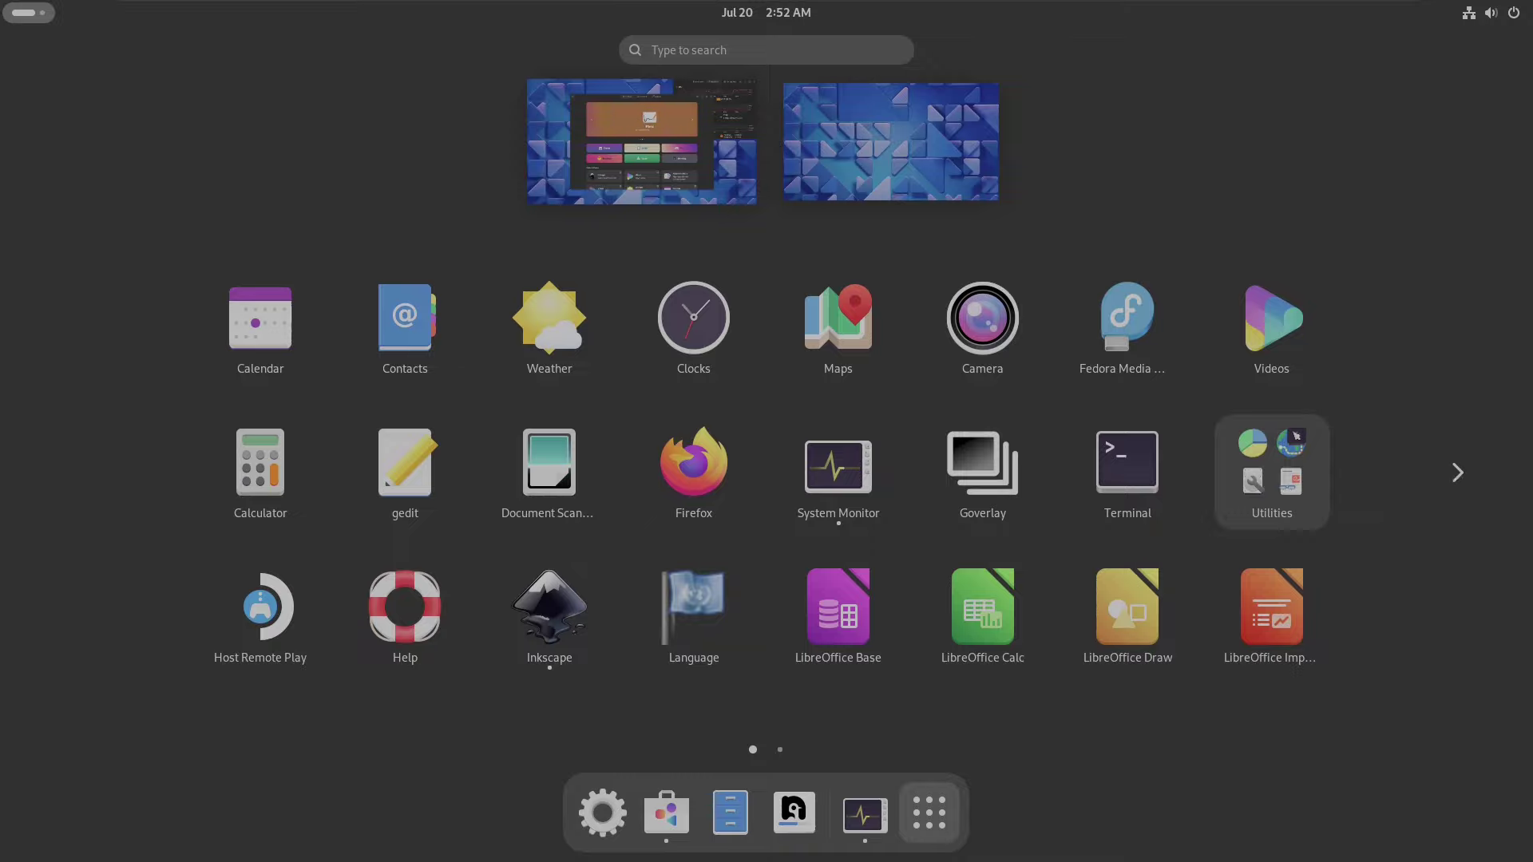
{"action": "left_click", "coordinate": [1457, 472]}
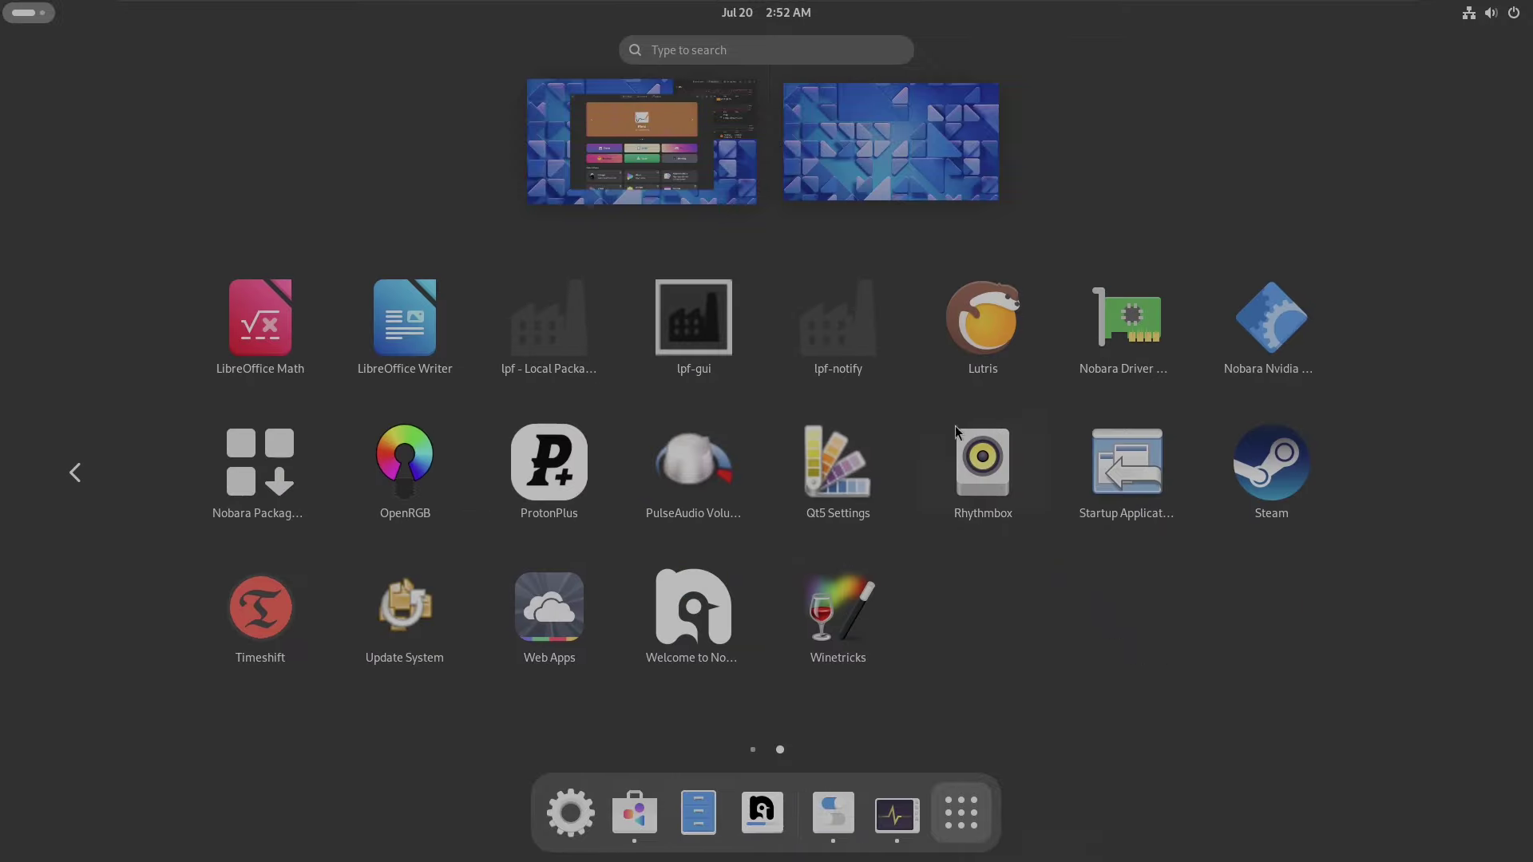
{"action": "left_click", "coordinate": [399, 327]}
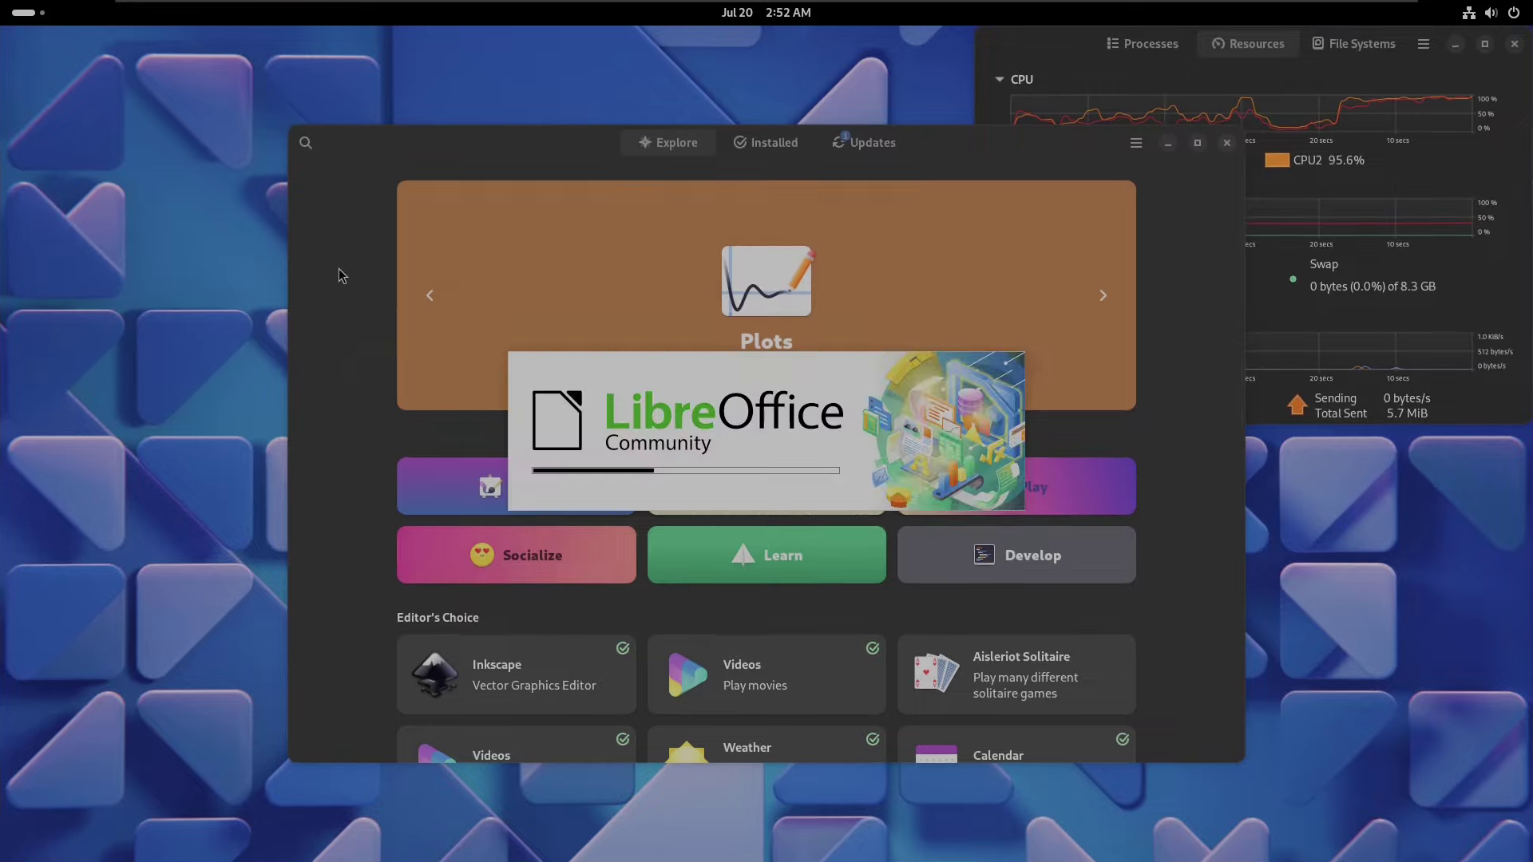
- Launch Goverlay from the application grid
{"action": "left_click", "coordinate": [33, 14]}
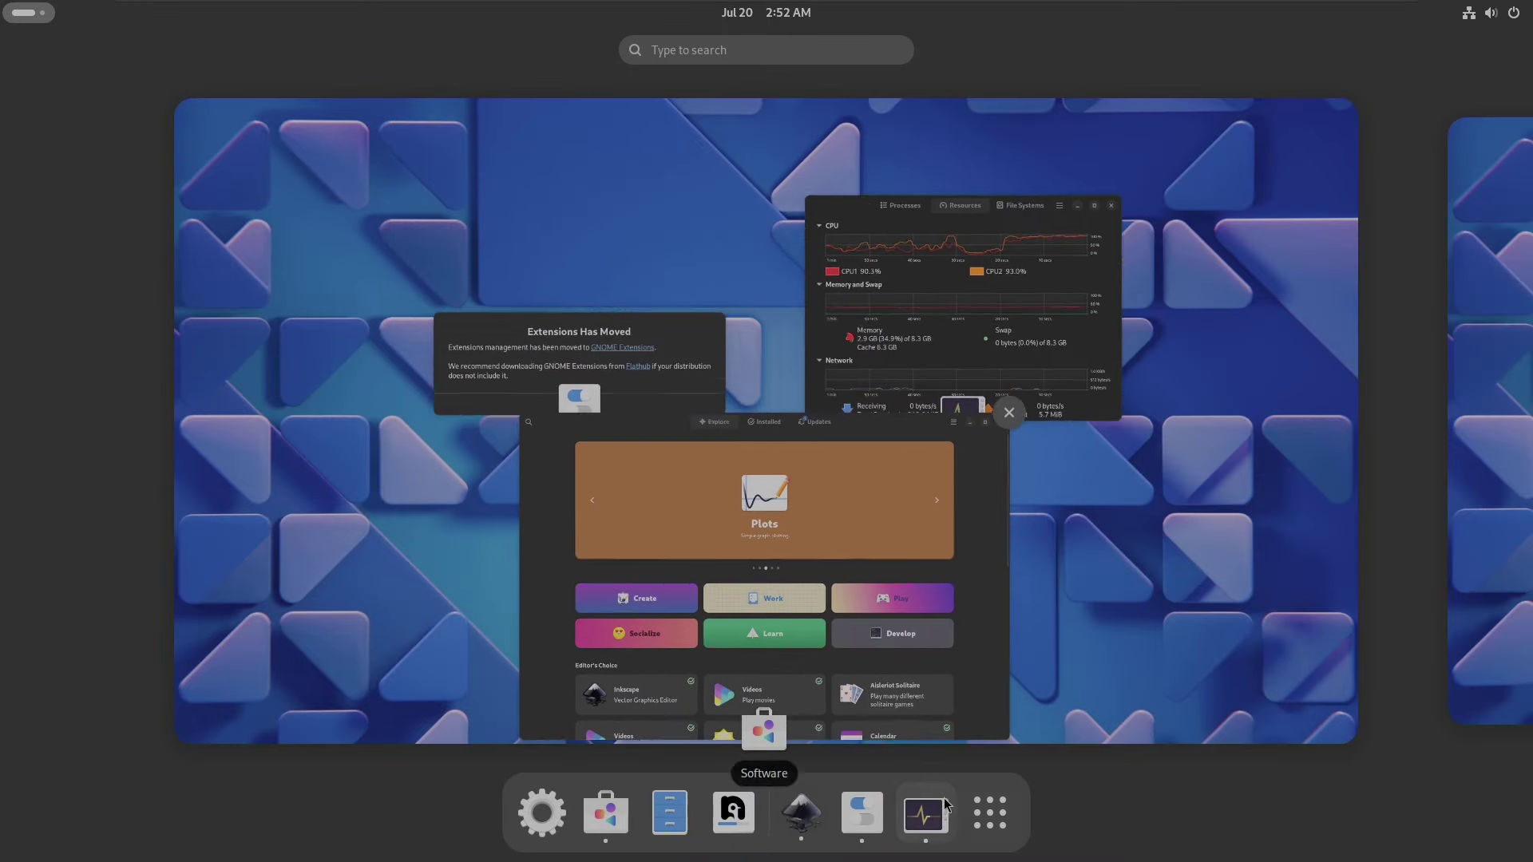
{"action": "left_click", "coordinate": [942, 796]}
{"action": "left_click", "coordinate": [39, 16]}
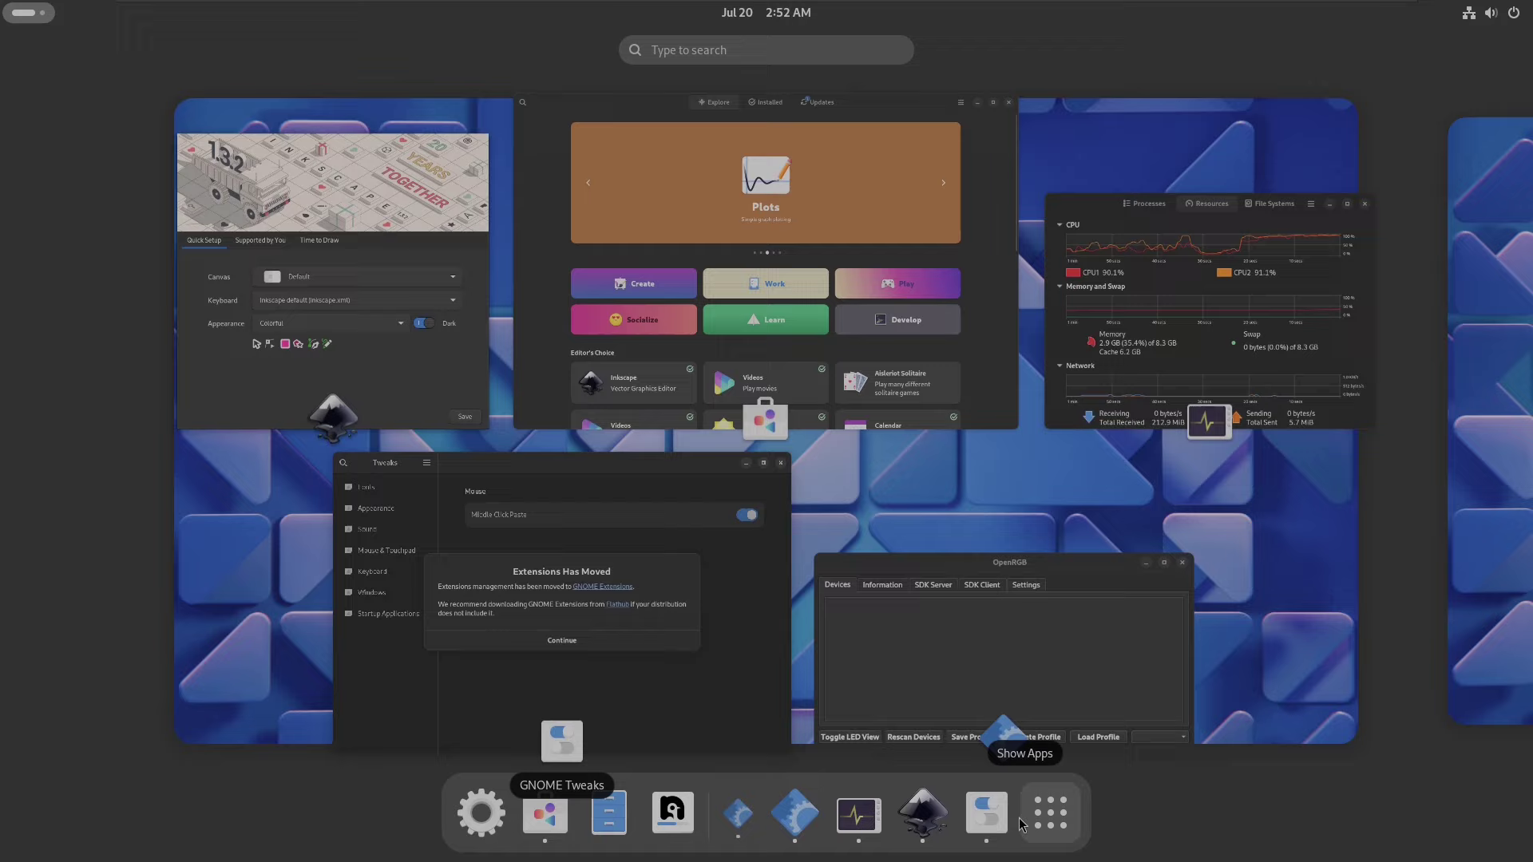
{"action": "left_click", "coordinate": [1017, 815]}
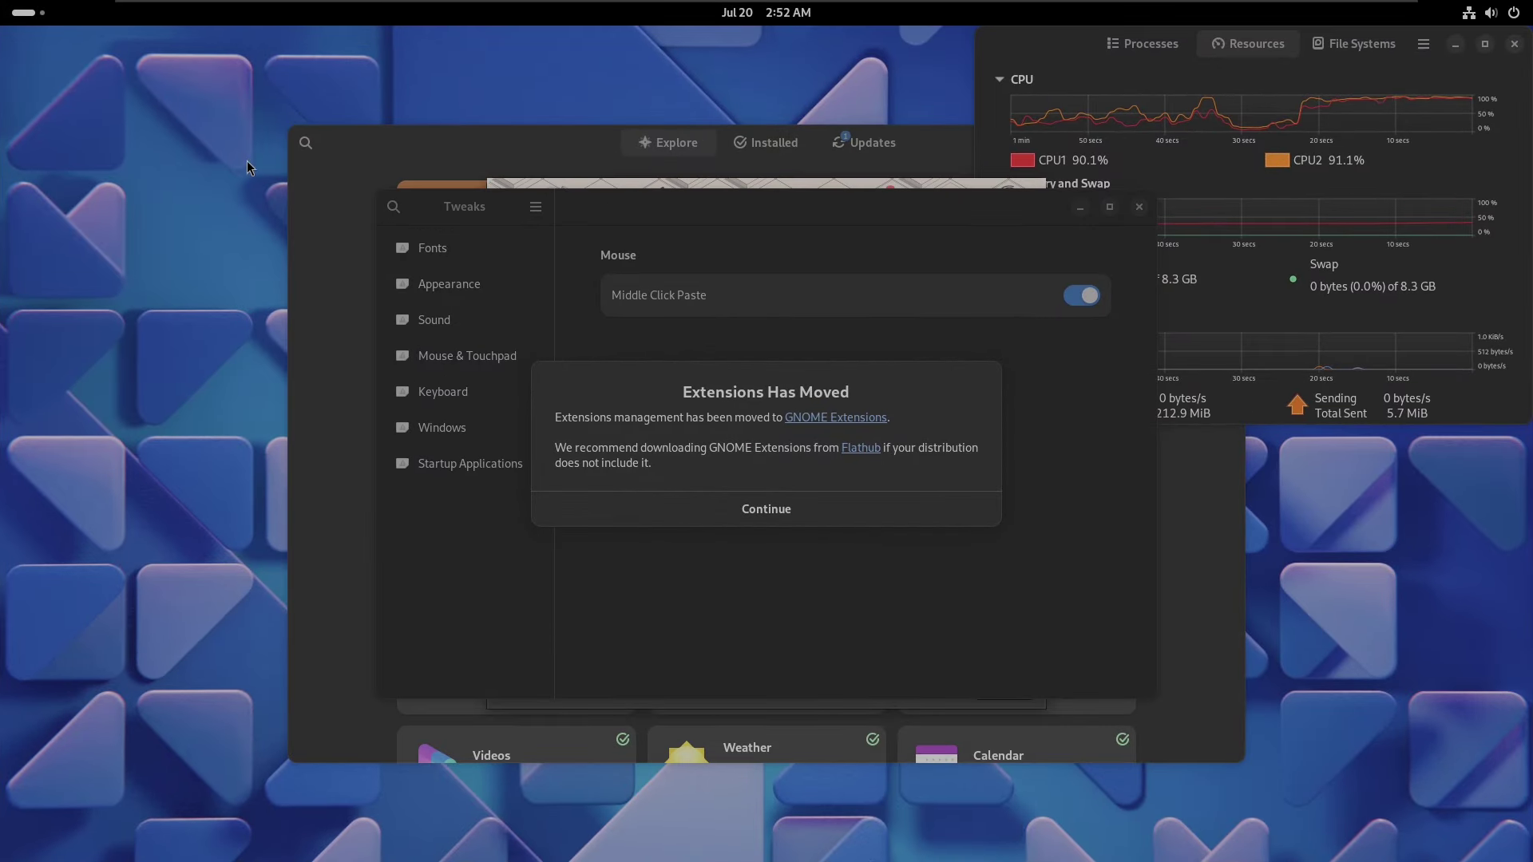
{"action": "left_click", "coordinate": [34, 11]}
{"action": "left_click", "coordinate": [1057, 812]}
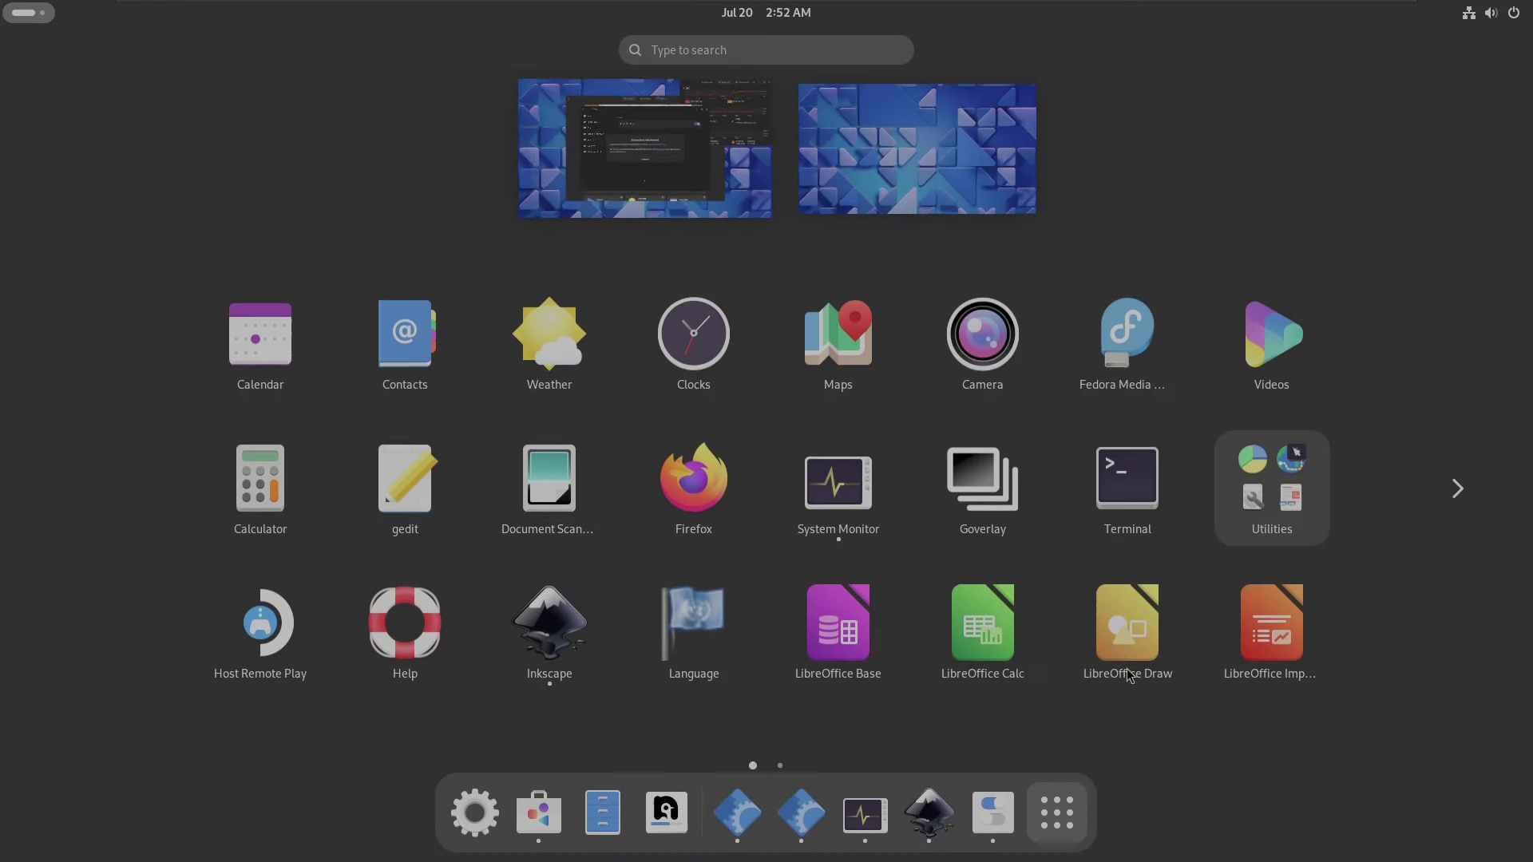
{"action": "left_click", "coordinate": [1001, 500]}
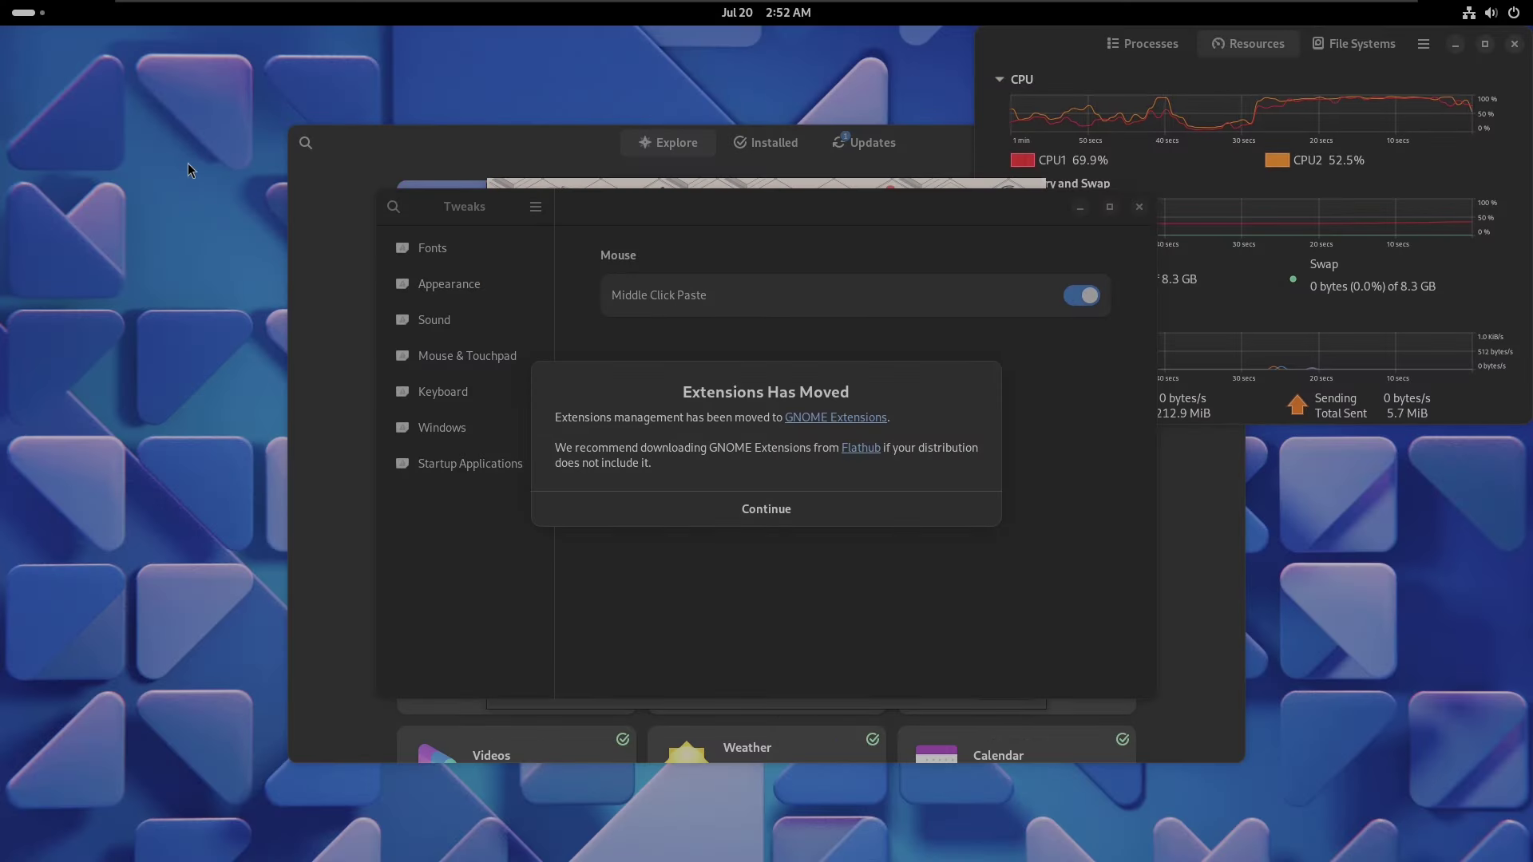
- Launch ProtonPlus and Steam from the second page of the application grid
{"action": "left_click", "coordinate": [34, 12]}
{"action": "left_click", "coordinate": [1025, 813]}
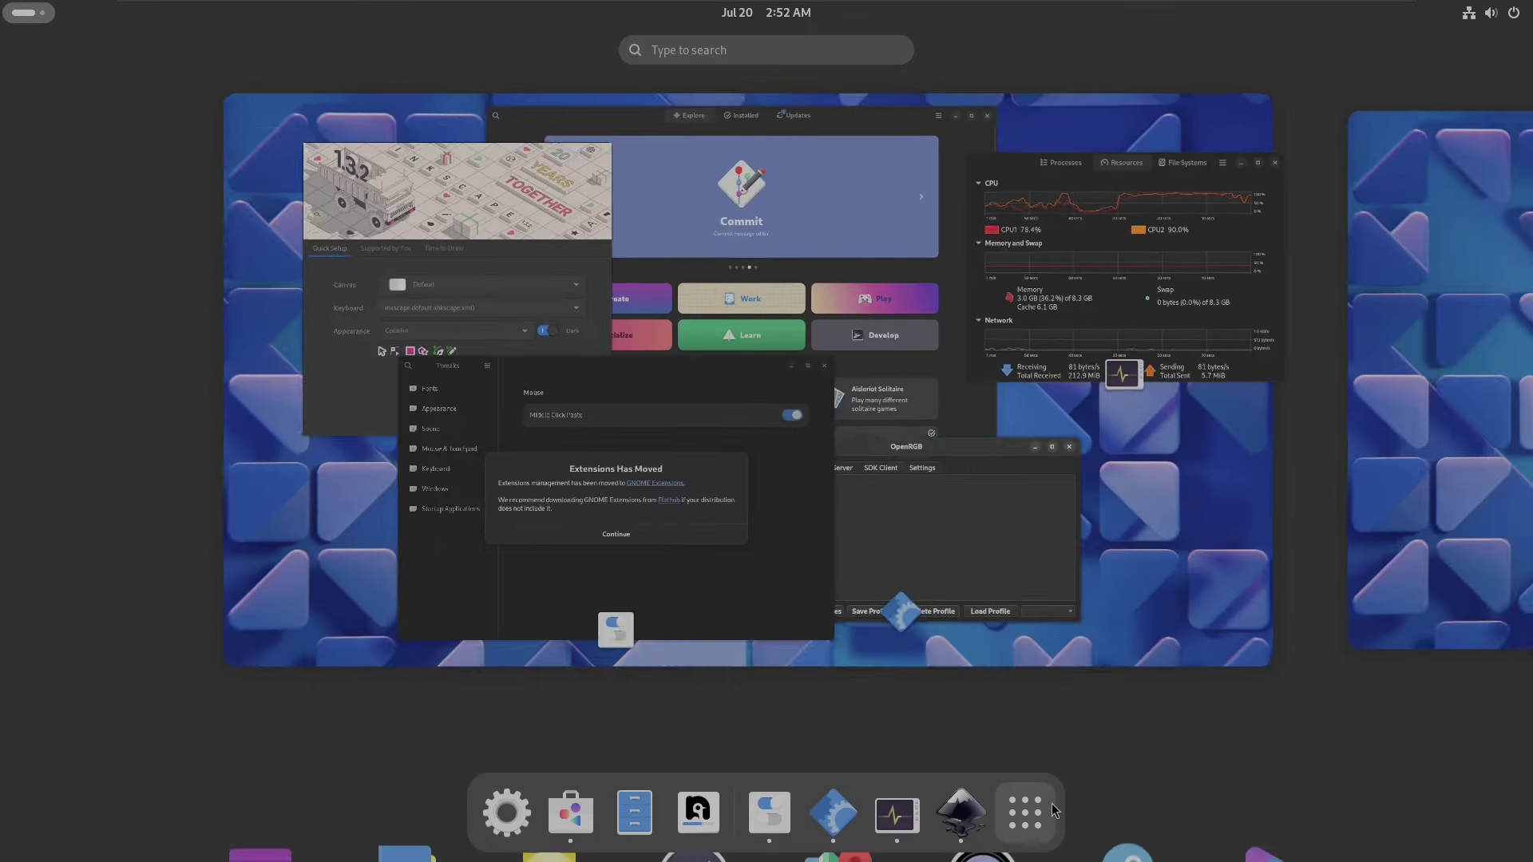
{"action": "left_click", "coordinate": [1458, 476]}
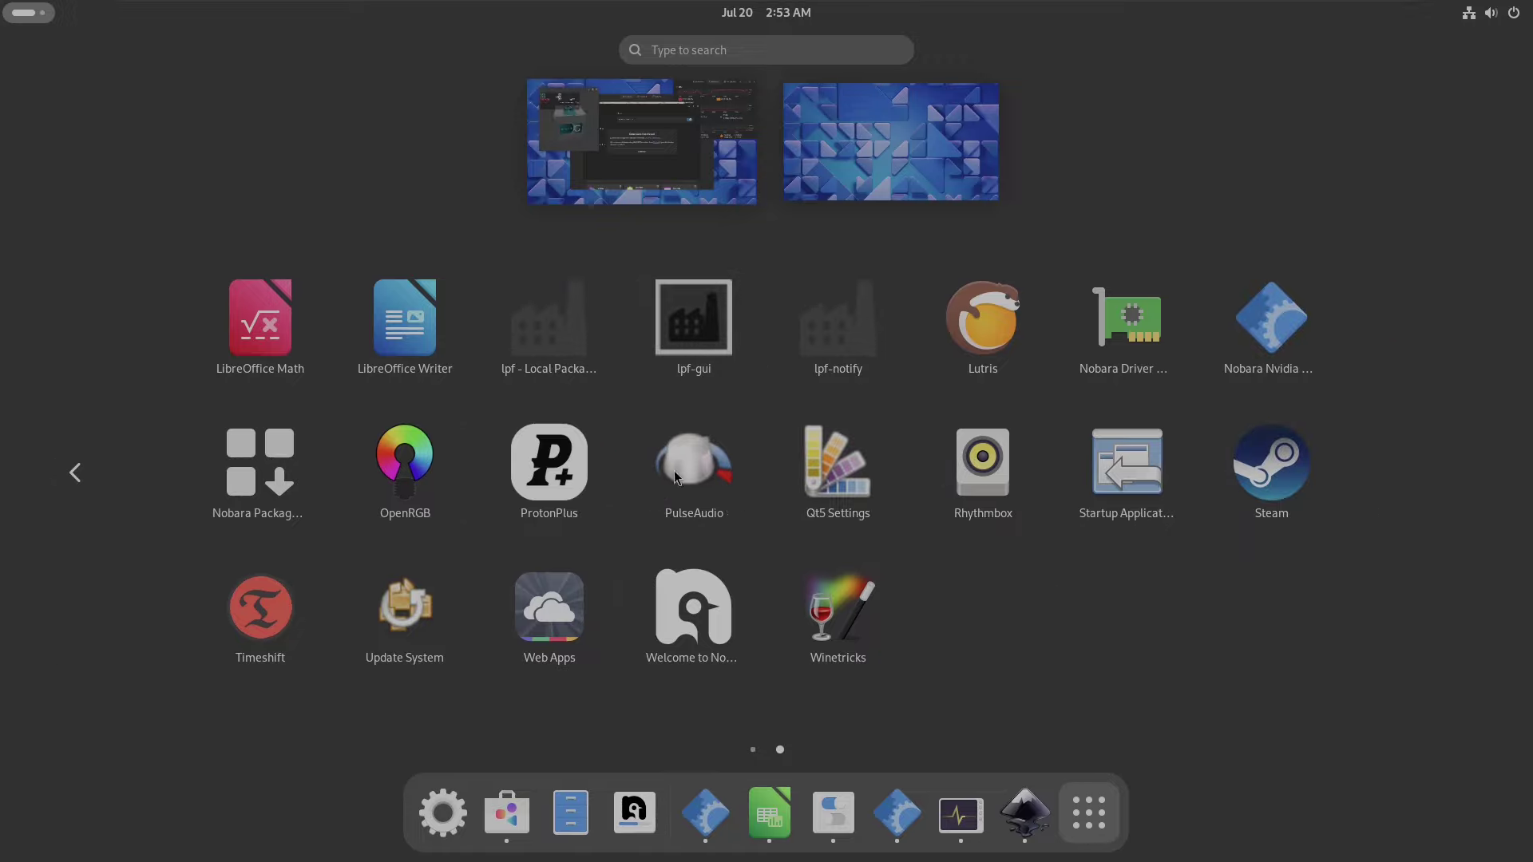
{"action": "left_click", "coordinate": [570, 493]}
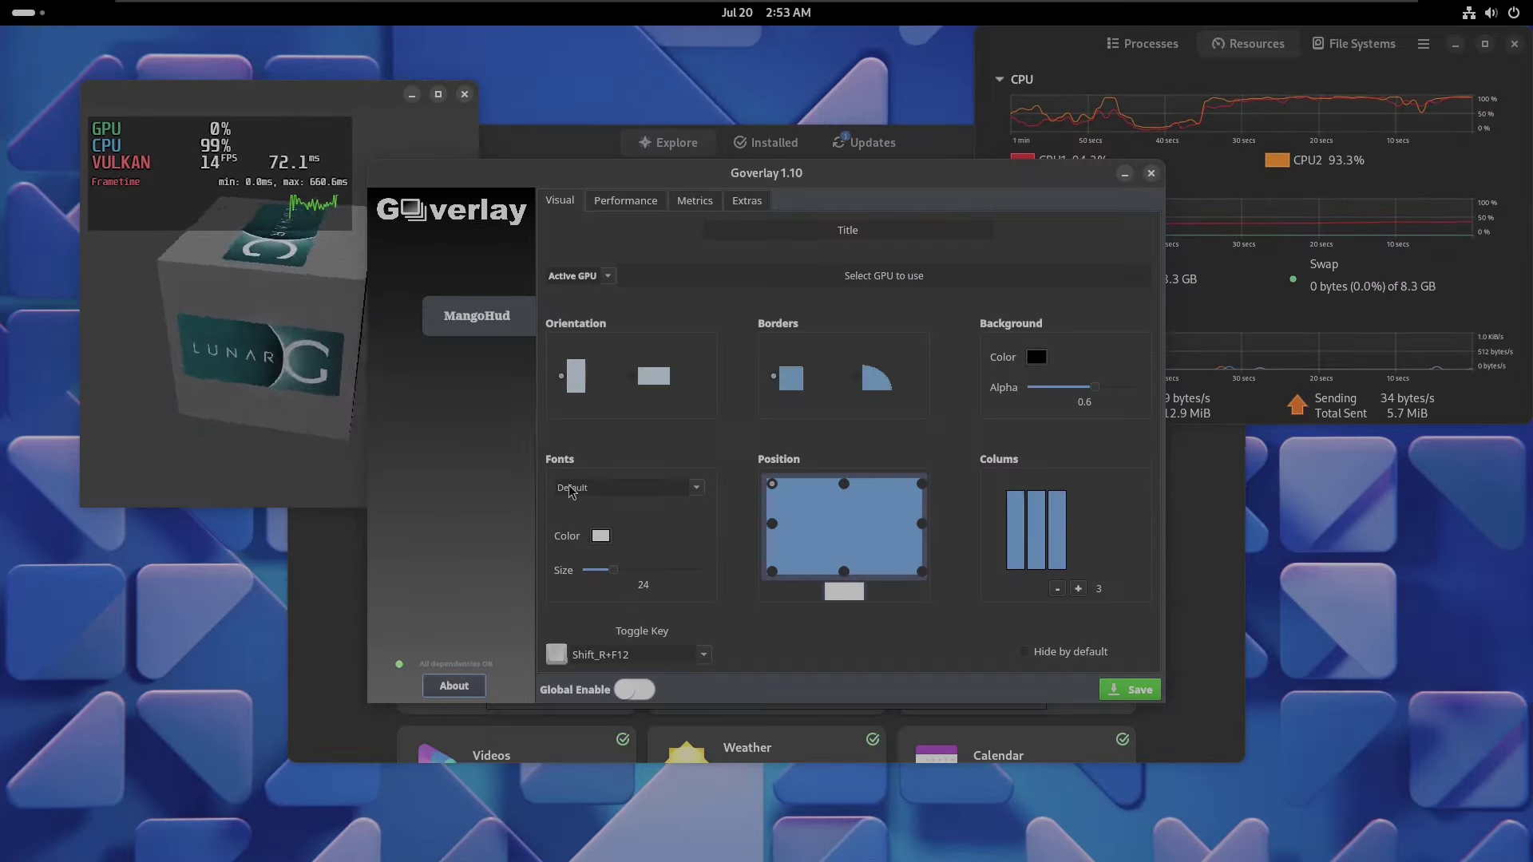
{"action": "left_click", "coordinate": [31, 15]}
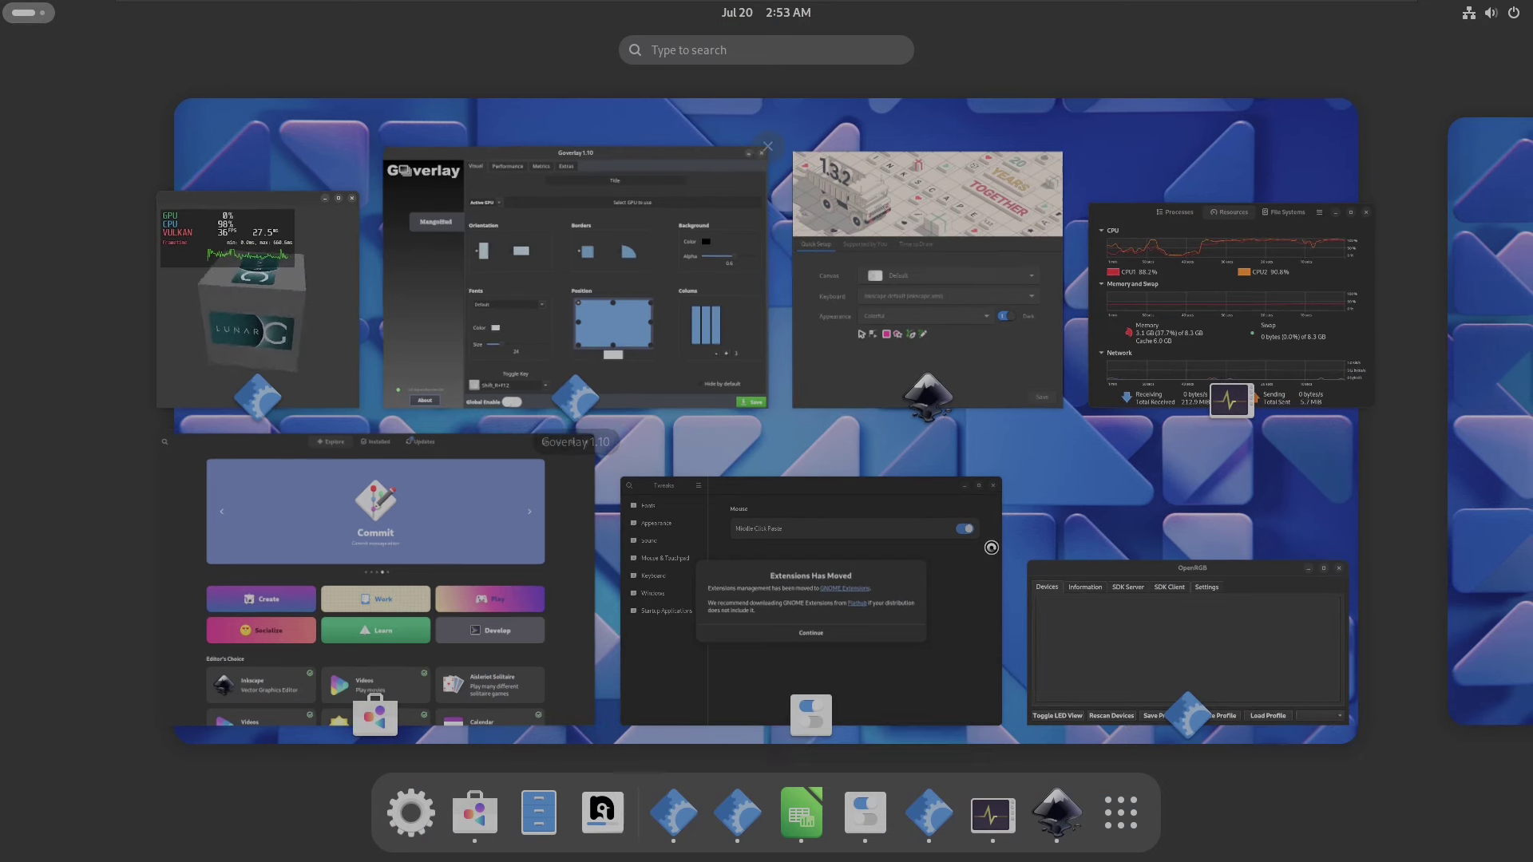
{"action": "left_click", "coordinate": [1128, 826]}
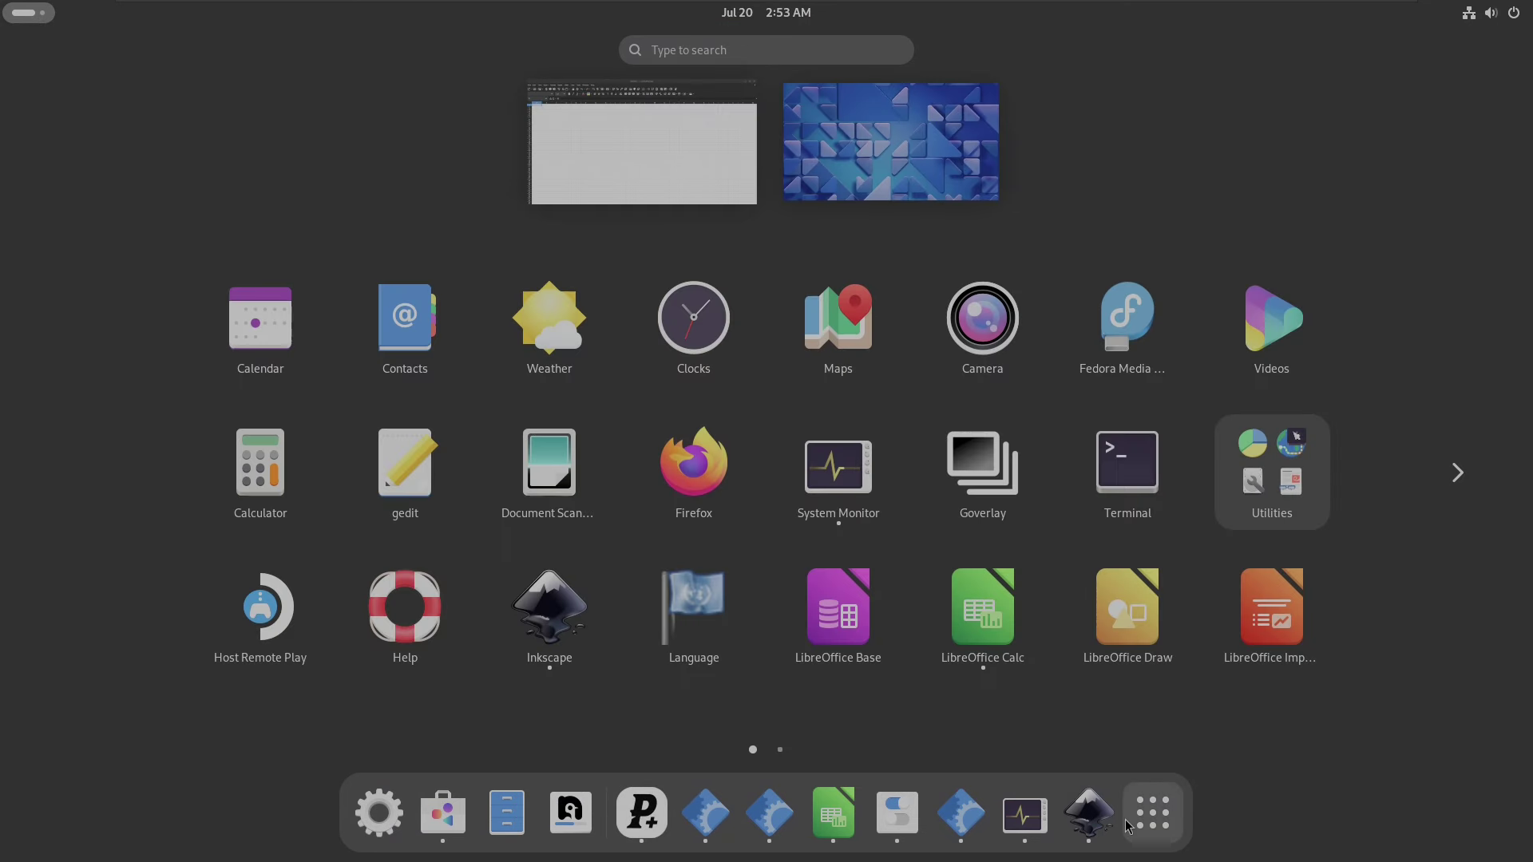
{"action": "left_click", "coordinate": [1456, 473]}
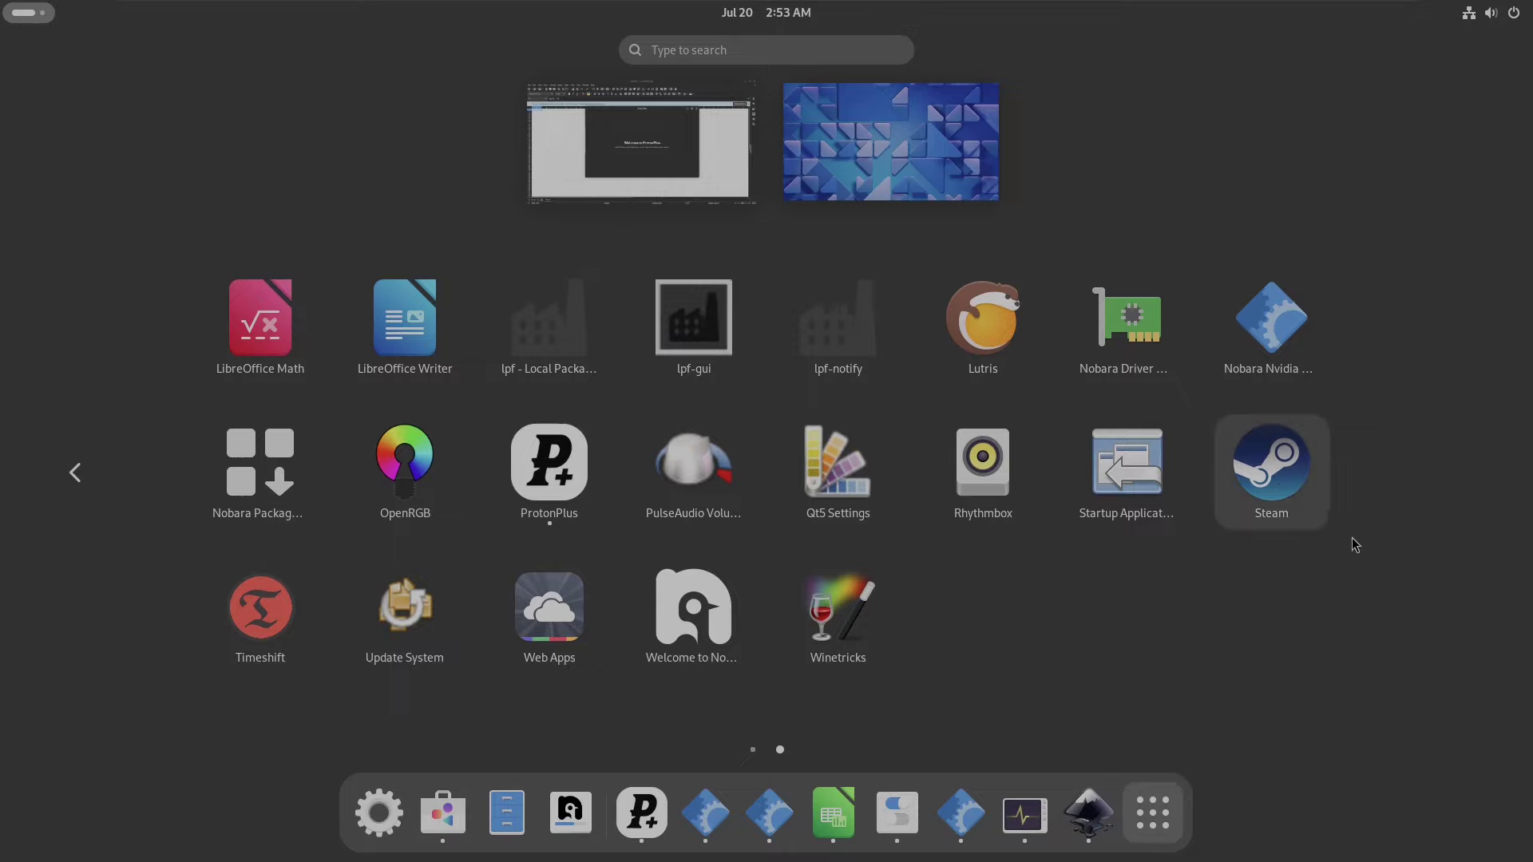
{"action": "left_click", "coordinate": [1287, 481]}
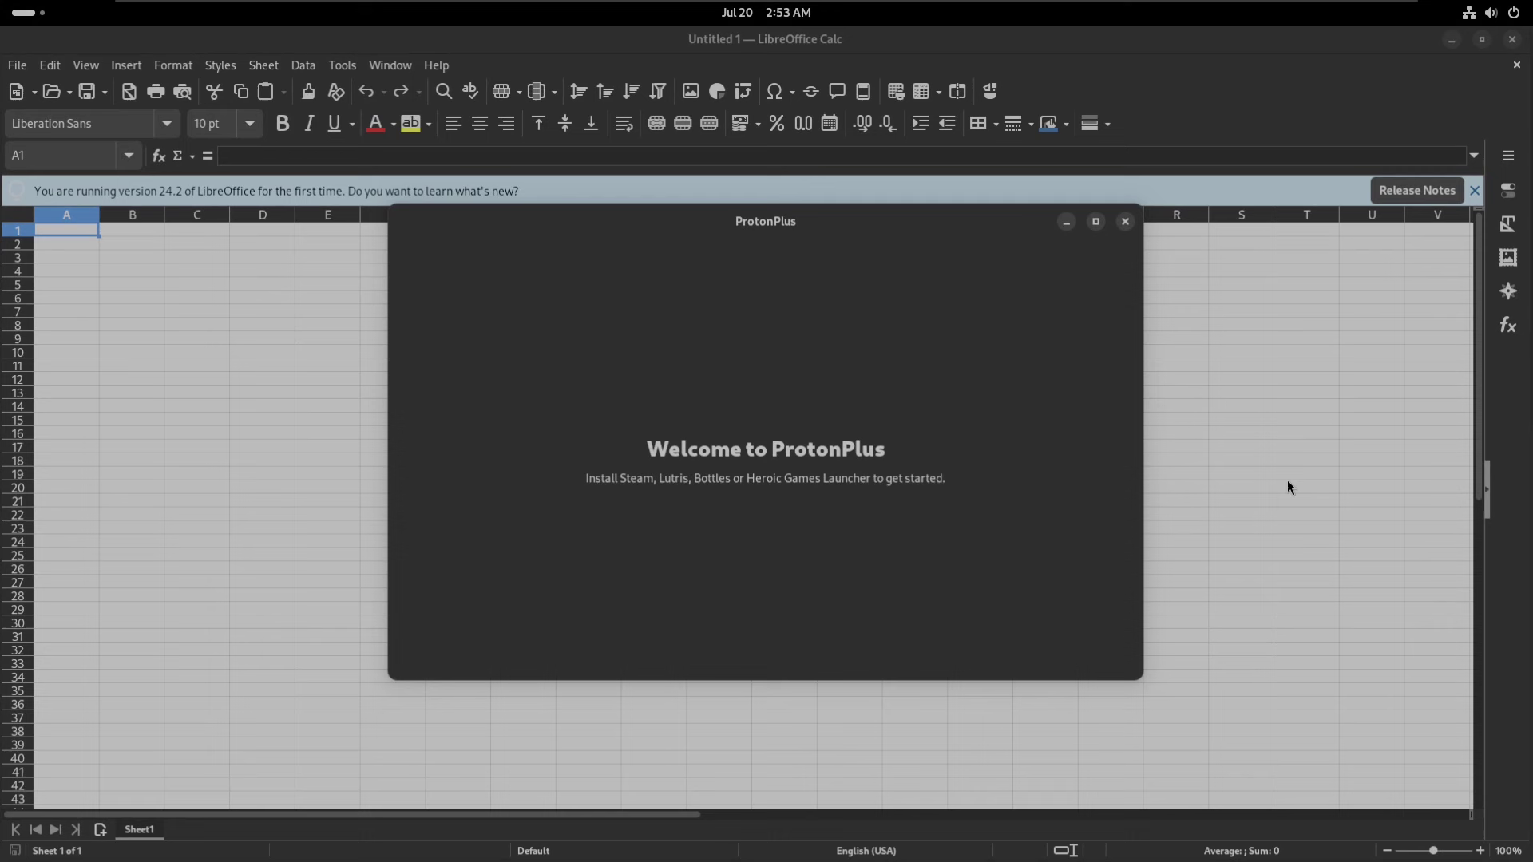
- Launch Nobara Package Manager from the second page of the application grid
{"action": "left_click", "coordinate": [26, 22]}
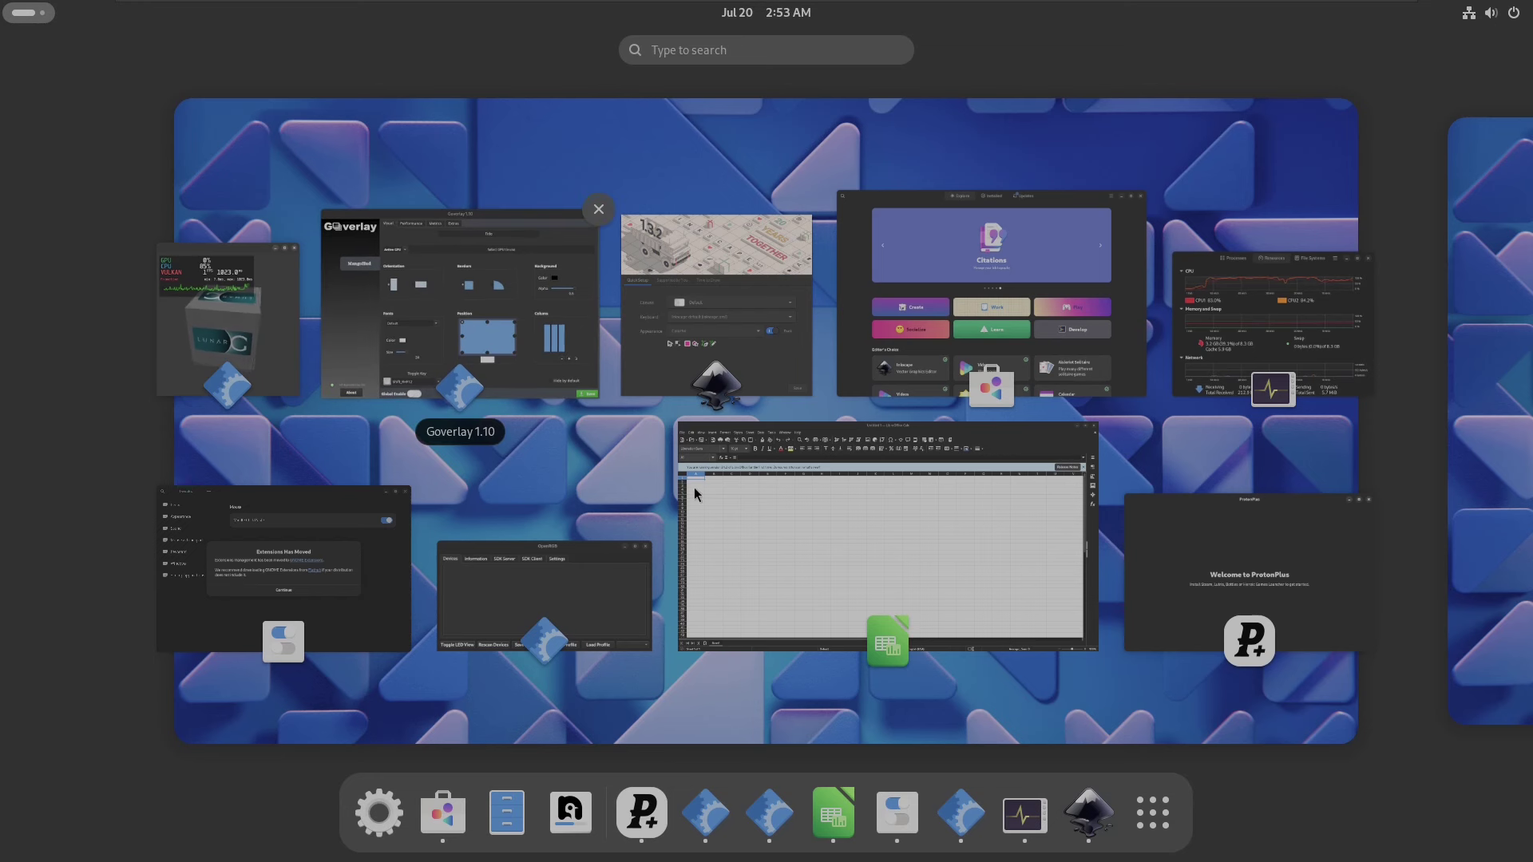
{"action": "left_click", "coordinate": [1158, 811]}
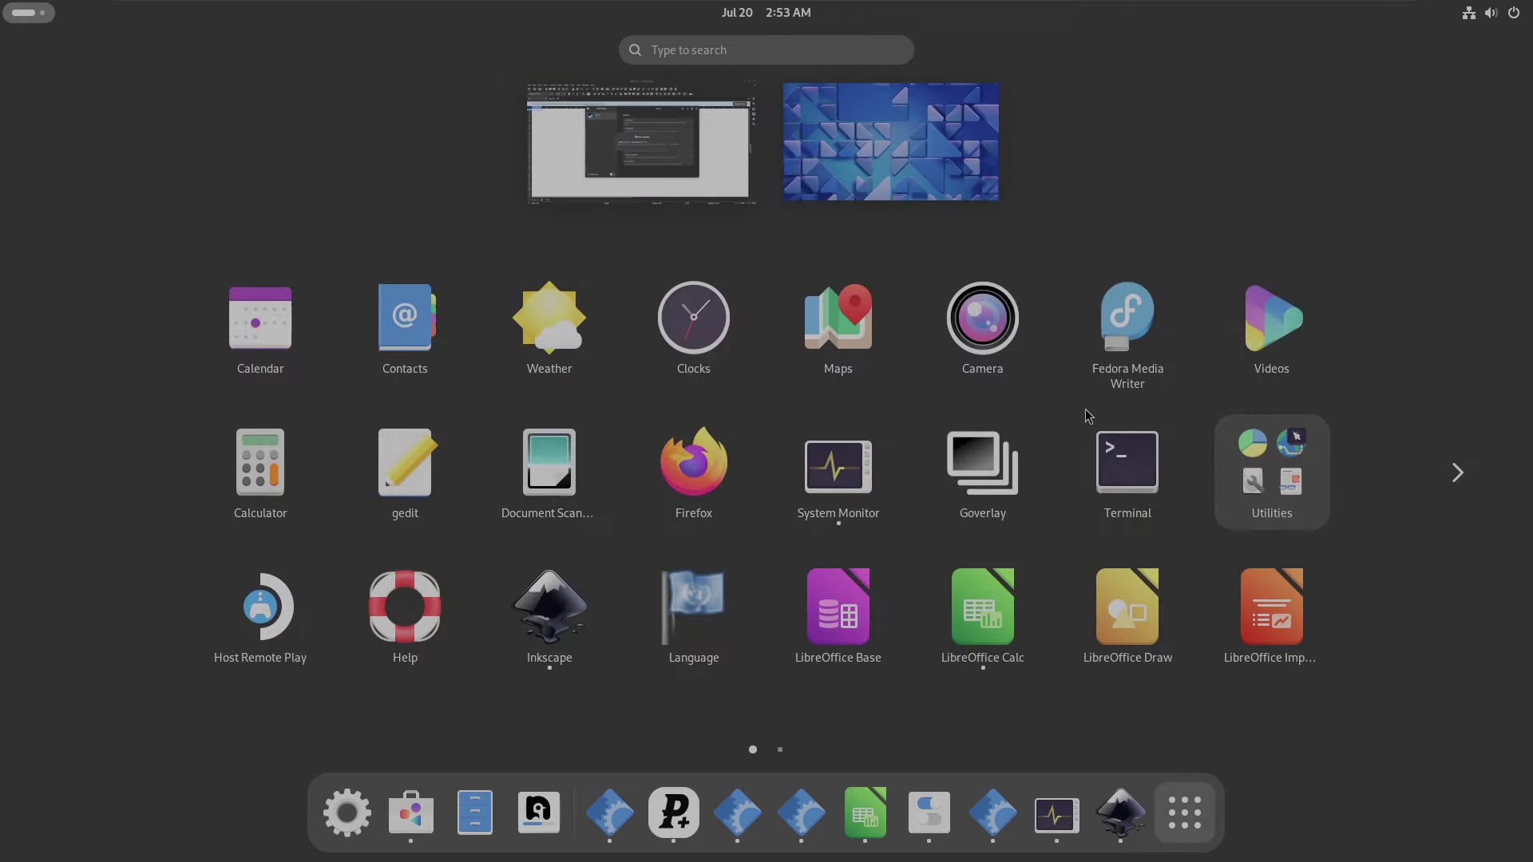
{"action": "left_click", "coordinate": [1456, 474]}
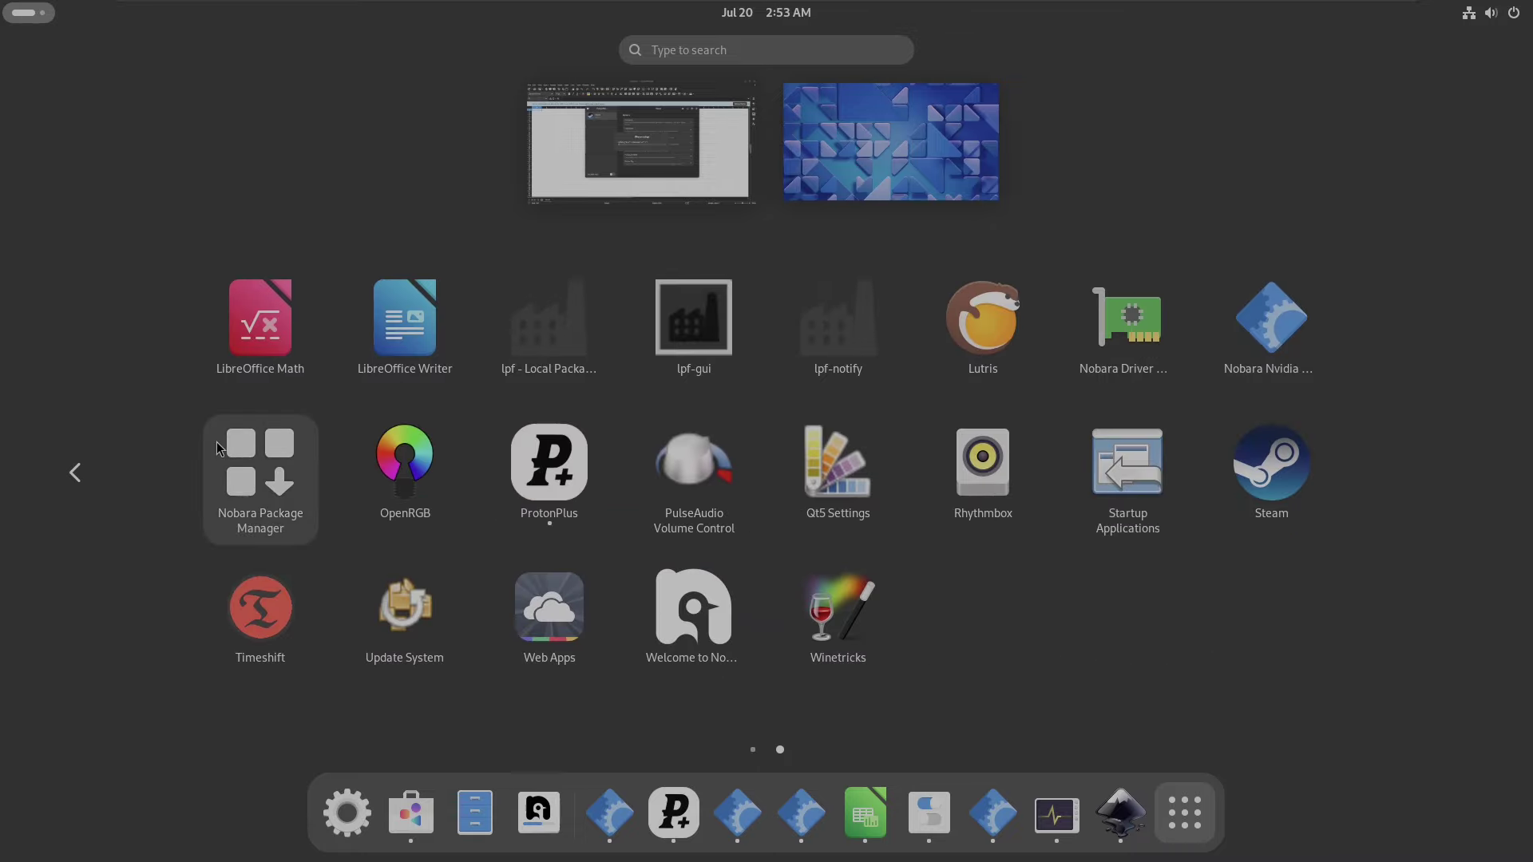
{"action": "left_click", "coordinate": [266, 495]}
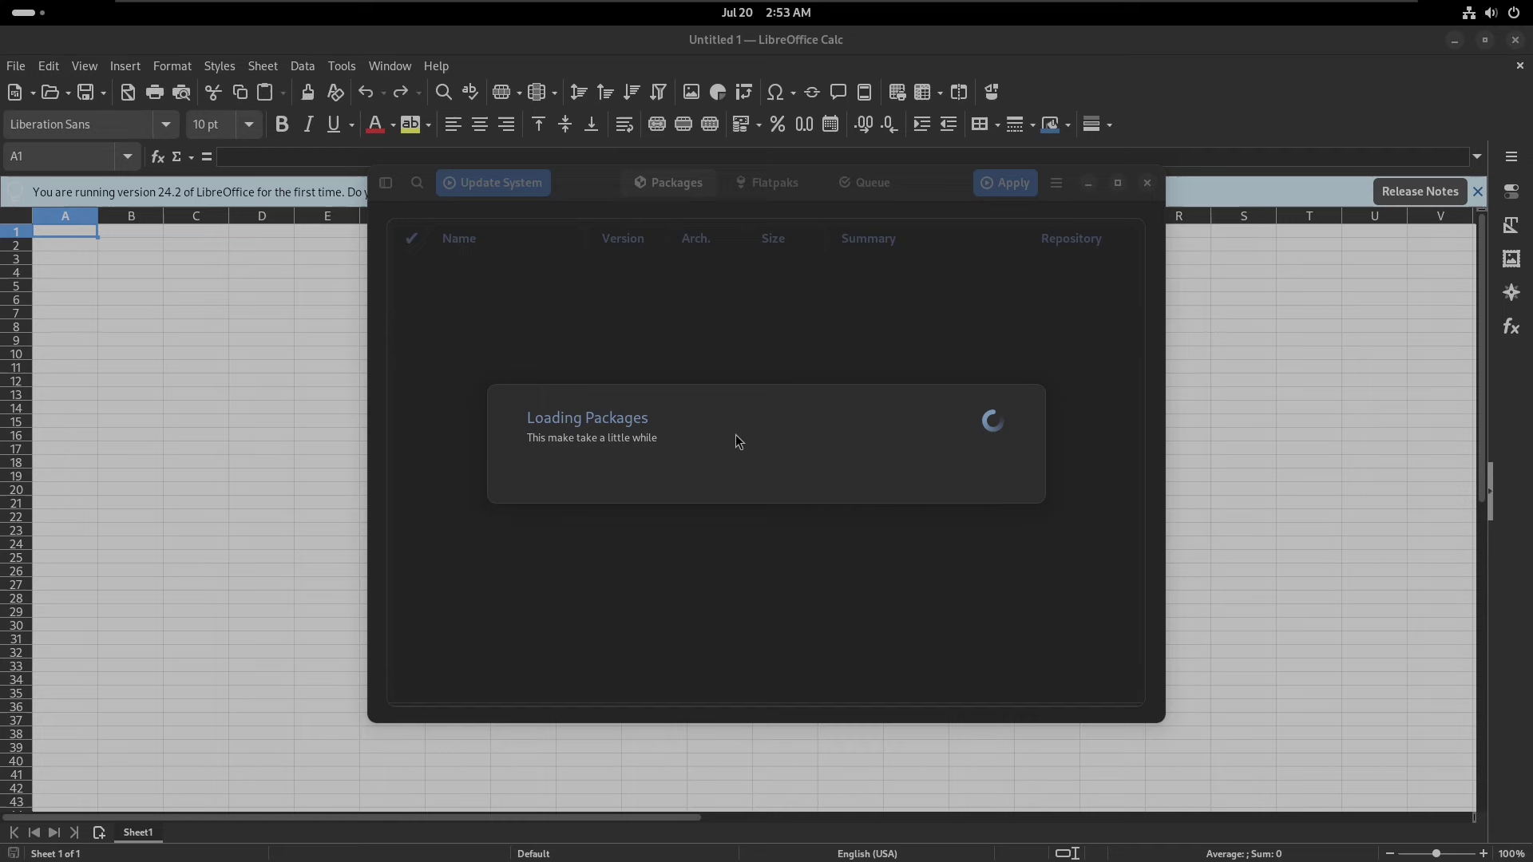
- Switch to System Monitor, examine the resource graphs and running processes in a maximized window, and restore its previous size
{"action": "left_click", "coordinate": [45, 16]}
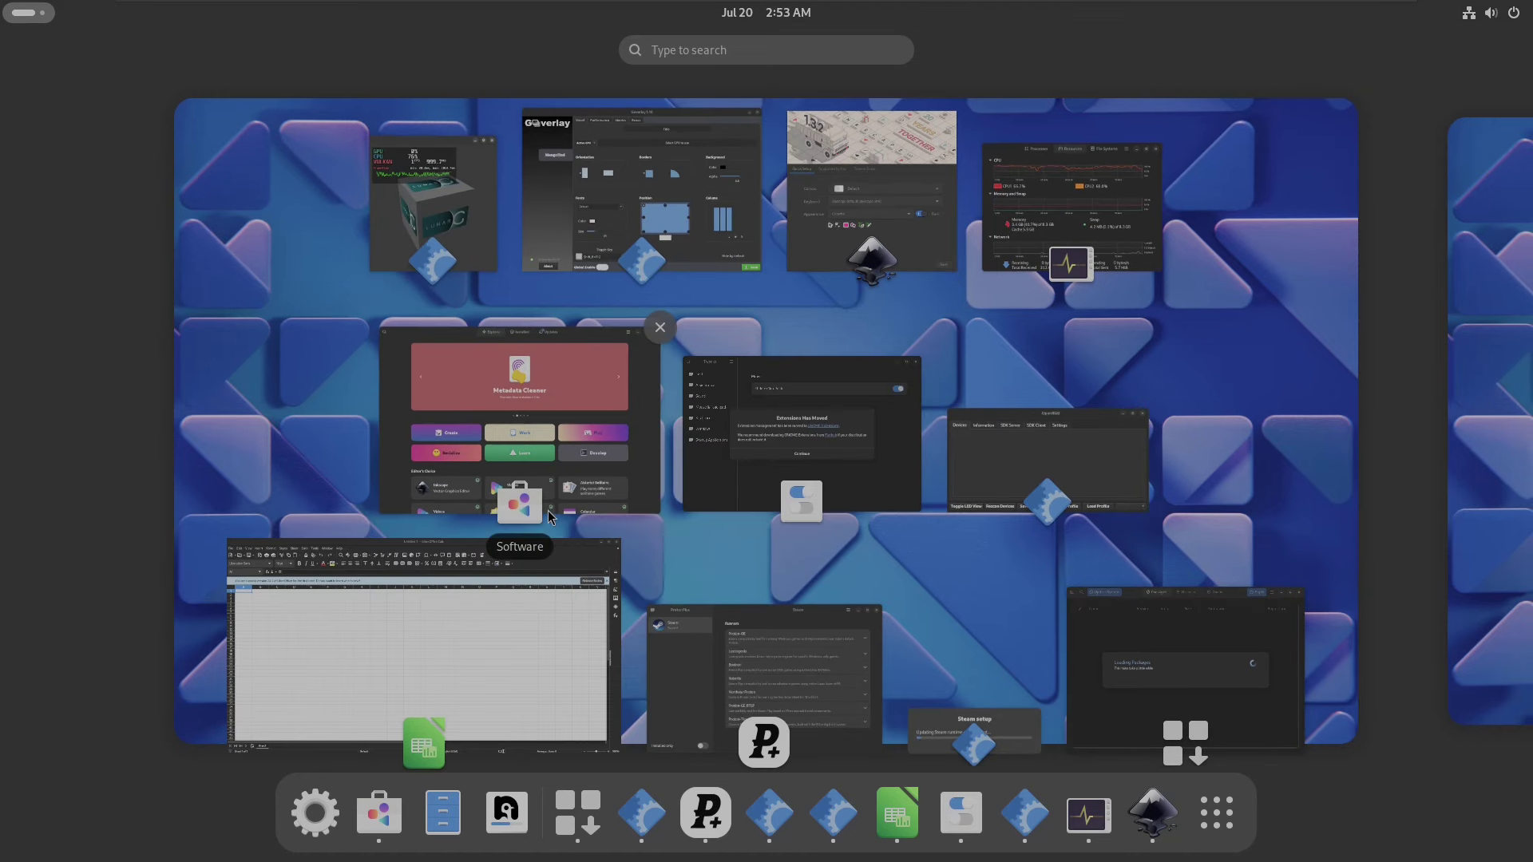
{"action": "left_click", "coordinate": [1022, 229]}
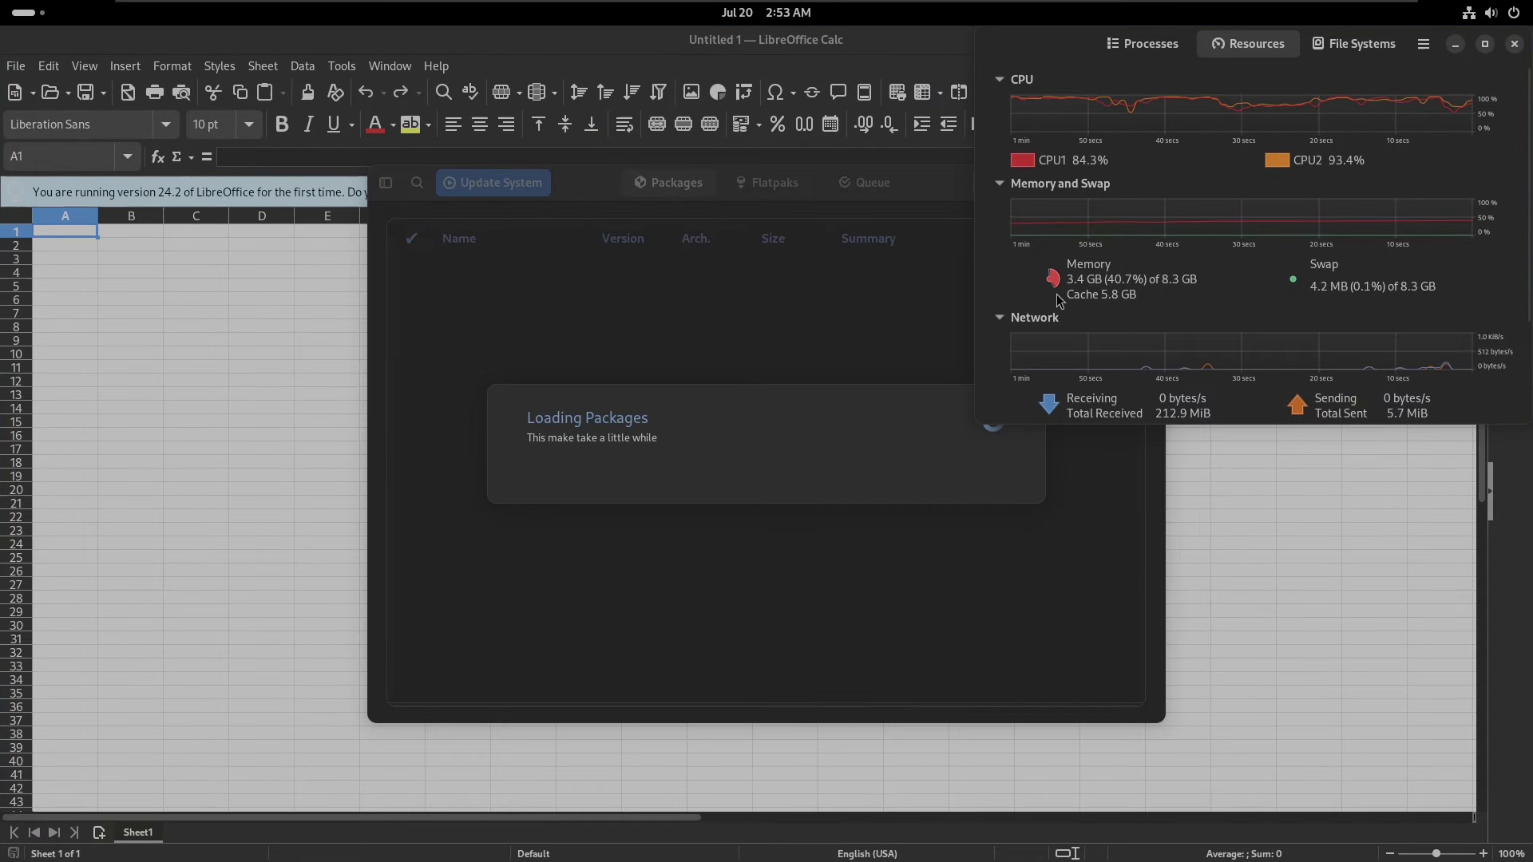
{"action": "left_click", "coordinate": [1484, 46]}
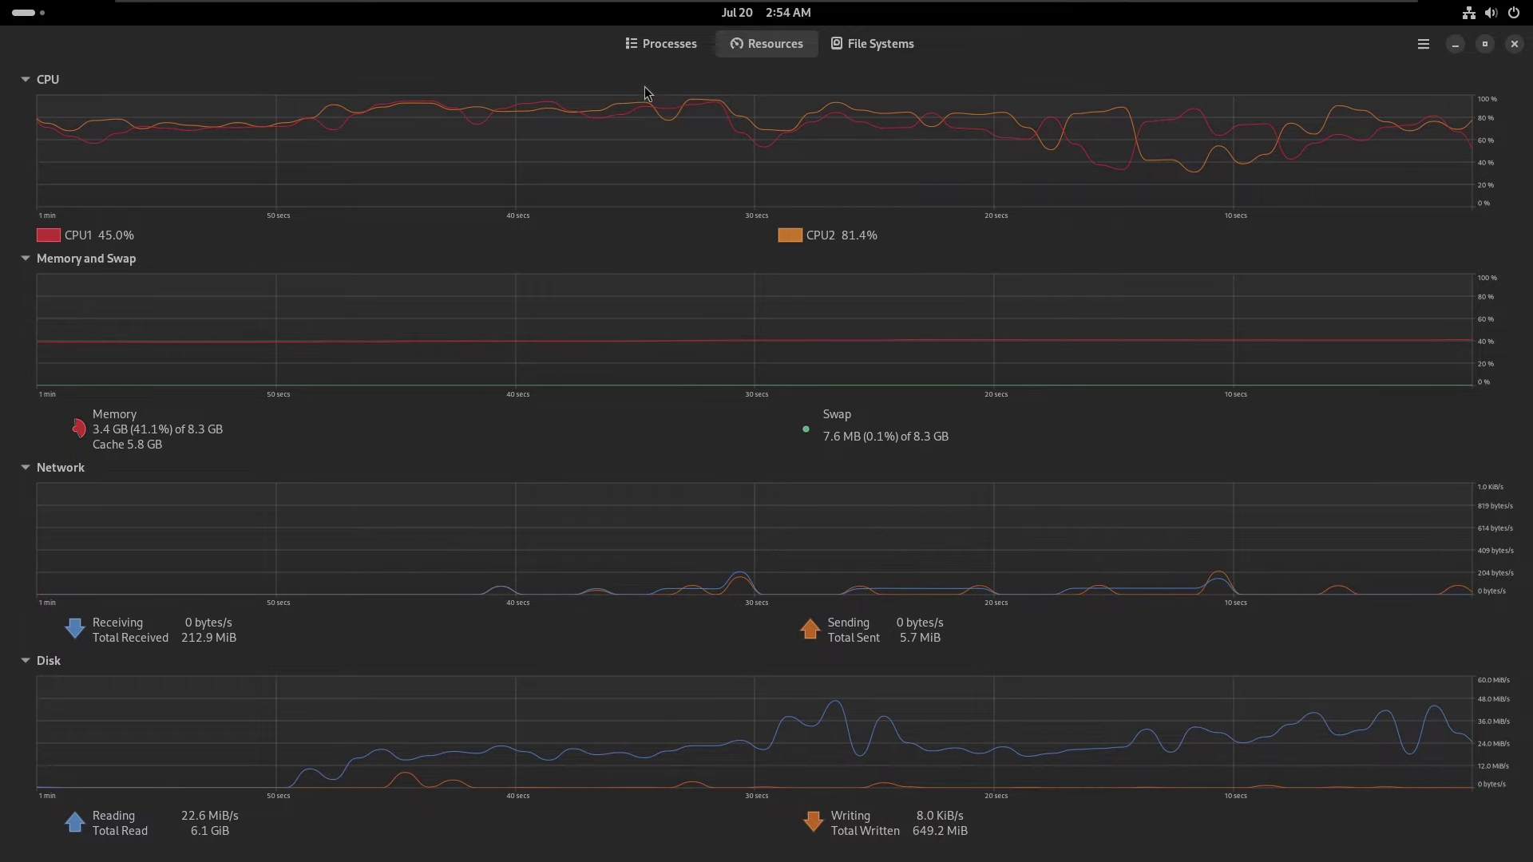
{"action": "left_click", "coordinate": [649, 49]}
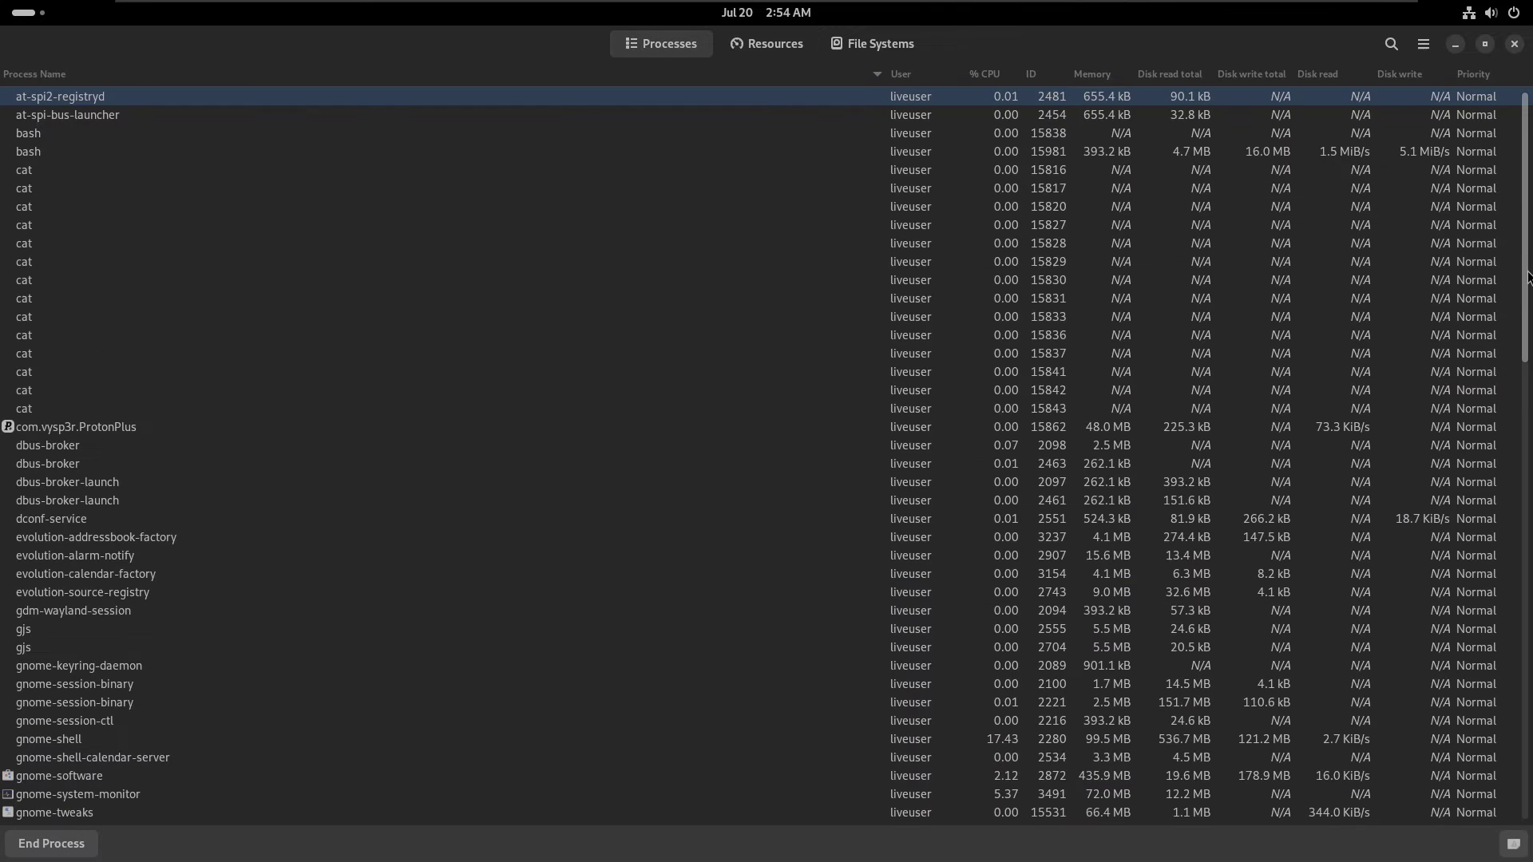
{"action": "scroll", "coordinate": [1511, 493], "scroll_direction": "down", "scroll_amount": 20}
{"action": "scroll", "coordinate": [1472, 230], "scroll_direction": "up", "scroll_amount": 15}
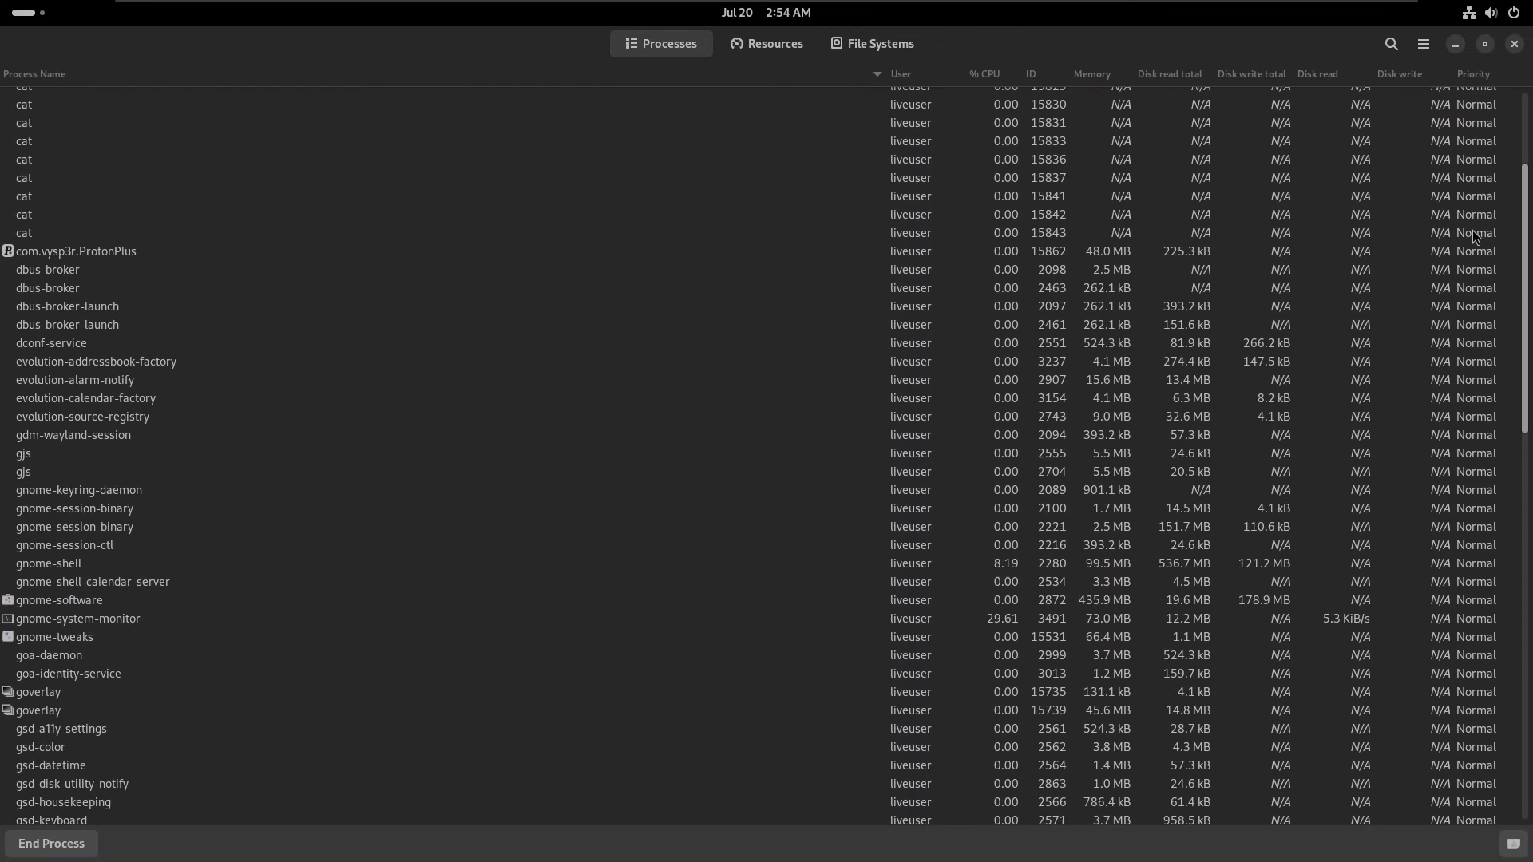
{"action": "left_click", "coordinate": [795, 54]}
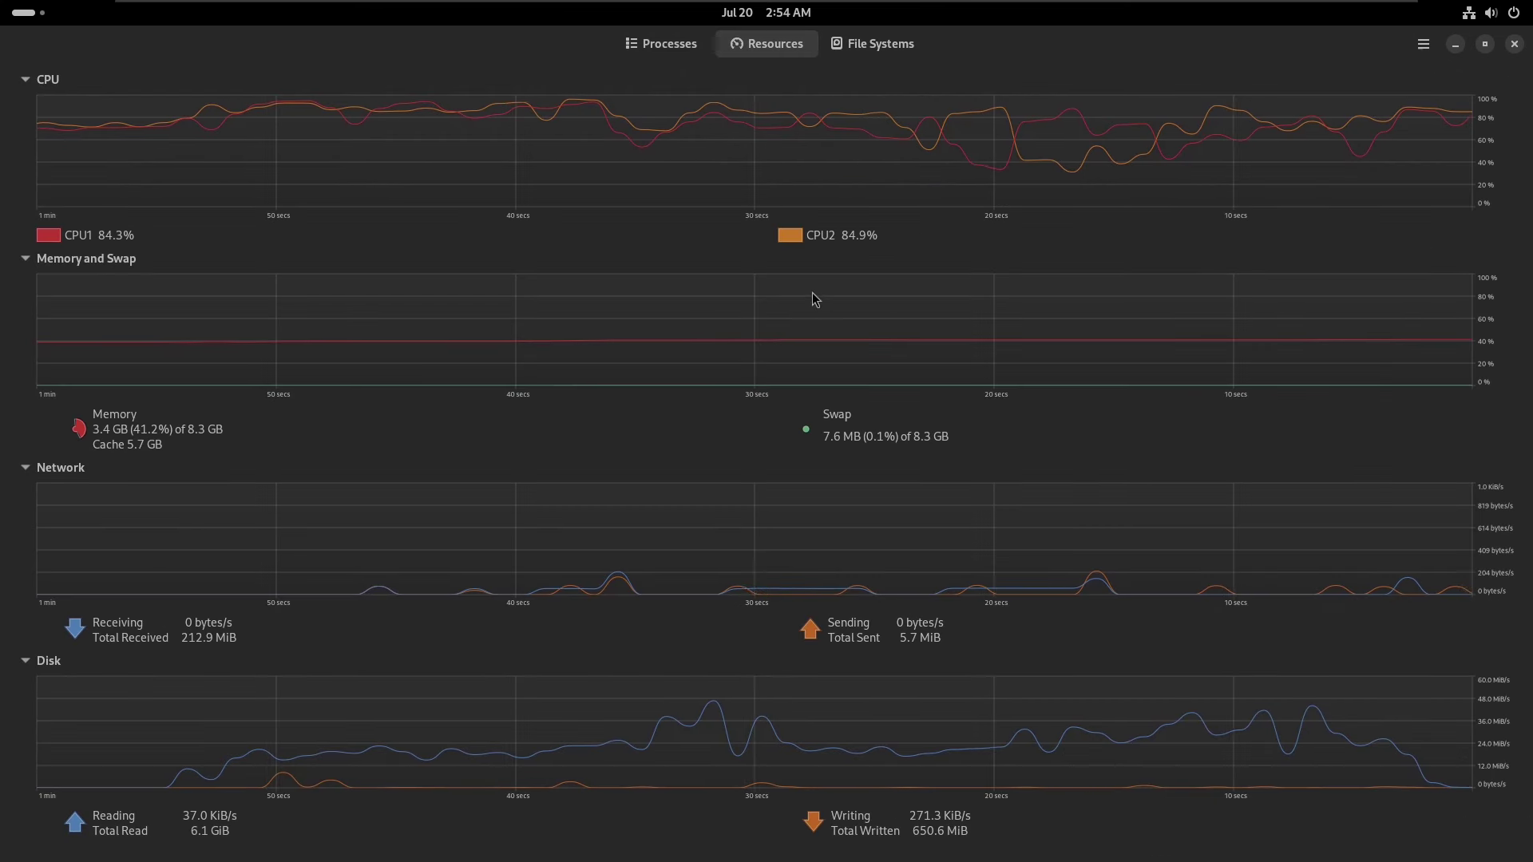
{"action": "left_click", "coordinate": [1485, 49]}
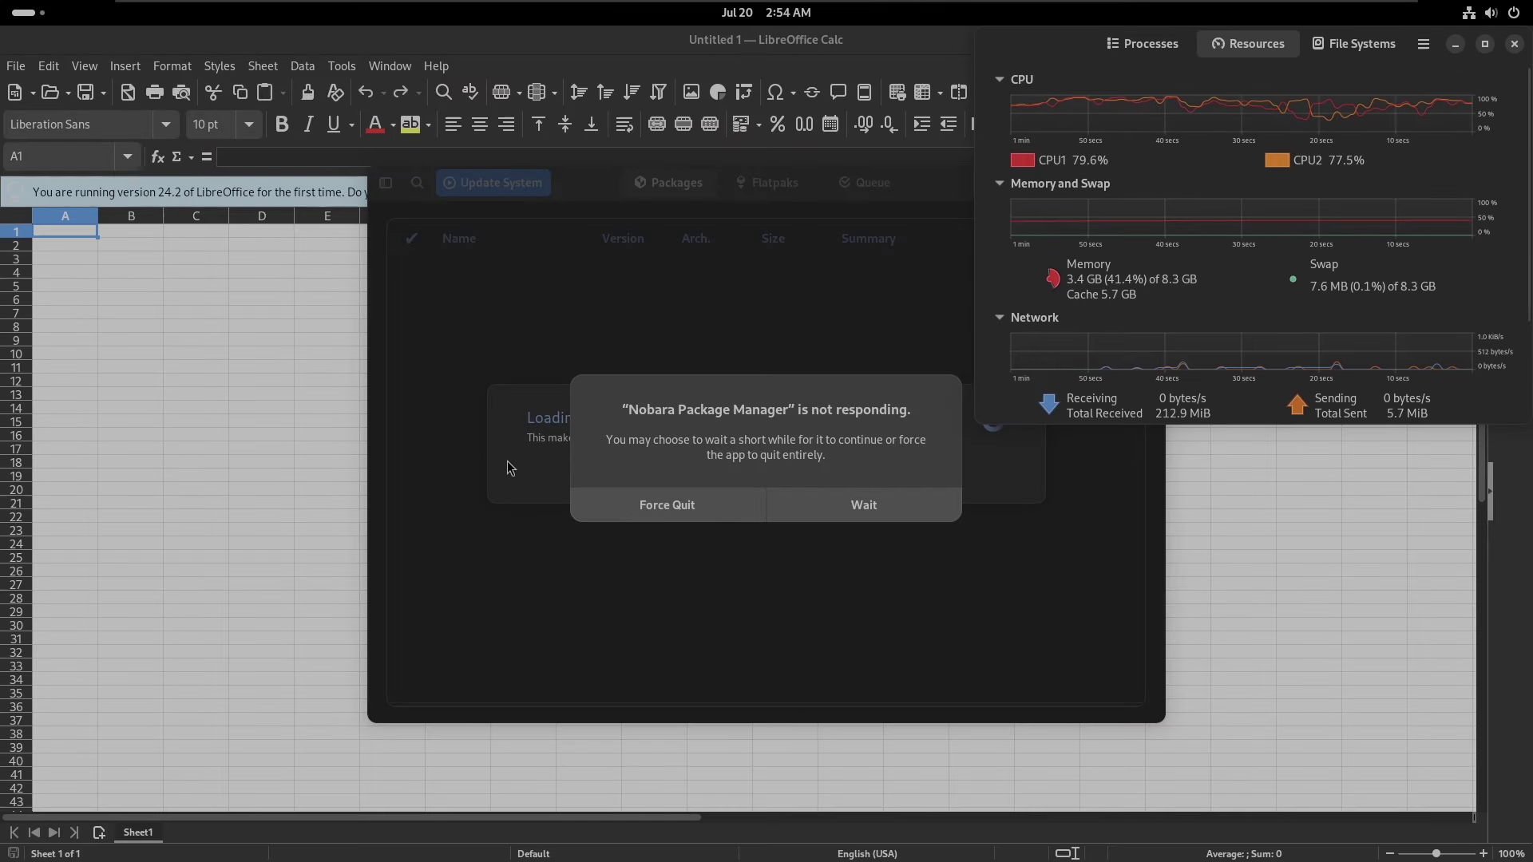
- Bring the OpenRGB window to the front, followed by the System Monitor window
{"action": "key", "text": "super"}
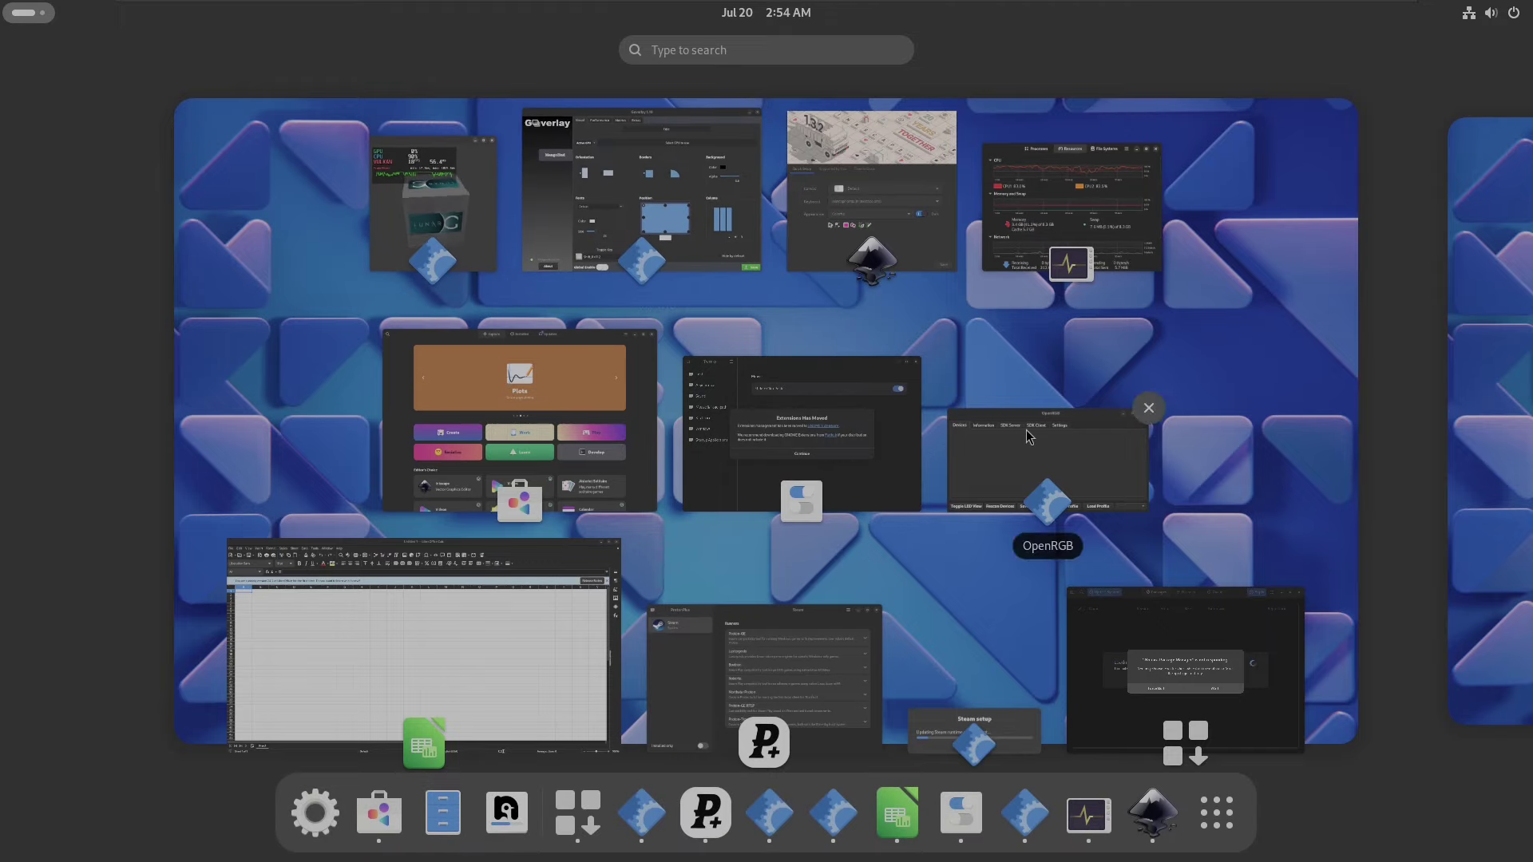
{"action": "left_click", "coordinate": [1054, 455]}
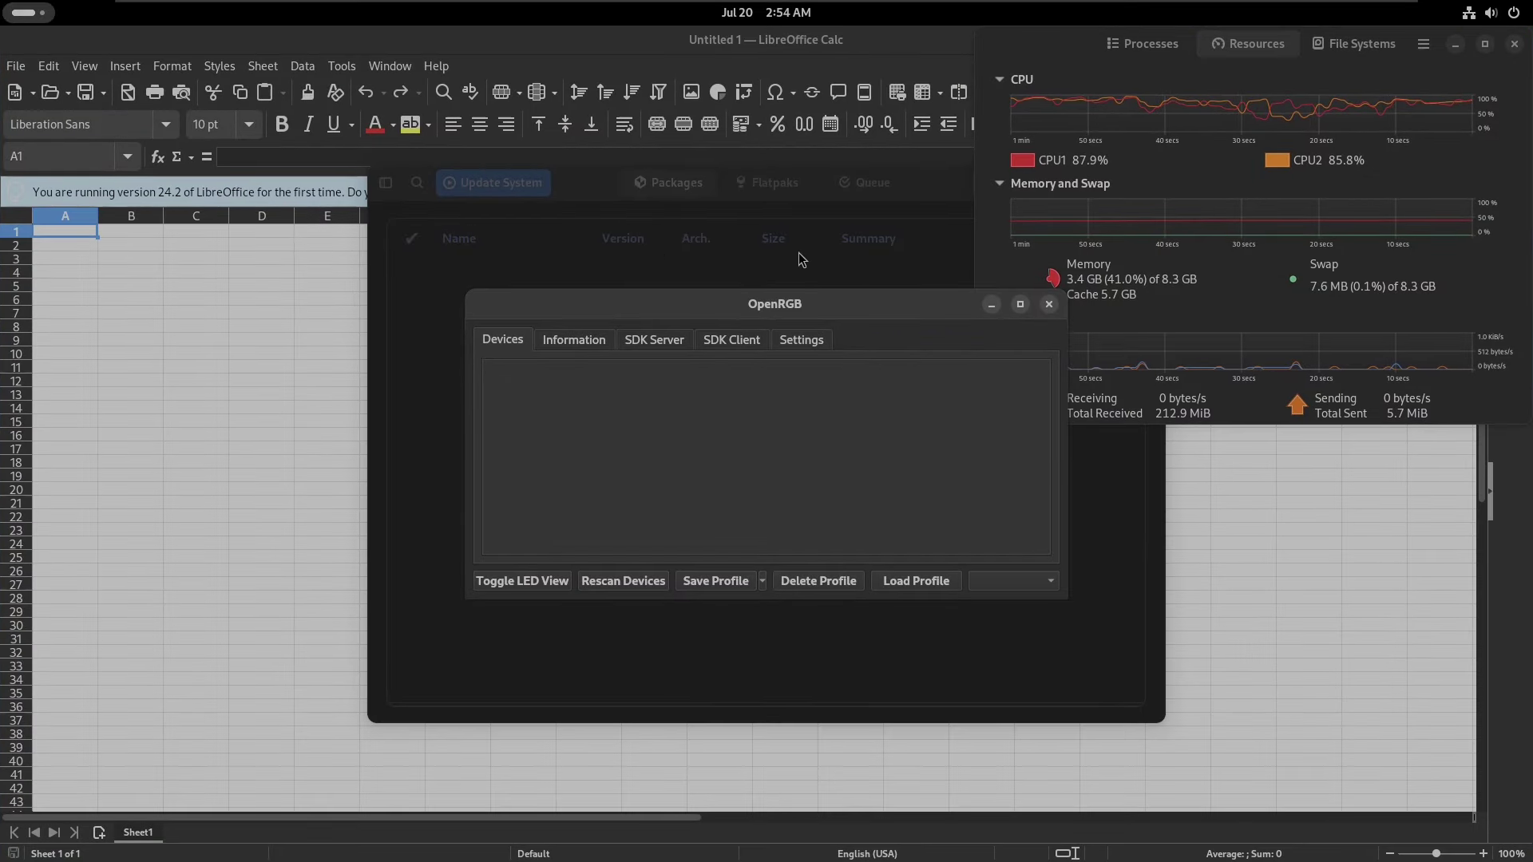
{"action": "key", "text": "super"}
{"action": "left_click", "coordinate": [1064, 261]}
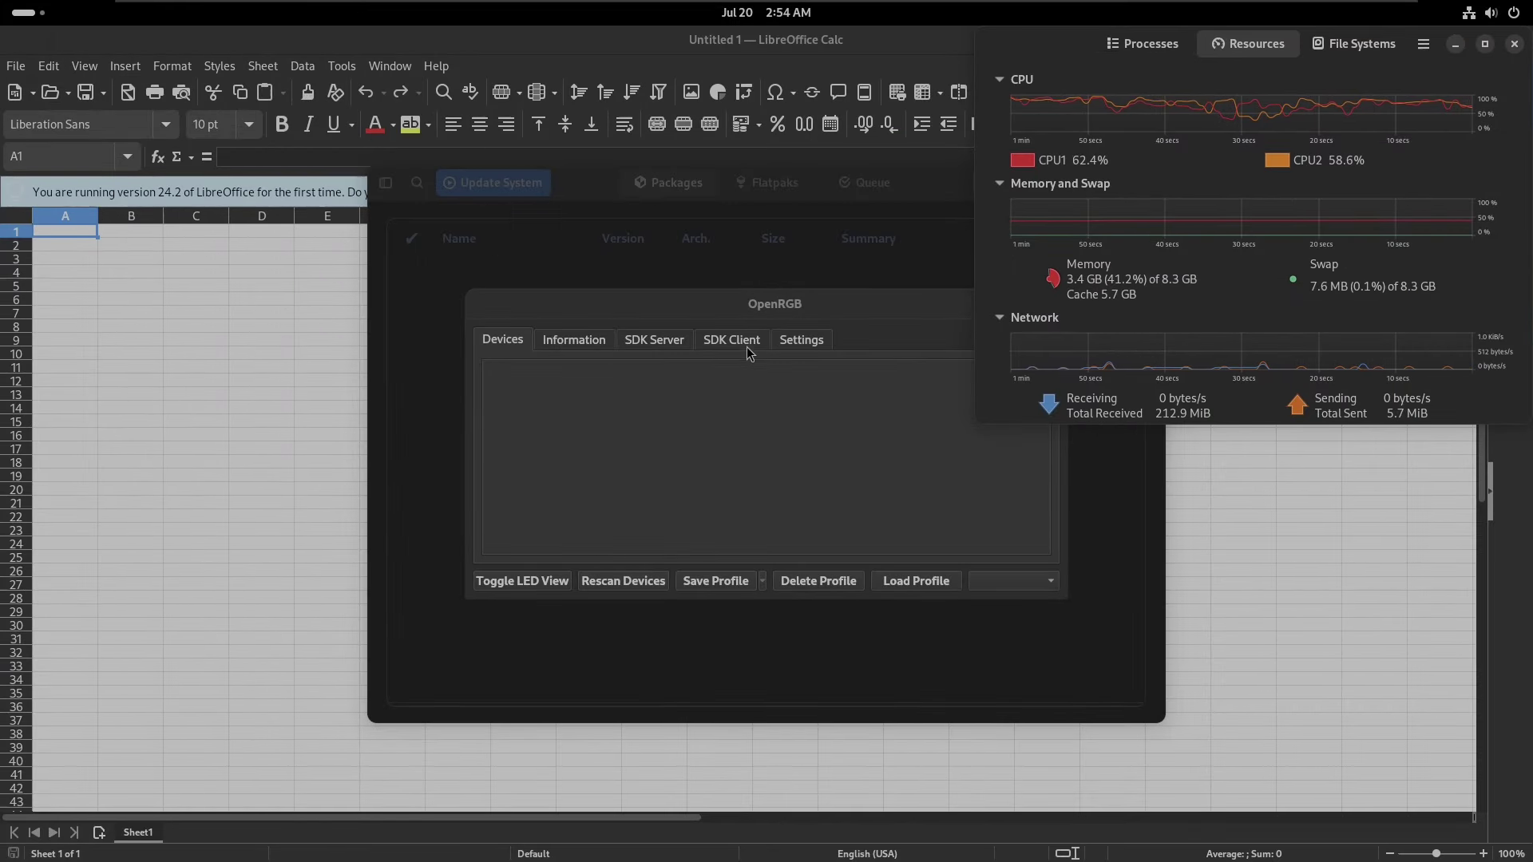
- Bring the spinning Vulkan test cube window to the front and close it
{"action": "left_click", "coordinate": [43, 19]}
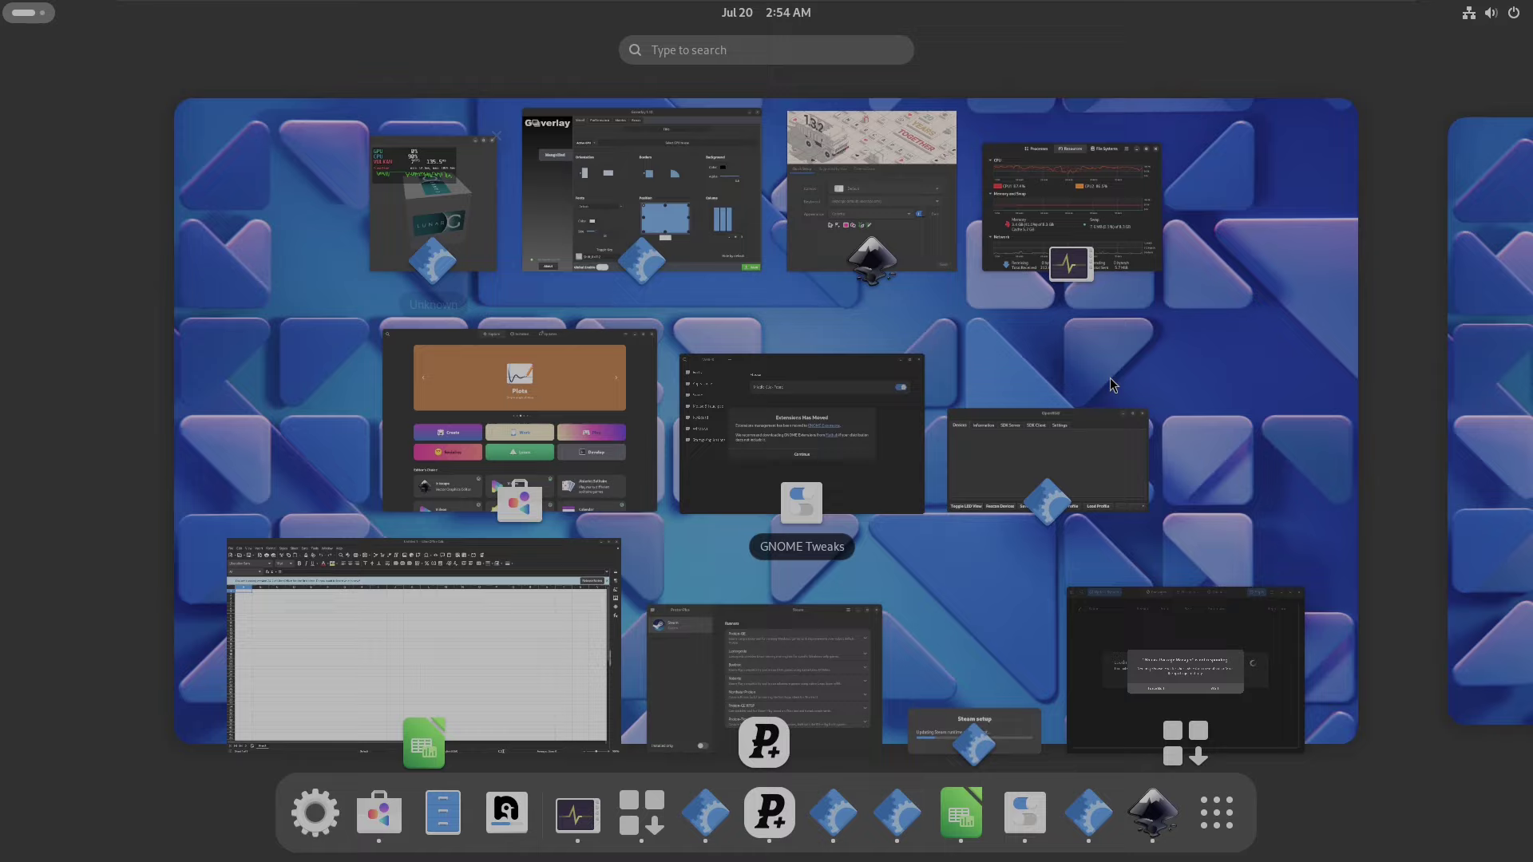
{"action": "left_click", "coordinate": [446, 224]}
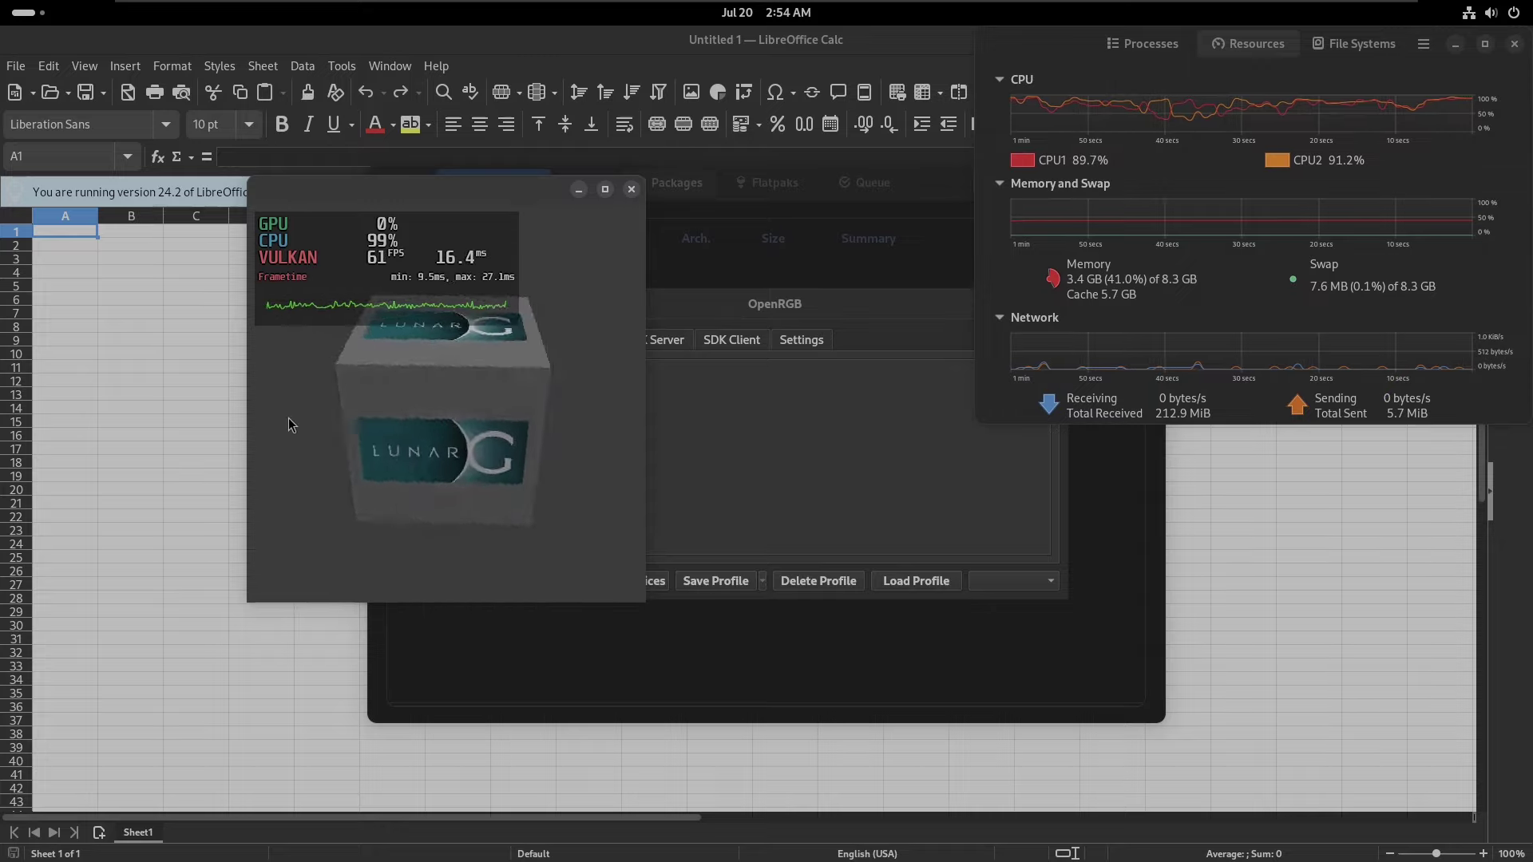
{"action": "left_click", "coordinate": [632, 188]}
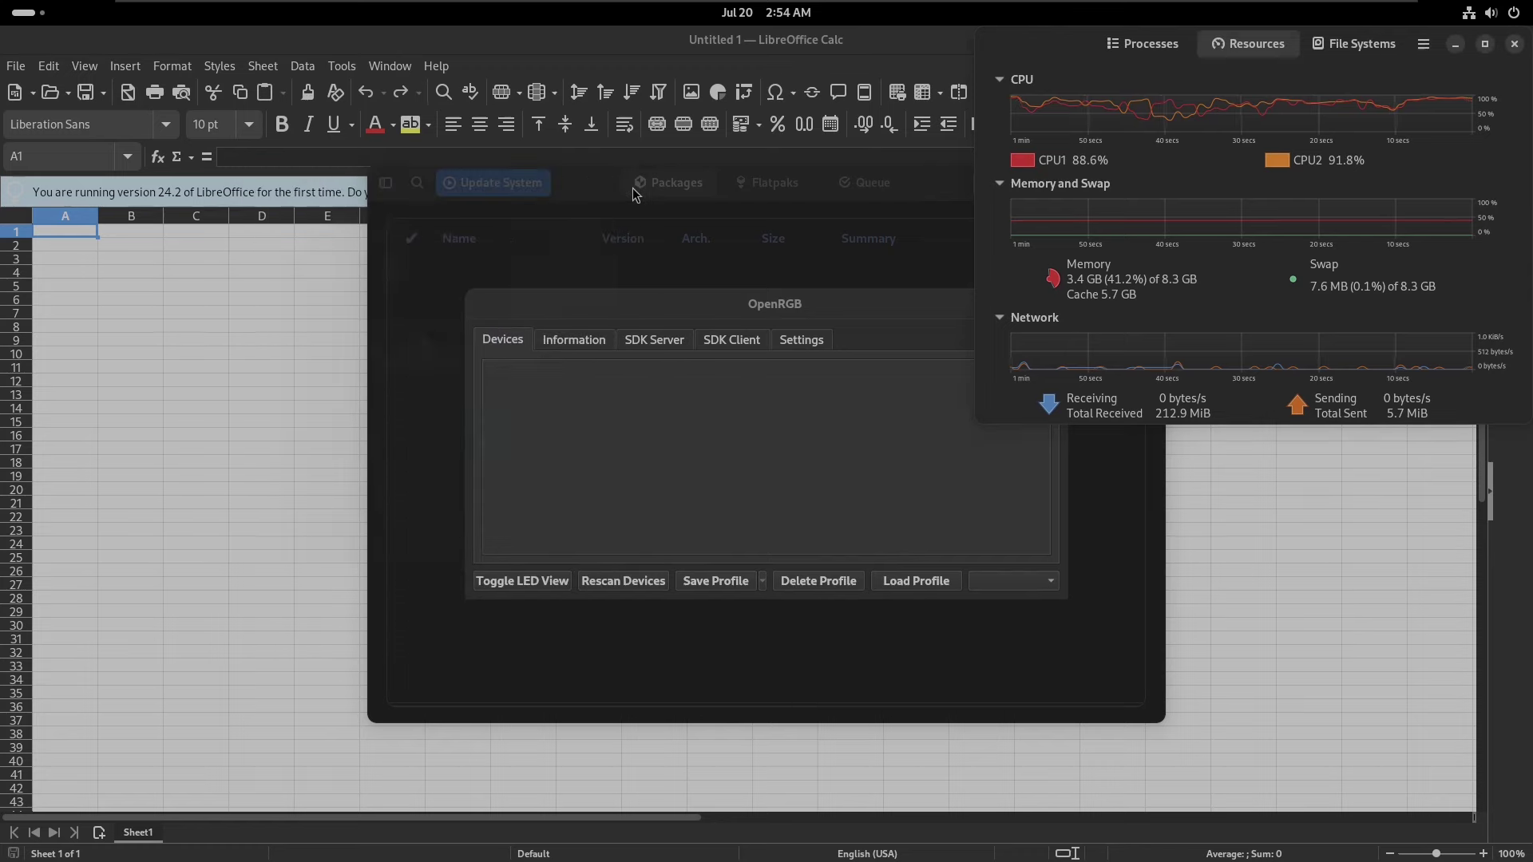
- Look through OpenRGB's Information, SDK Server, SDK Client and Settings pages, and close the OpenRGB window
{"action": "left_click", "coordinate": [743, 317]}
{"action": "left_click", "coordinate": [595, 343]}
{"action": "left_click", "coordinate": [653, 340]}
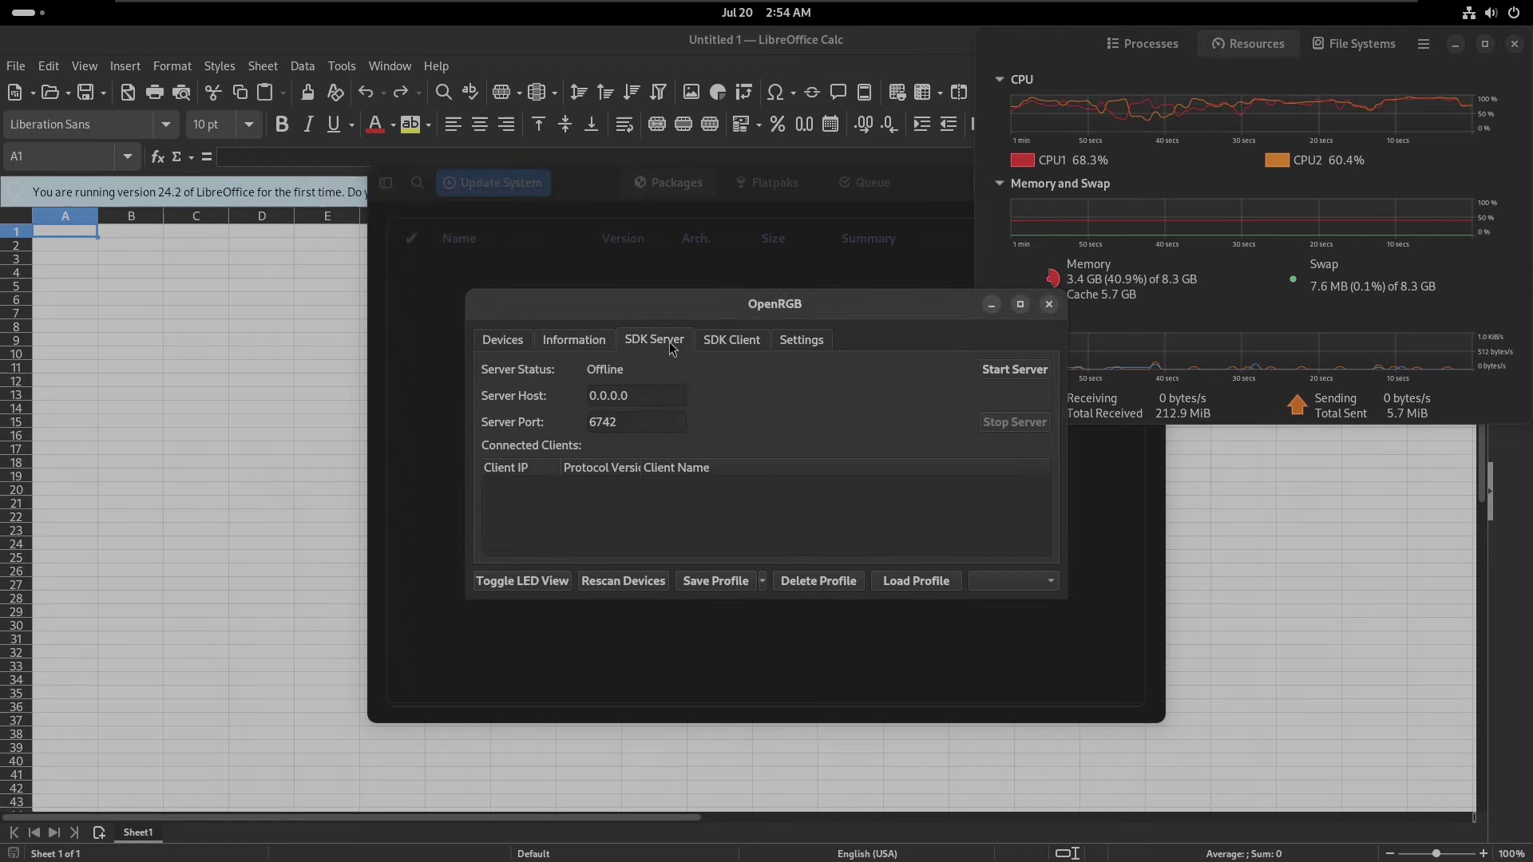
{"action": "left_click", "coordinate": [718, 347]}
{"action": "left_click", "coordinate": [782, 343]}
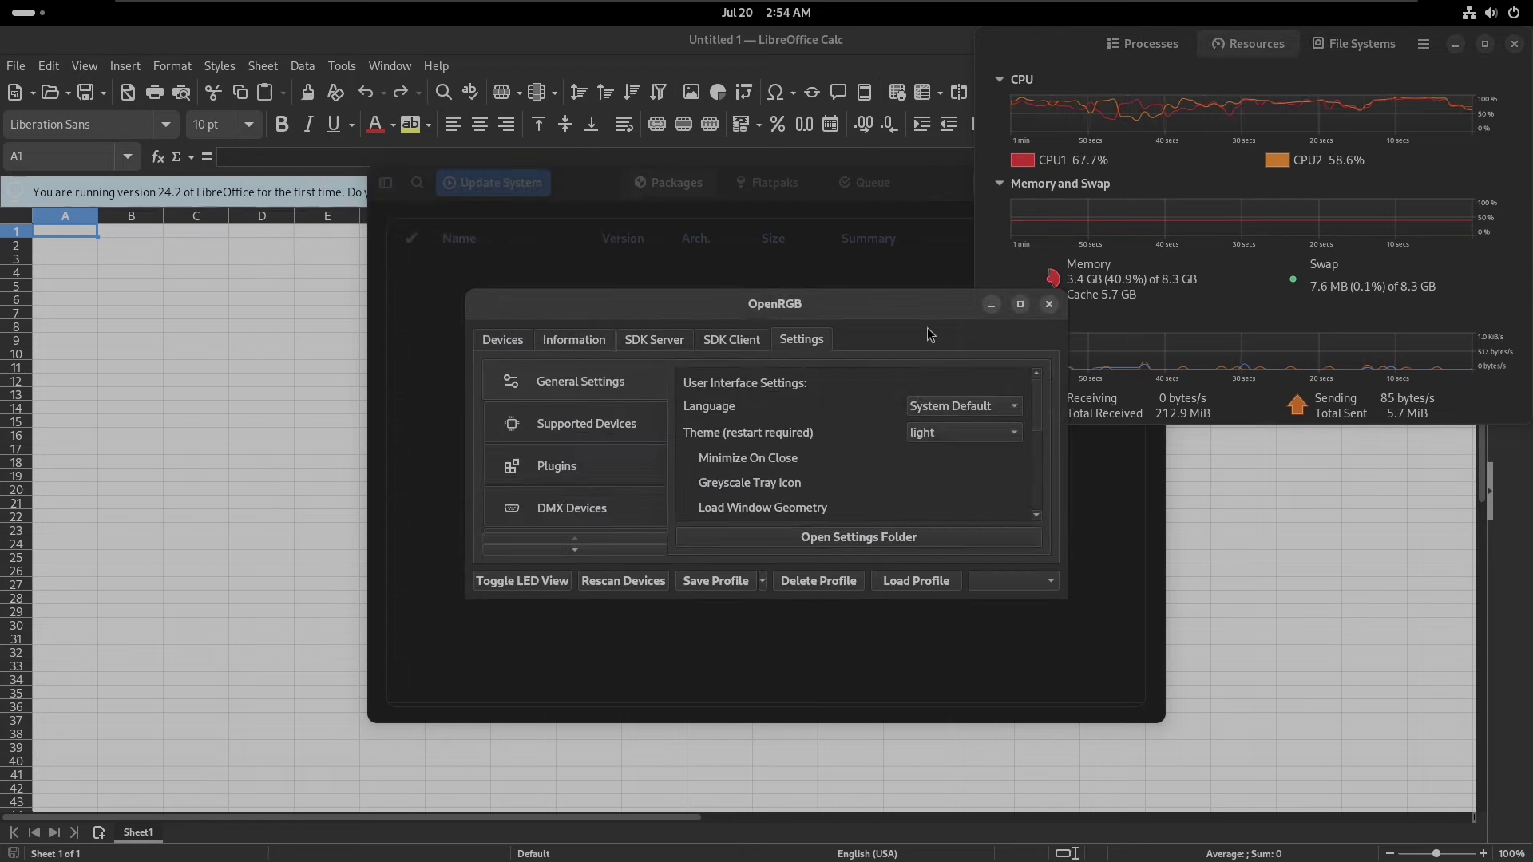
{"action": "left_click", "coordinate": [1048, 307]}
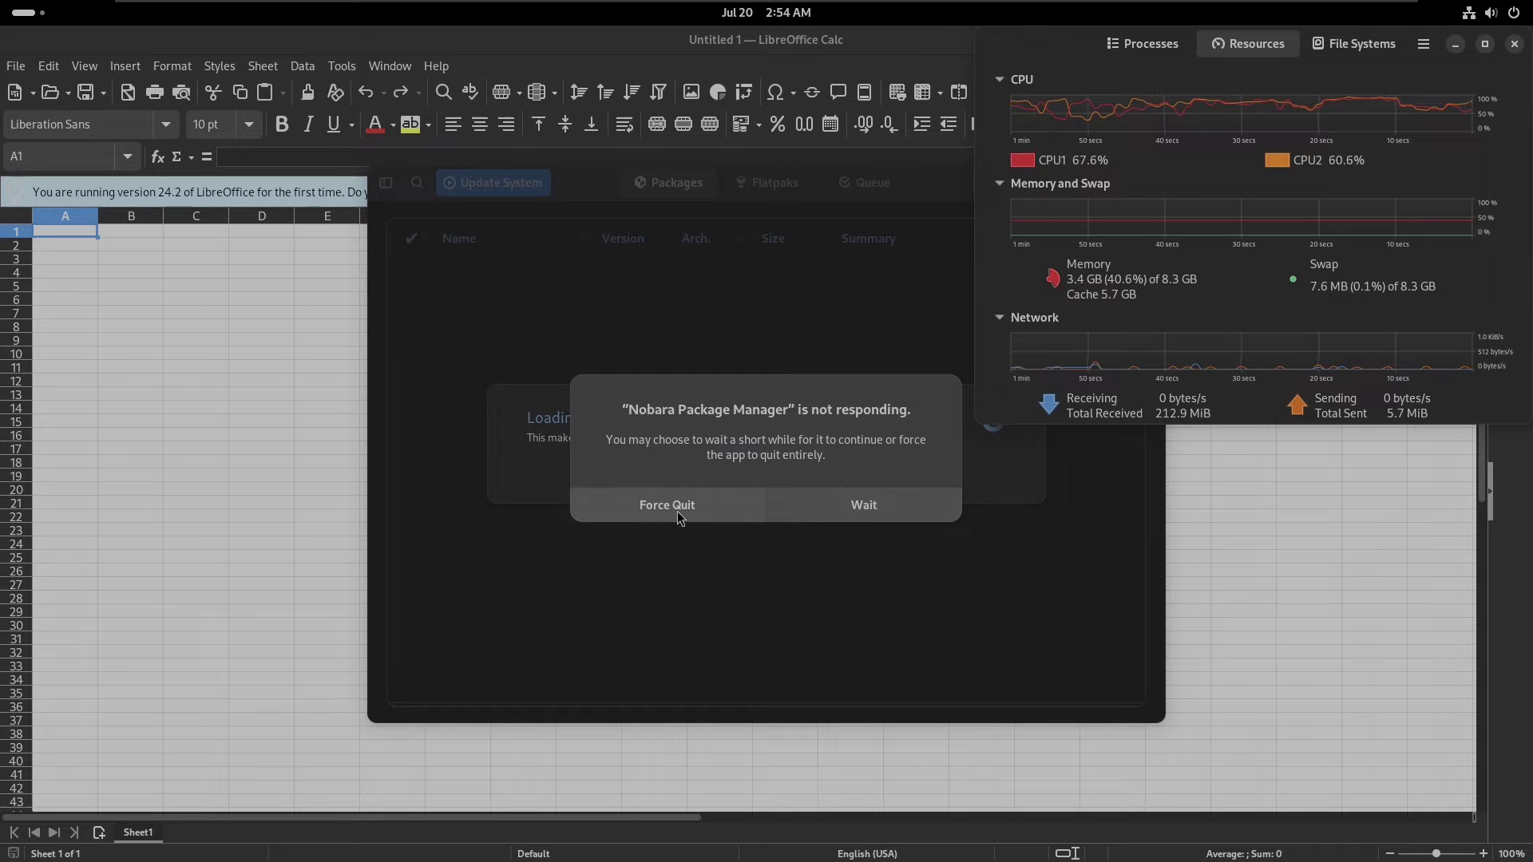
- Choose to keep waiting for the unresponsive Nobara Package Manager
{"action": "left_click", "coordinate": [831, 505]}
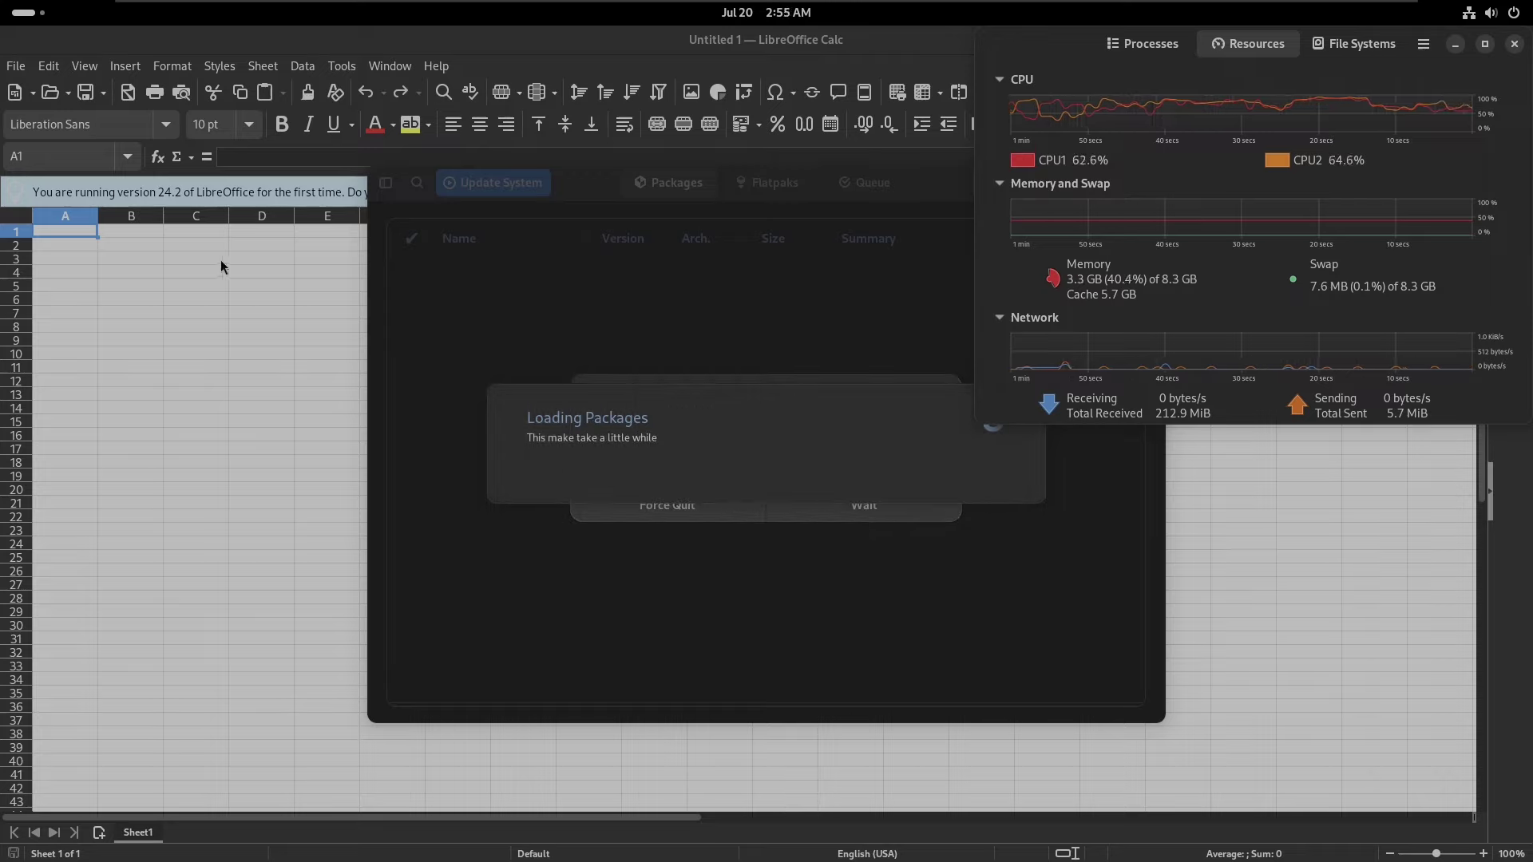
- View the About LibreOffice version information and close LibreOffice Calc
{"action": "left_click", "coordinate": [445, 63]}
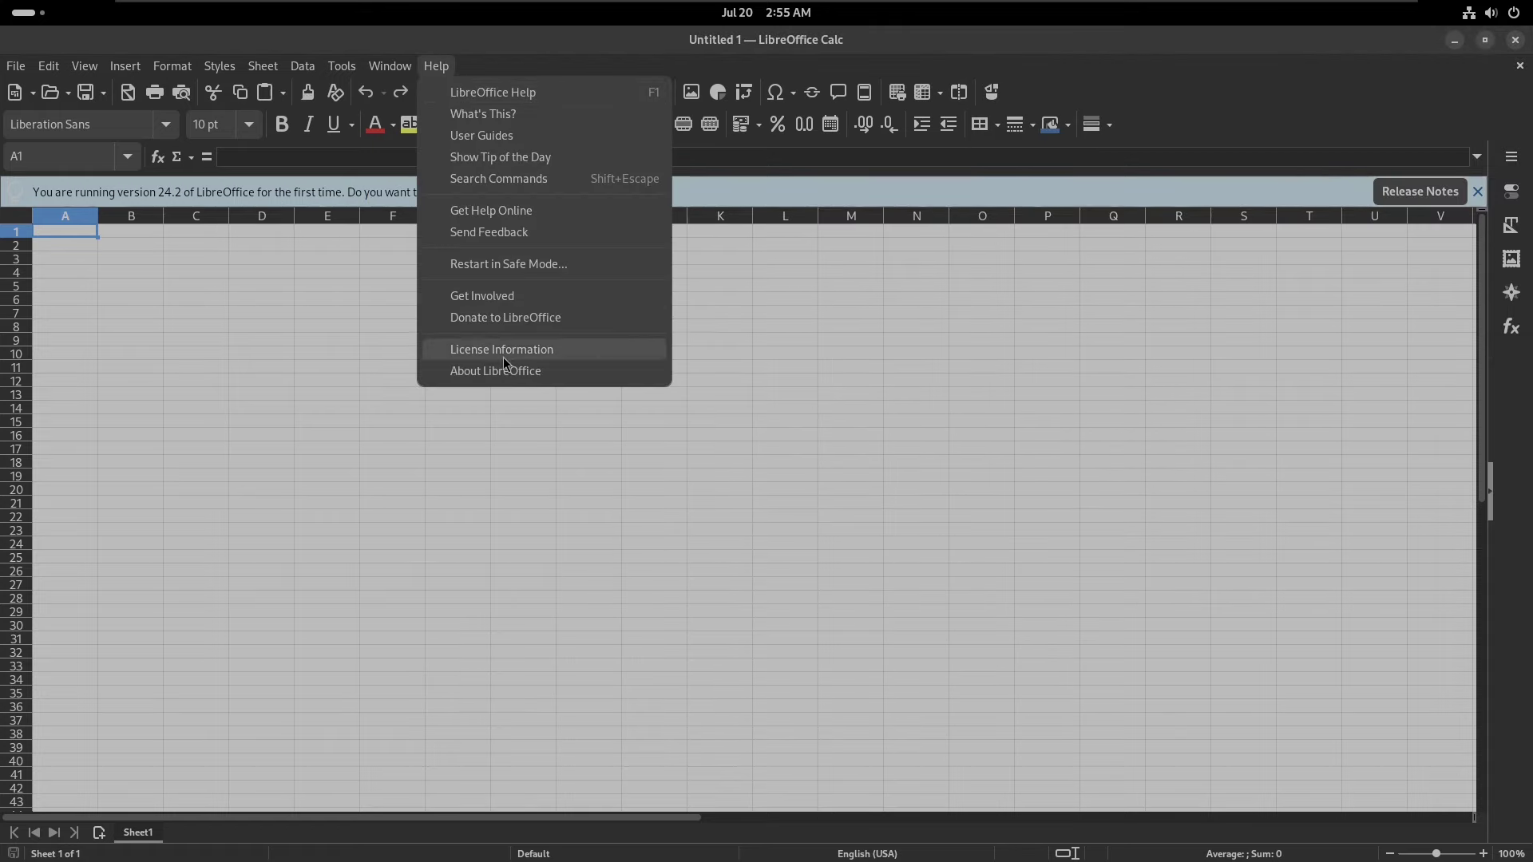
{"action": "left_click", "coordinate": [504, 368]}
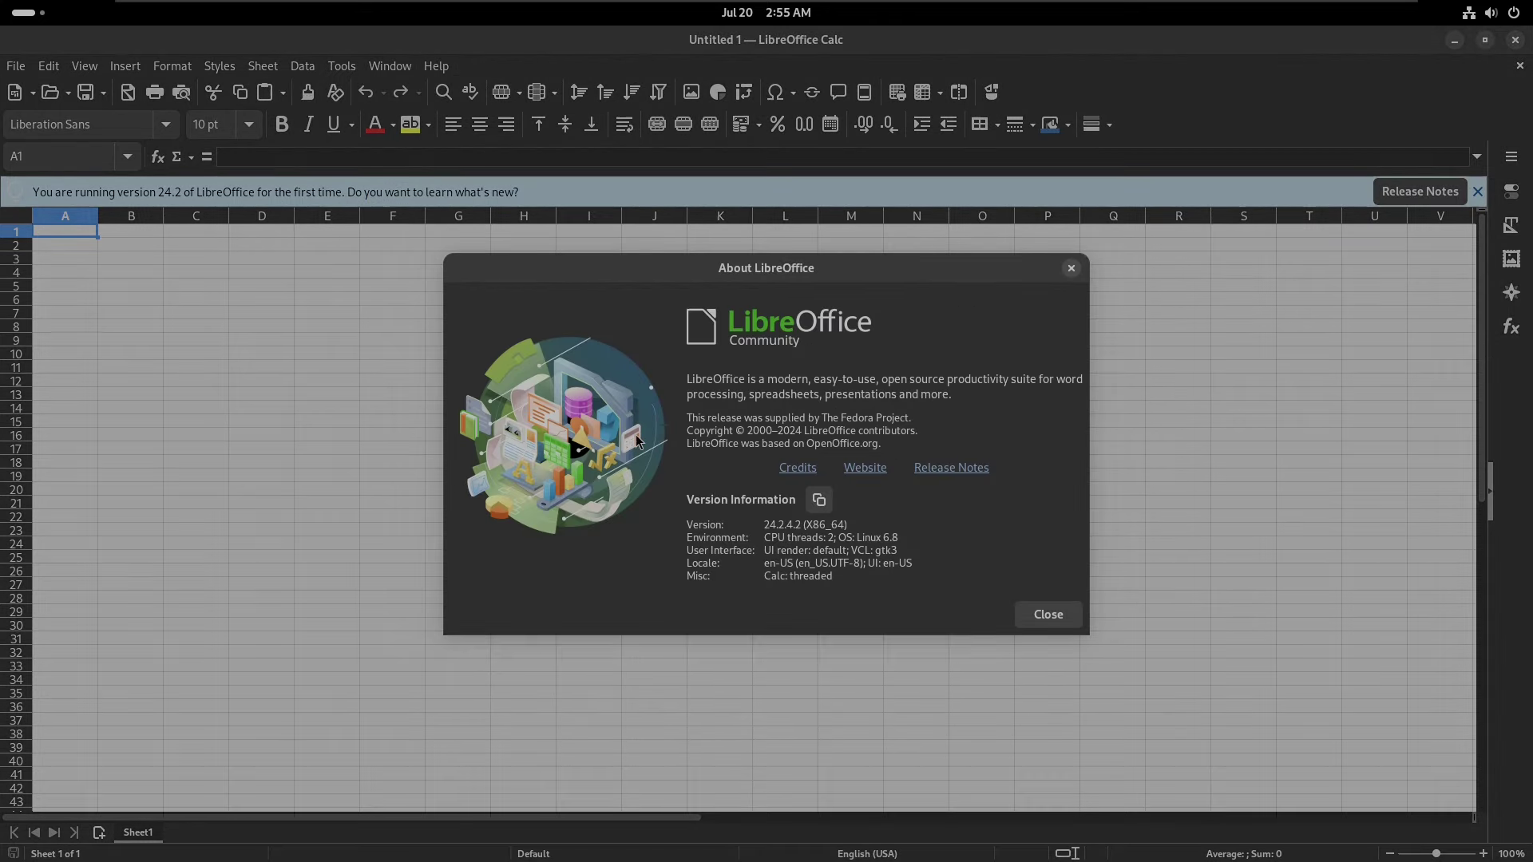
{"action": "left_click", "coordinate": [1037, 615]}
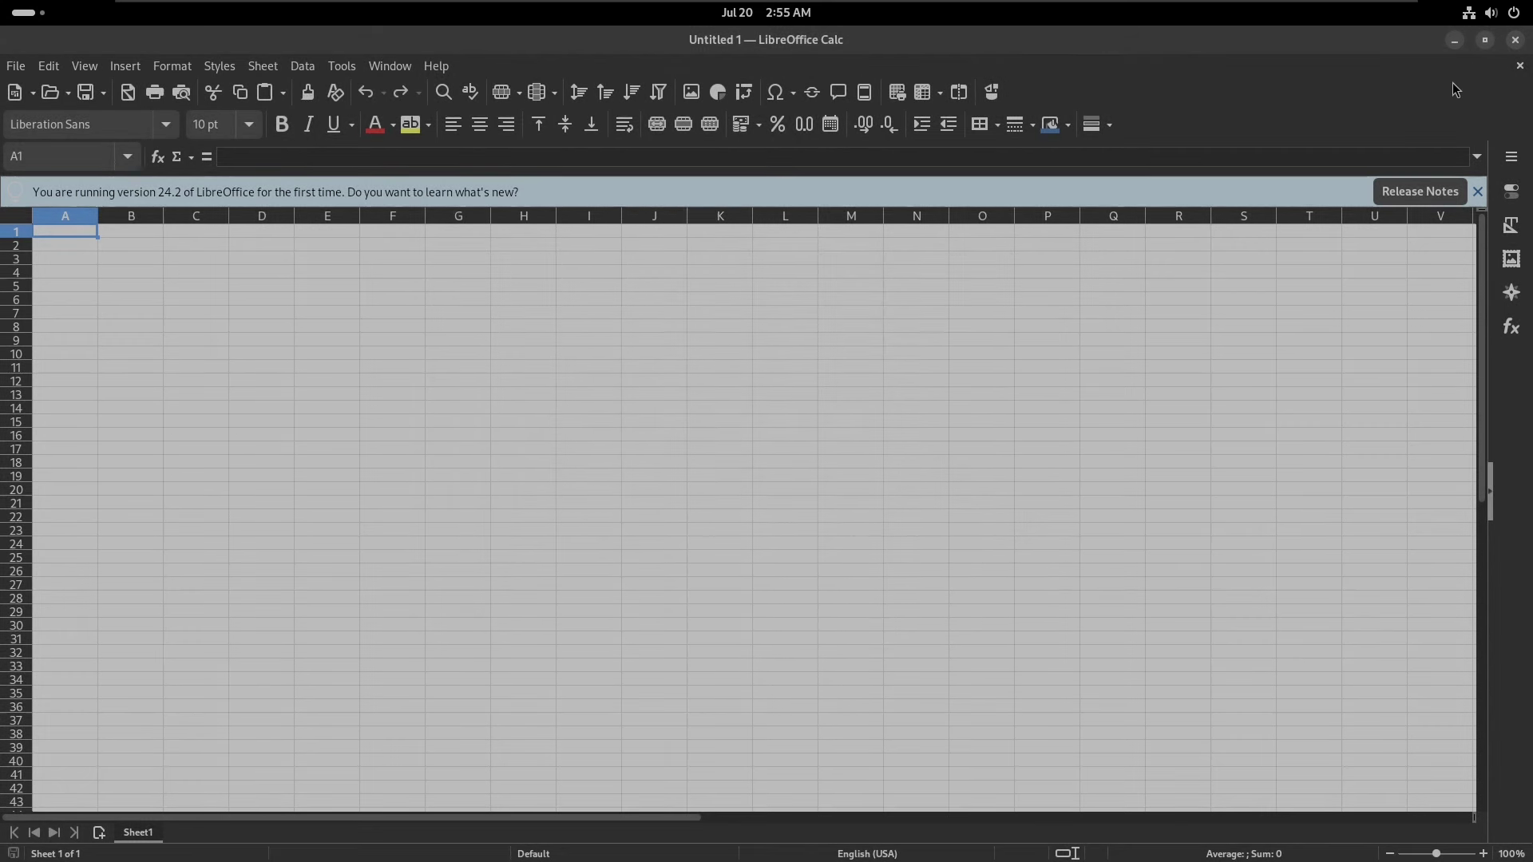
{"action": "key", "text": "alt+F4"}
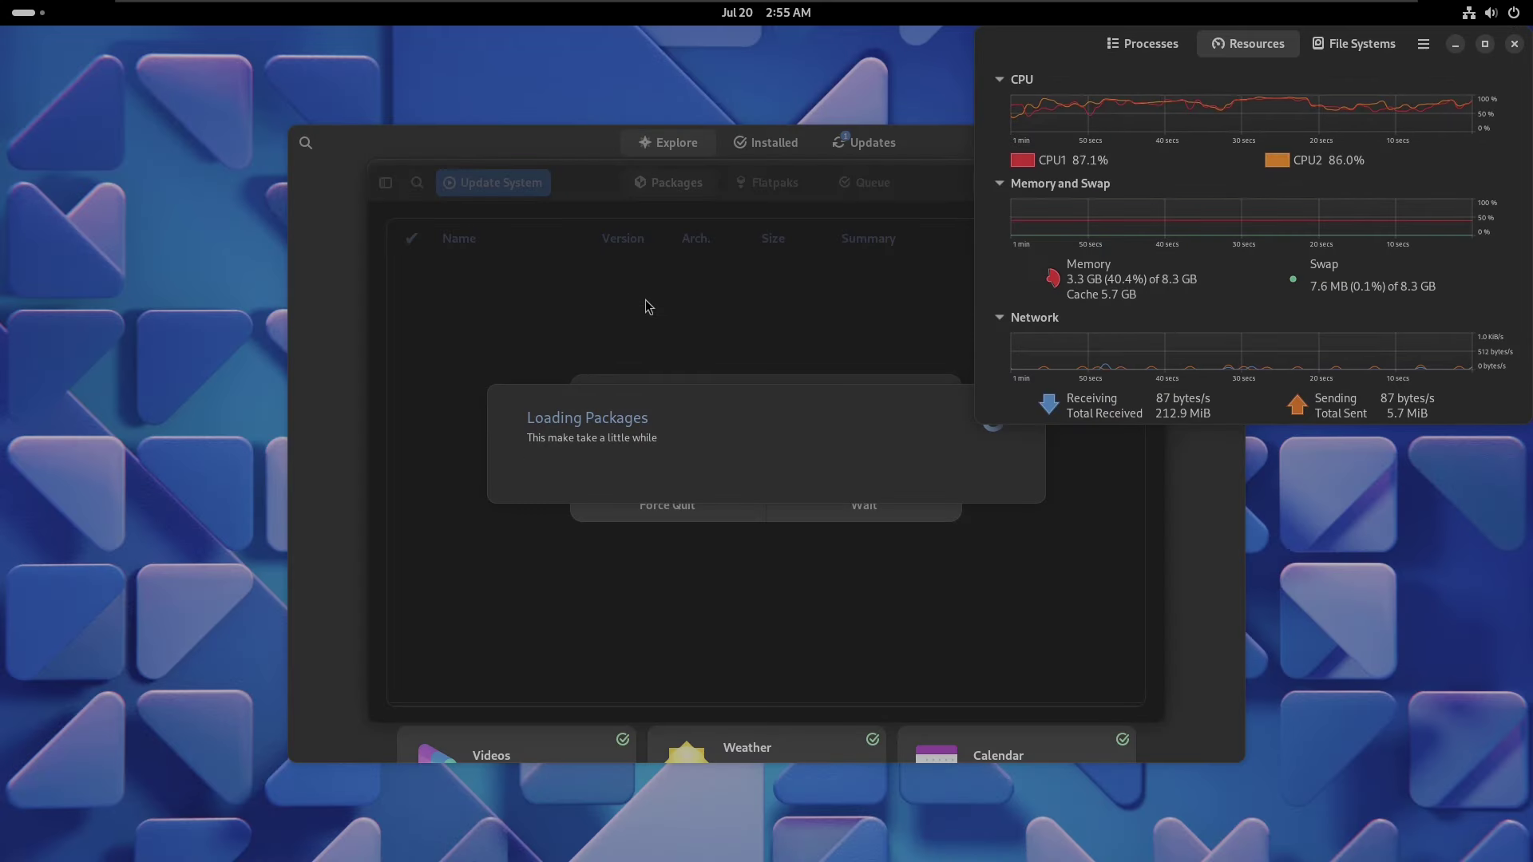
- Switch to ProtonPlus, view its About information, and close the ProtonPlus window
{"action": "left_click", "coordinate": [22, 13]}
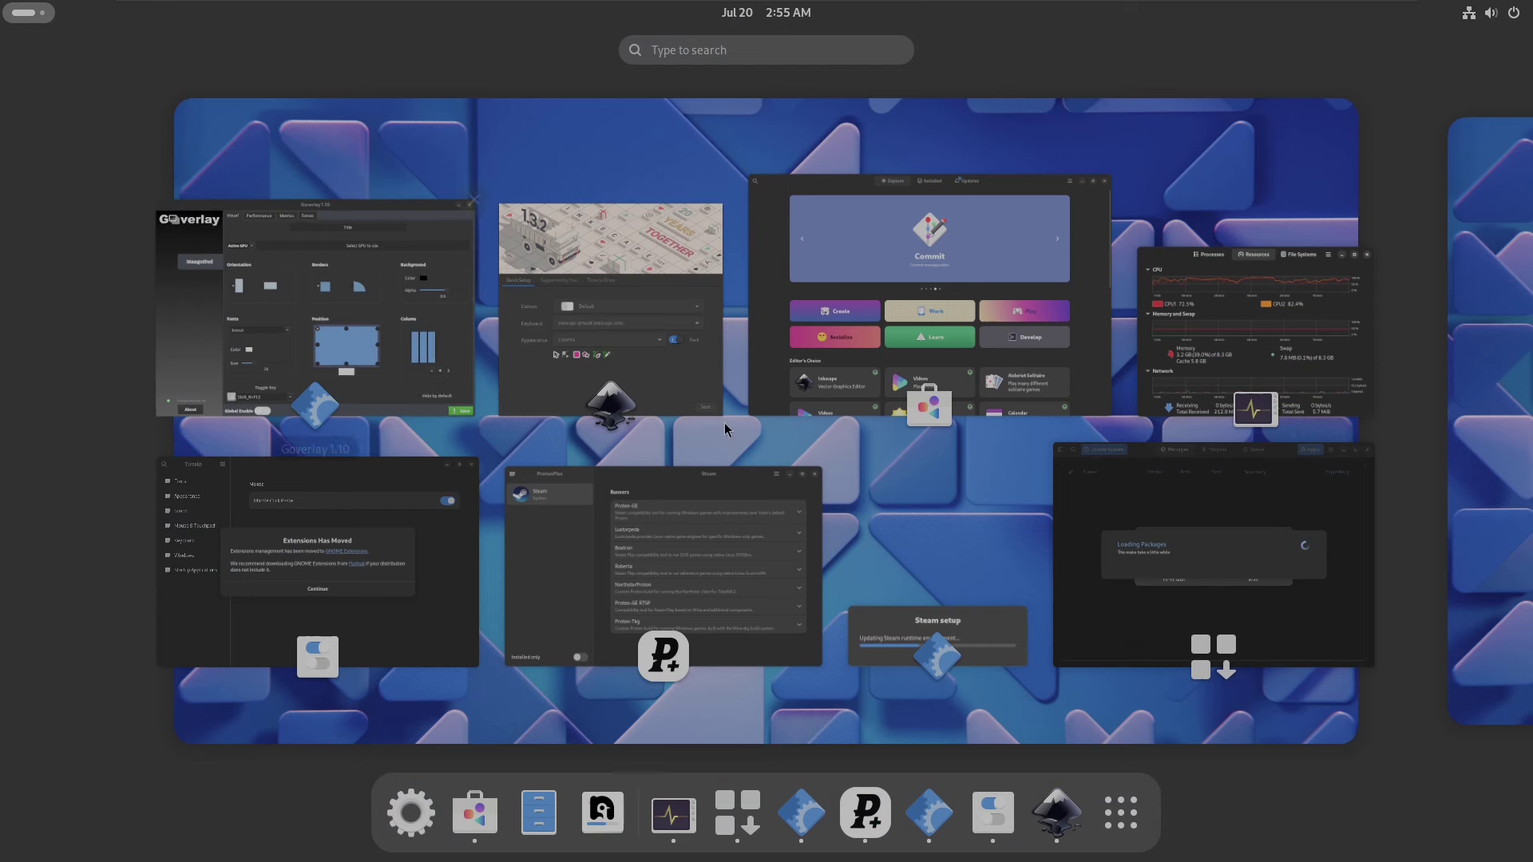
{"action": "left_click", "coordinate": [568, 545]}
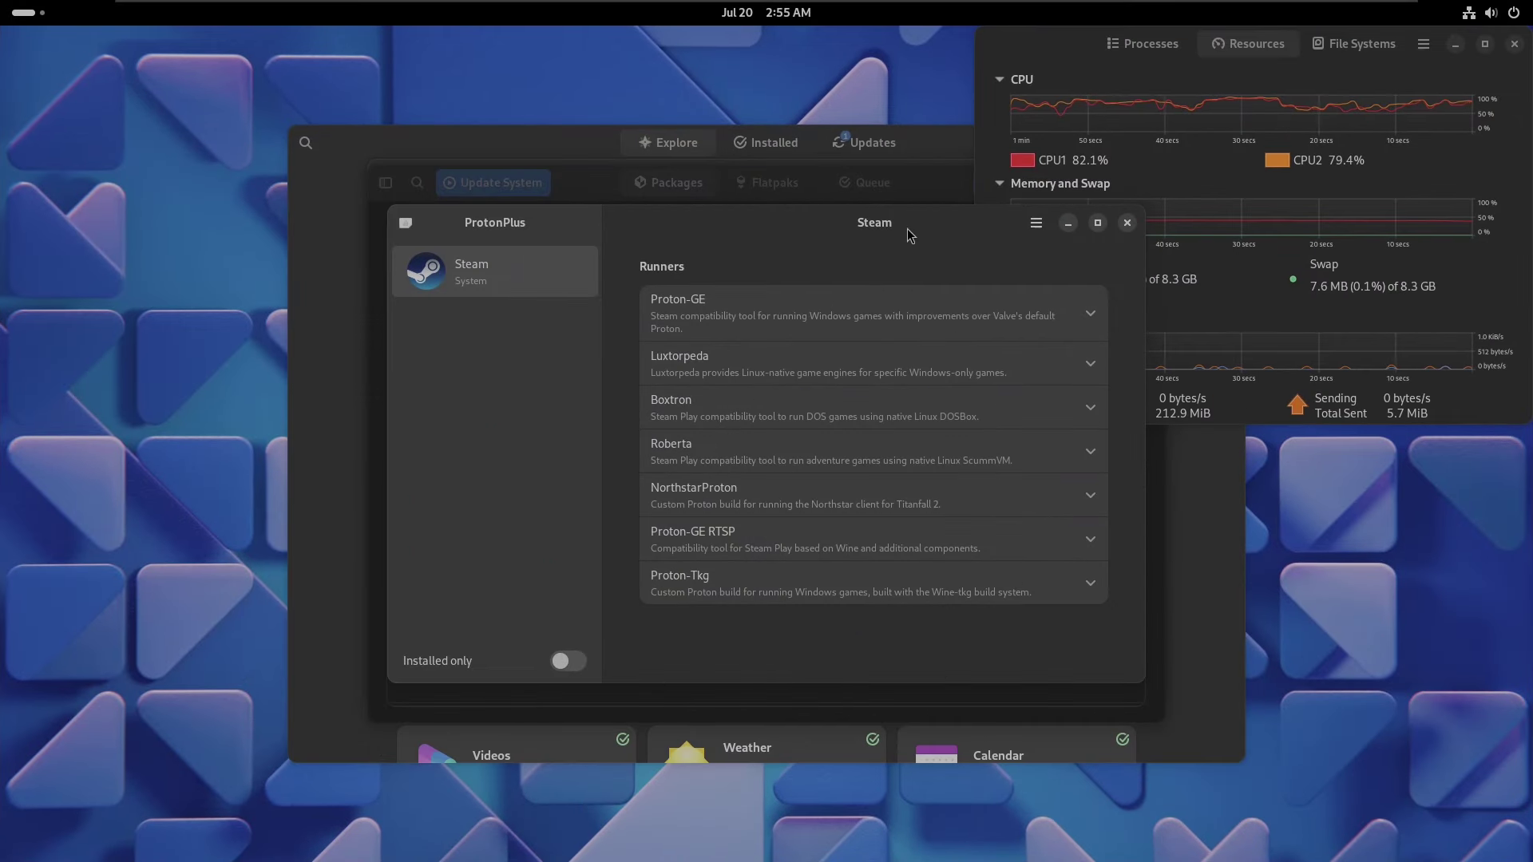
{"action": "left_click_drag", "start_coordinate": [906, 228], "coordinate": [682, 240]}
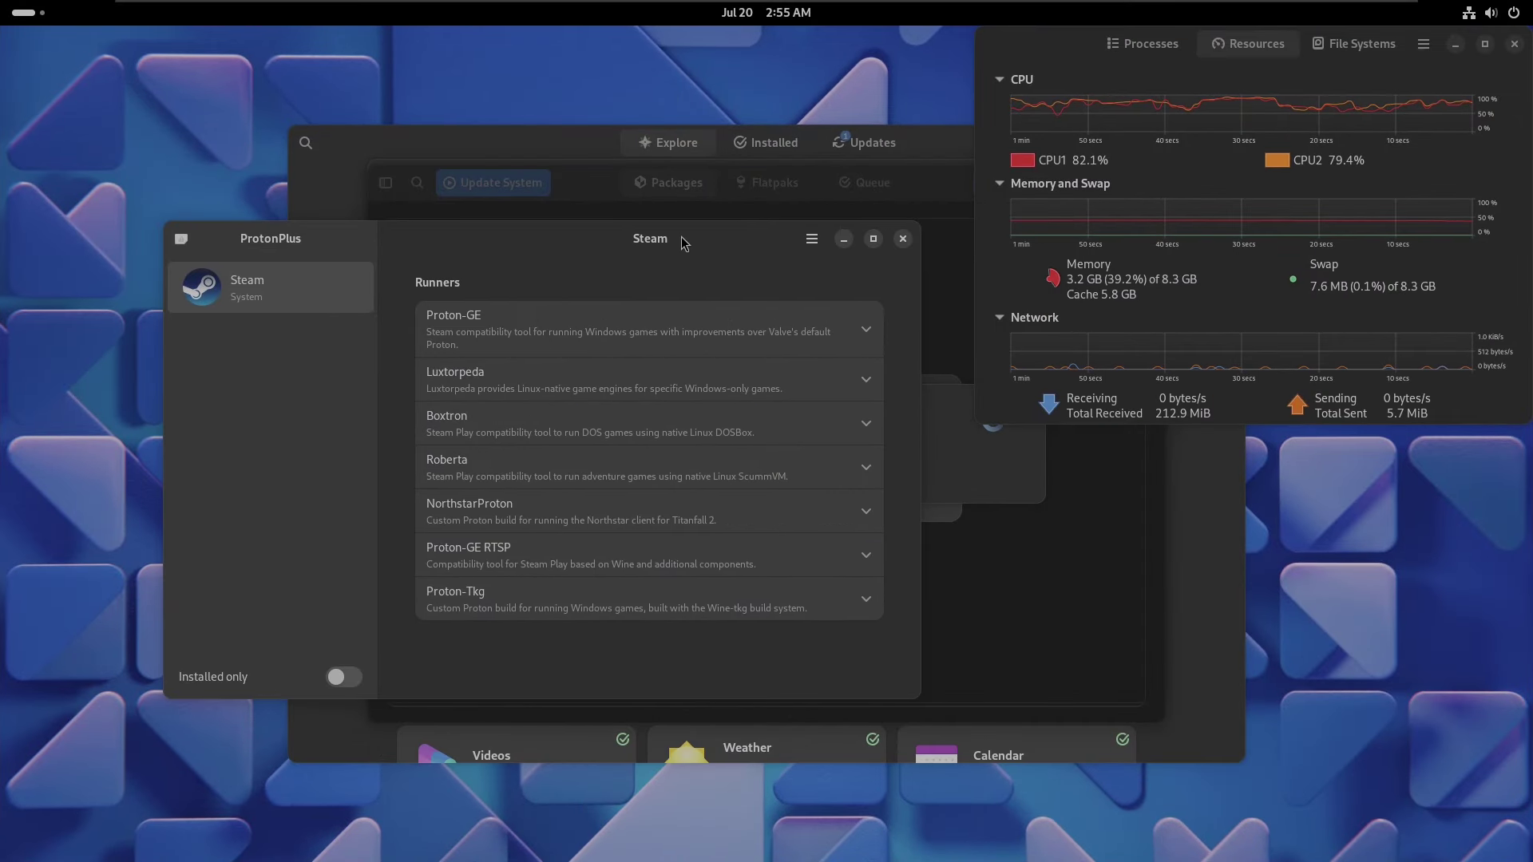
{"action": "left_click", "coordinate": [809, 239]}
{"action": "left_click", "coordinate": [794, 292]}
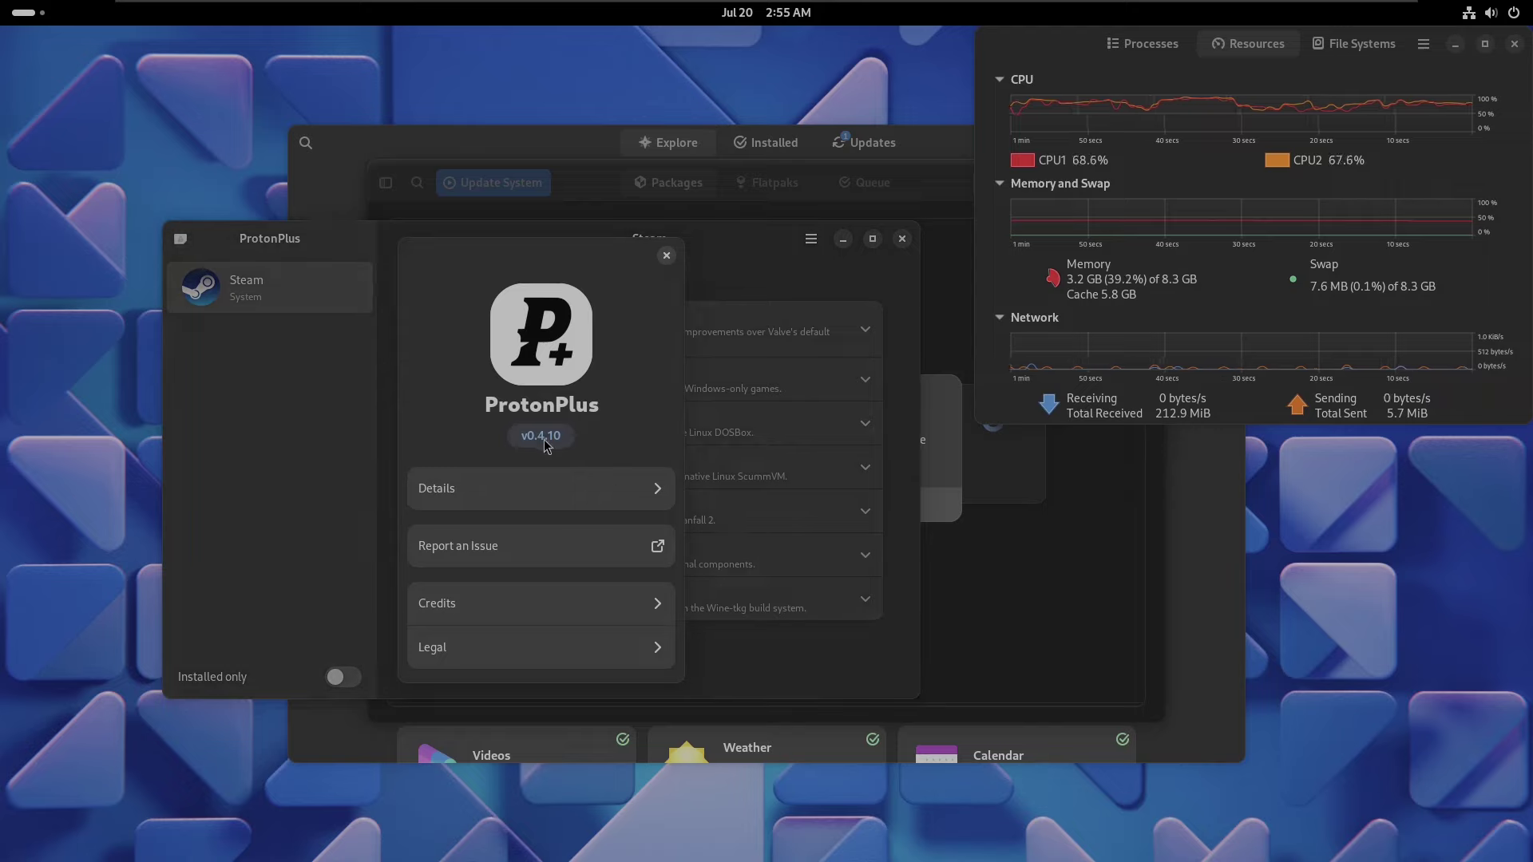
{"action": "left_click", "coordinate": [666, 257]}
{"action": "left_click", "coordinate": [903, 241]}
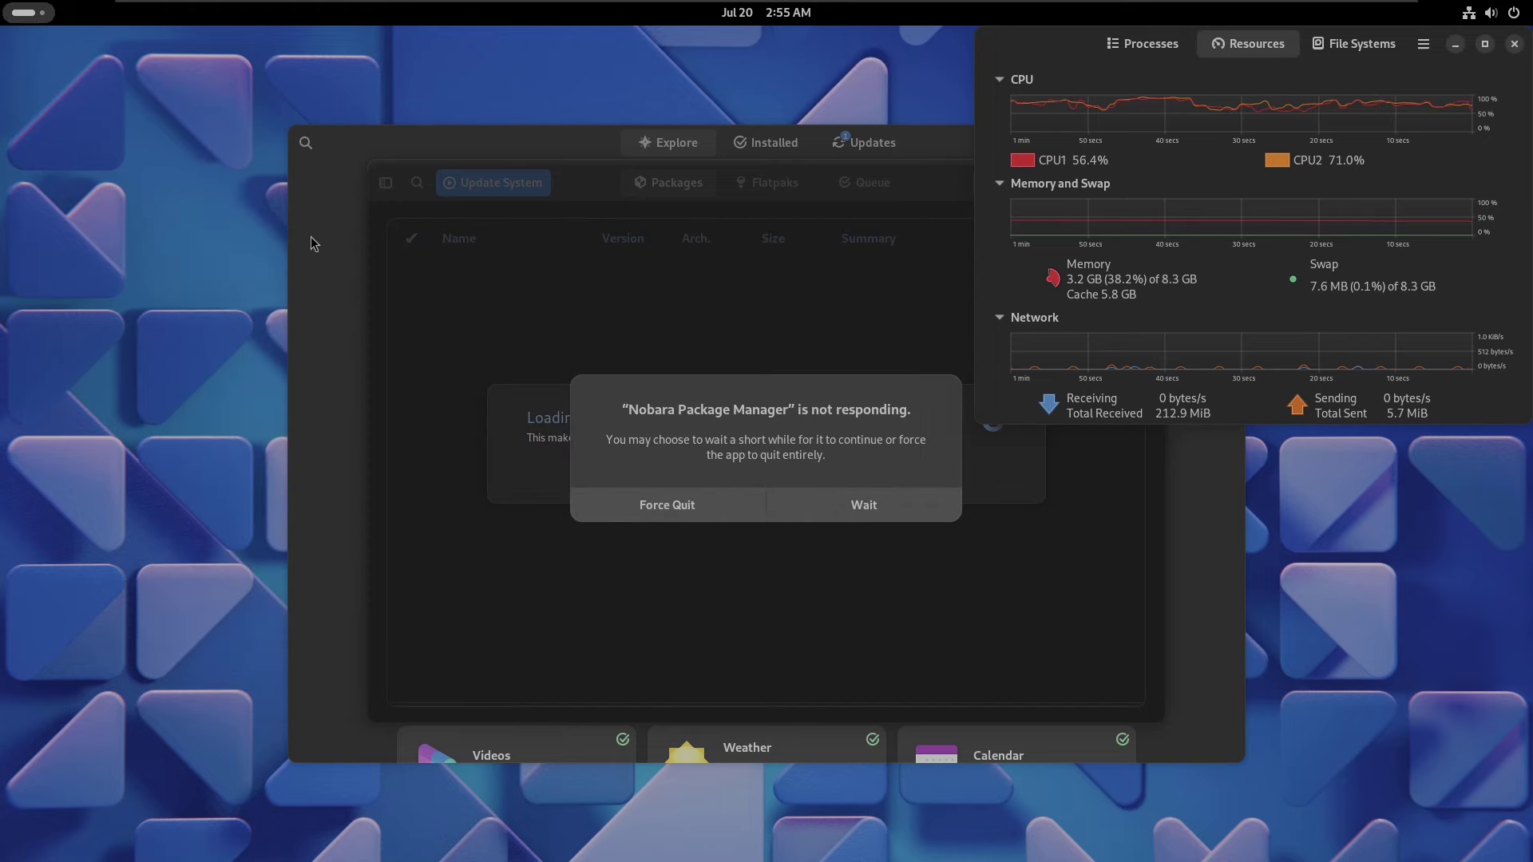
- Bring the Steam setup progress window to the front
{"action": "key", "text": "super"}
{"action": "left_click", "coordinate": [810, 638]}
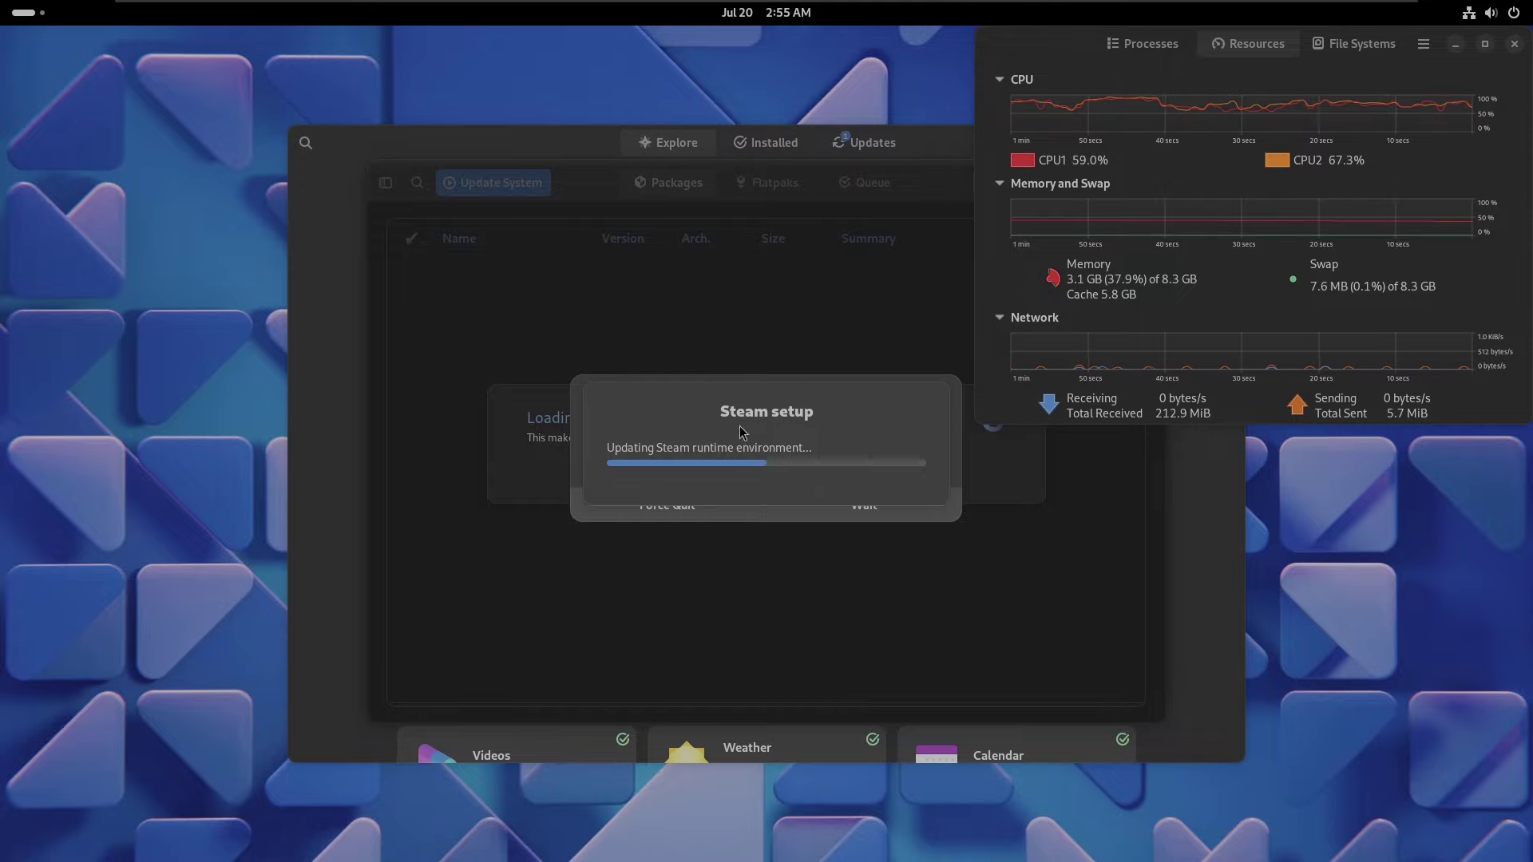
- Switch to Goverlay, look through its Performance, Metrics and Extras pages, and close it
{"action": "left_click", "coordinate": [40, 13]}
{"action": "left_click", "coordinate": [392, 289]}
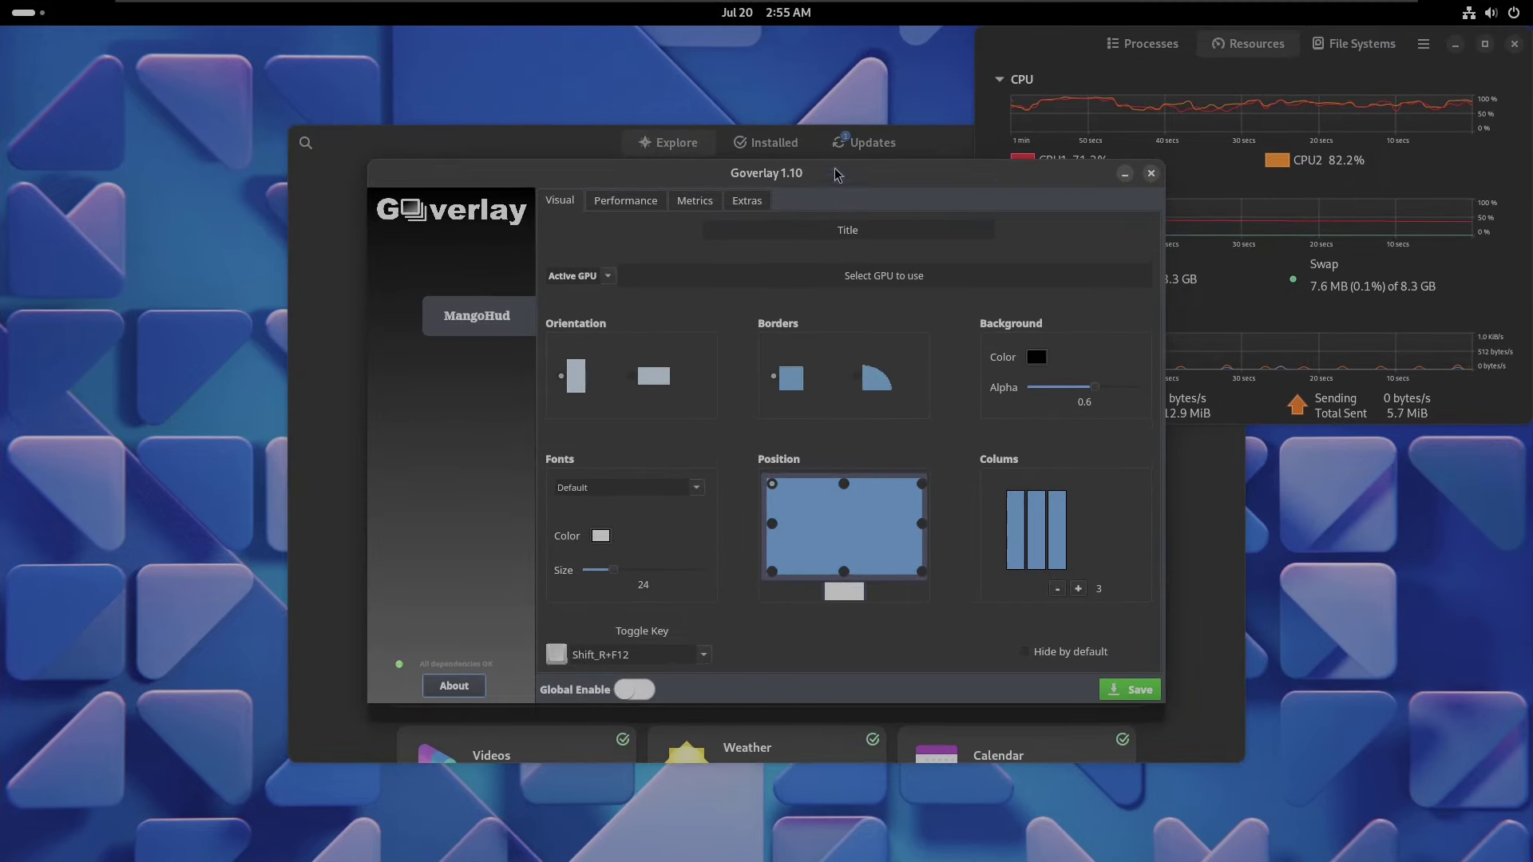
{"action": "left_click", "coordinate": [625, 201]}
{"action": "left_click", "coordinate": [697, 202]}
{"action": "left_click", "coordinate": [746, 203]}
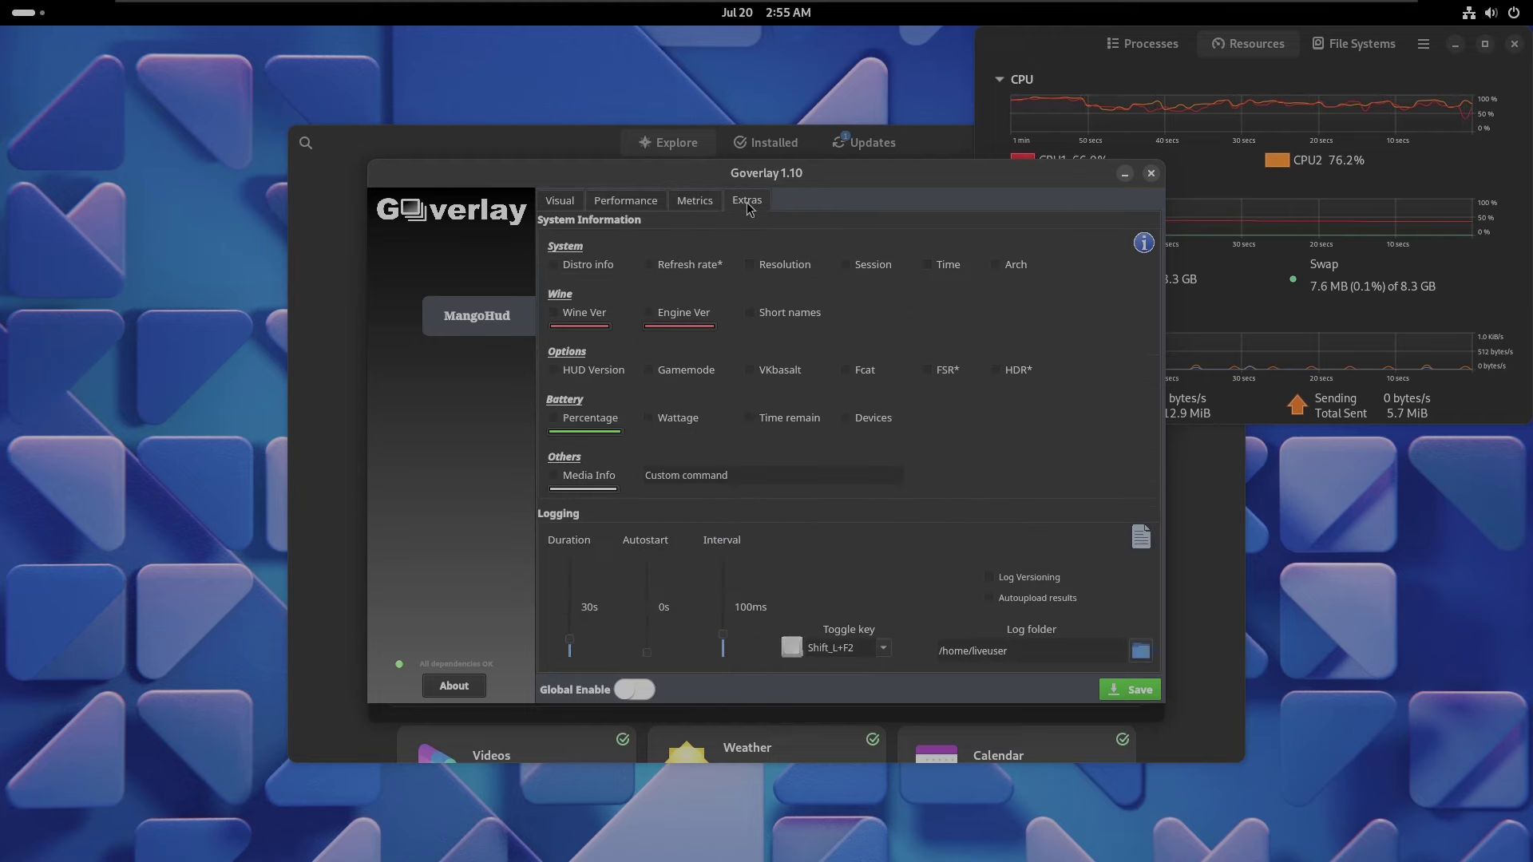
{"action": "left_click", "coordinate": [663, 201]}
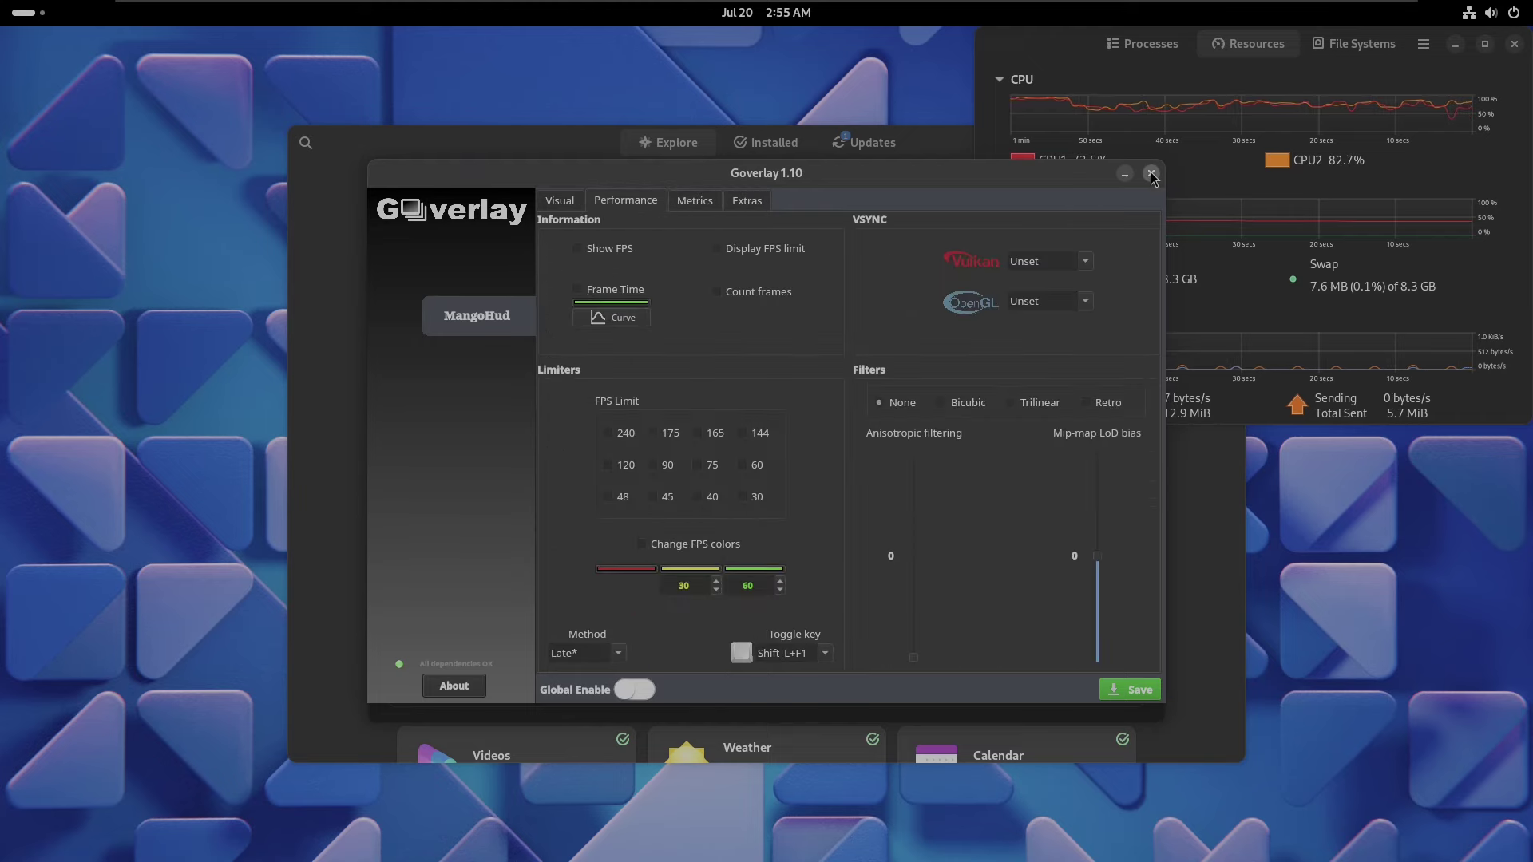
{"action": "left_click", "coordinate": [1150, 174]}
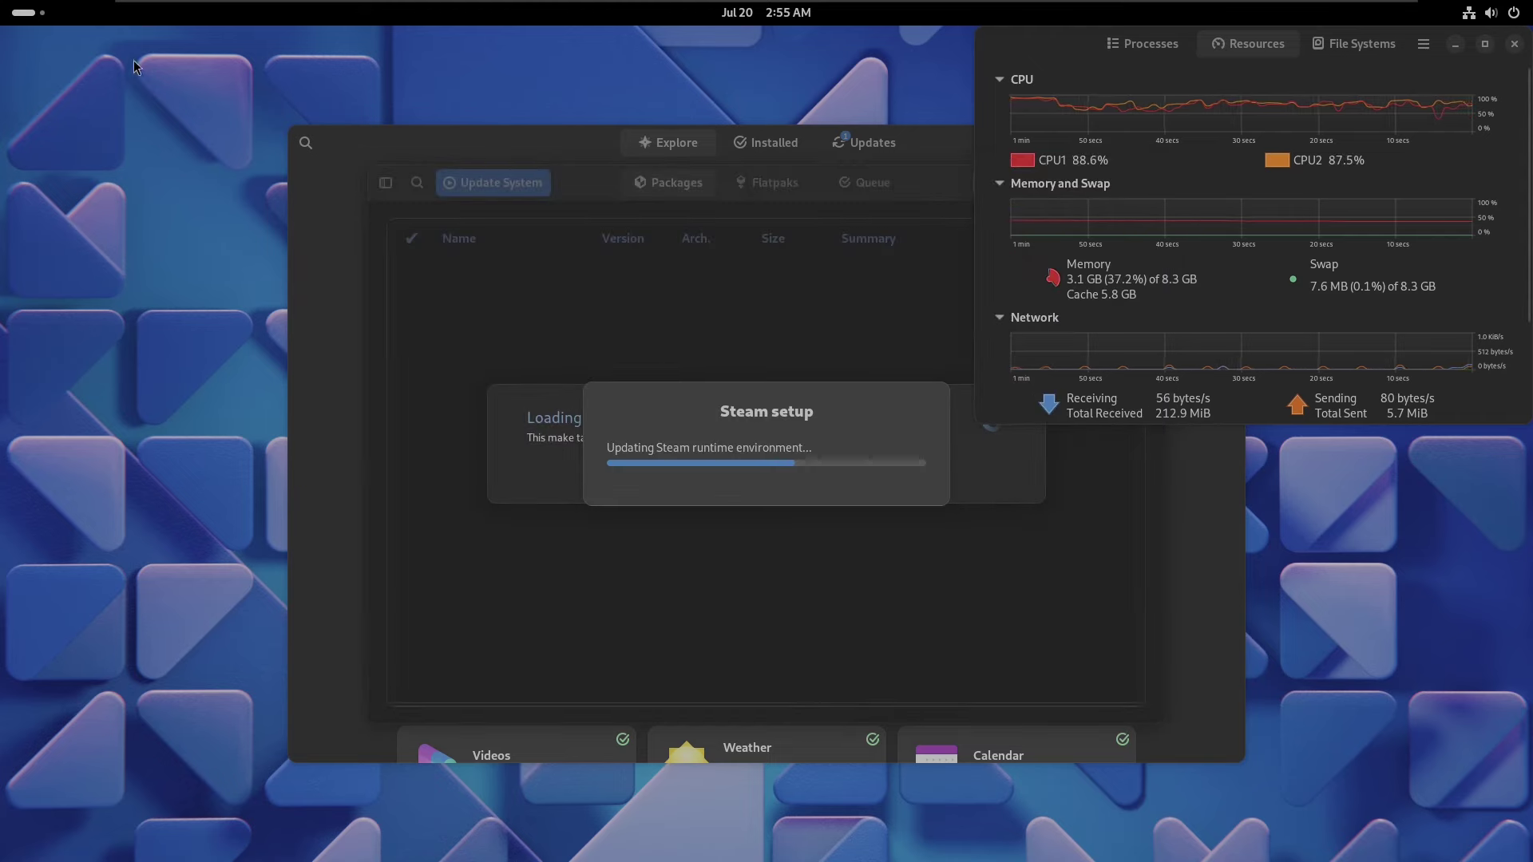
- Switch to the Inkscape welcome window, save the default quick setup, and start a new document
{"action": "left_click", "coordinate": [37, 14]}
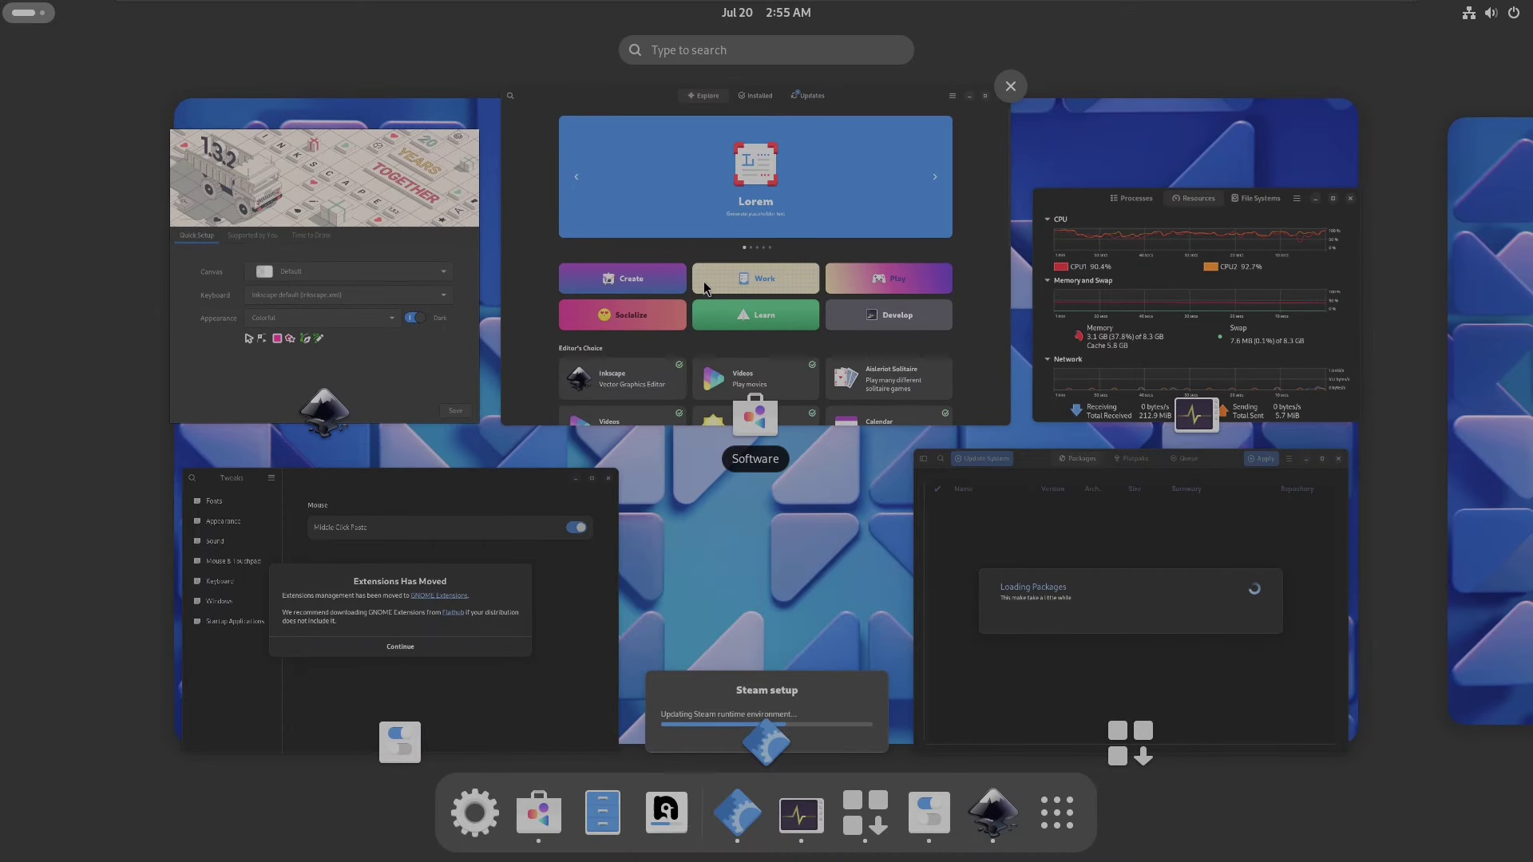
{"action": "left_click", "coordinate": [404, 279]}
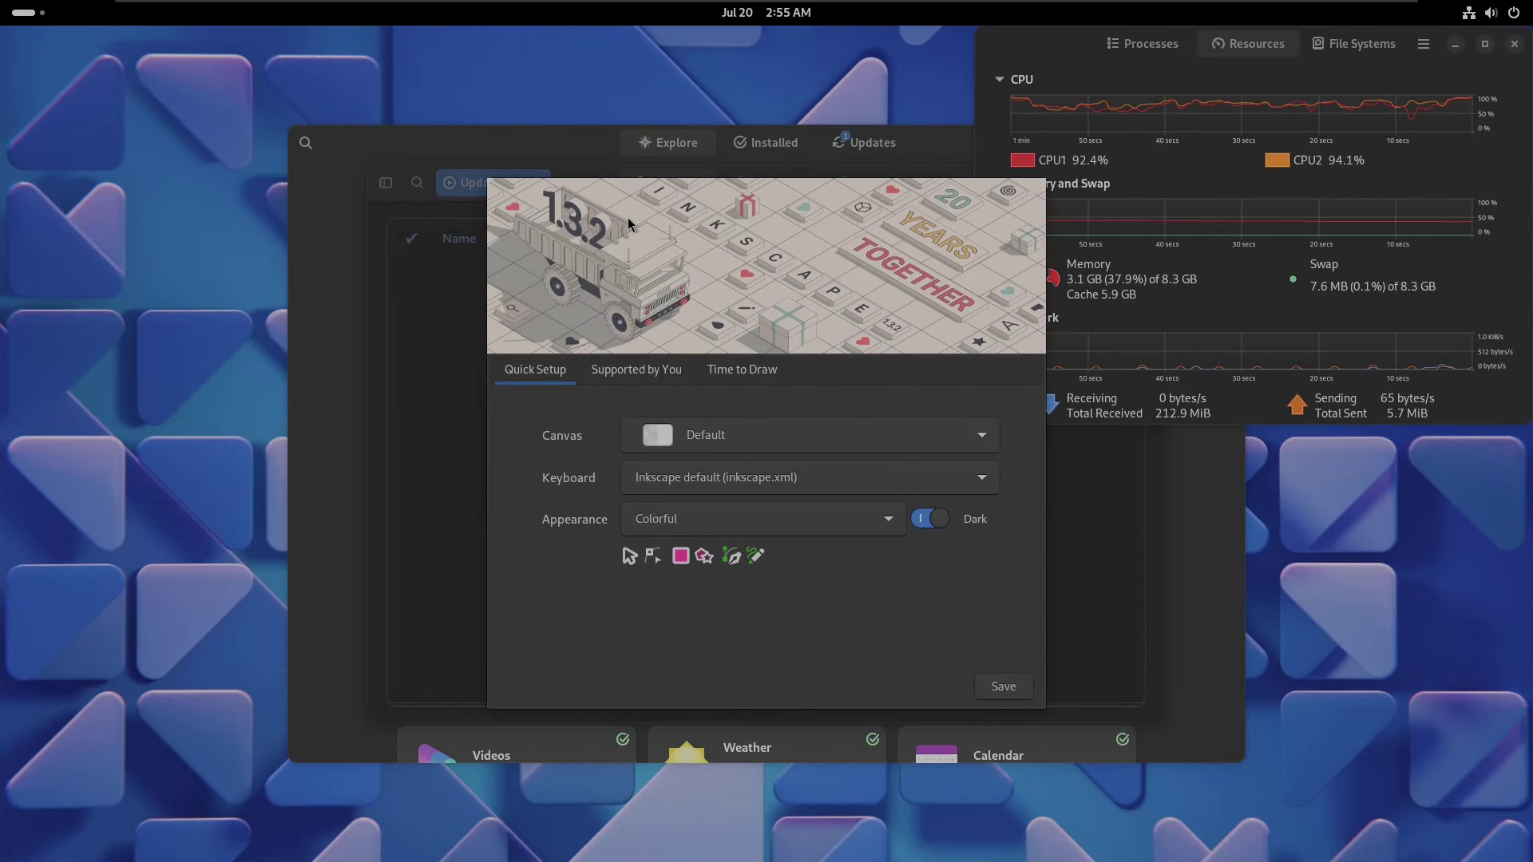
{"action": "left_click", "coordinate": [1013, 687]}
{"action": "left_click", "coordinate": [1012, 690]}
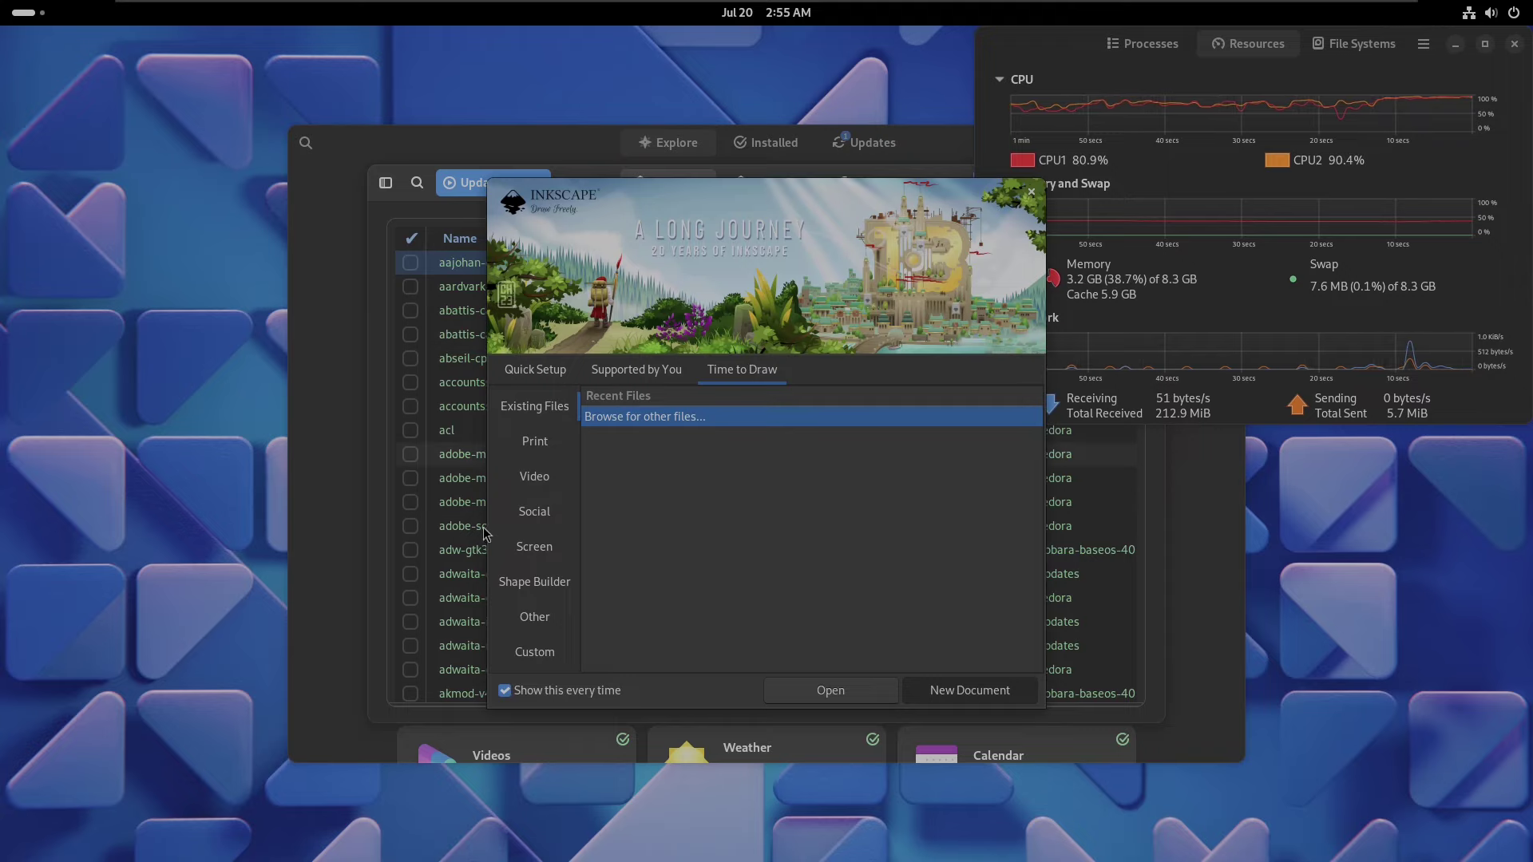
{"action": "left_click", "coordinate": [1165, 706]}
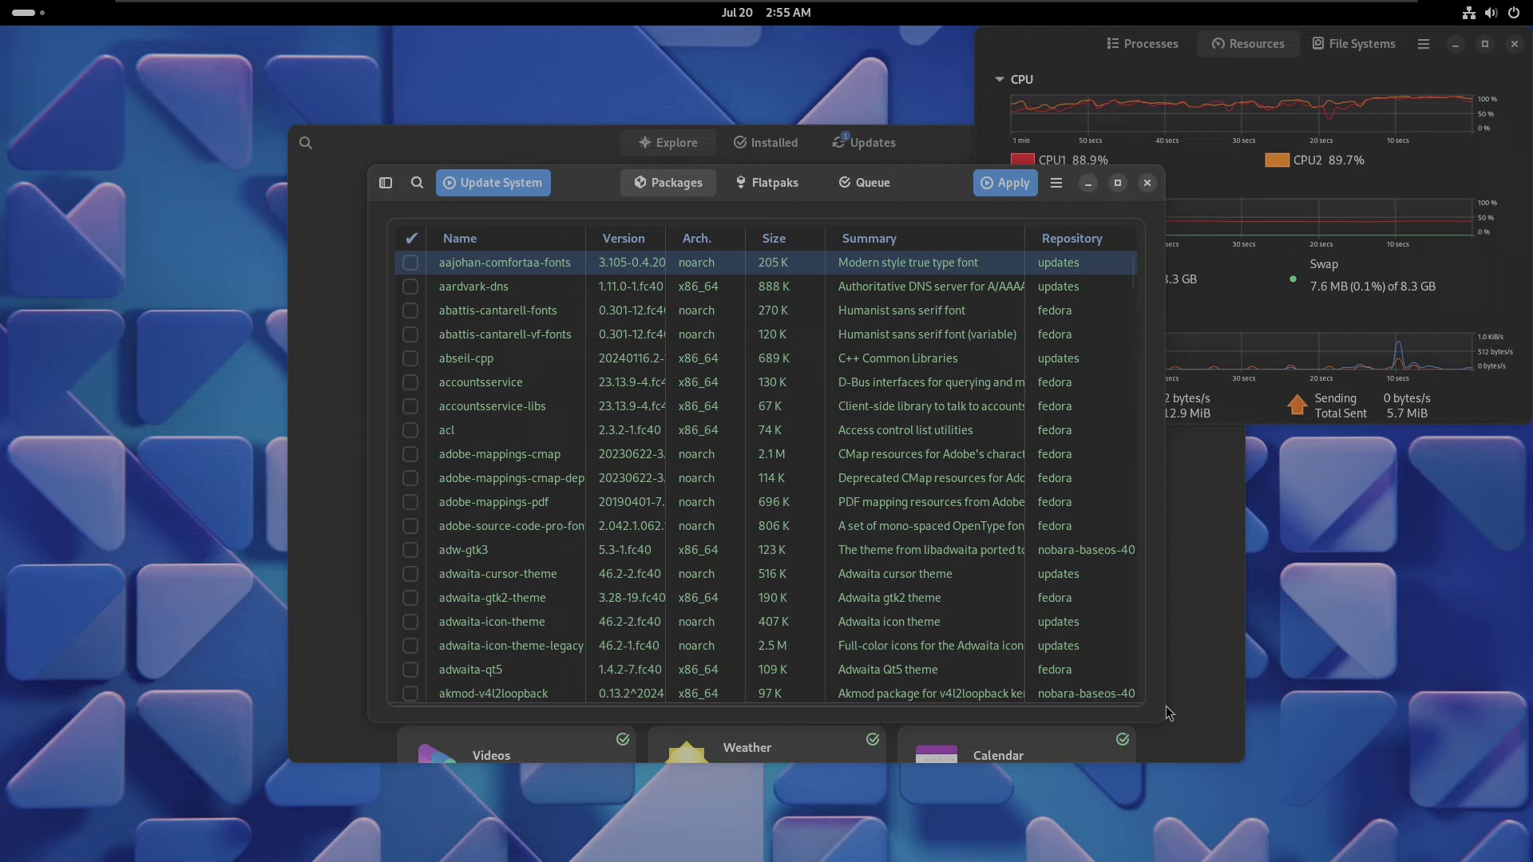
- Maximize Nobara Package Manager and look through its package list to the end
{"action": "left_click", "coordinate": [1116, 185]}
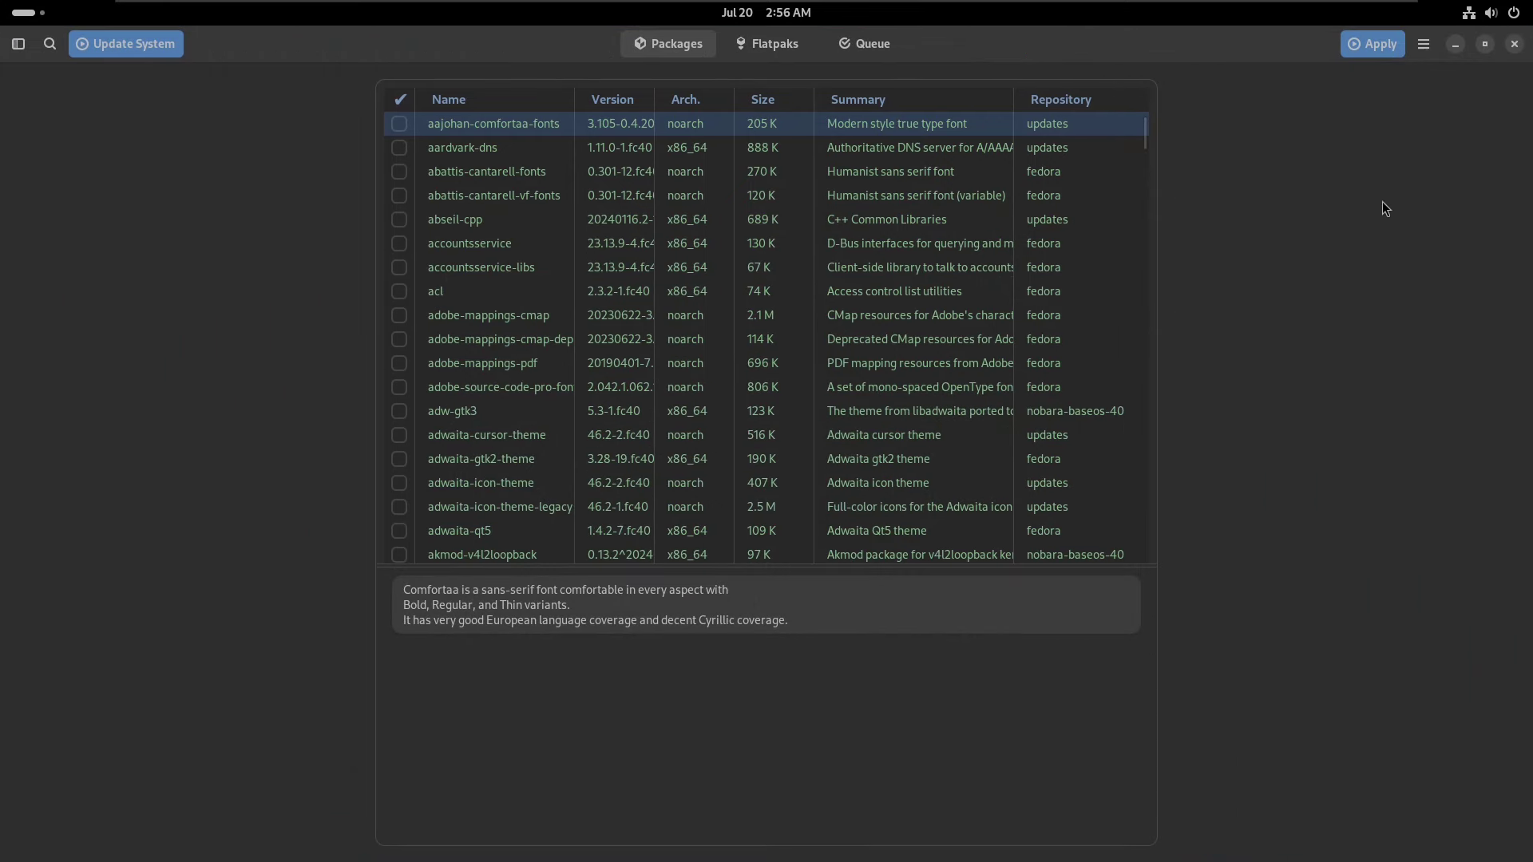
{"action": "left_click_drag", "start_coordinate": [1148, 141], "coordinate": [1150, 575]}
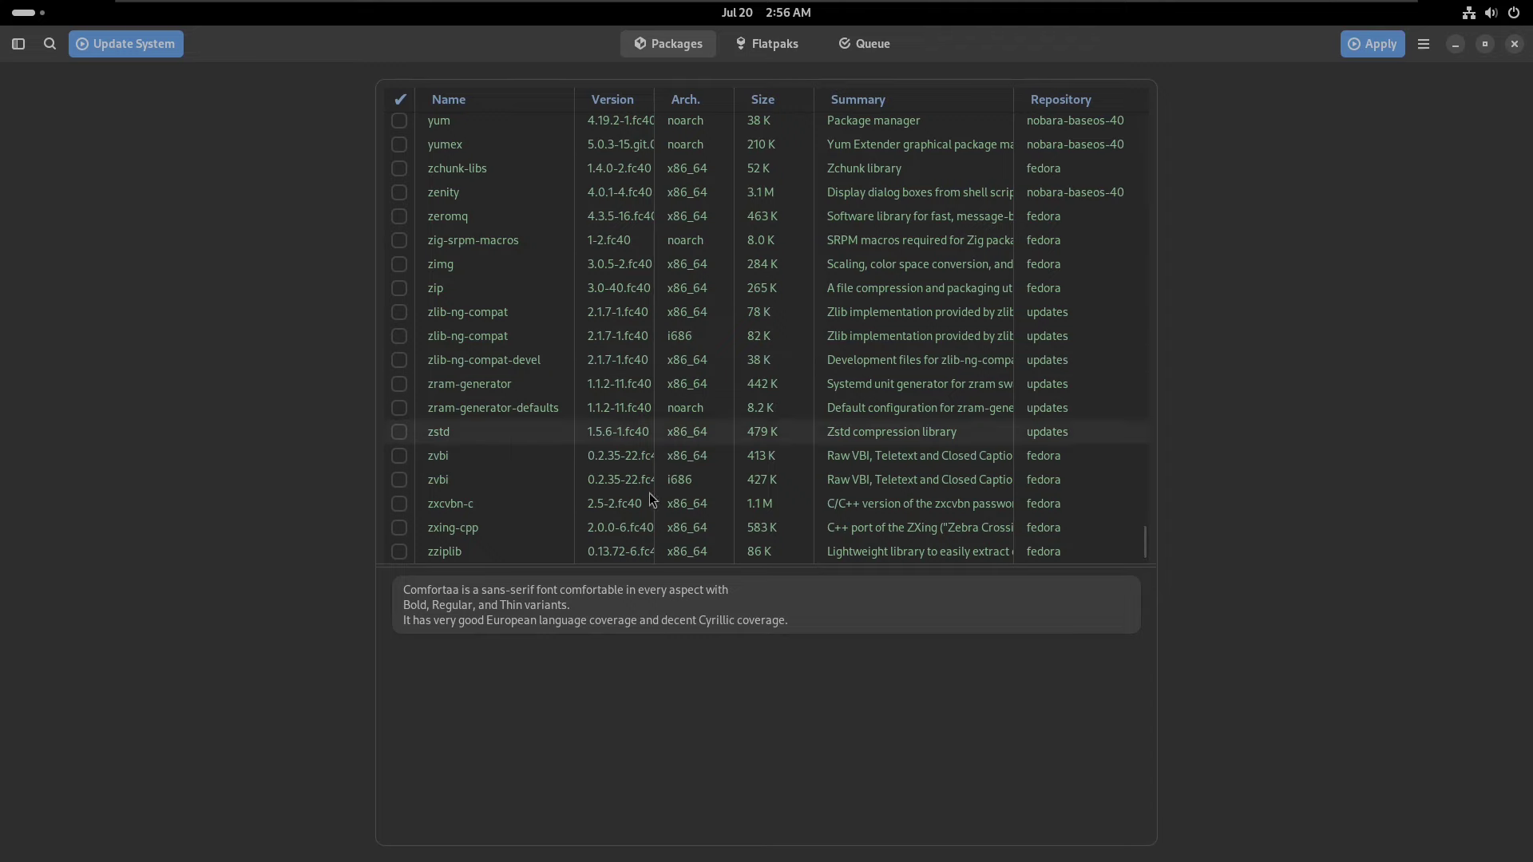
- Switch to the new Inkscape document and close its window
{"action": "key", "text": "alt+Tab"}
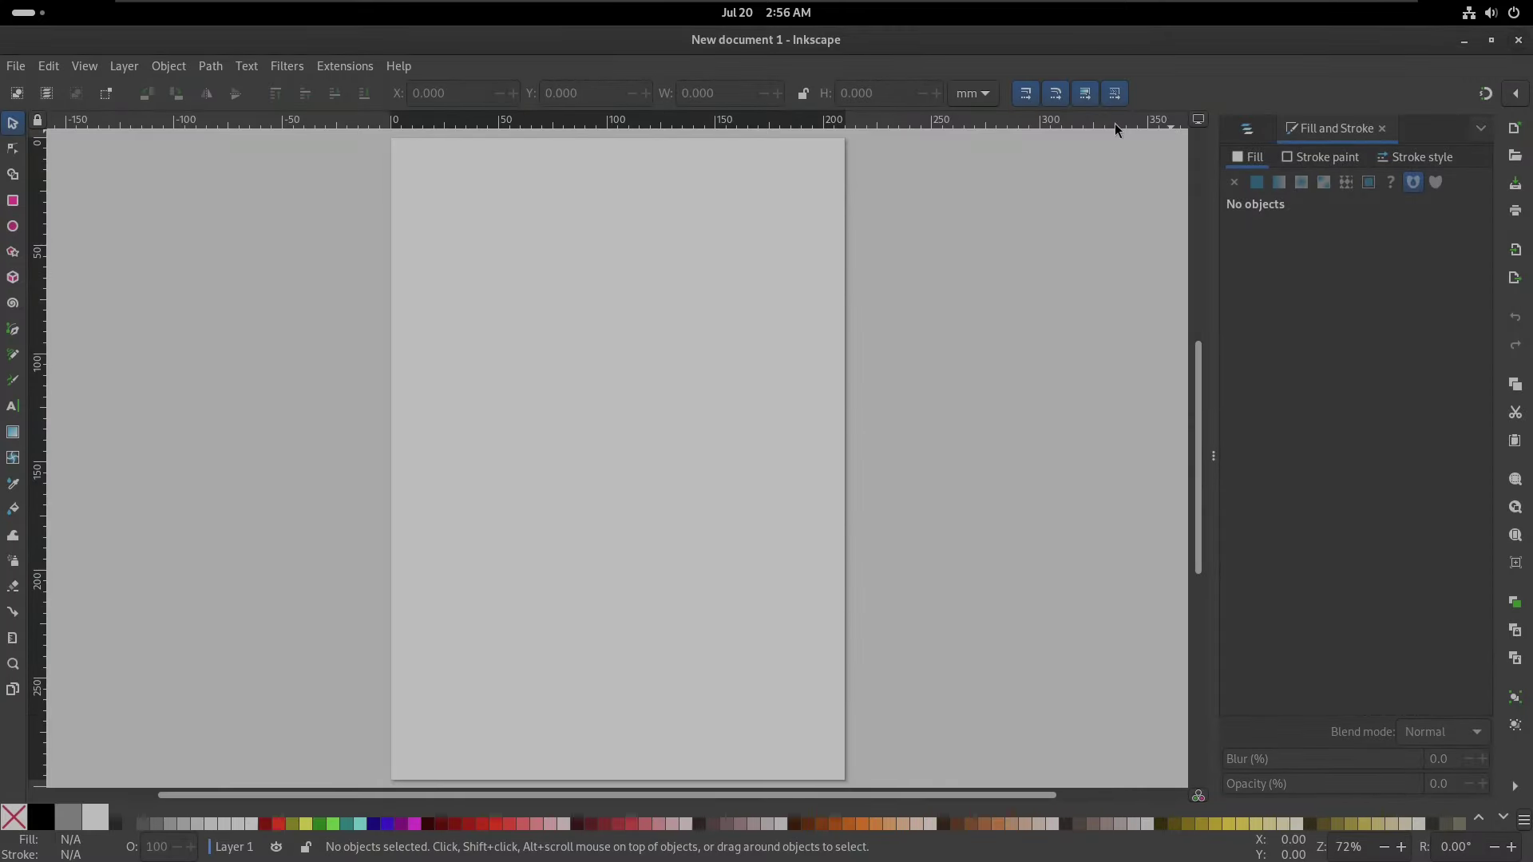
{"action": "key", "text": "alt+Tab"}
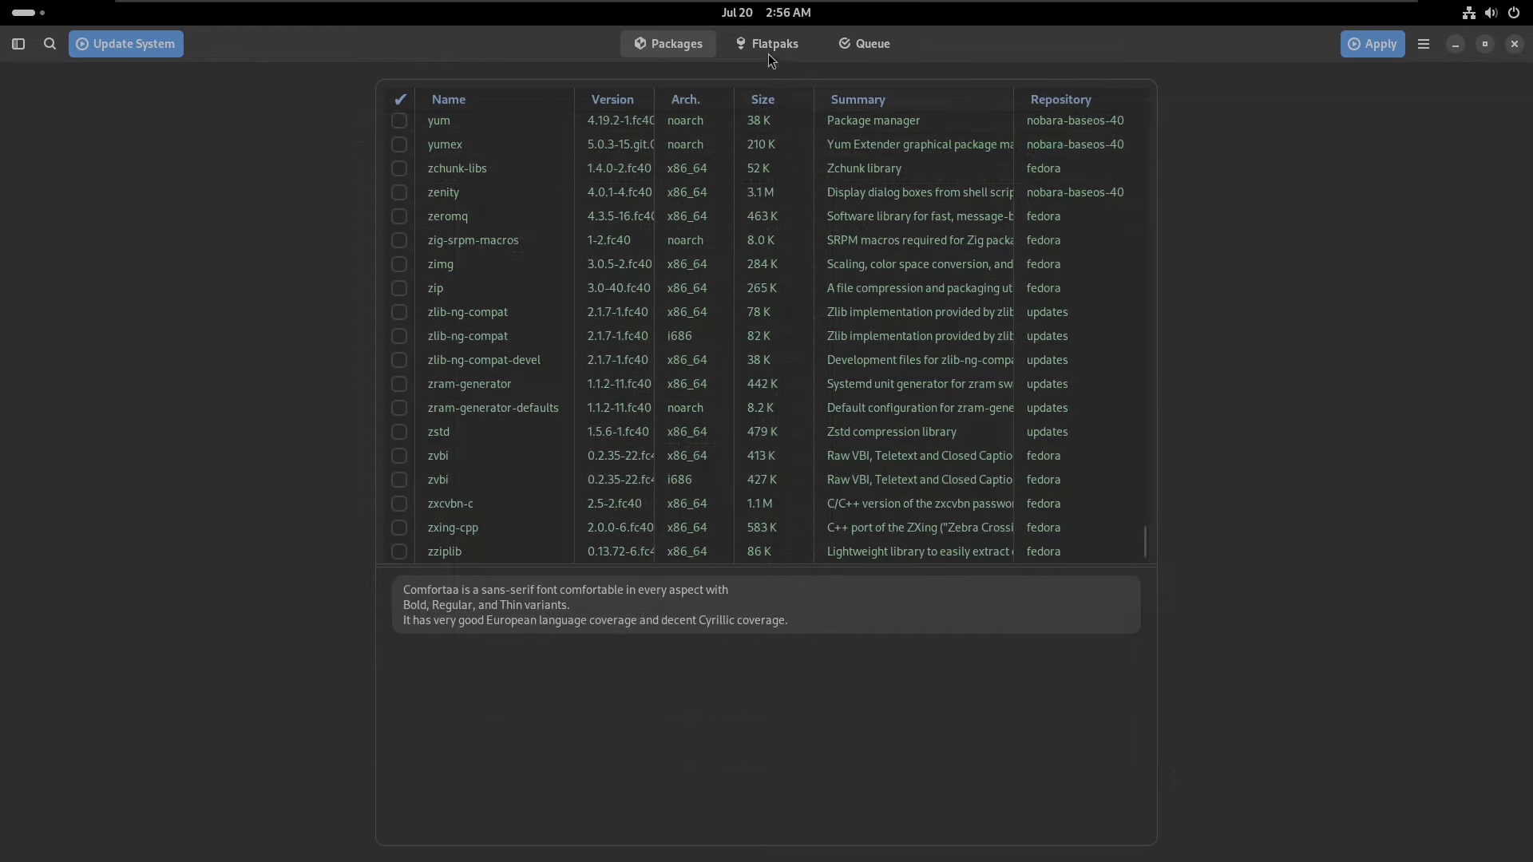
- View the Flatpaks and Queue pages in Nobara Package Manager and close the application
{"action": "left_click", "coordinate": [768, 53]}
{"action": "left_click", "coordinate": [882, 53]}
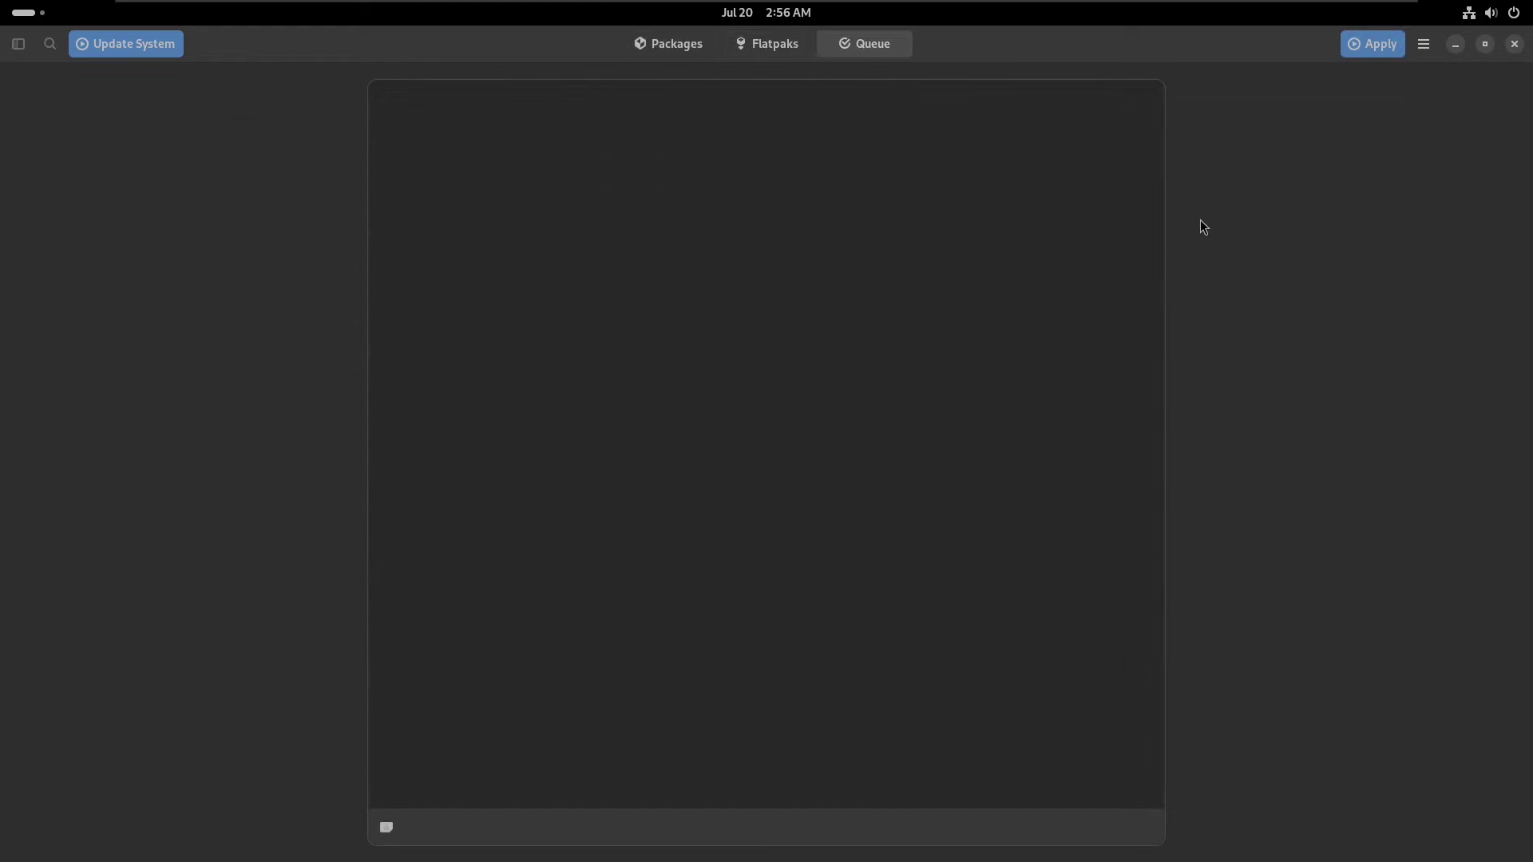
{"action": "left_click", "coordinate": [1513, 47]}
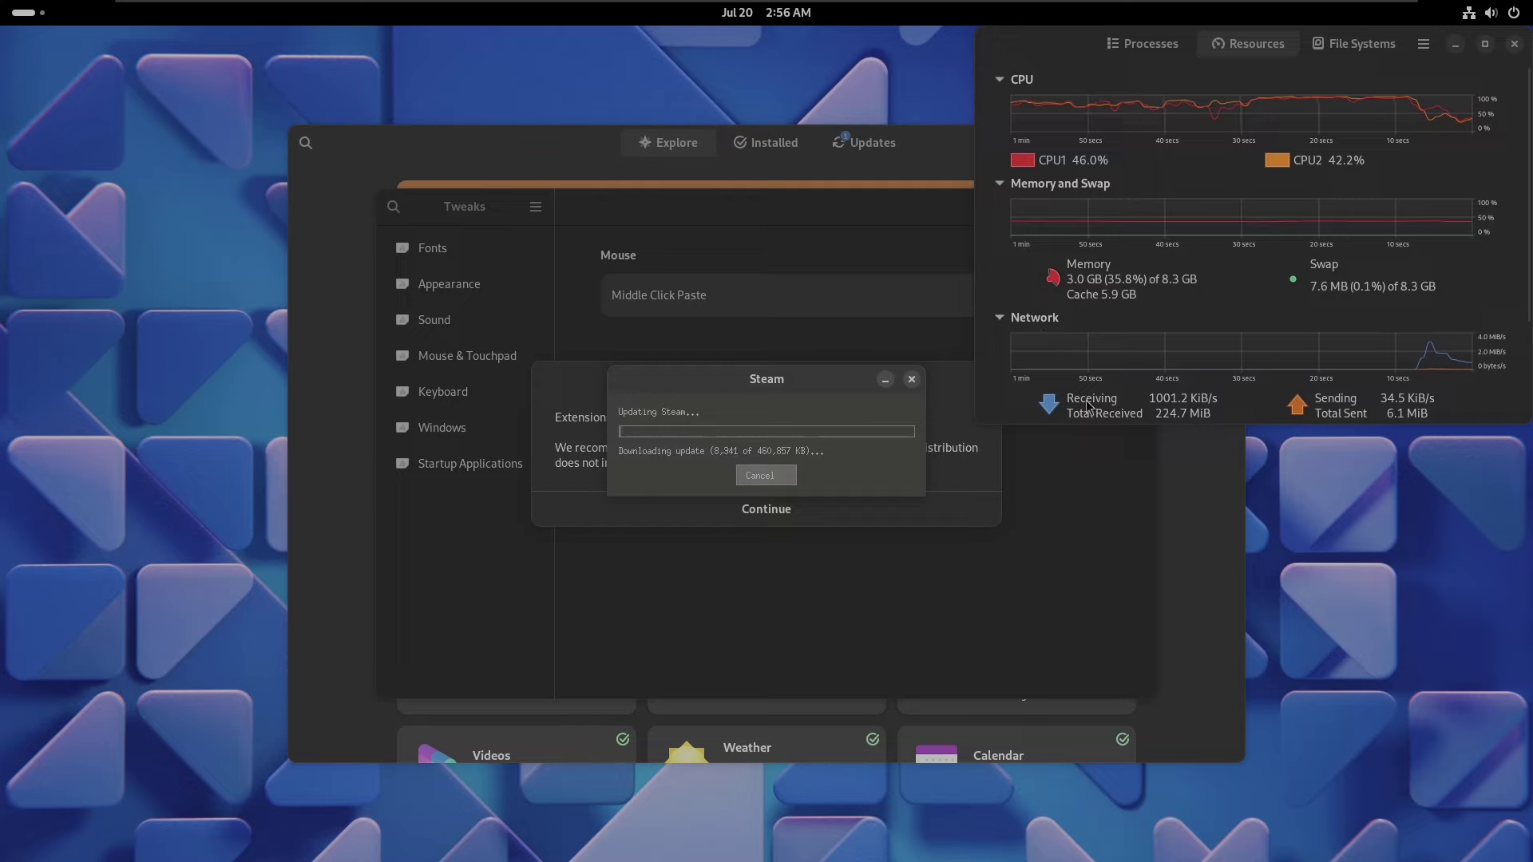
- Cancel the Steam update download and dismiss the notice about extensions in Tweaks
{"action": "left_click", "coordinate": [734, 489]}
{"action": "left_click", "coordinate": [763, 511]}
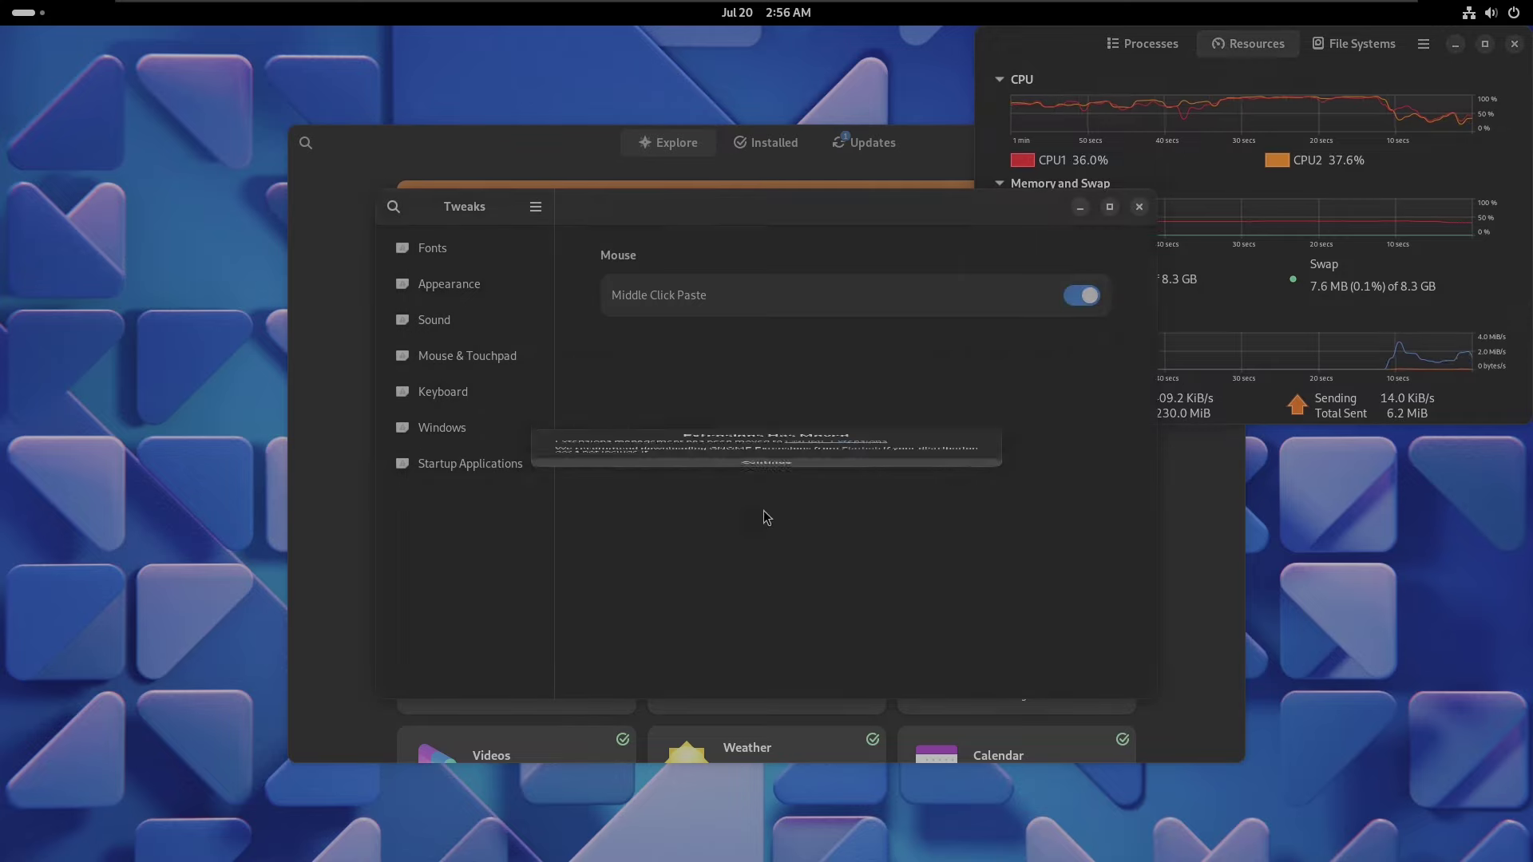
- Look through the Tweaks settings pages from Fonts to Startup Applications, review all Windows options, and close Tweaks
{"action": "left_click", "coordinate": [477, 257]}
{"action": "left_click", "coordinate": [480, 284]}
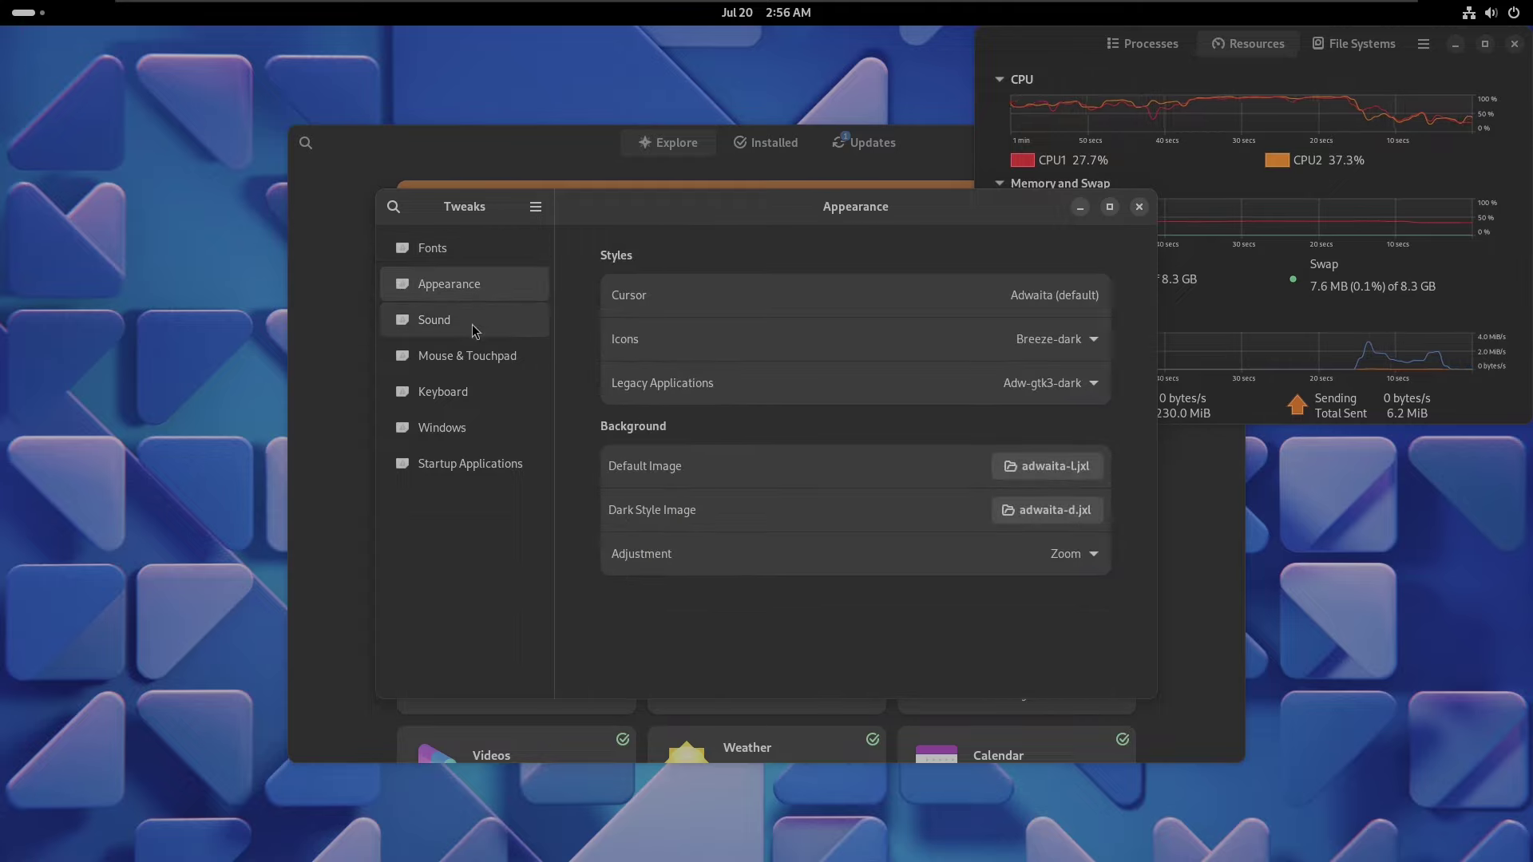
{"action": "left_click", "coordinate": [472, 324]}
{"action": "left_click", "coordinate": [479, 352]}
{"action": "left_click", "coordinate": [477, 381]}
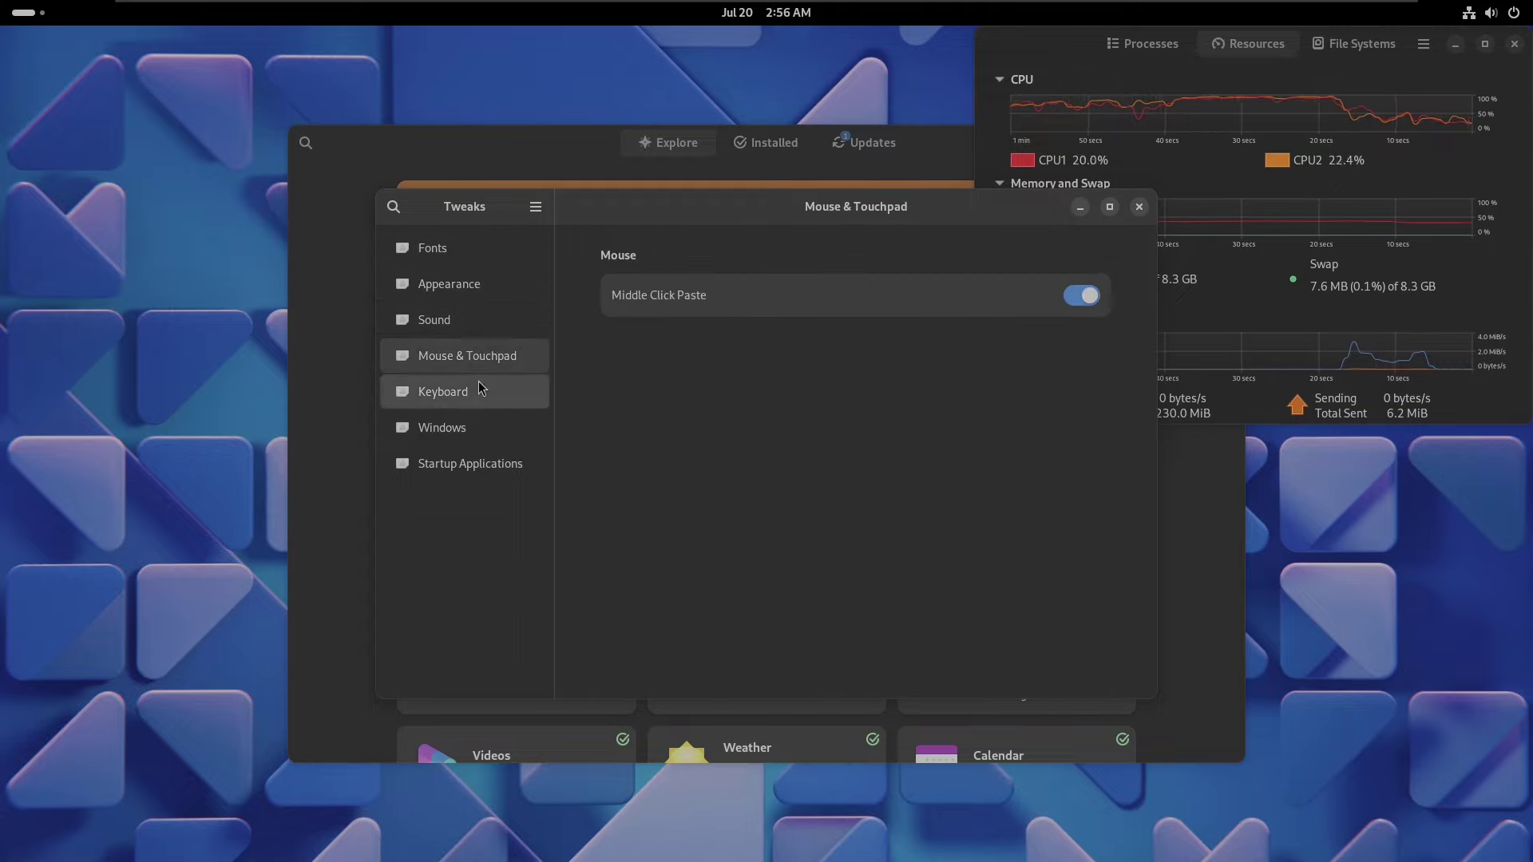
{"action": "left_click", "coordinate": [481, 435]}
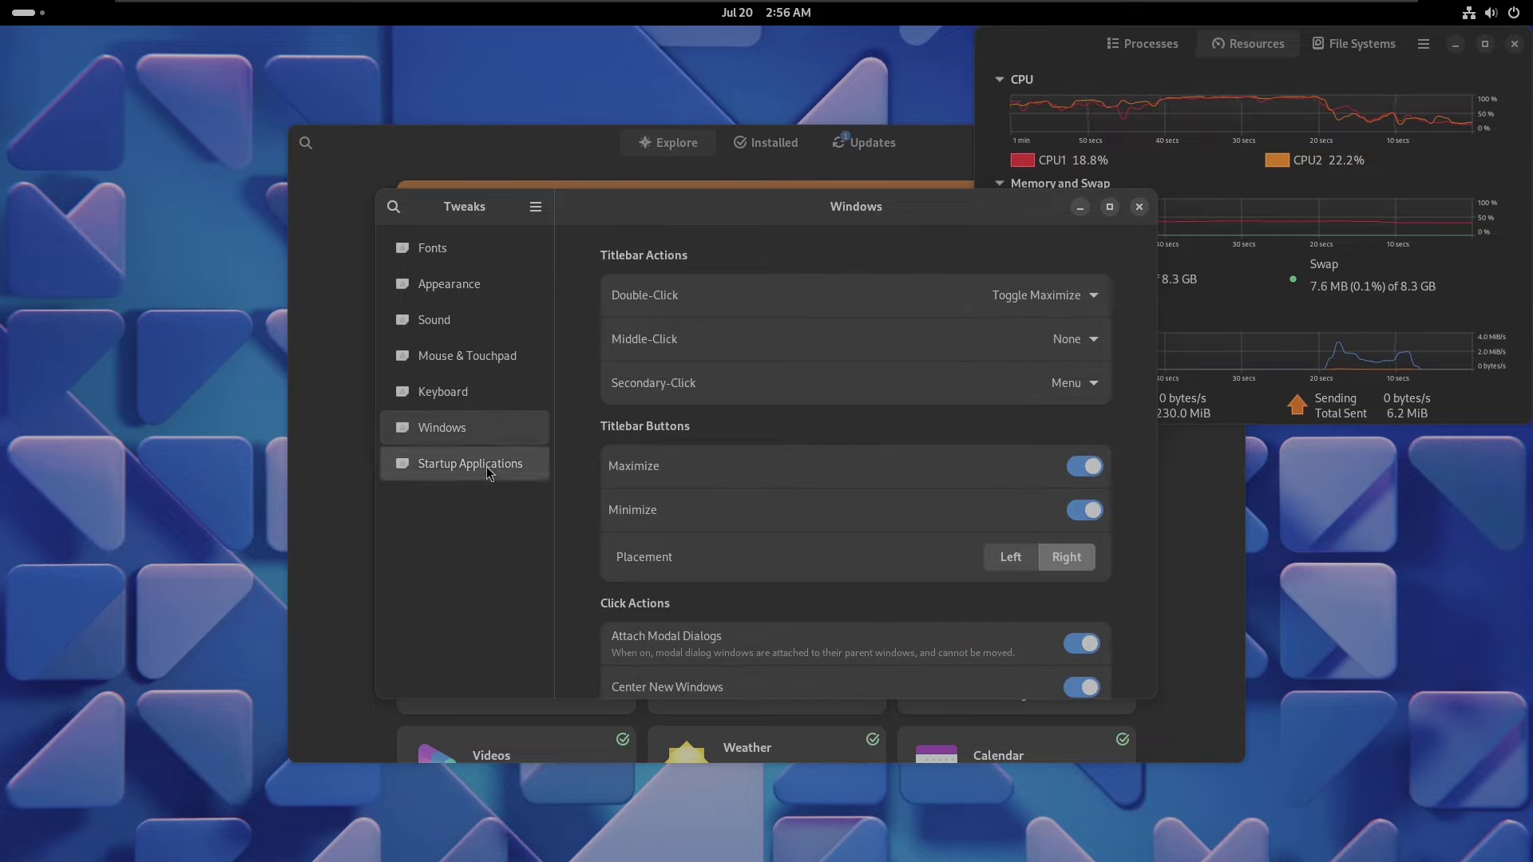
{"action": "left_click", "coordinate": [486, 464]}
{"action": "key", "text": "Up"}
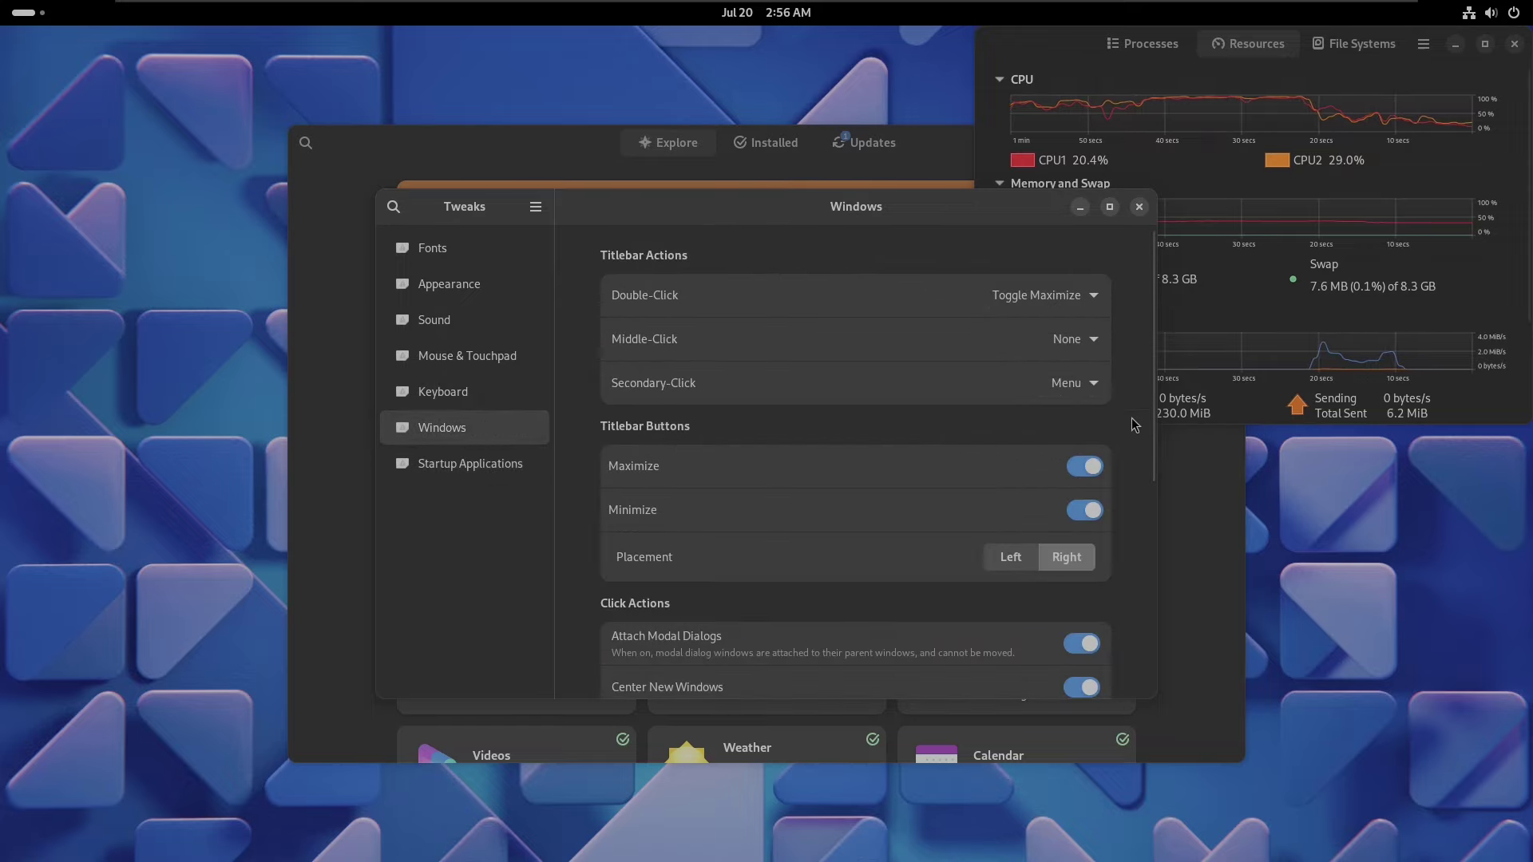
{"action": "left_click_drag", "start_coordinate": [1154, 439], "coordinate": [1157, 650]}
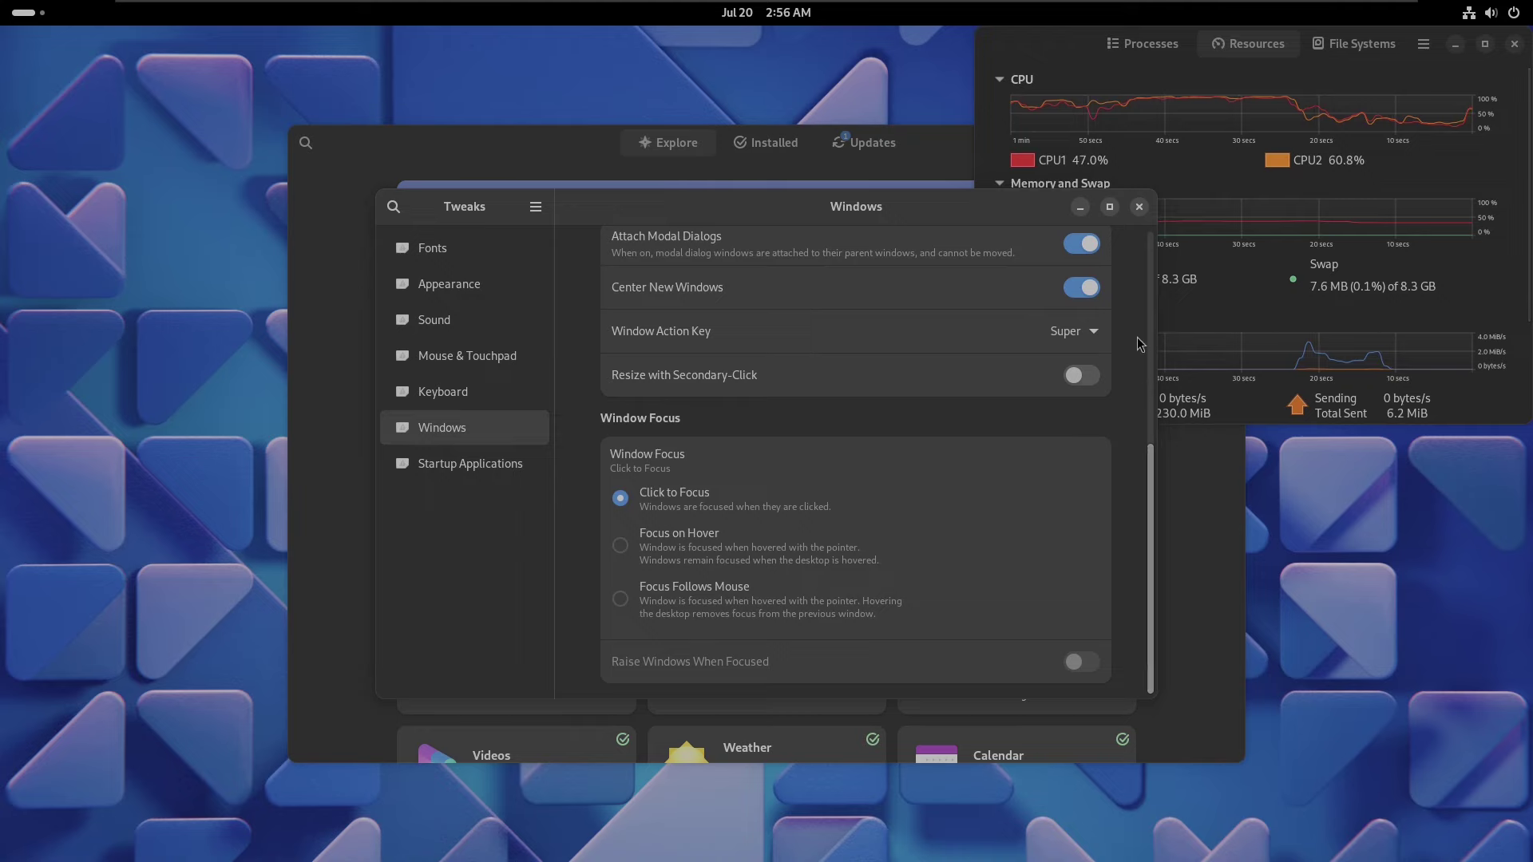
{"action": "left_click", "coordinate": [1139, 208]}
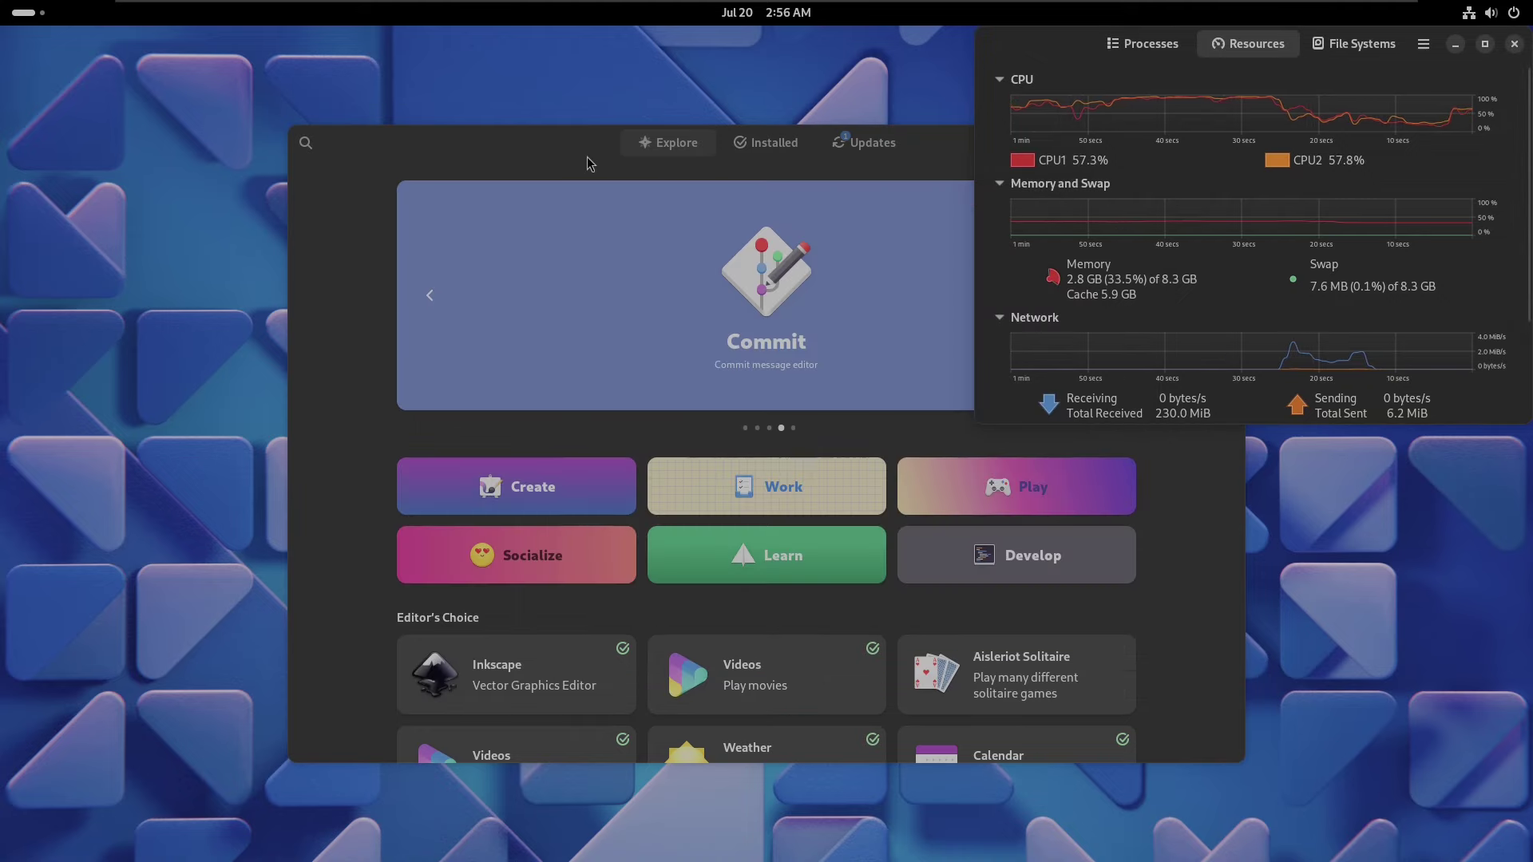
- Maximize the Software window, inspect the details of the pending system updates, and return to the Explore page
{"action": "left_click_drag", "start_coordinate": [551, 145], "coordinate": [383, 142]}
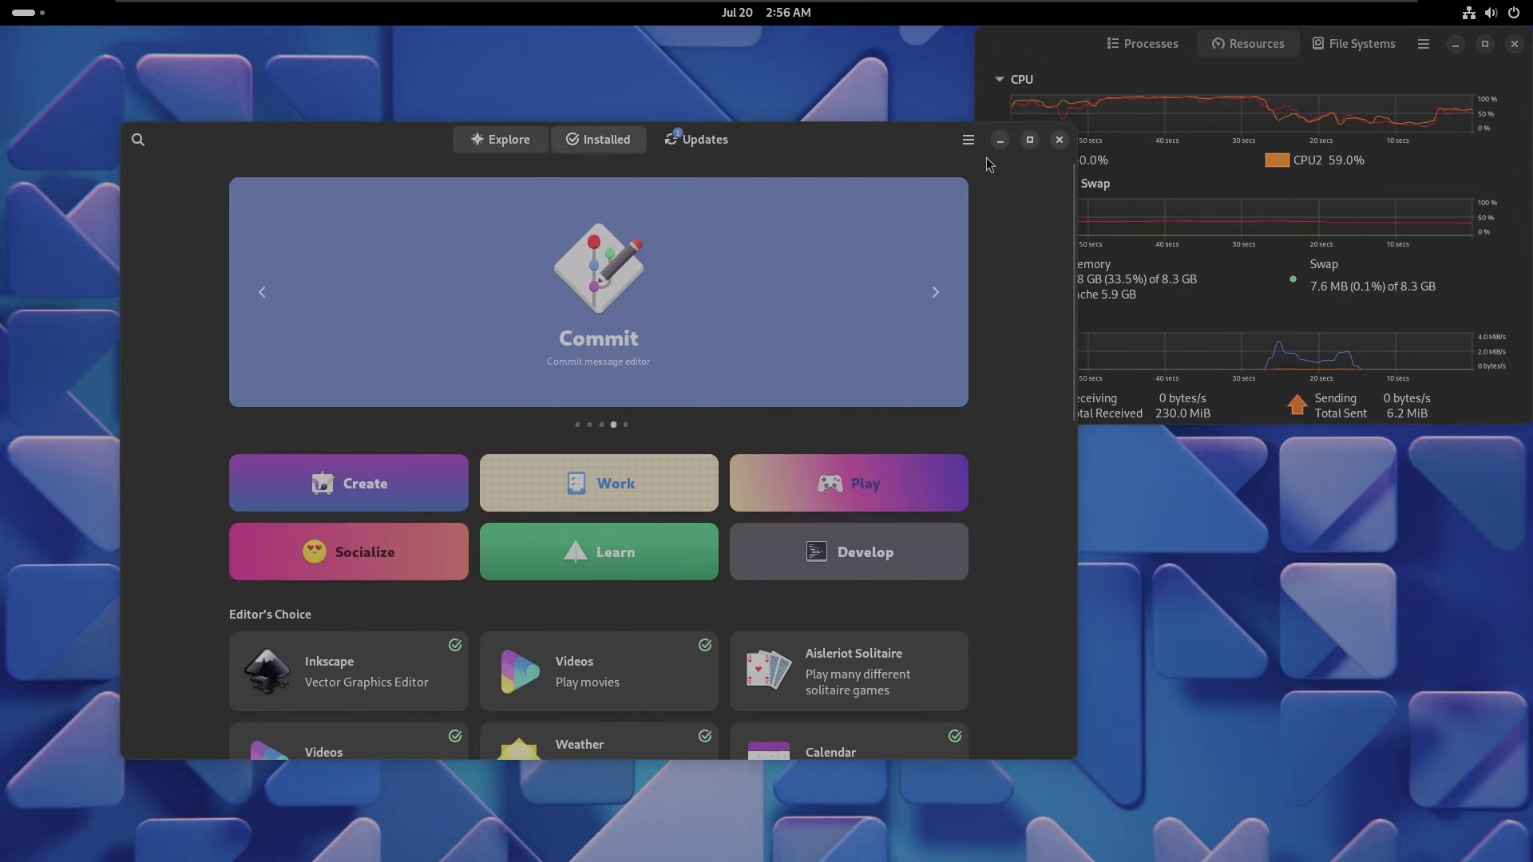
{"action": "left_click", "coordinate": [1030, 140]}
{"action": "left_click", "coordinate": [874, 48]}
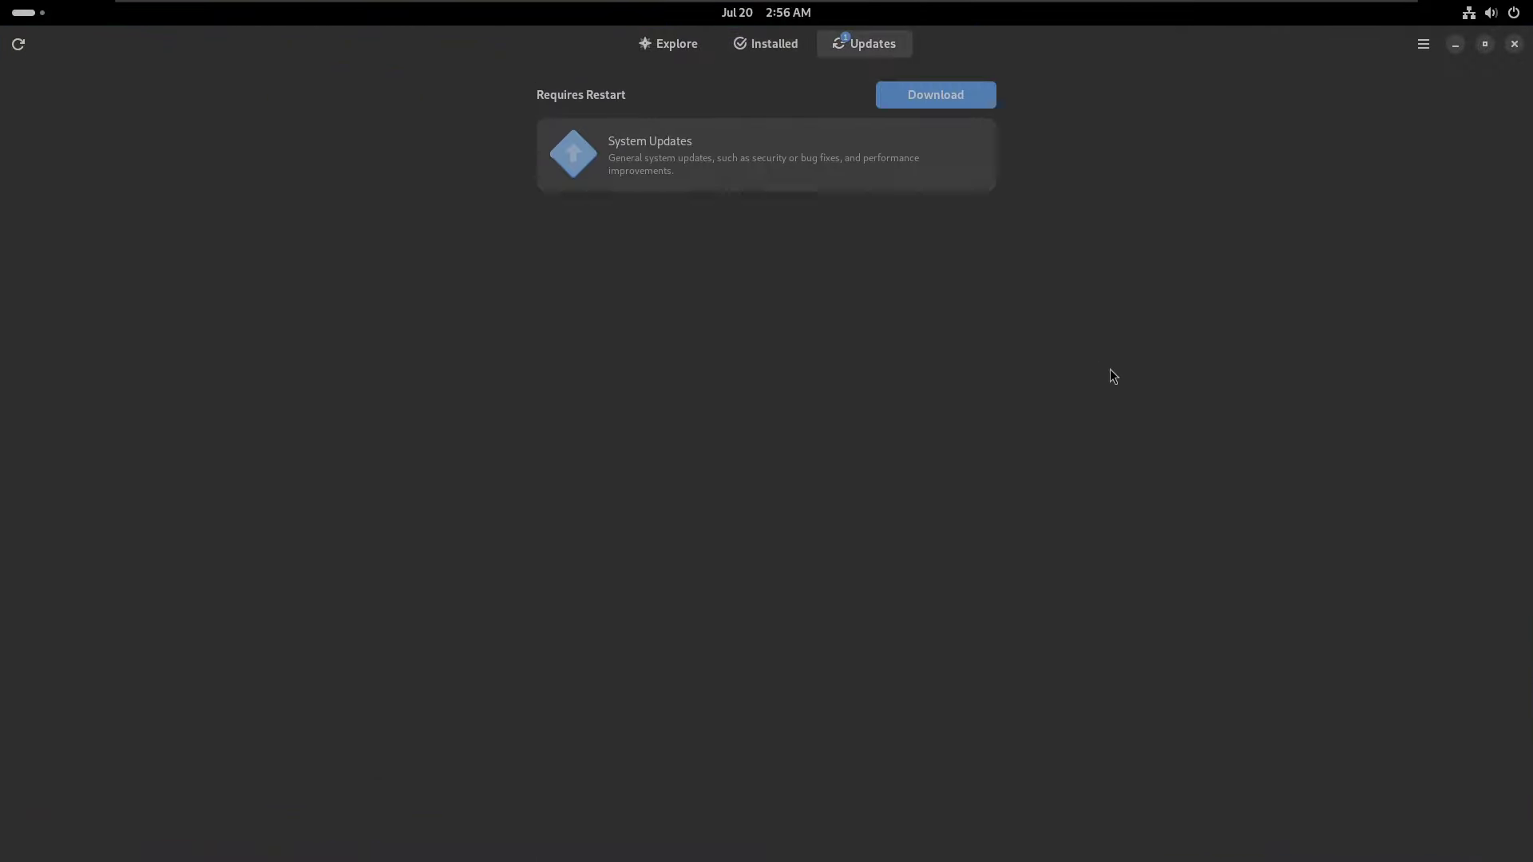
{"action": "left_click", "coordinate": [821, 178]}
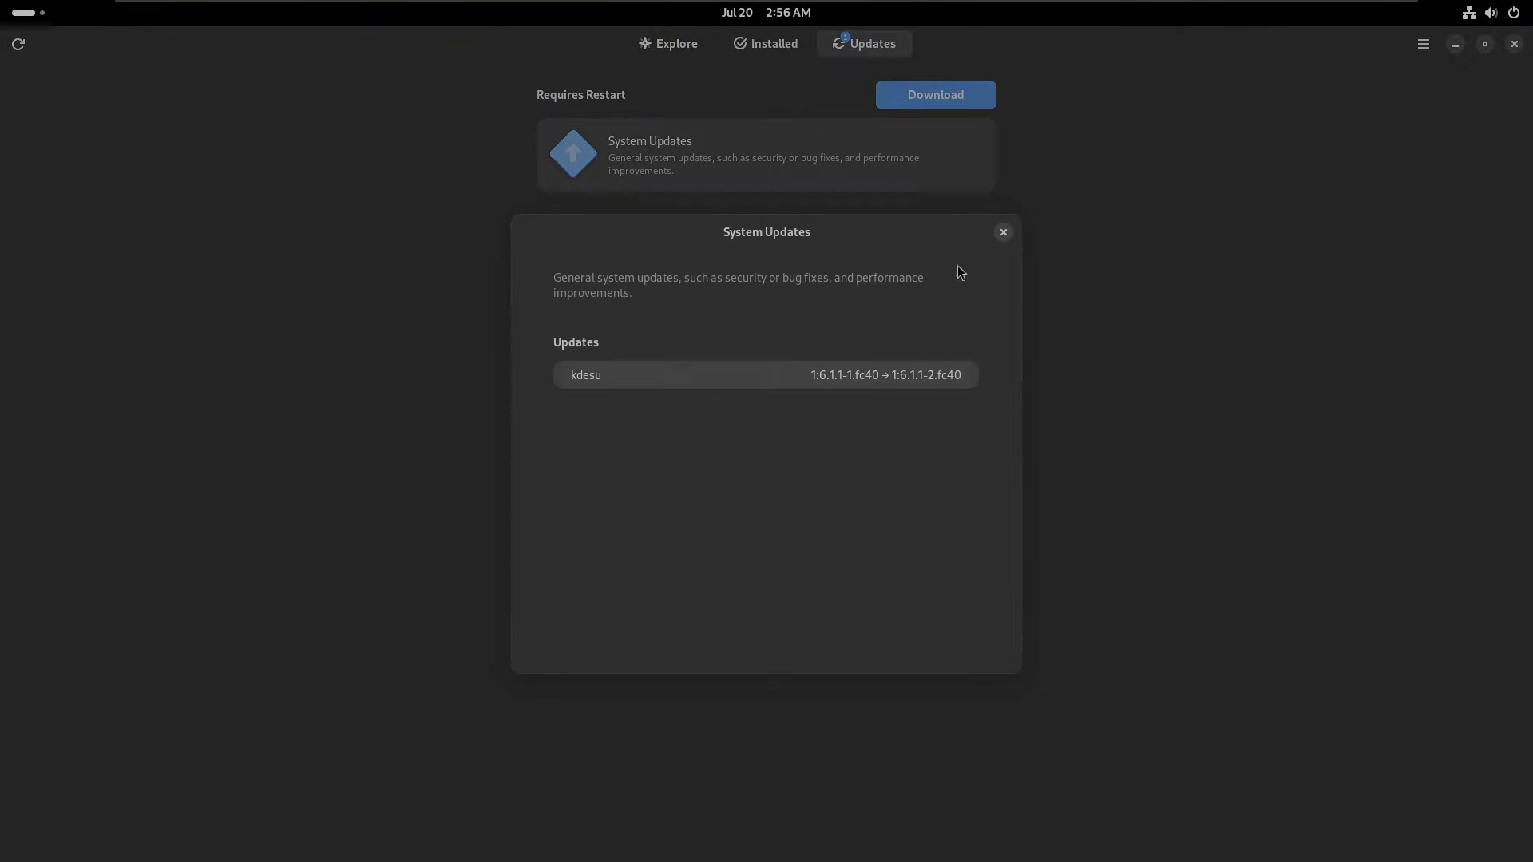
{"action": "left_click", "coordinate": [1004, 231]}
{"action": "left_click", "coordinate": [651, 50]}
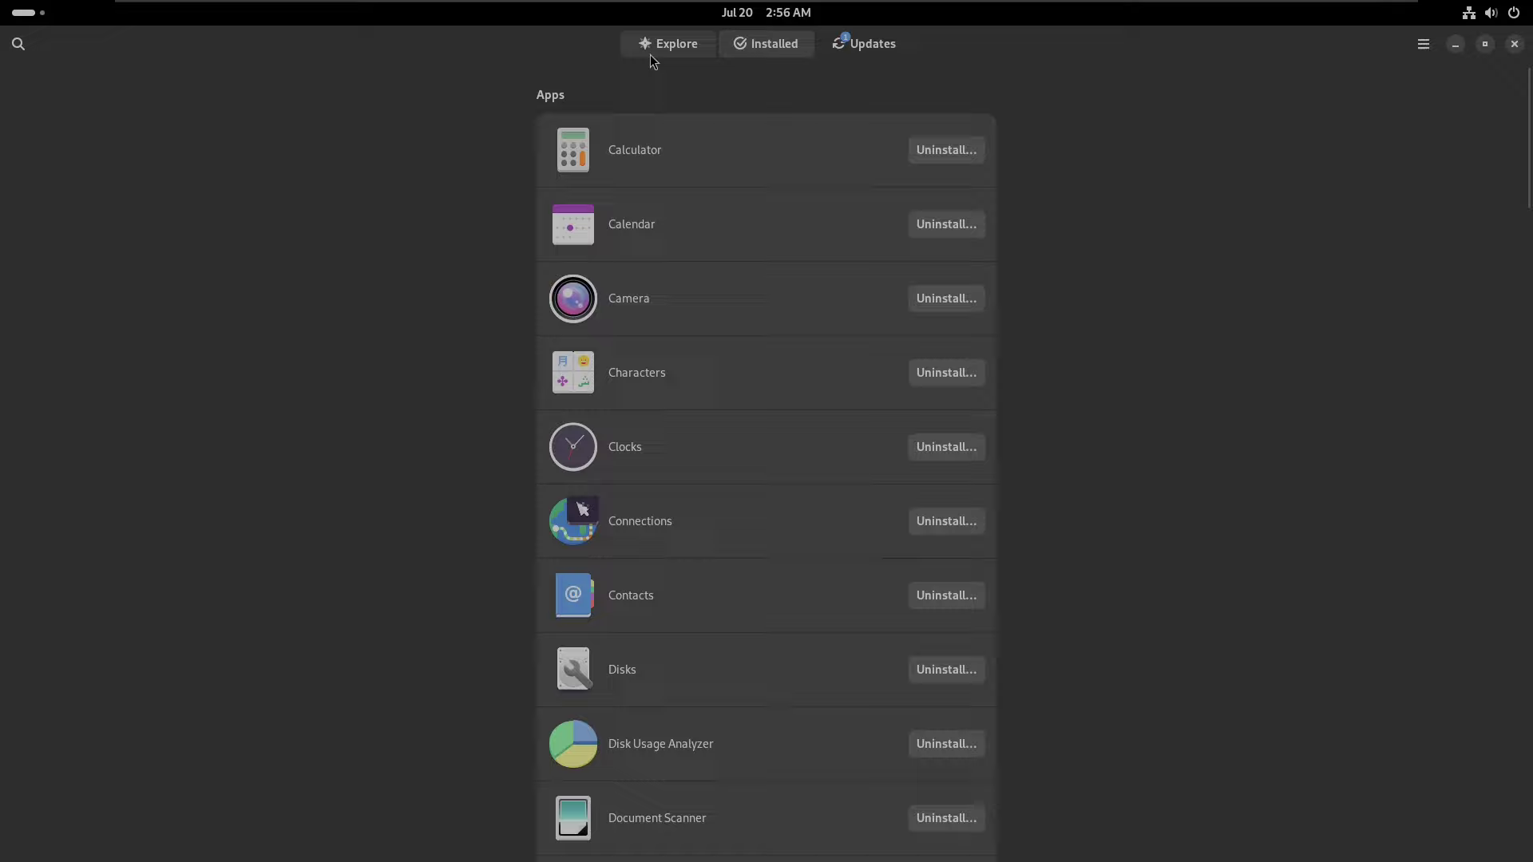
- Review the update and content filter options in the Software preferences and close the dialog
{"action": "left_click", "coordinate": [1422, 45]}
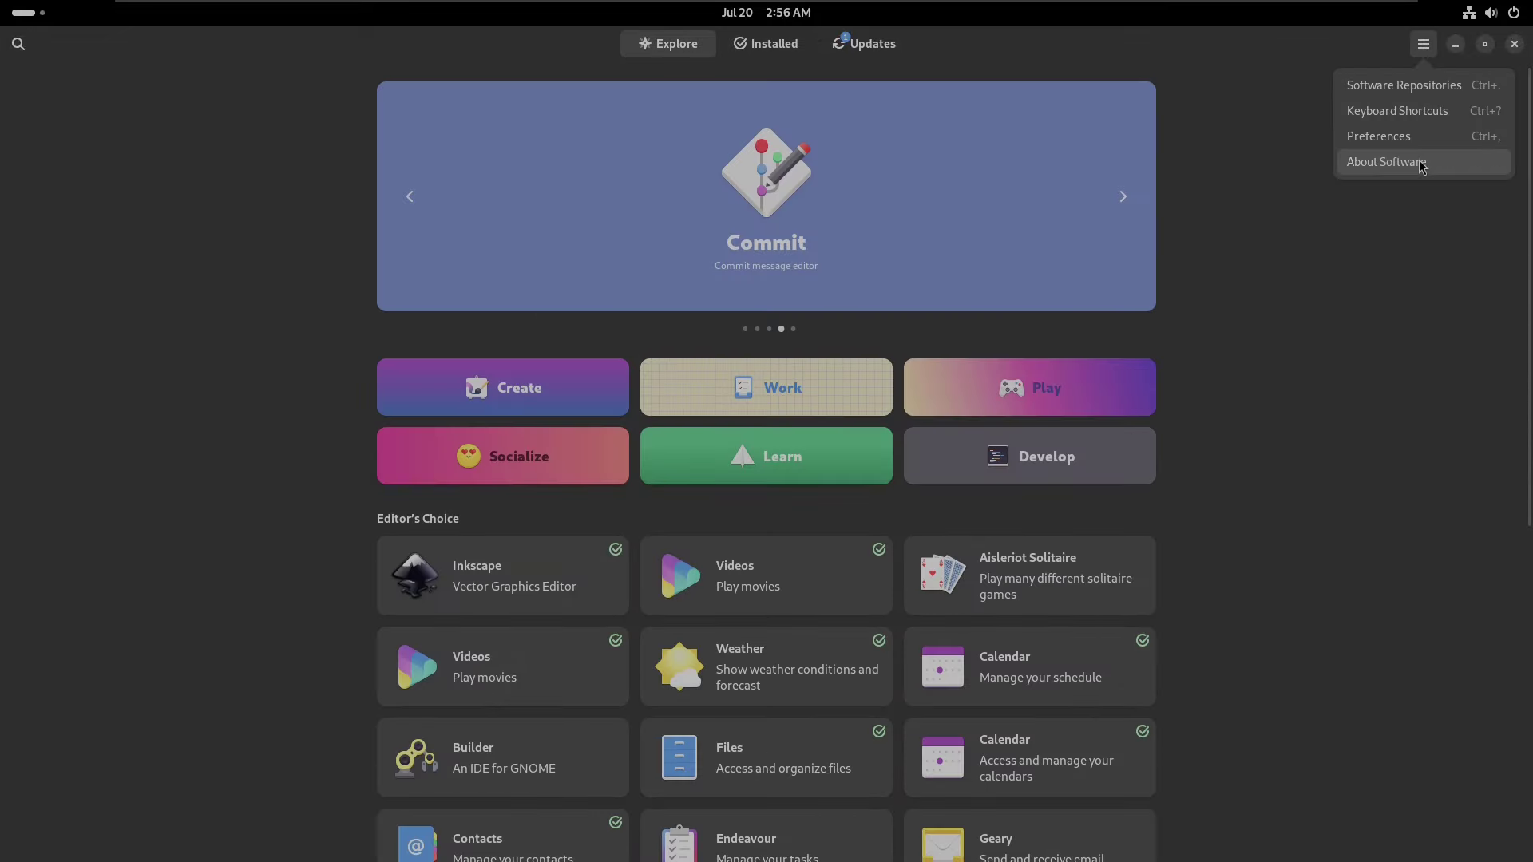
{"action": "left_click", "coordinate": [1397, 137]}
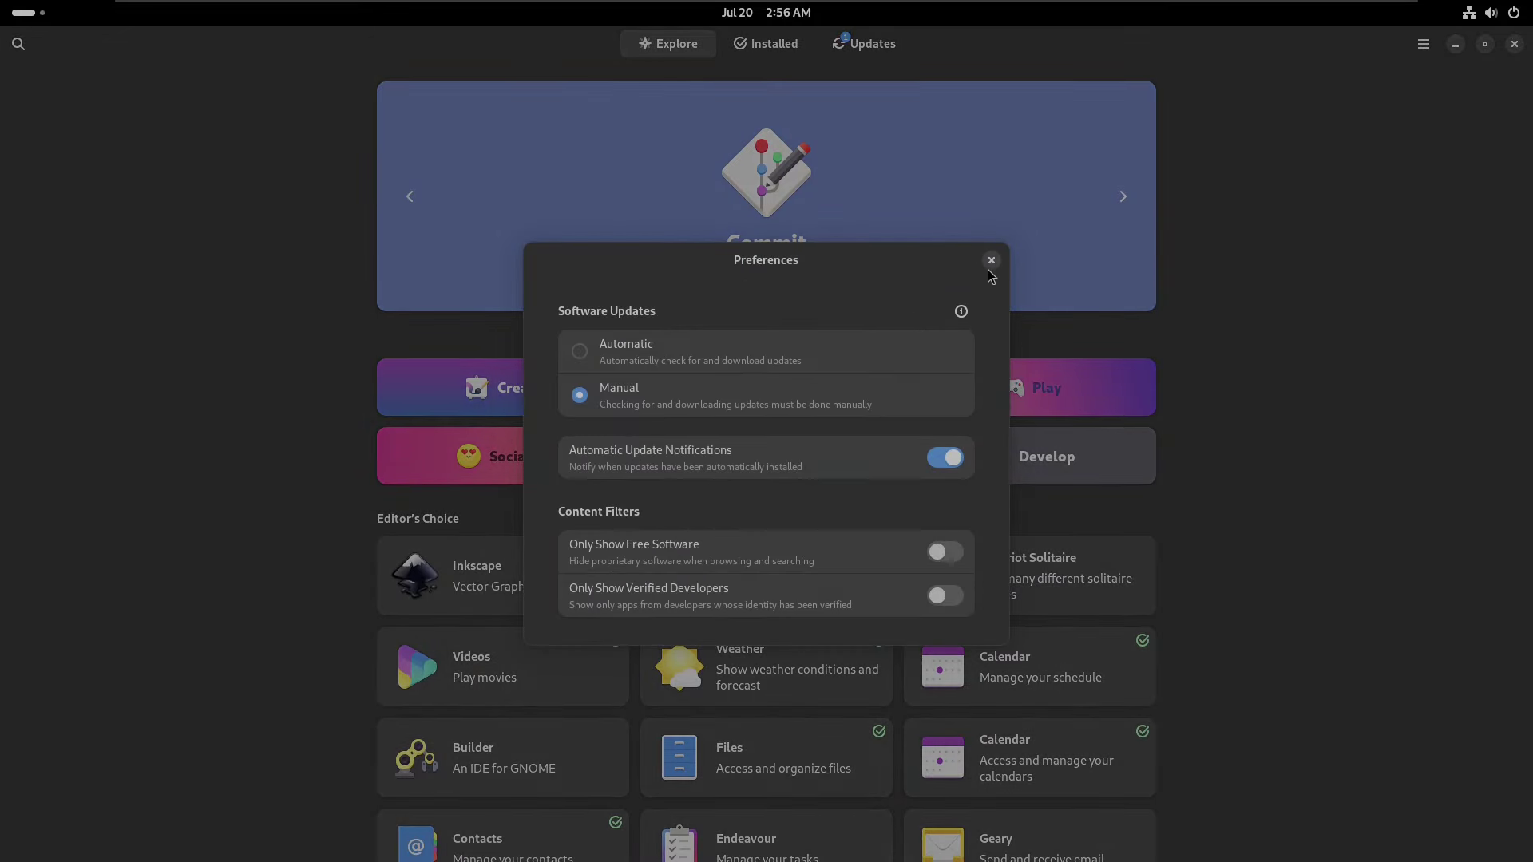
{"action": "left_click", "coordinate": [991, 261]}
- Open the Software Repositories dialog, check the open windows in the activities overview, and close the dialog
{"action": "left_click", "coordinate": [1423, 44]}
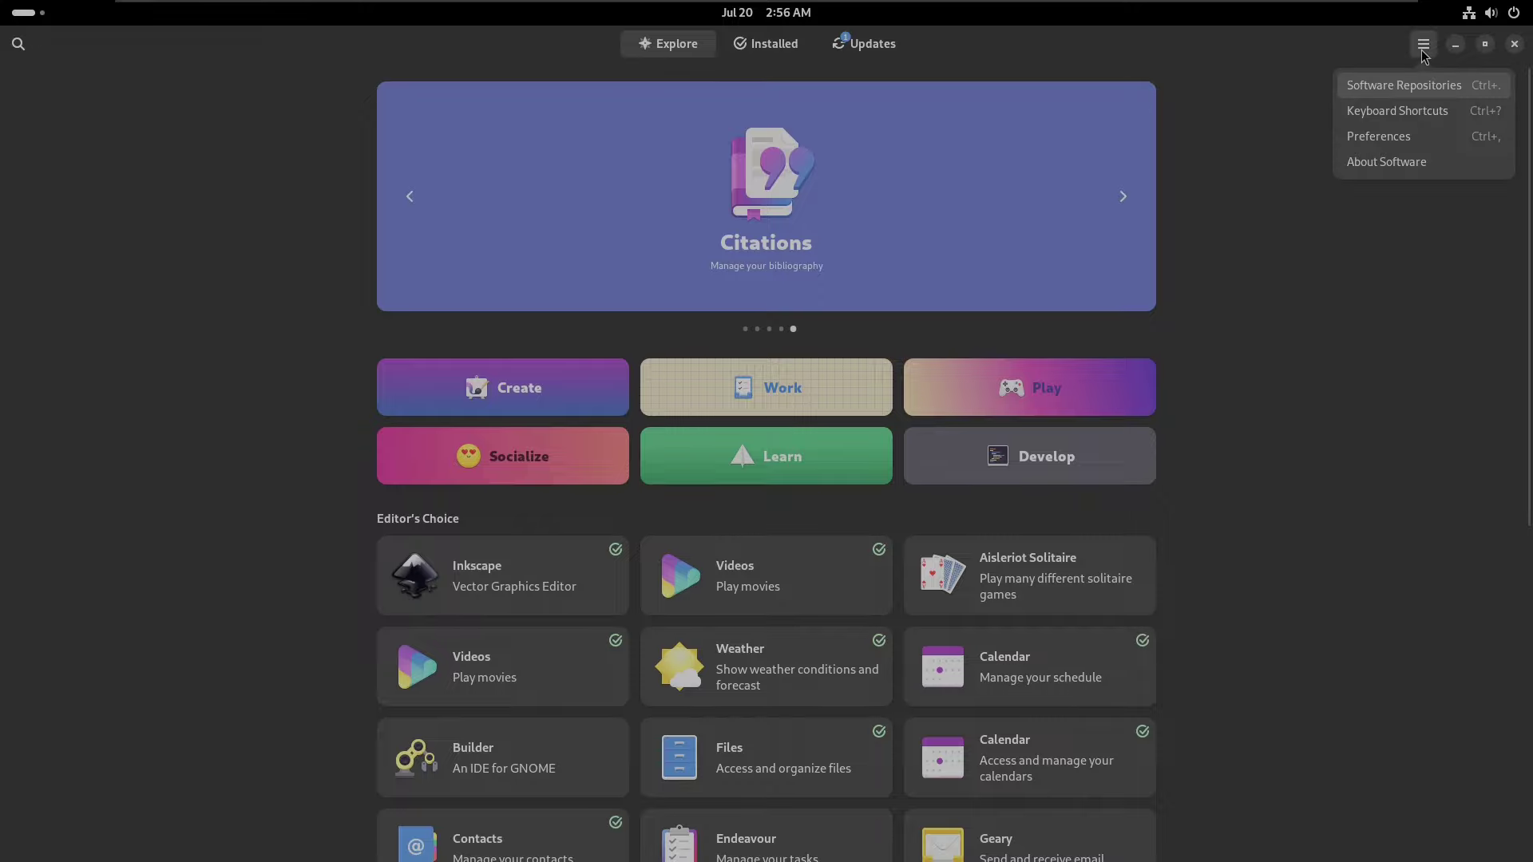
{"action": "left_click", "coordinate": [1398, 88]}
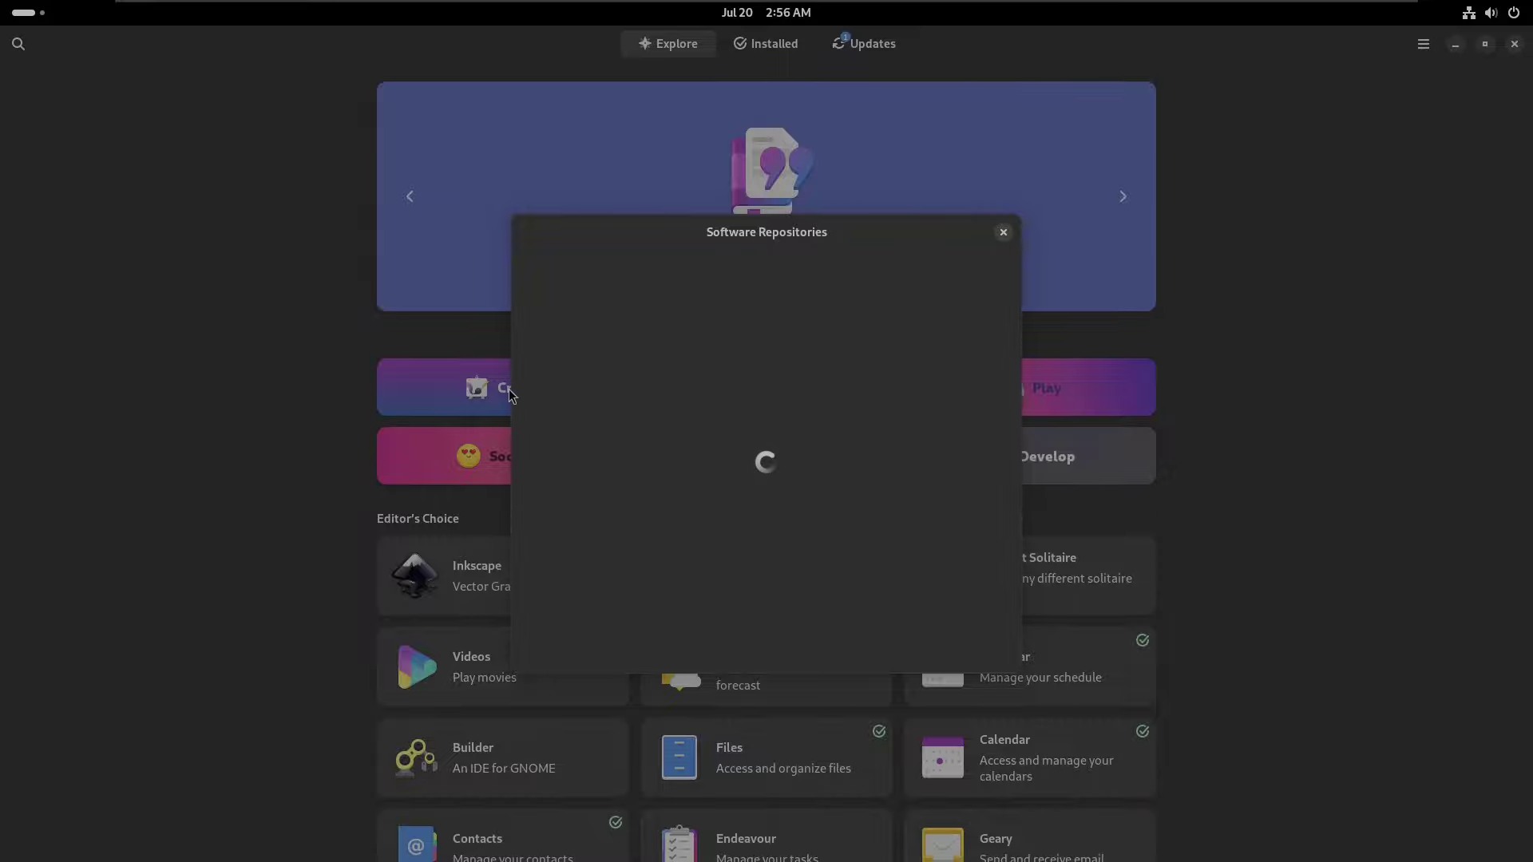
{"action": "left_click", "coordinate": [24, 15]}
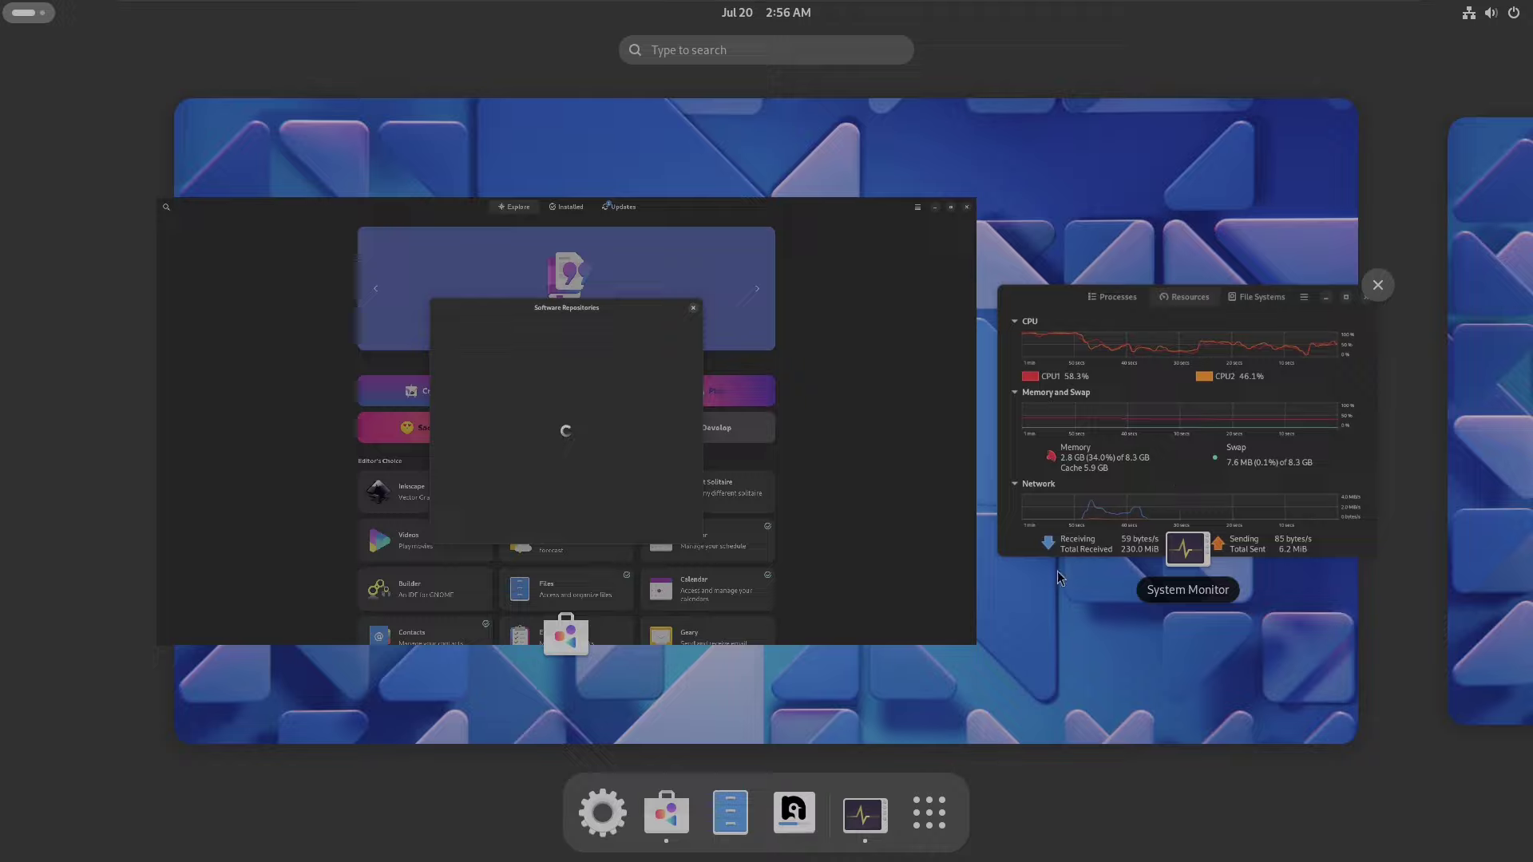
{"action": "left_click", "coordinate": [910, 423]}
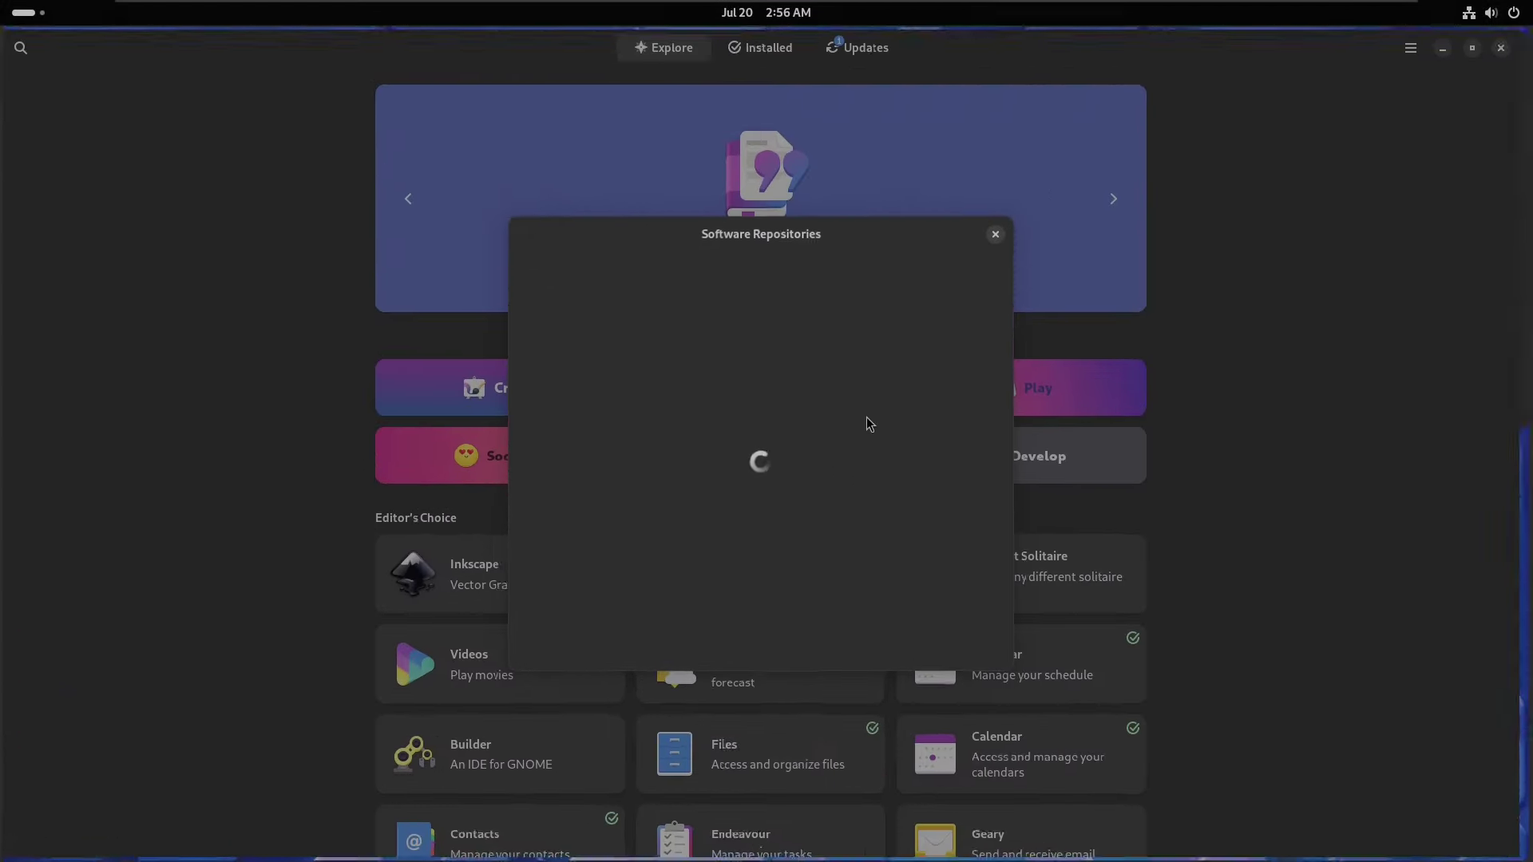
{"action": "left_click", "coordinate": [1001, 233]}
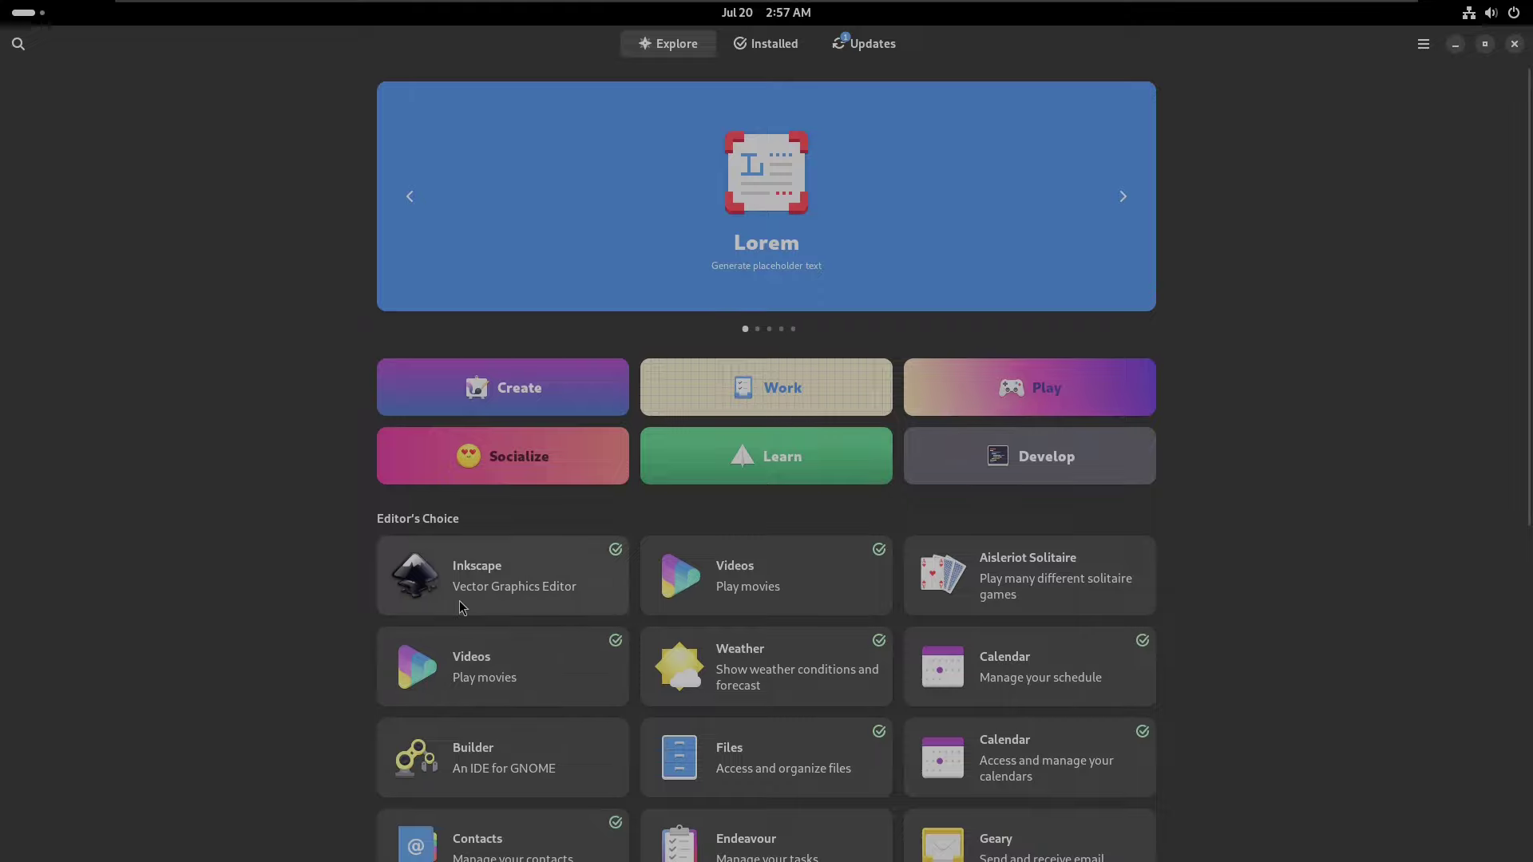
- Open Inkscape's details page from Editor's Choice and close Software
{"action": "left_click", "coordinate": [459, 601]}
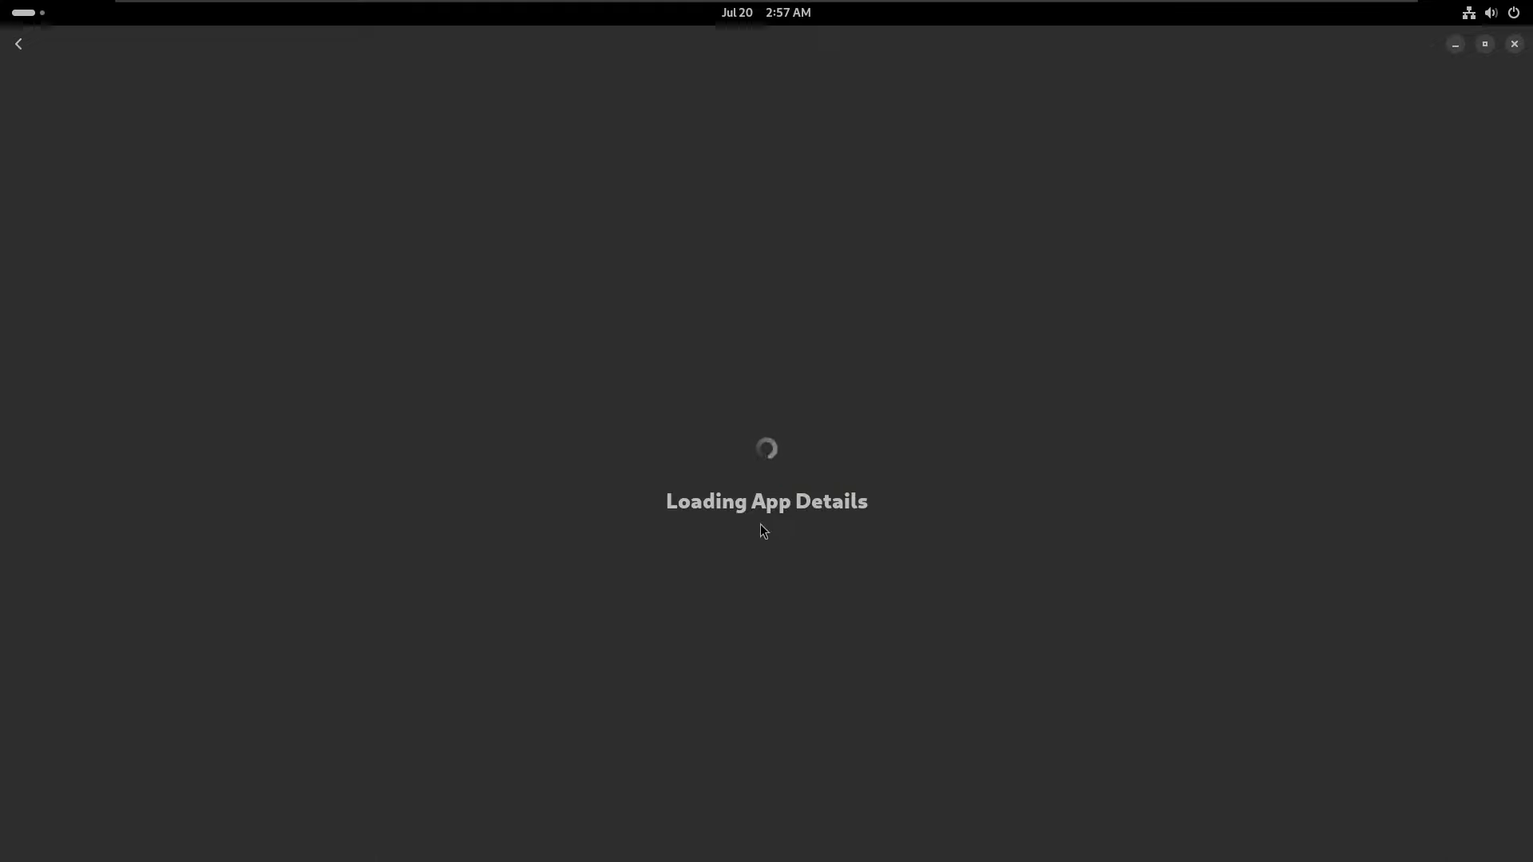
{"action": "left_click", "coordinate": [1515, 45]}
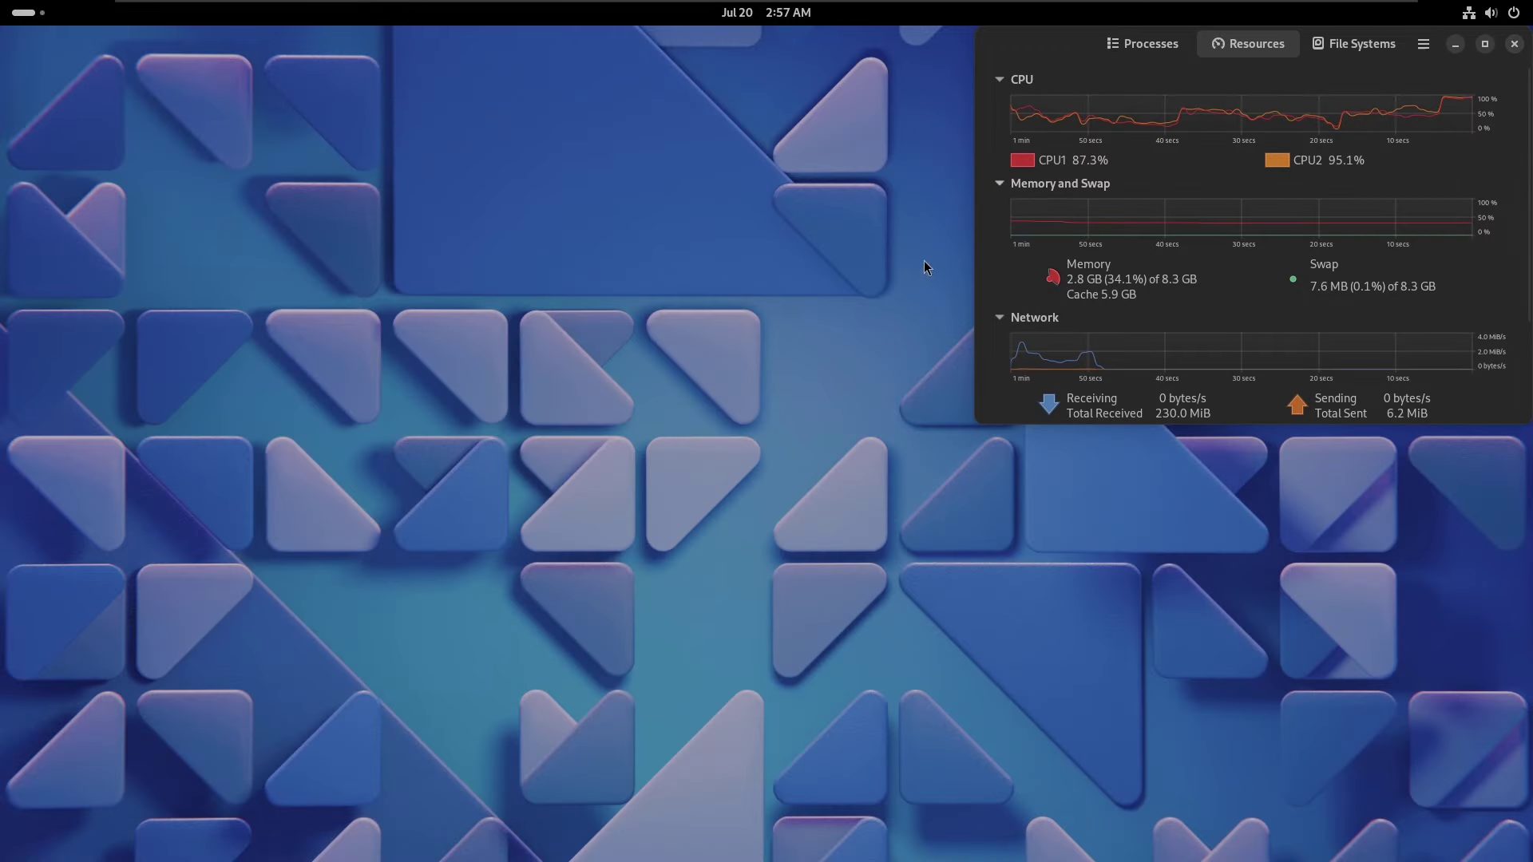
- Maximize System Monitor, examine its resource graphs and the full process list, and close it
{"action": "key", "text": "super+Up"}
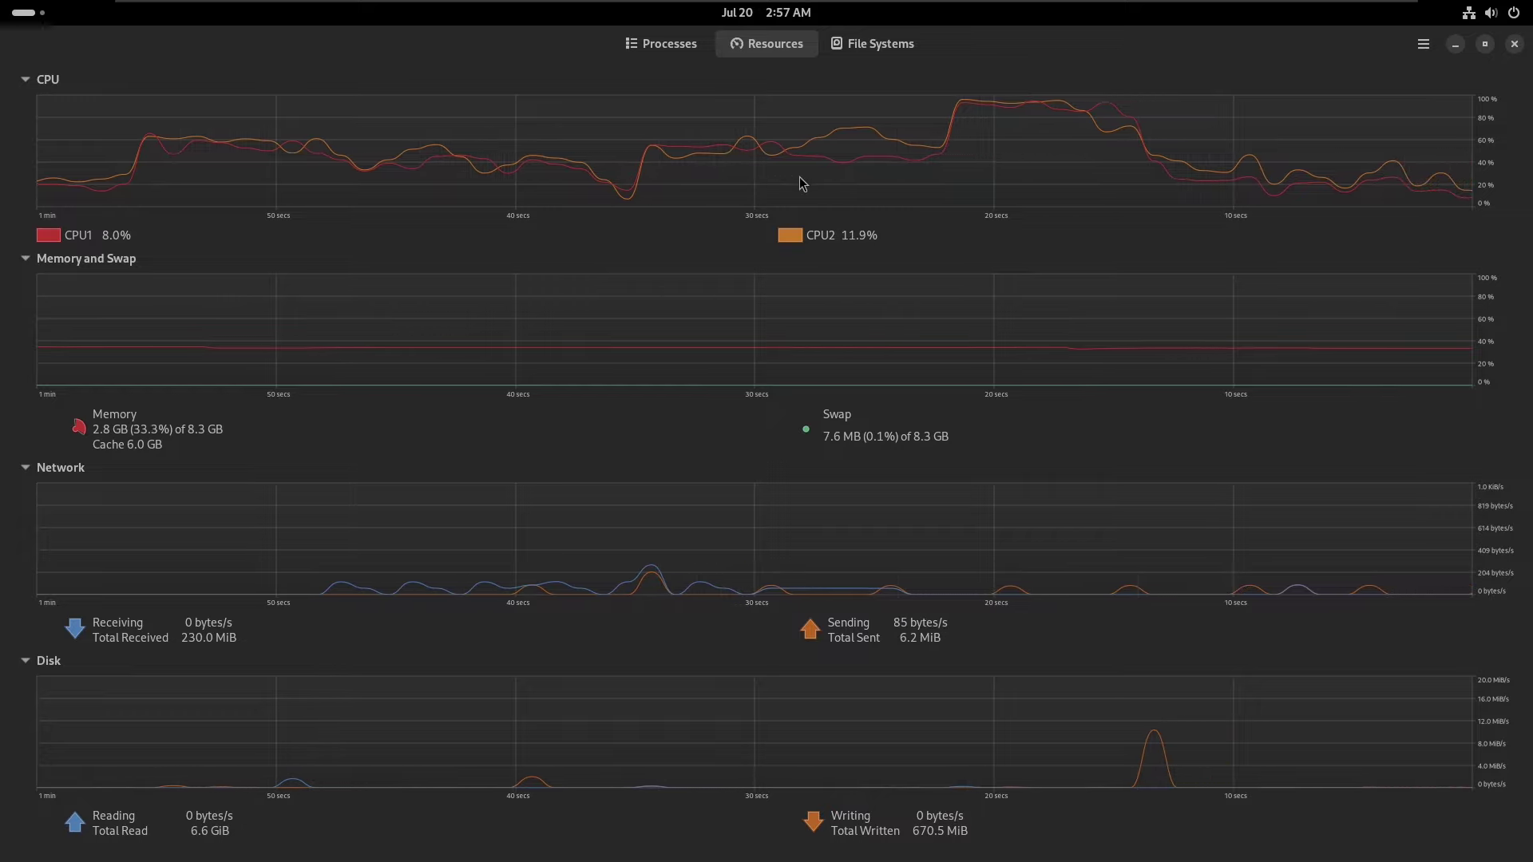
{"action": "left_click", "coordinate": [663, 50]}
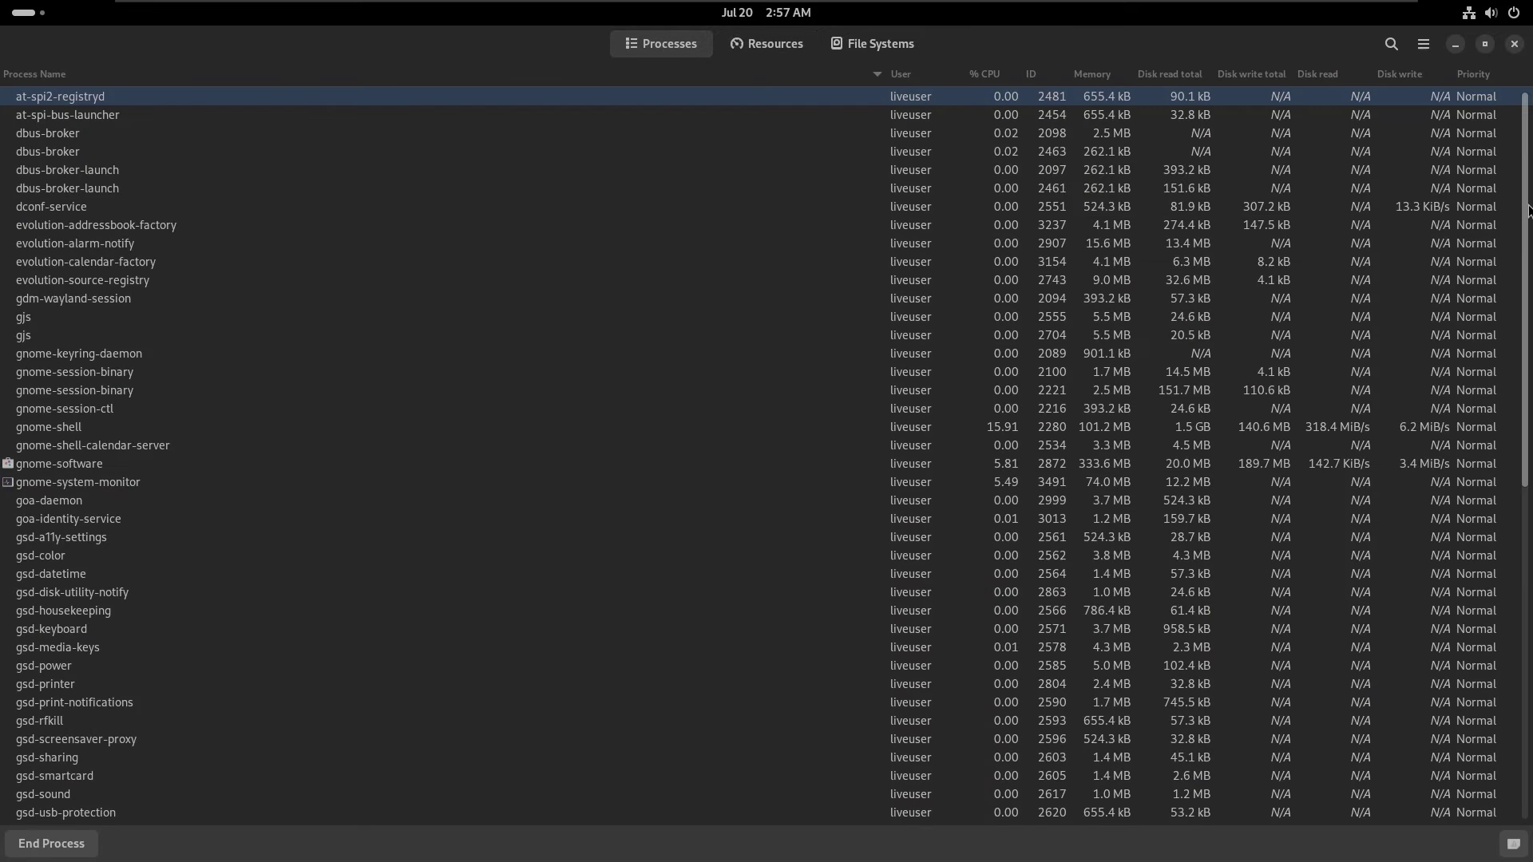
{"action": "left_click_drag", "start_coordinate": [1524, 166], "coordinate": [1489, 130]}
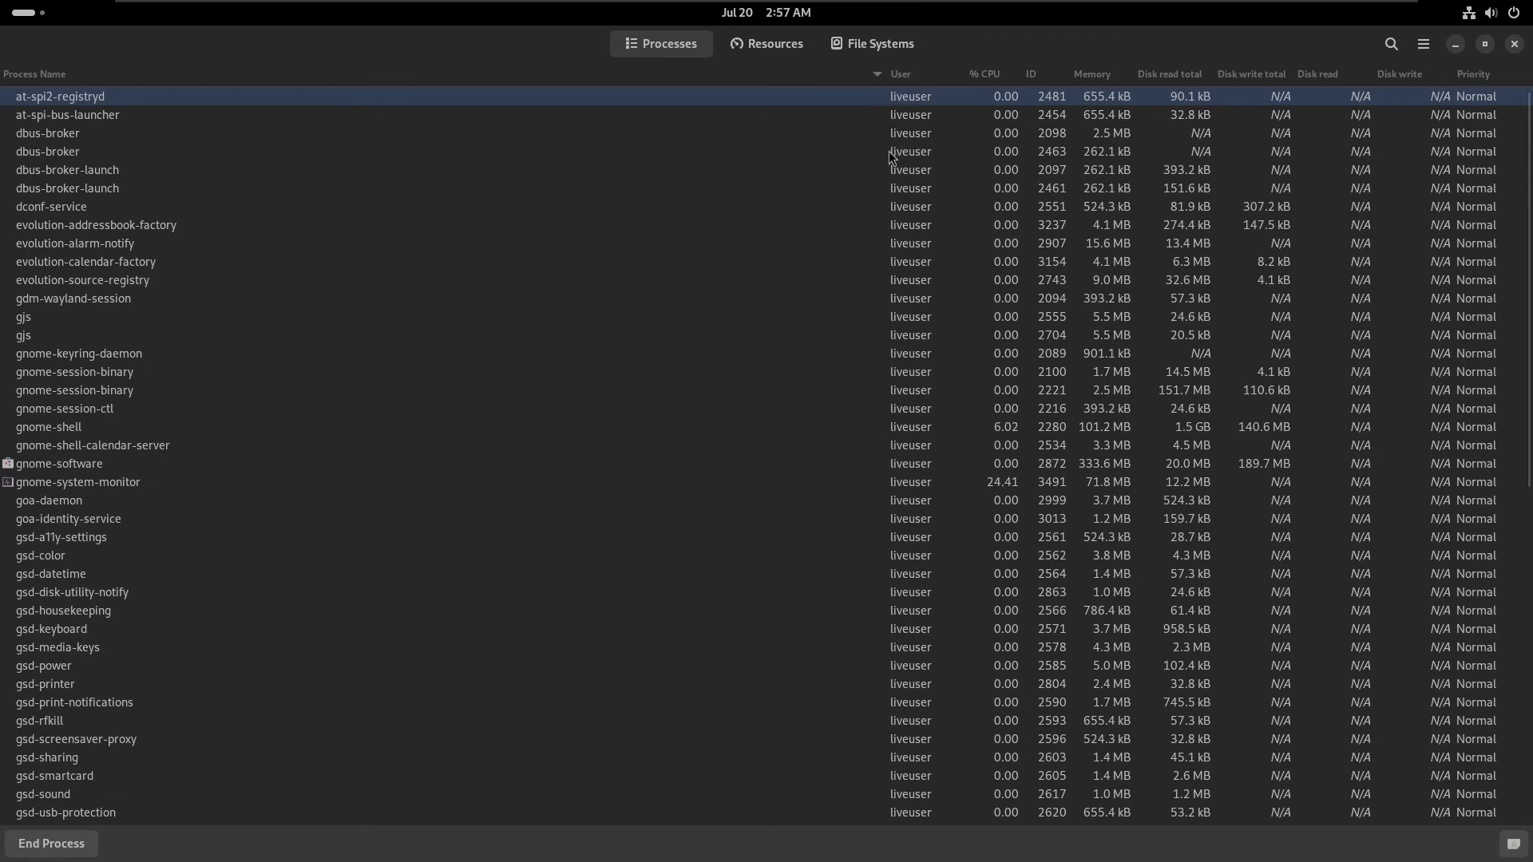
{"action": "left_click", "coordinate": [773, 50]}
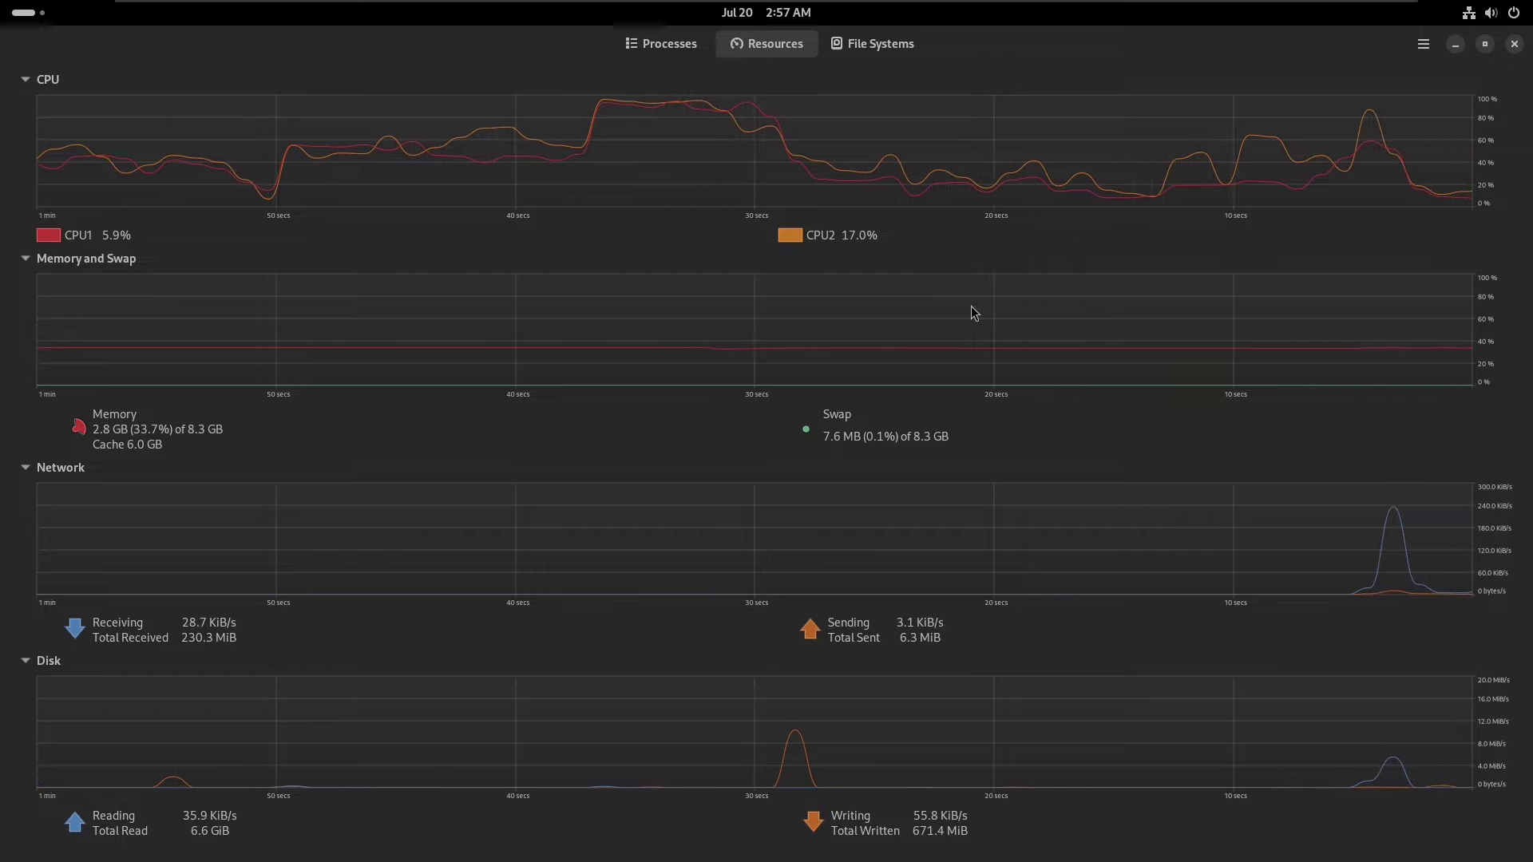
{"action": "left_click", "coordinate": [669, 47]}
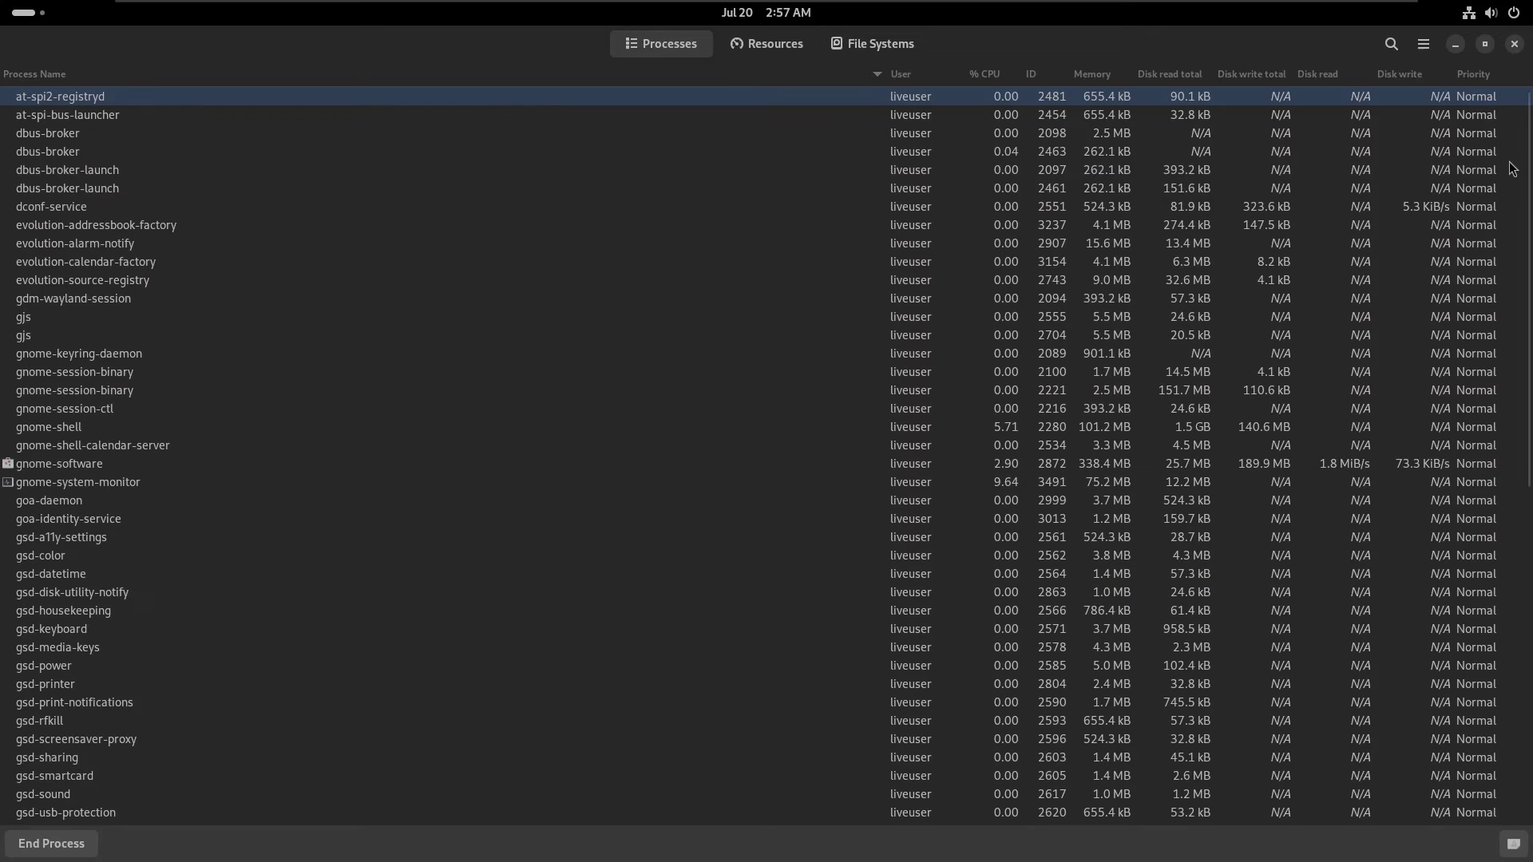
{"action": "scroll", "coordinate": [1512, 319], "scroll_direction": "down", "scroll_amount": 10}
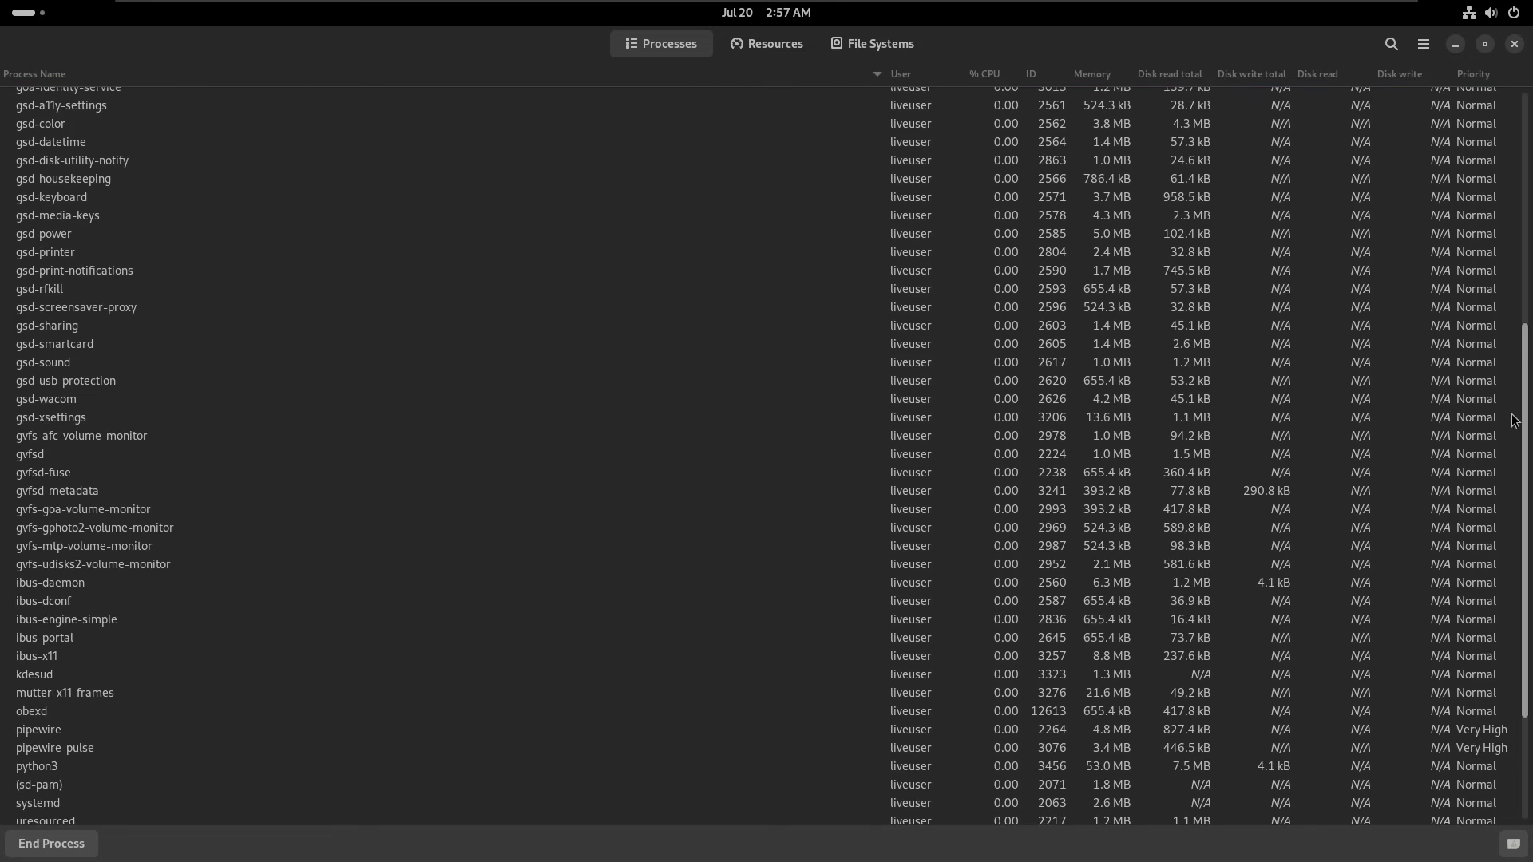
{"action": "scroll", "coordinate": [1514, 420], "scroll_direction": "up", "scroll_amount": 10}
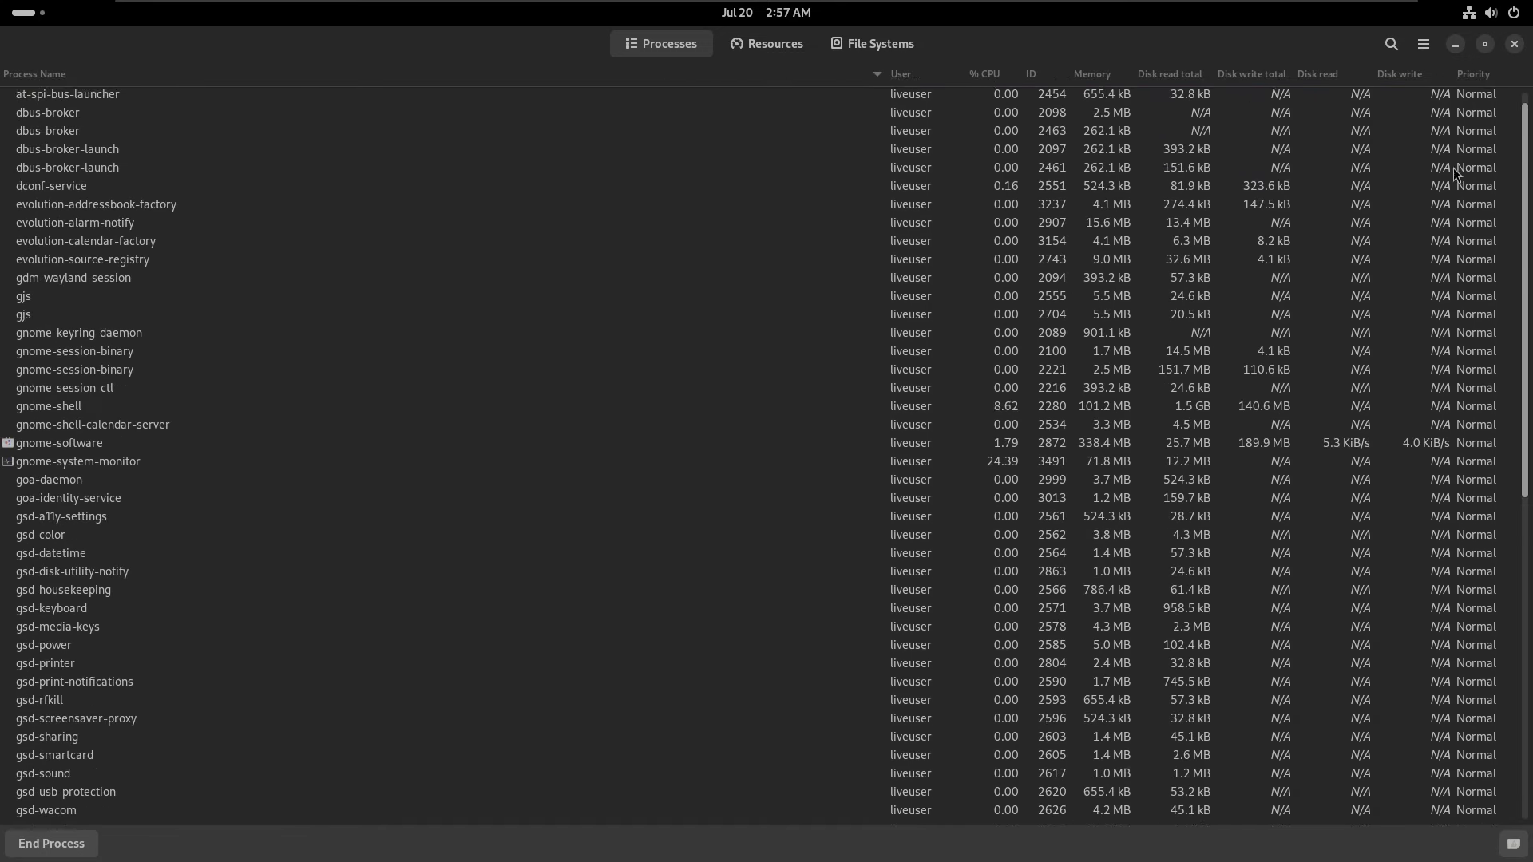
{"action": "left_click", "coordinate": [1515, 44]}
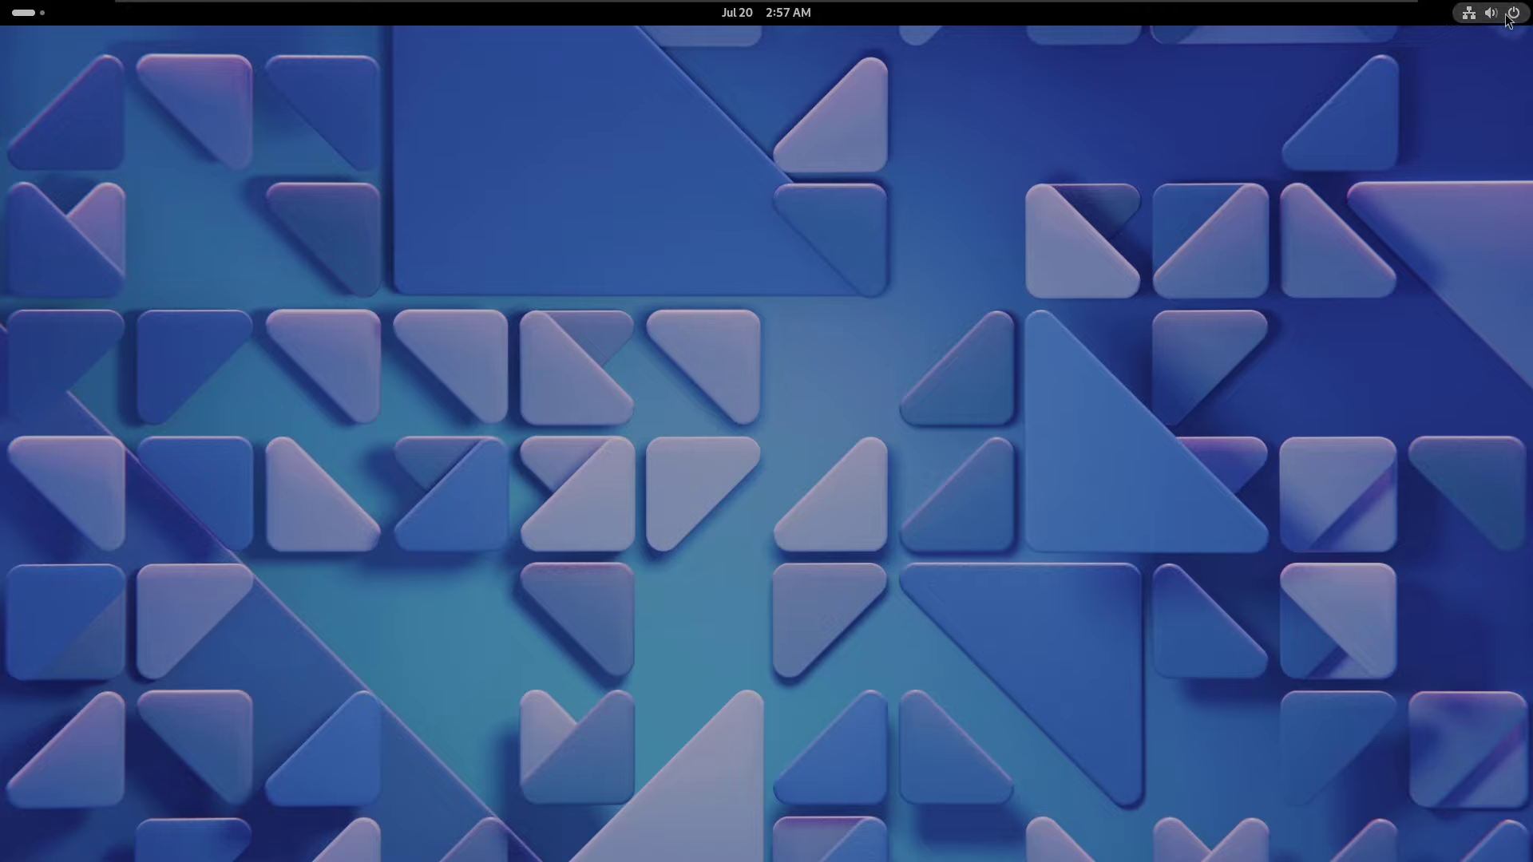
- Turn off Dark Style and log out of the live session
{"action": "left_click", "coordinate": [1508, 16]}
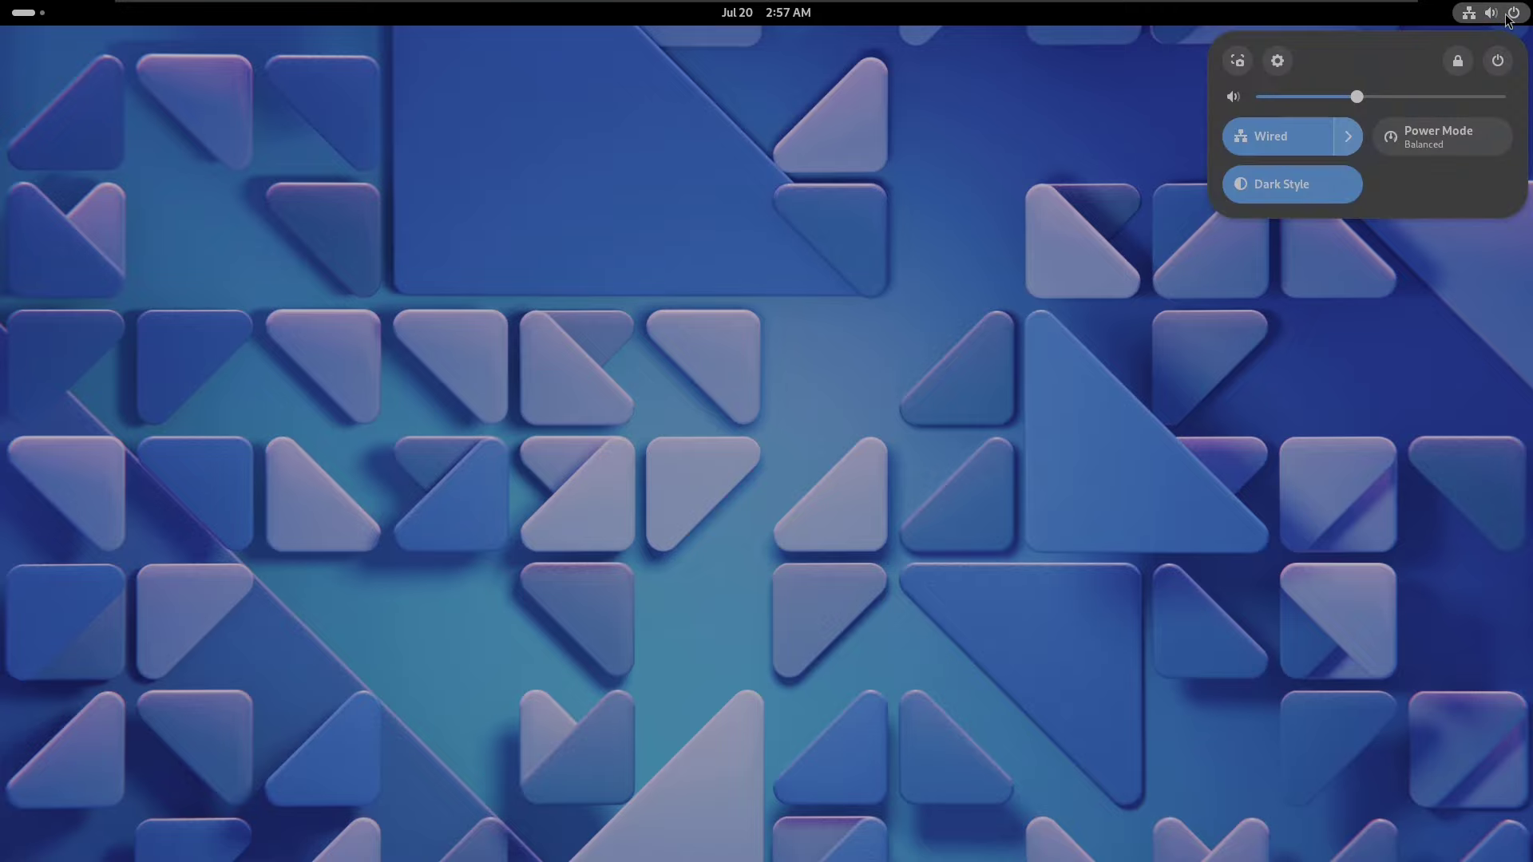
{"action": "left_click", "coordinate": [1247, 184]}
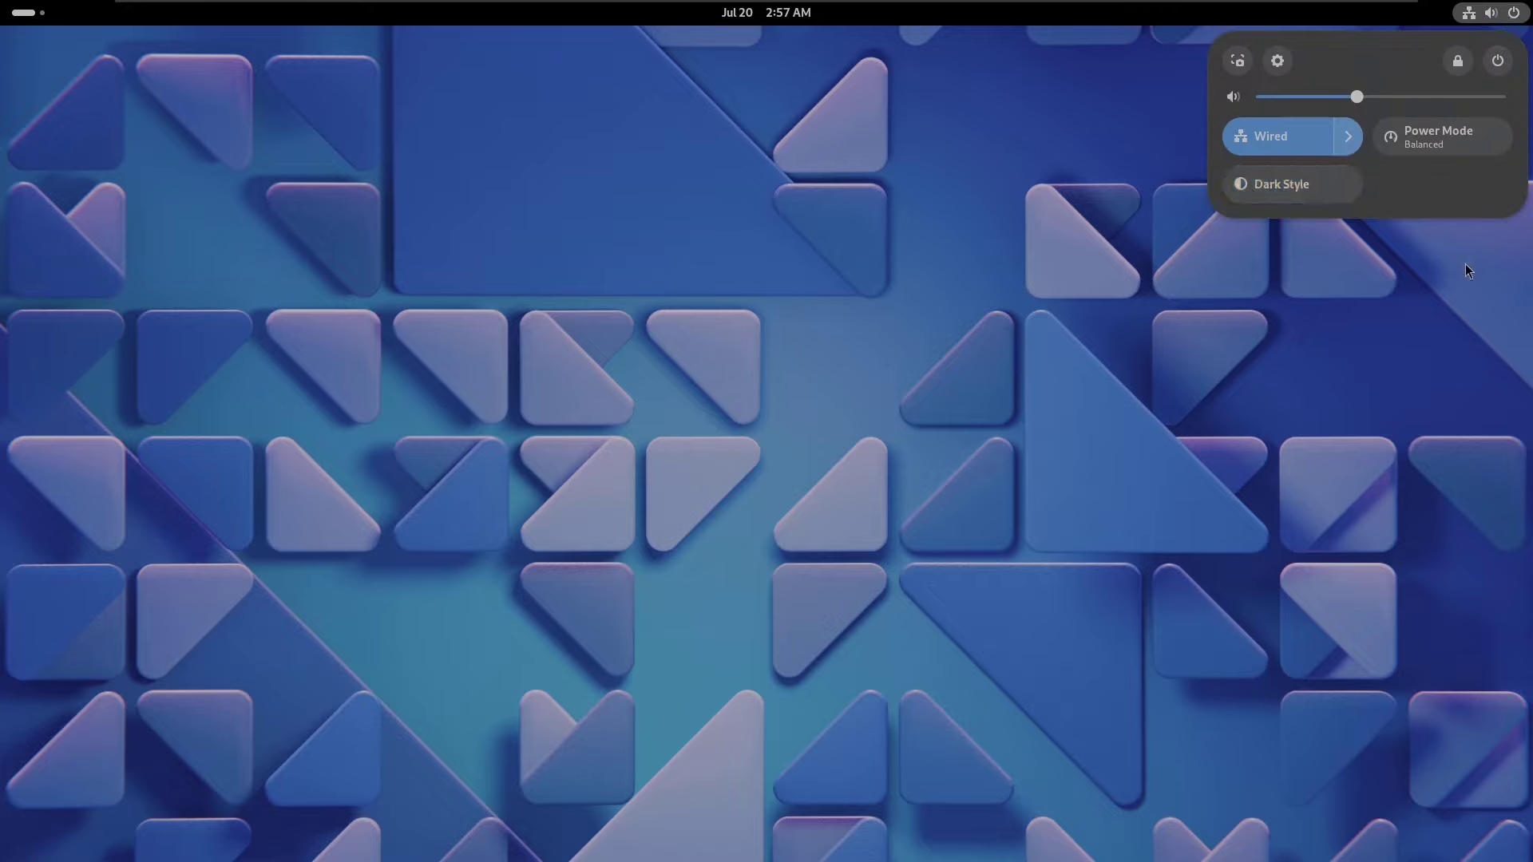
{"action": "left_click", "coordinate": [1496, 62]}
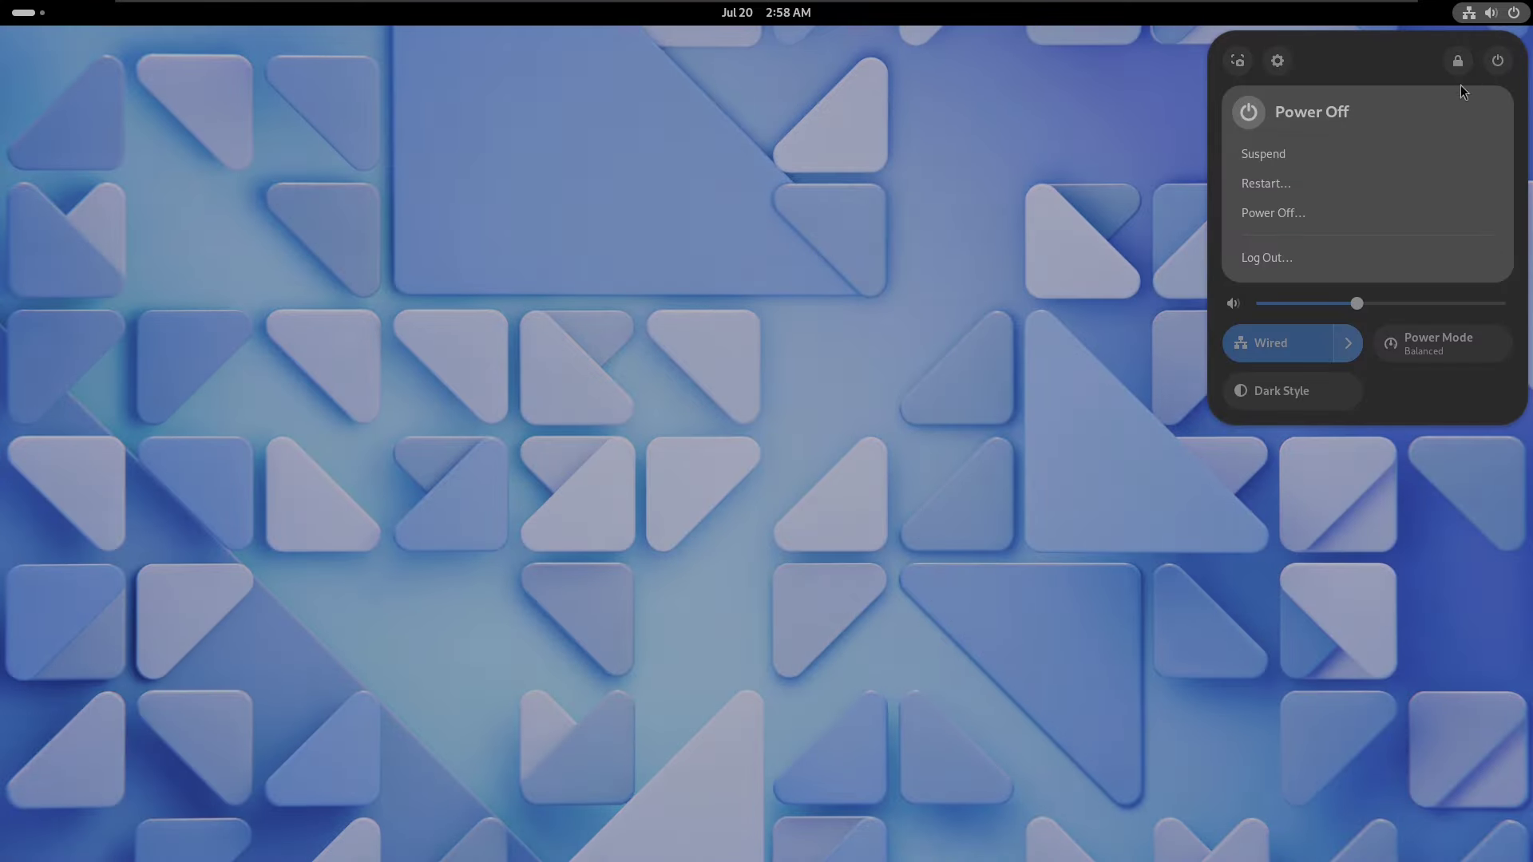
{"action": "left_click", "coordinate": [1341, 265]}
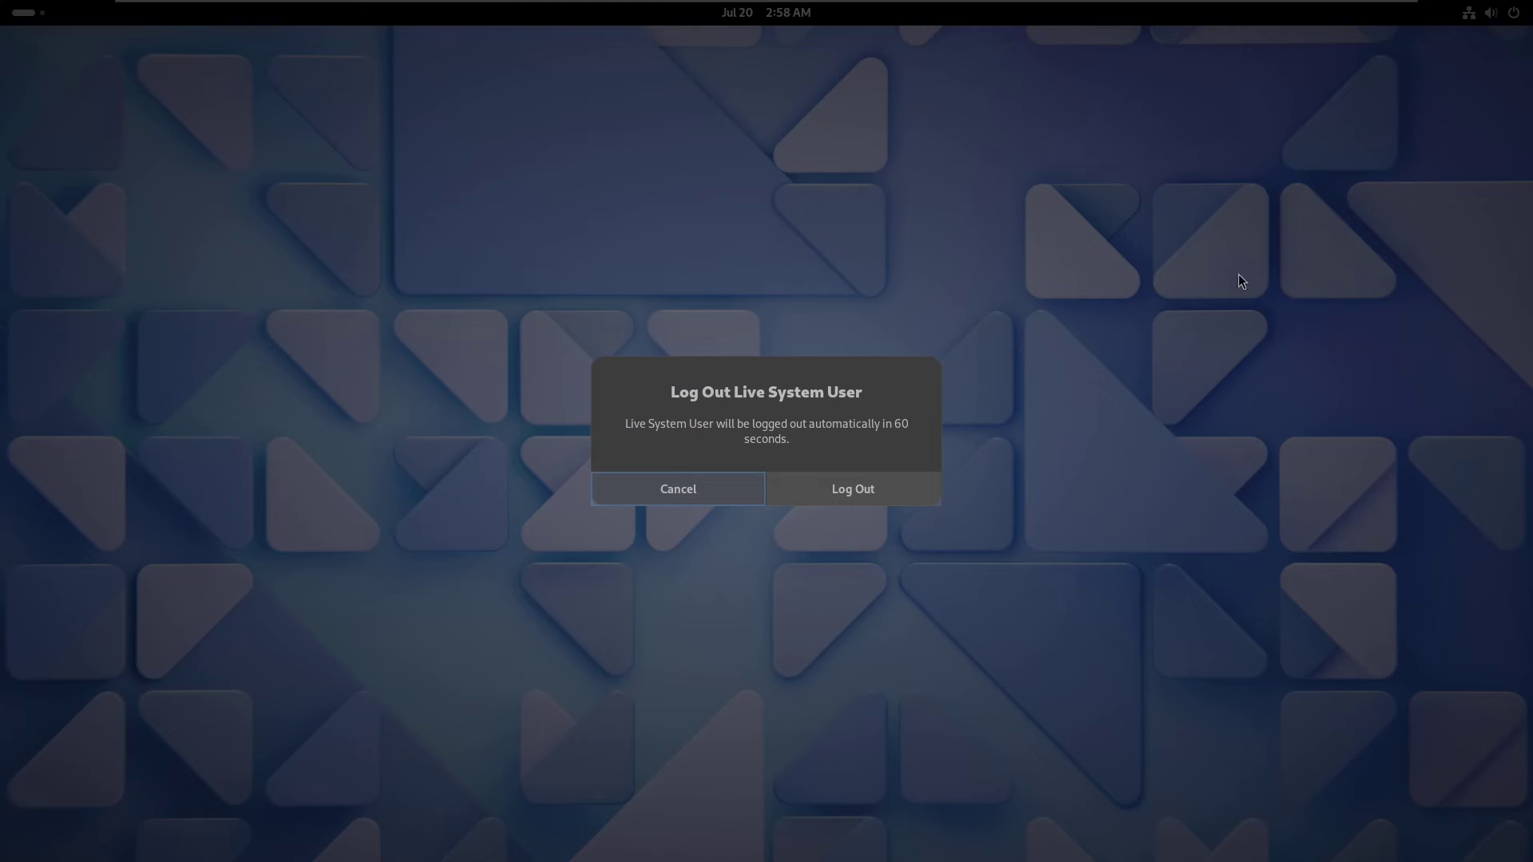
{"action": "left_click", "coordinate": [897, 503]}
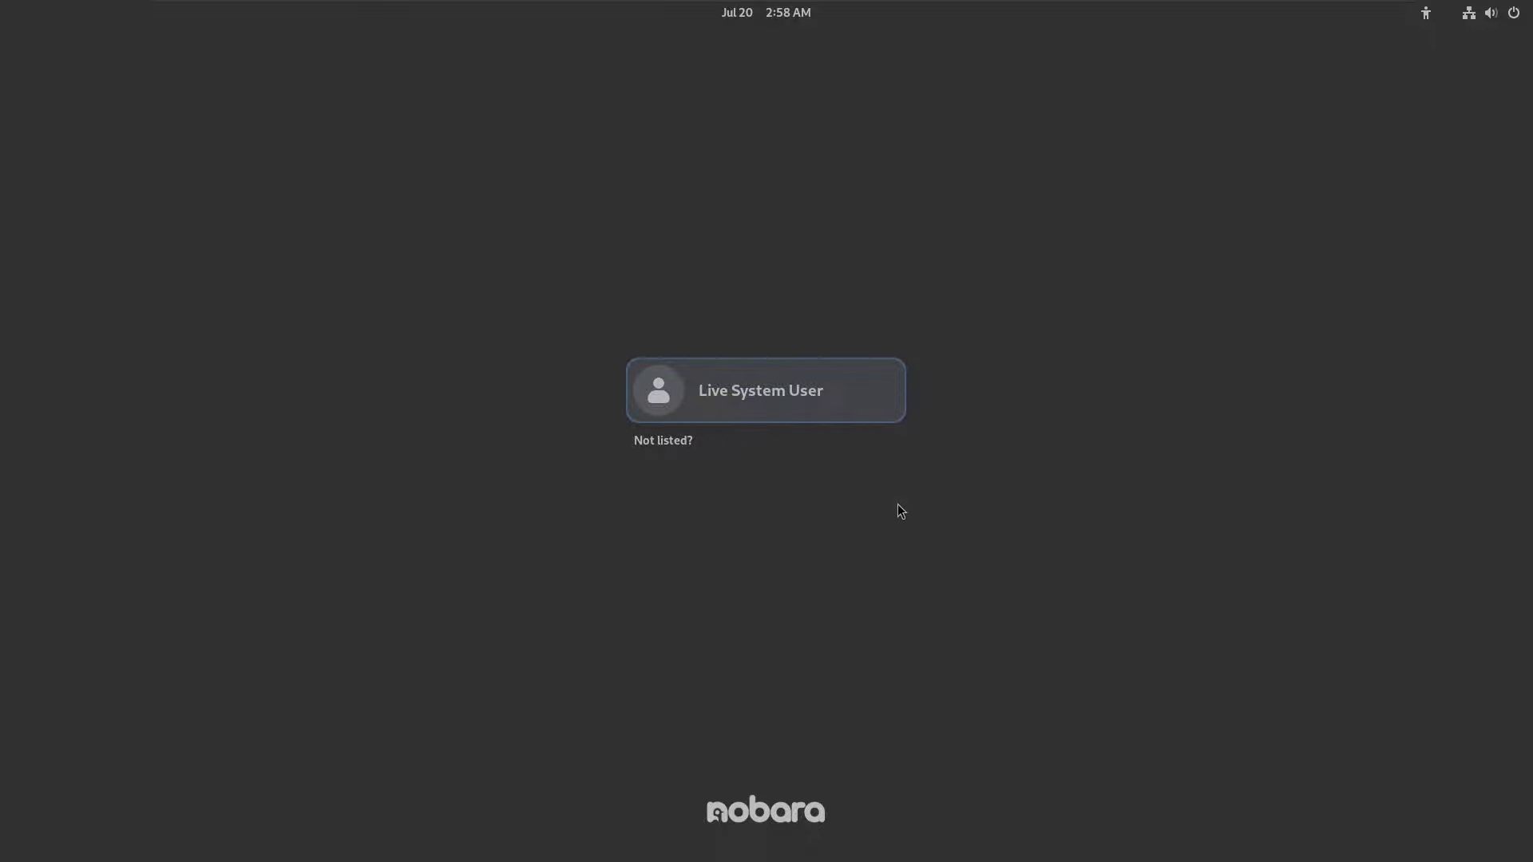
- View the accessibility and system menus on the login screen, dismissing each one
{"action": "left_click", "coordinate": [1422, 23]}
{"action": "left_click", "coordinate": [1315, 441]}
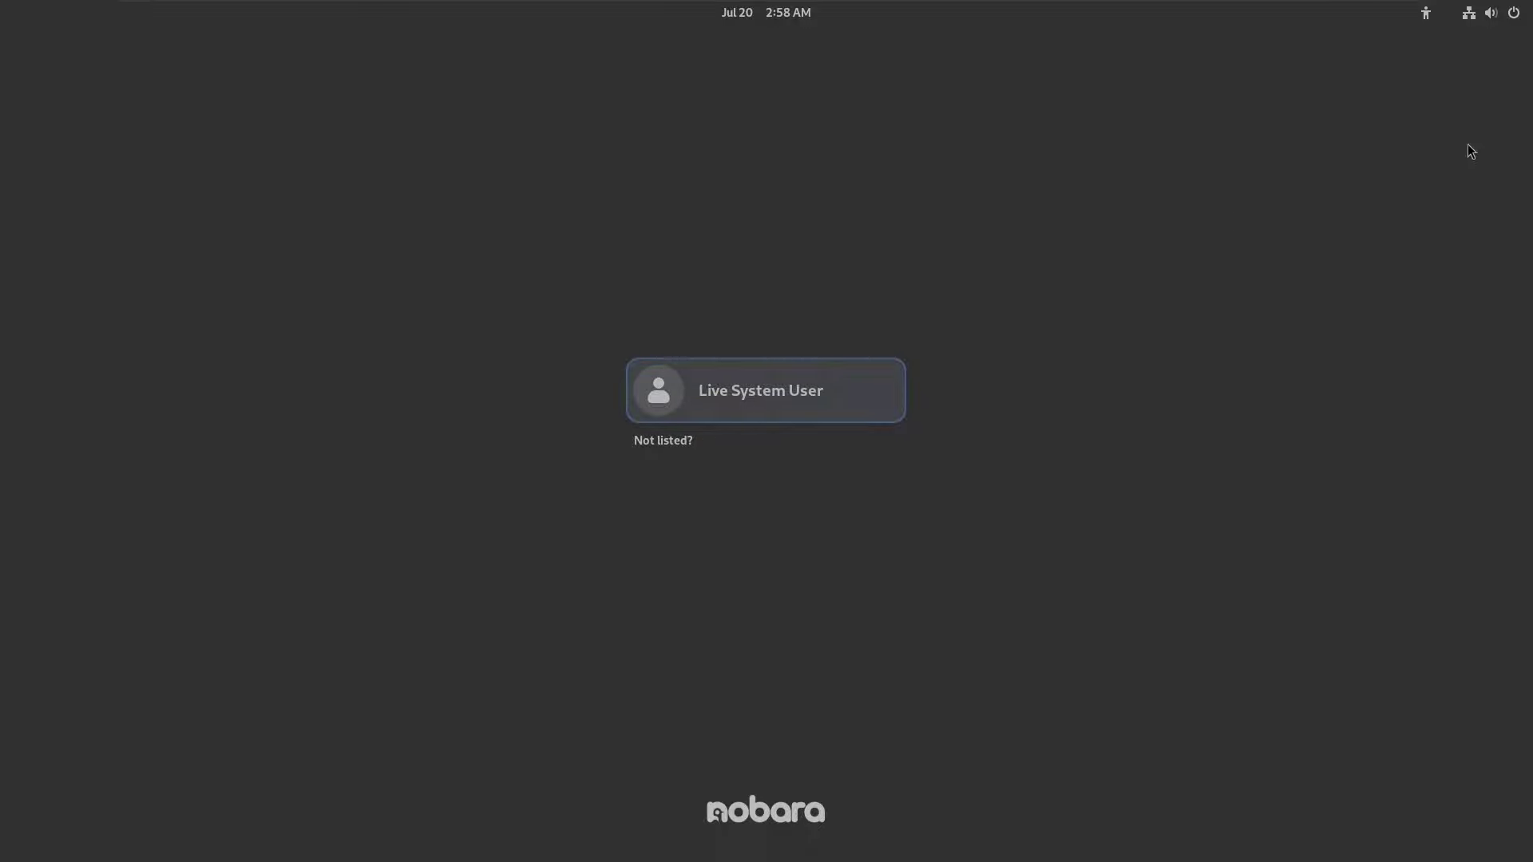
{"action": "left_click", "coordinate": [1484, 16]}
{"action": "left_click", "coordinate": [1152, 371]}
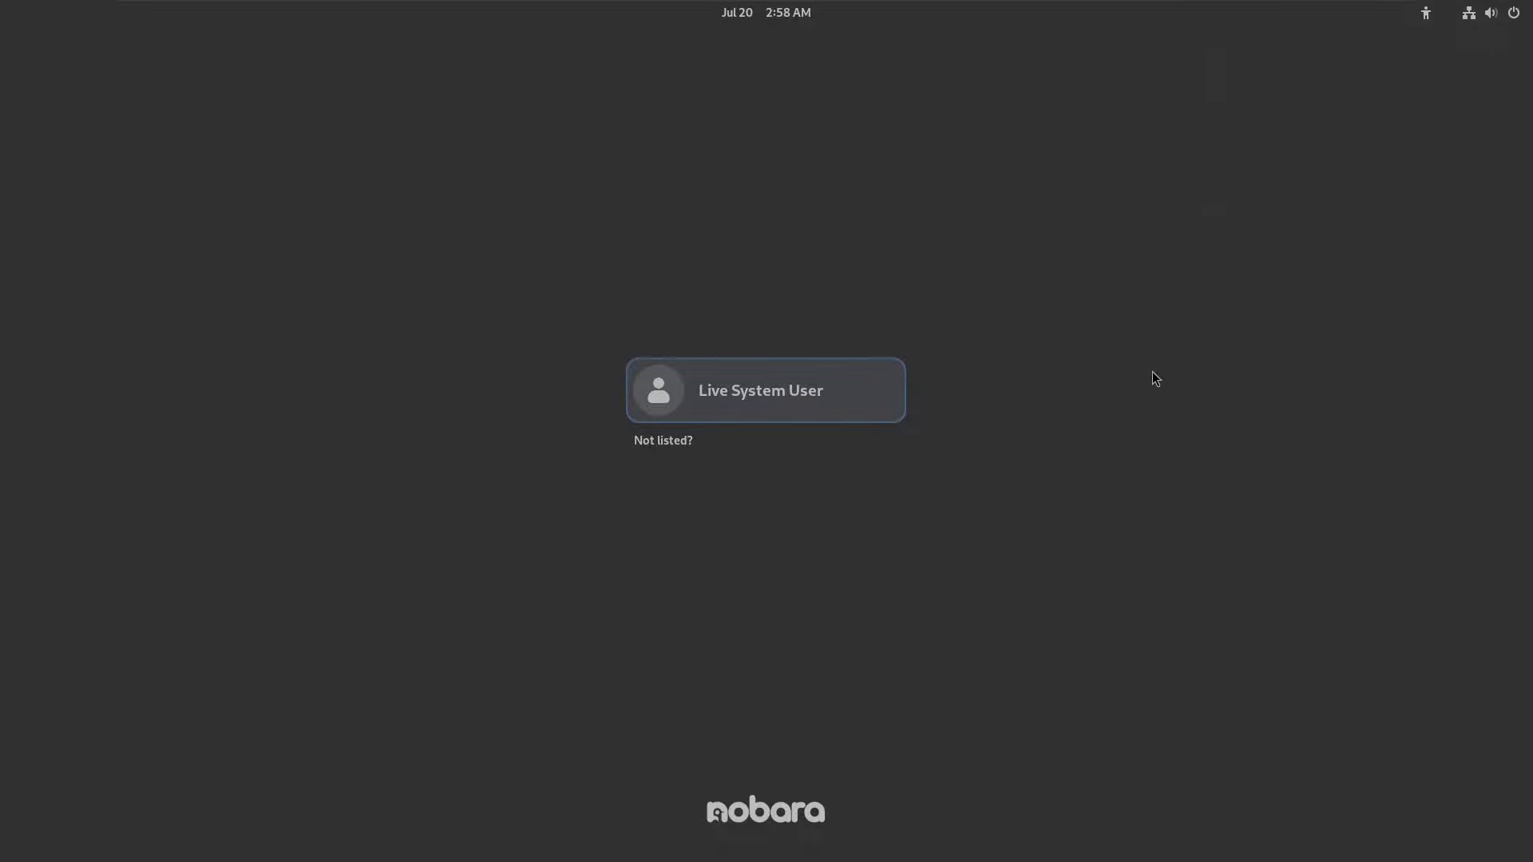